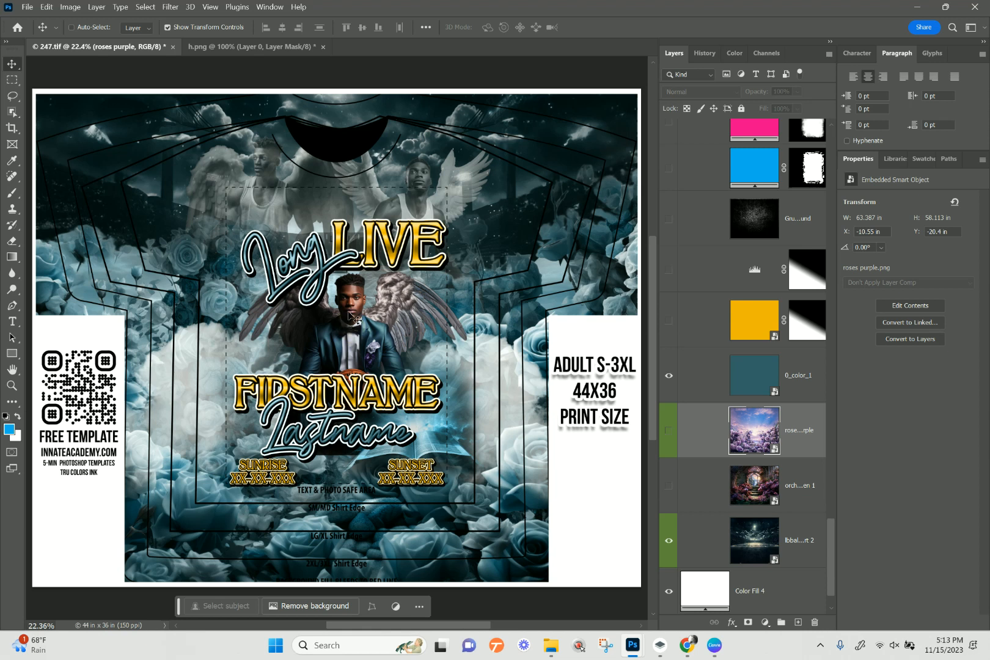
- Select the 0_photo_1 group from the artwork under the seated man and widen the layer list
right_click(359, 332)
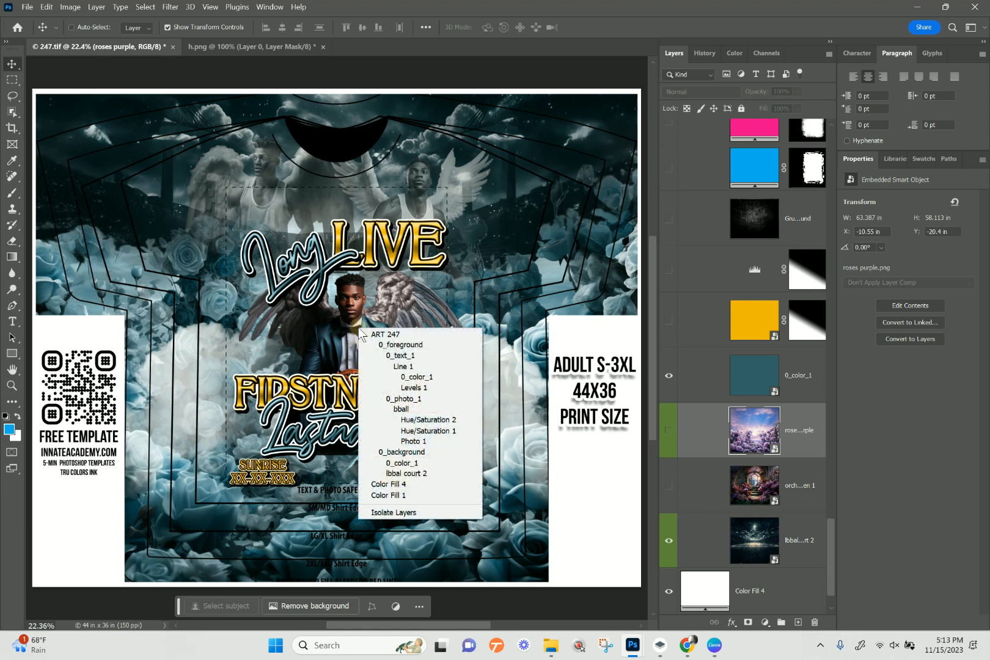
left_click(404, 399)
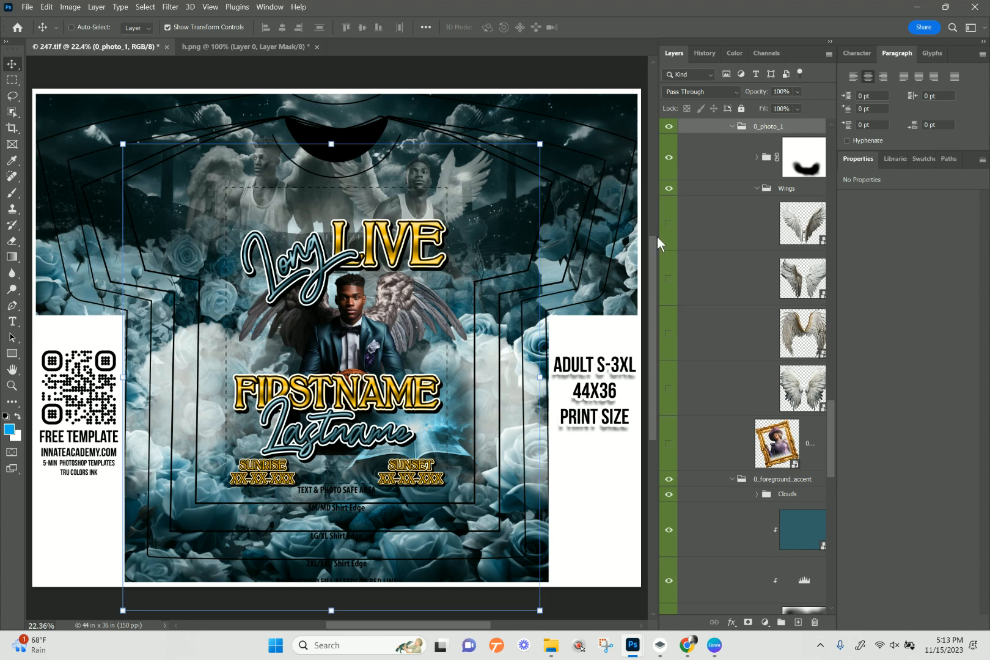
left_click_drag(657, 240, 597, 244)
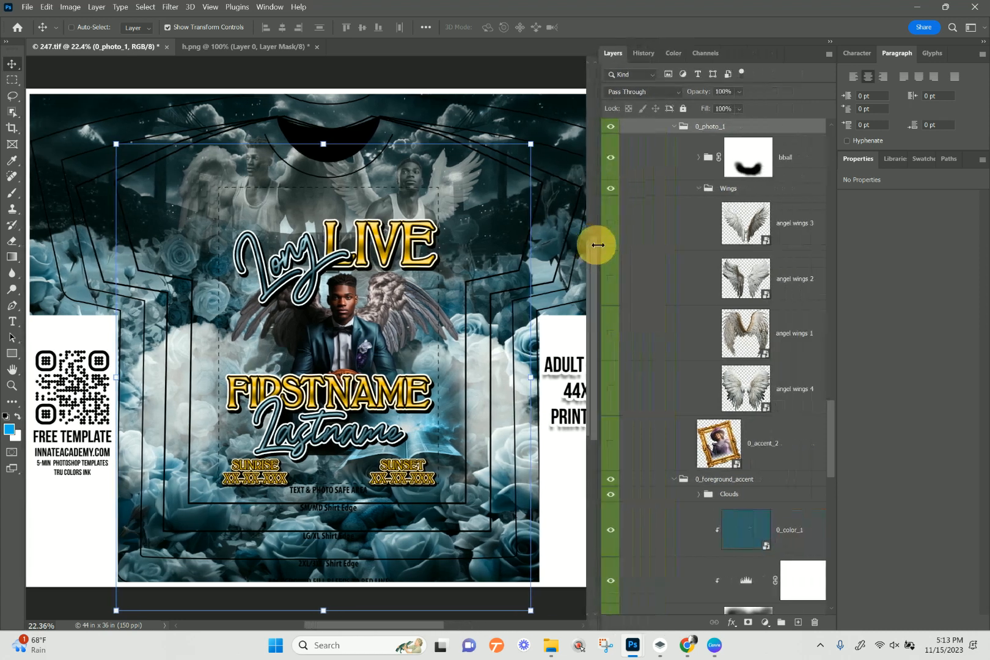
- Open the contents of the Photo 1 smart object at the top of the layer stack for editing
scroll(794, 297, "up", 10)
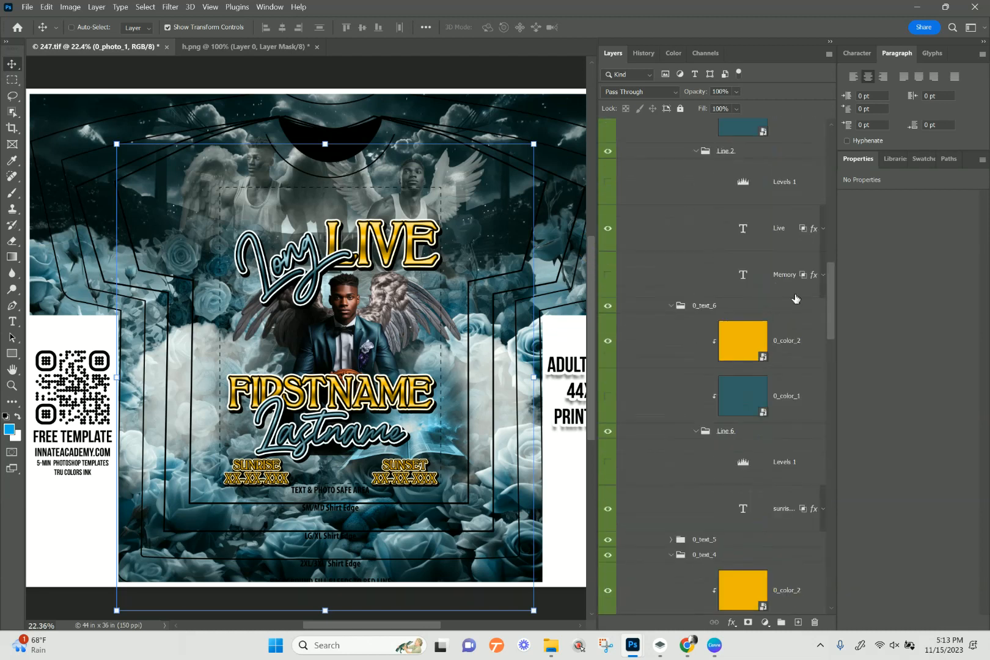
left_click_drag(829, 294, 832, 144)
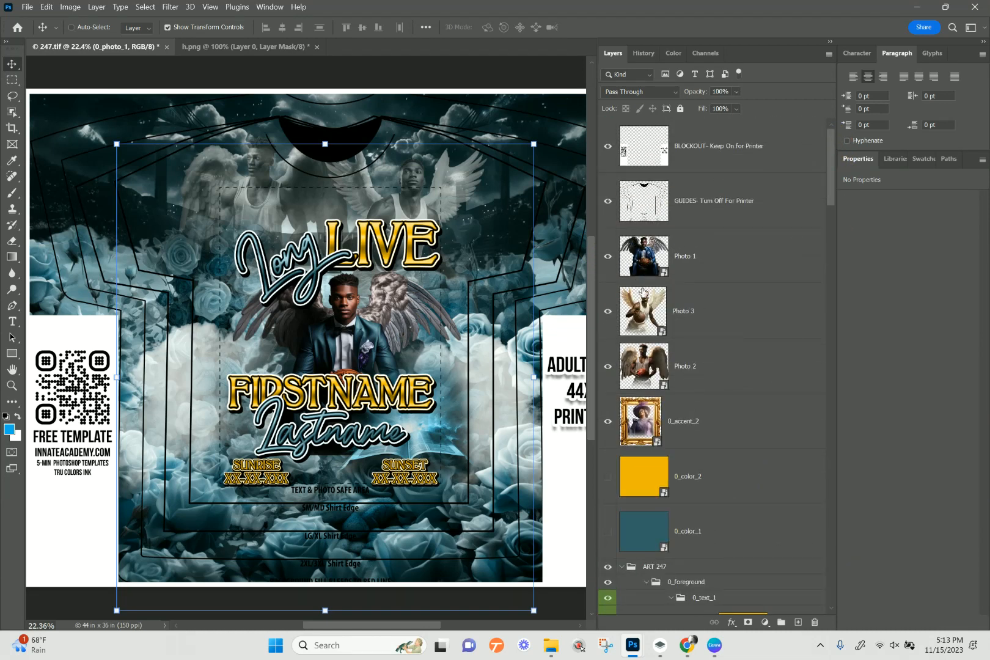
double_click(649, 261)
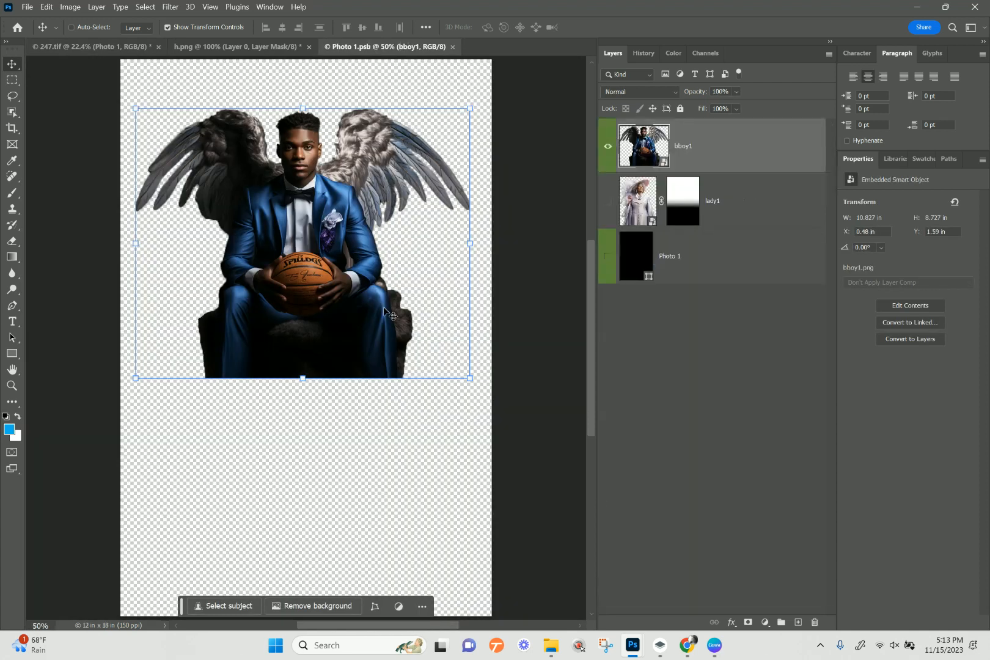
- Preview the lady1 layer in place of bboy1, and restore bboy1 as the displayed photo
left_click(608, 146)
left_click(606, 201)
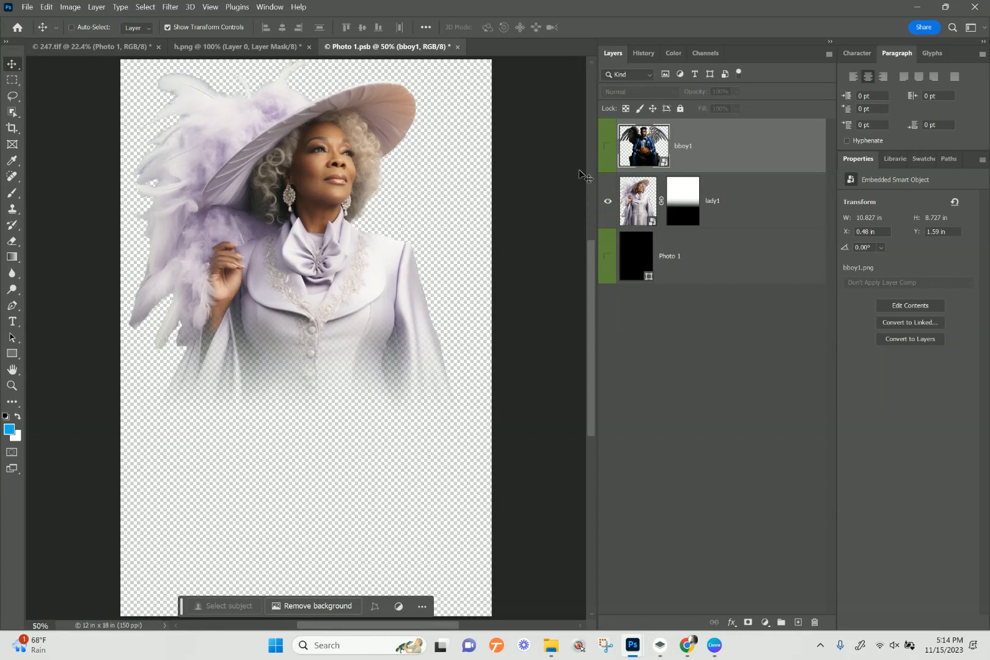
left_click(608, 207)
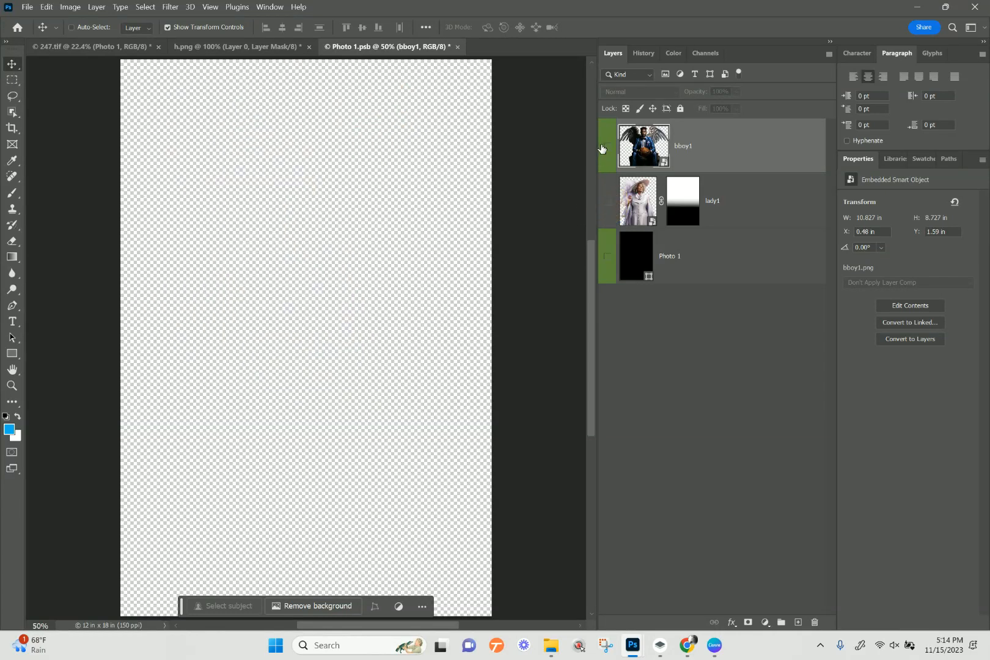
left_click(607, 147)
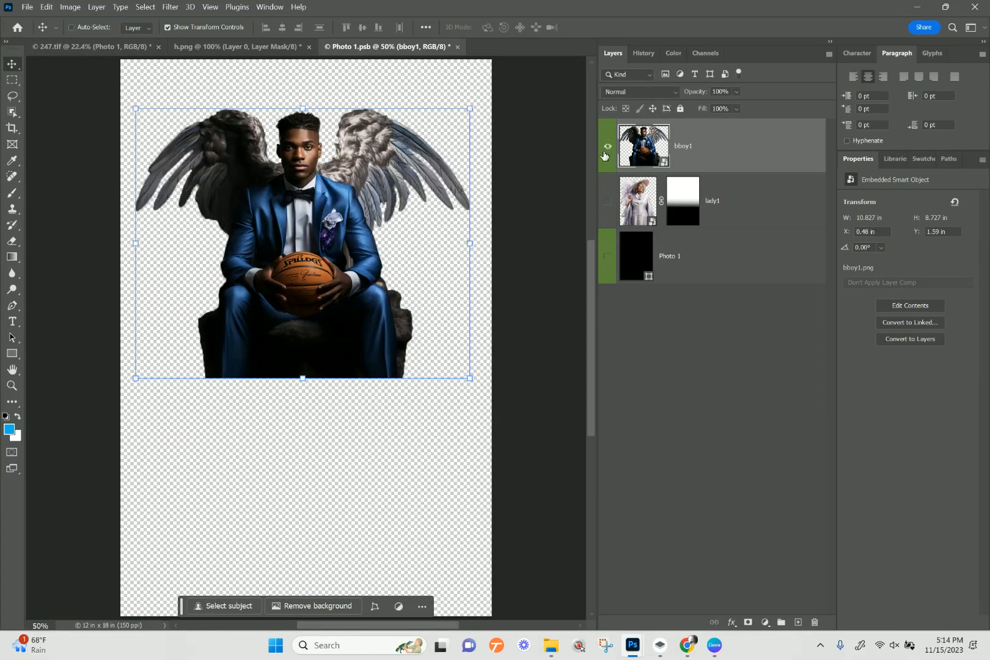
- Place baby1.png from the Downloads 247 folder as an embedded image in the Photo 1 document
left_click(27, 7)
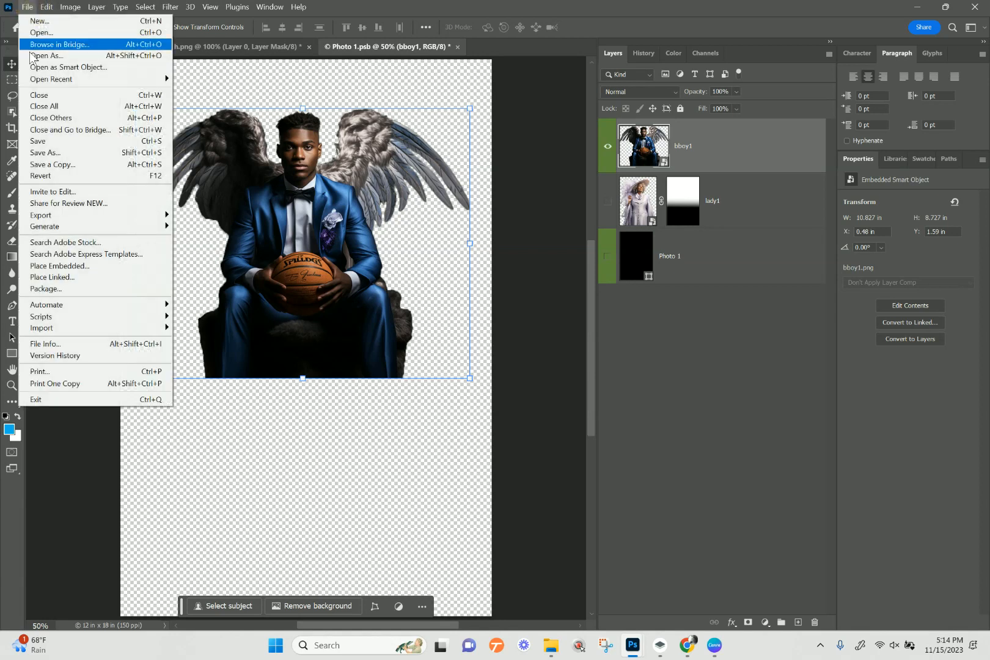
left_click(62, 267)
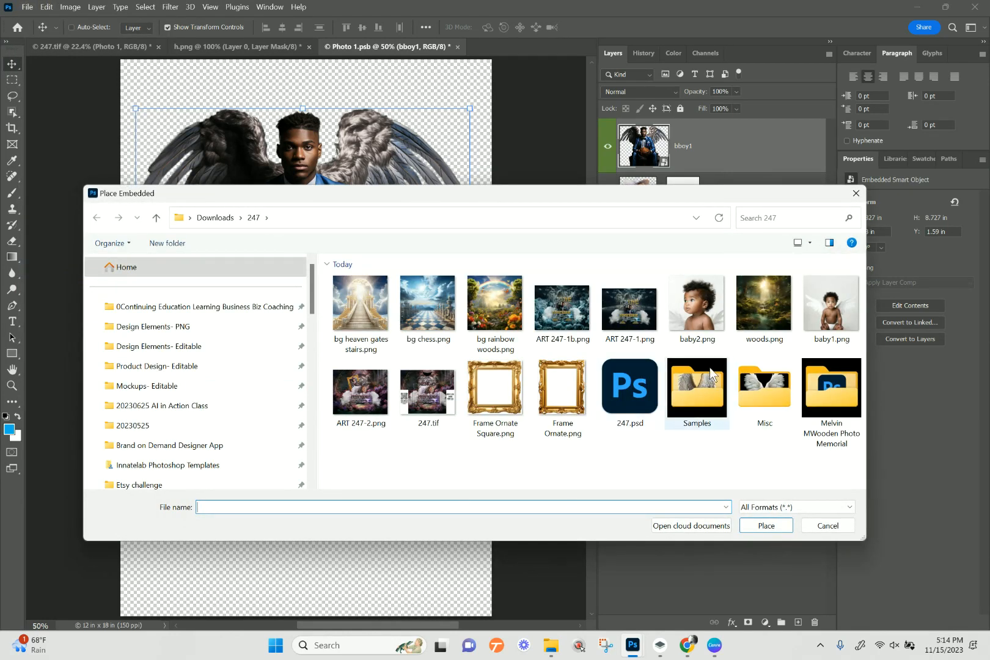
left_click(830, 303)
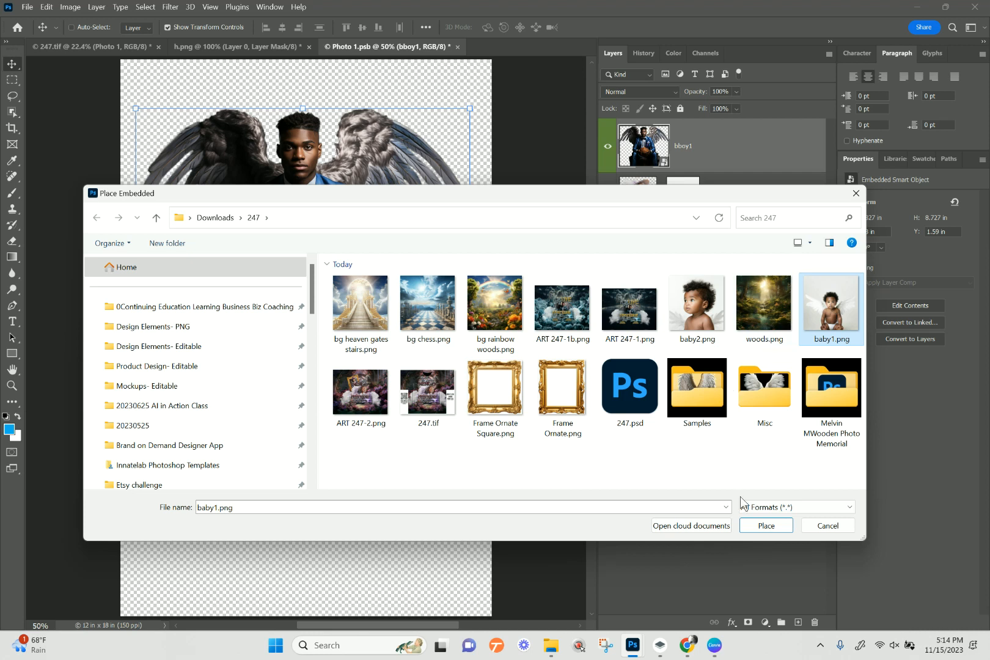
left_click(763, 526)
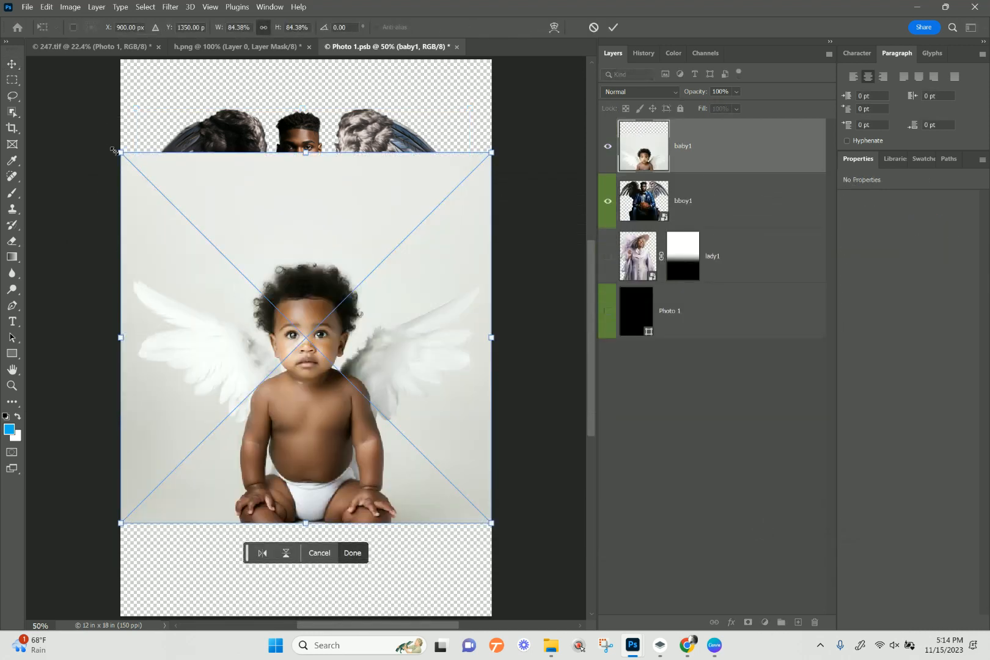
- Scale the placed baby image to about 10.66 in square and move it up over the man
left_click_drag(113, 150, 146, 198)
left_click_drag(348, 460, 329, 351)
key("Return")
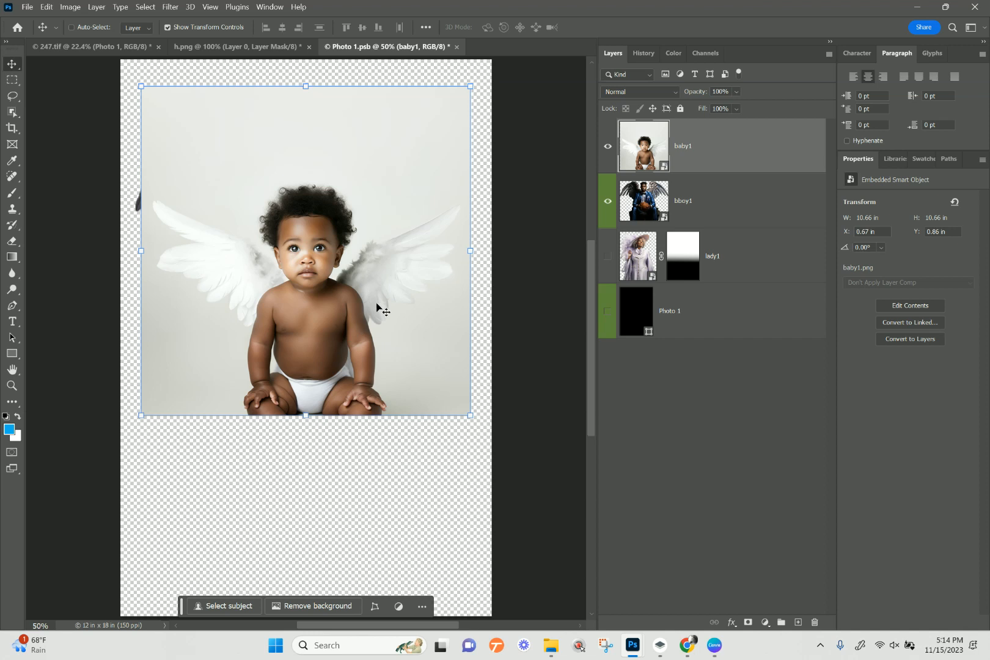
- Select the baby on the baby1 layer using Select Subject with Cloud (Detailed results), and add the wings to the selection
left_click(713, 150)
left_click(12, 112)
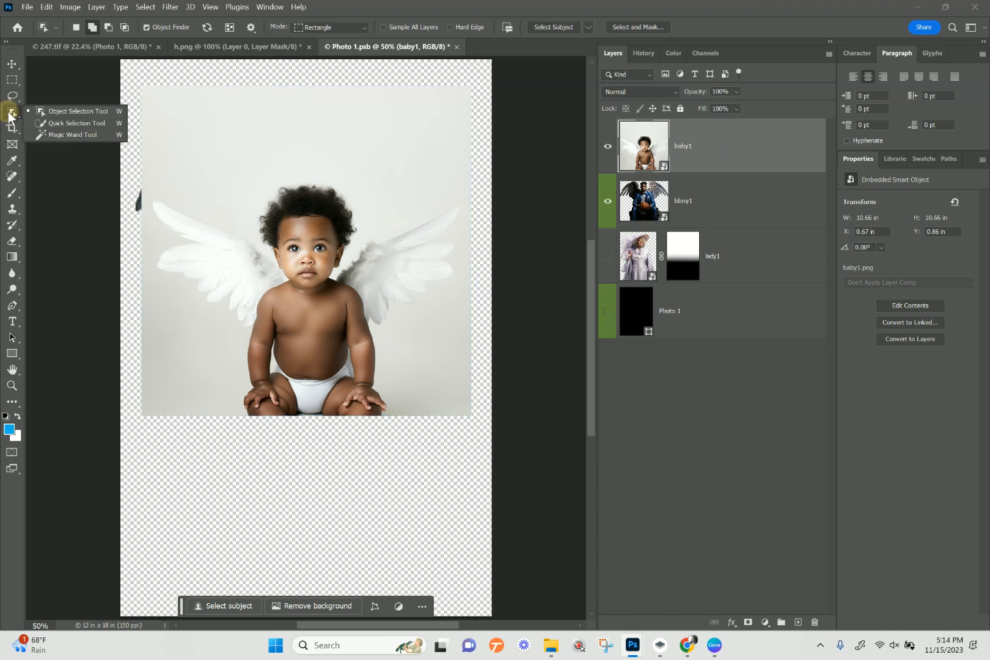
left_click(75, 111)
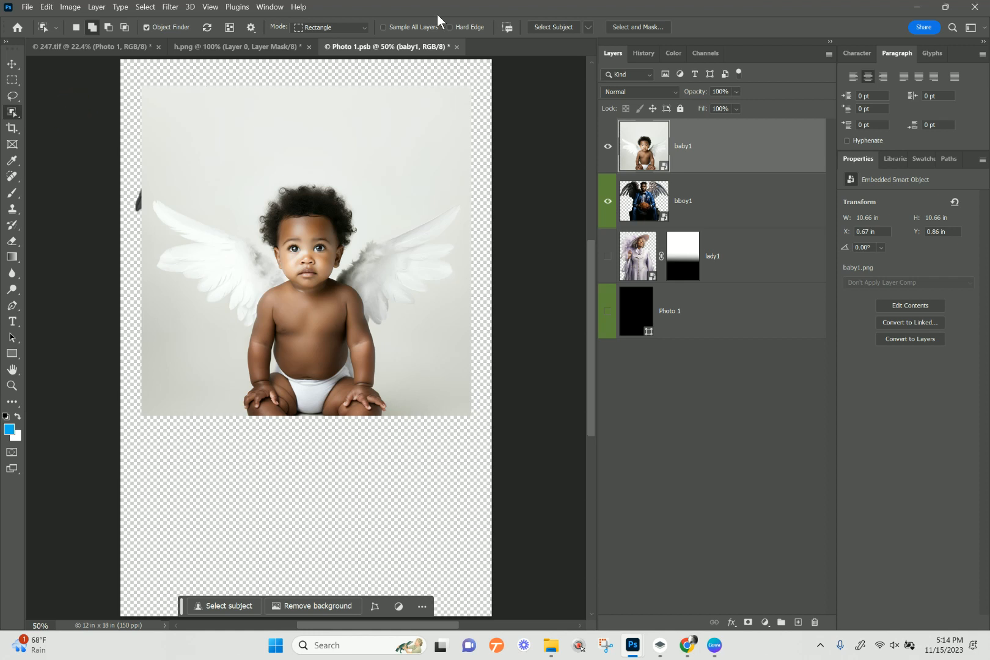
left_click(589, 27)
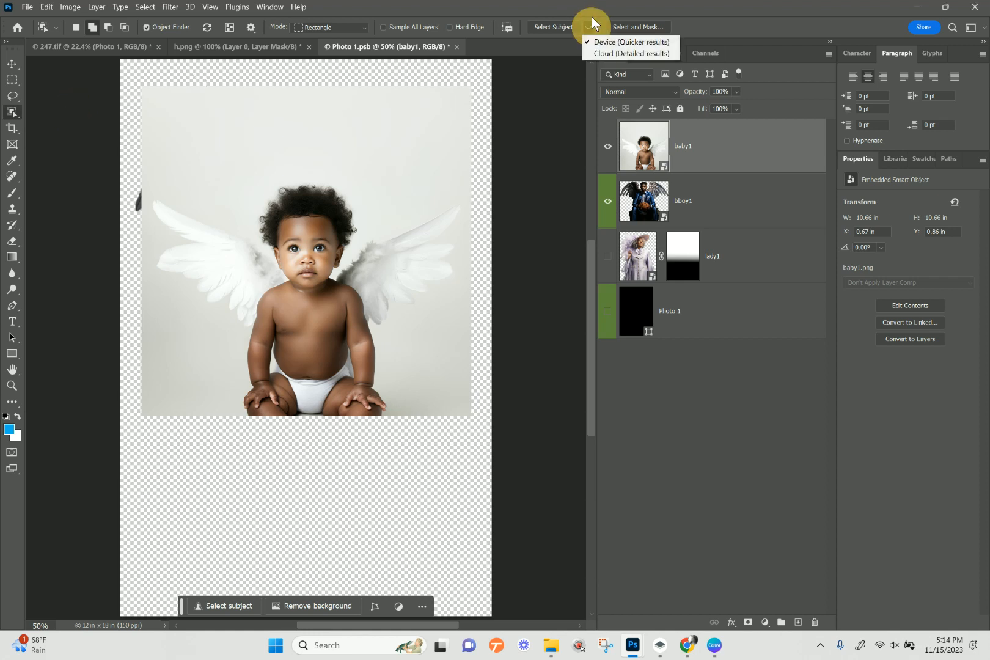
left_click(592, 53)
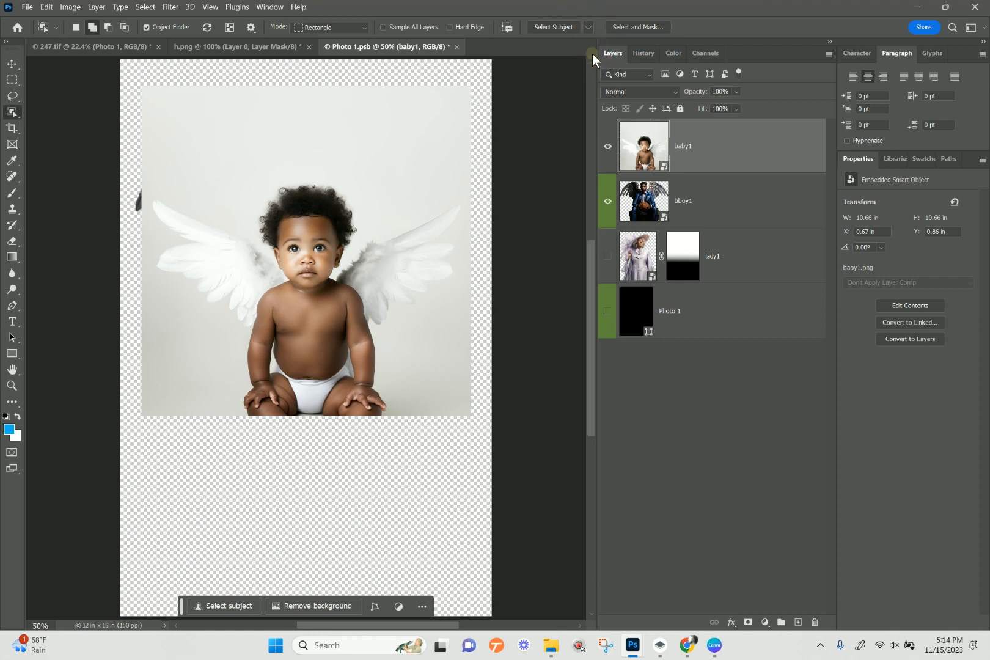
left_click(556, 27)
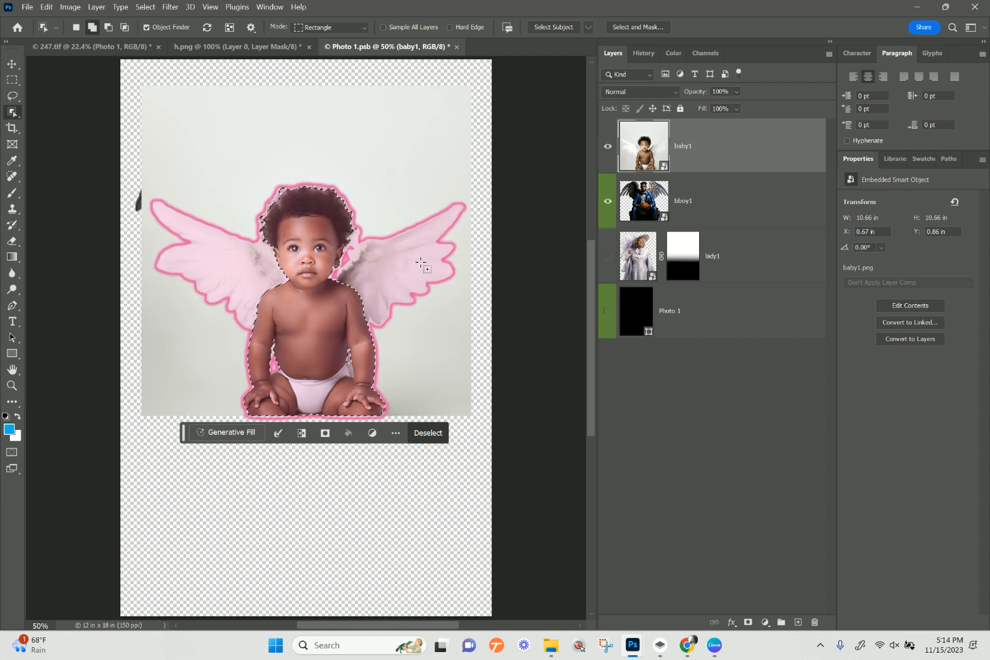
left_click(310, 304)
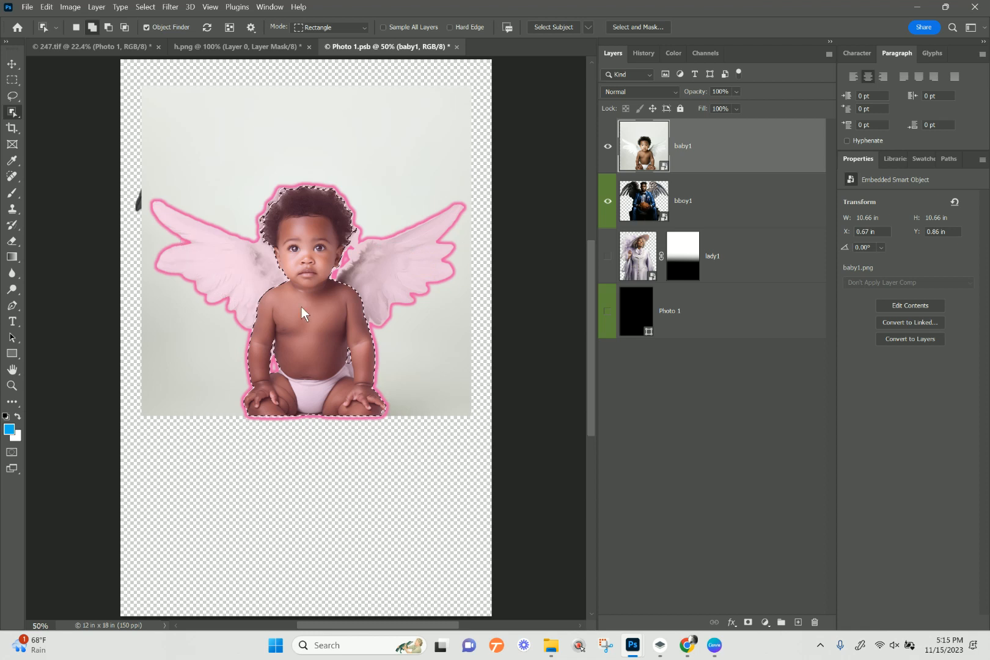
left_click(430, 253)
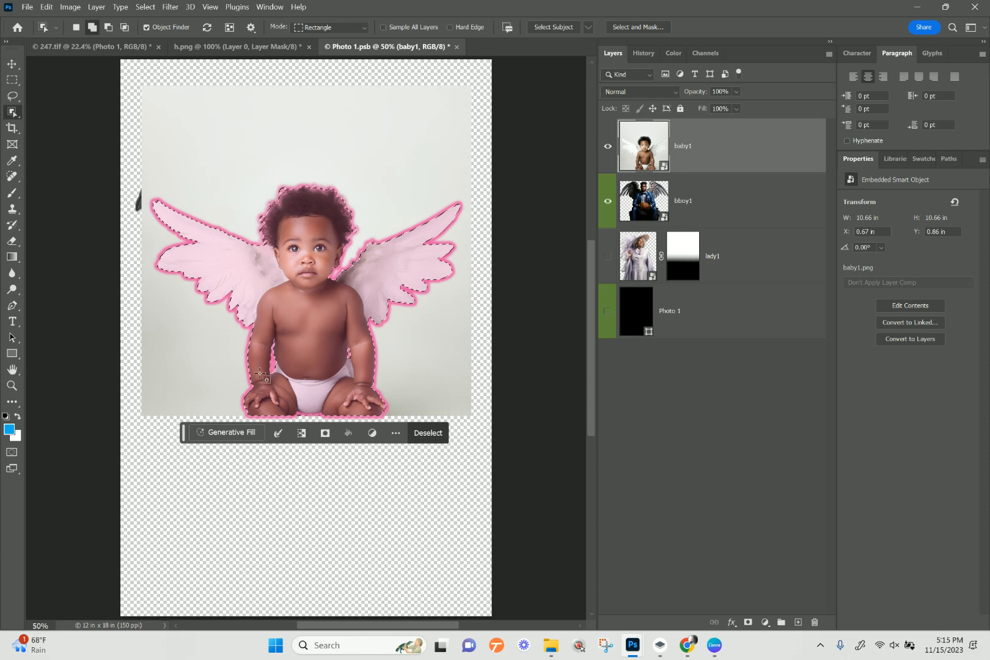
- In Select and Mask, subtract the leftover background between the baby's head and the wing on the image's left side
left_click(624, 27)
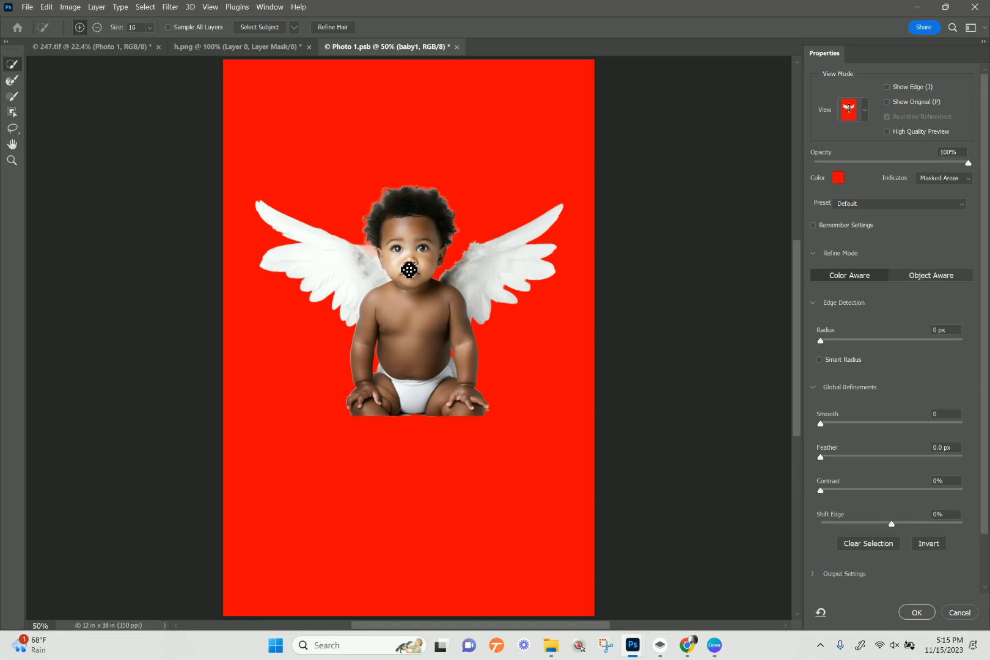
key("ctrl+plus")
key("ctrl+plus")
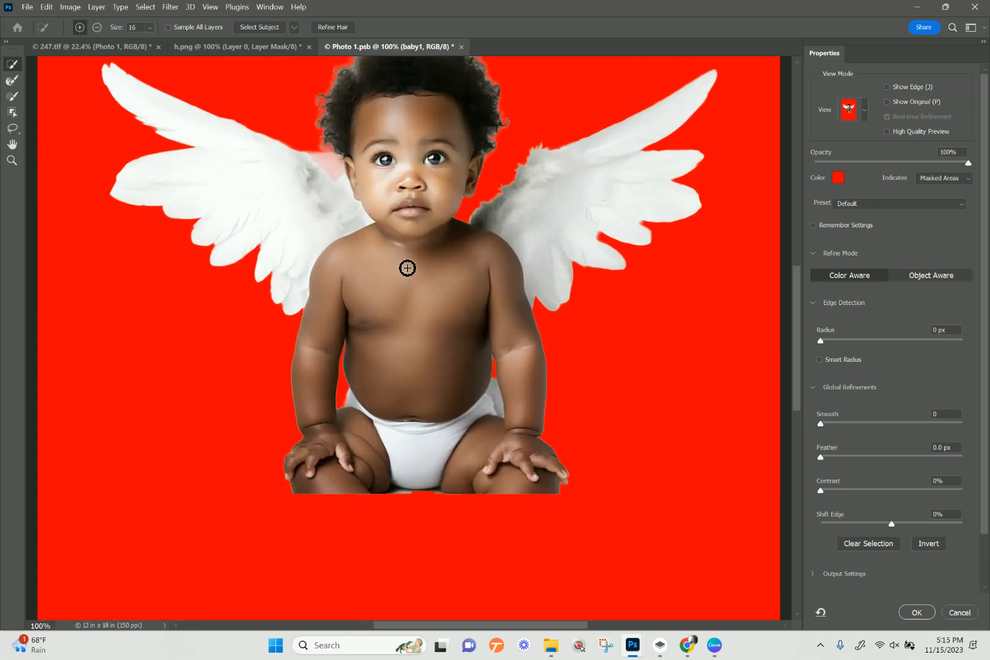
key("ctrl+plus")
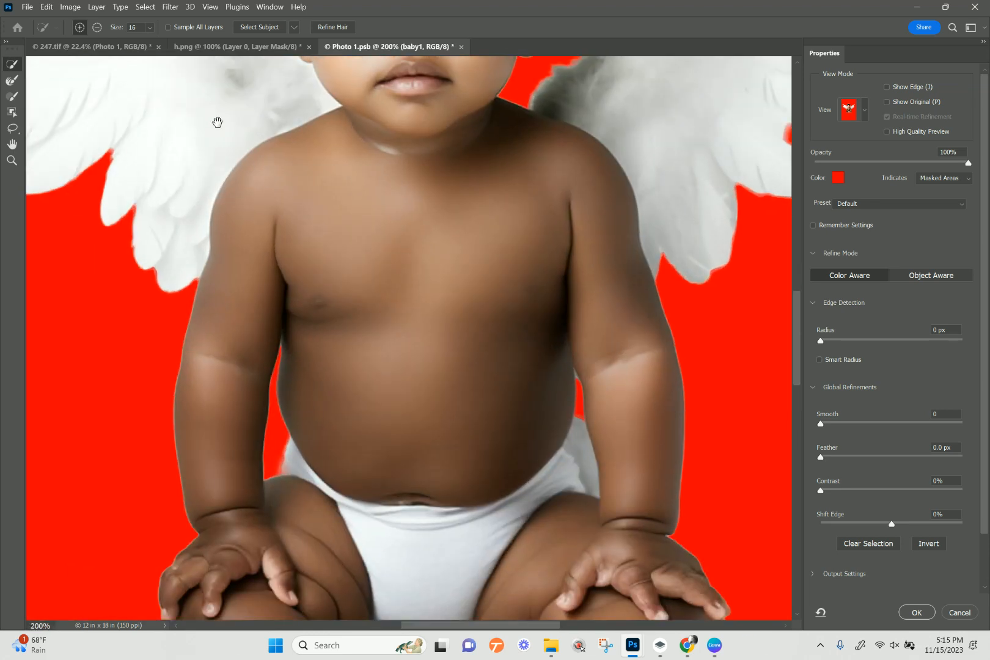
left_click_drag(216, 122, 239, 343)
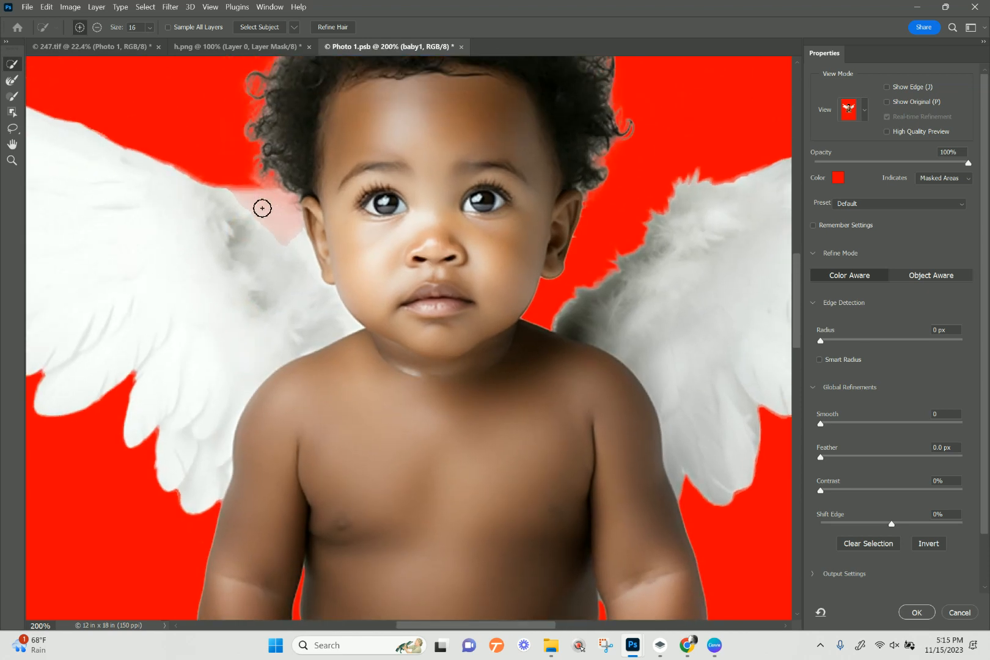
left_click(97, 28)
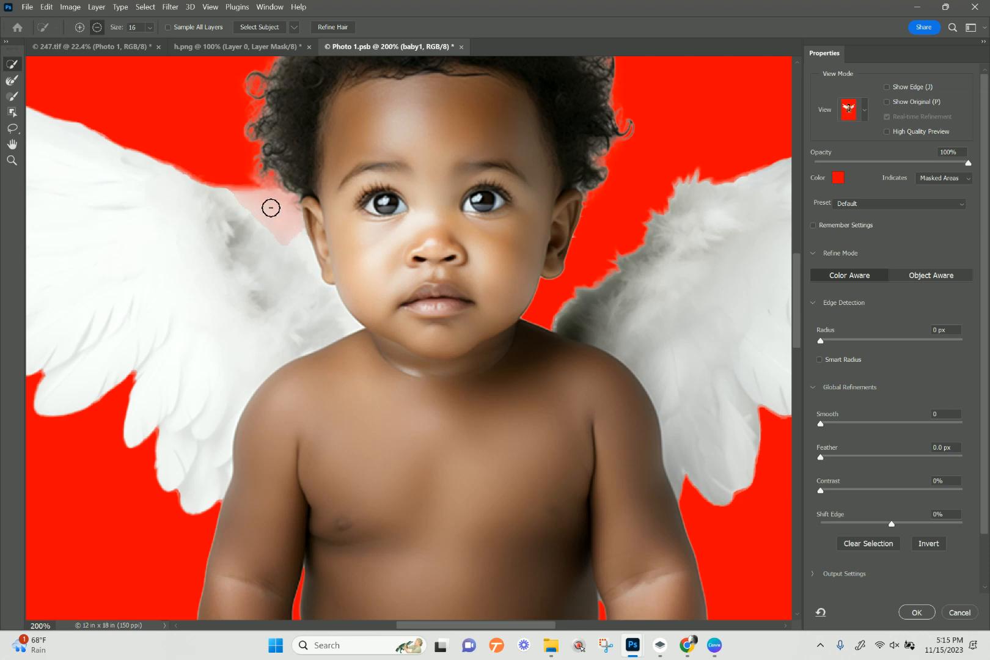
mouse_move(252, 192)
left_mouse_down()
mouse_move(274, 214)
mouse_move(235, 182)
mouse_move(283, 216)
mouse_move(283, 227)
mouse_move(294, 221)
mouse_move(283, 230)
mouse_move(270, 214)
left_mouse_up()
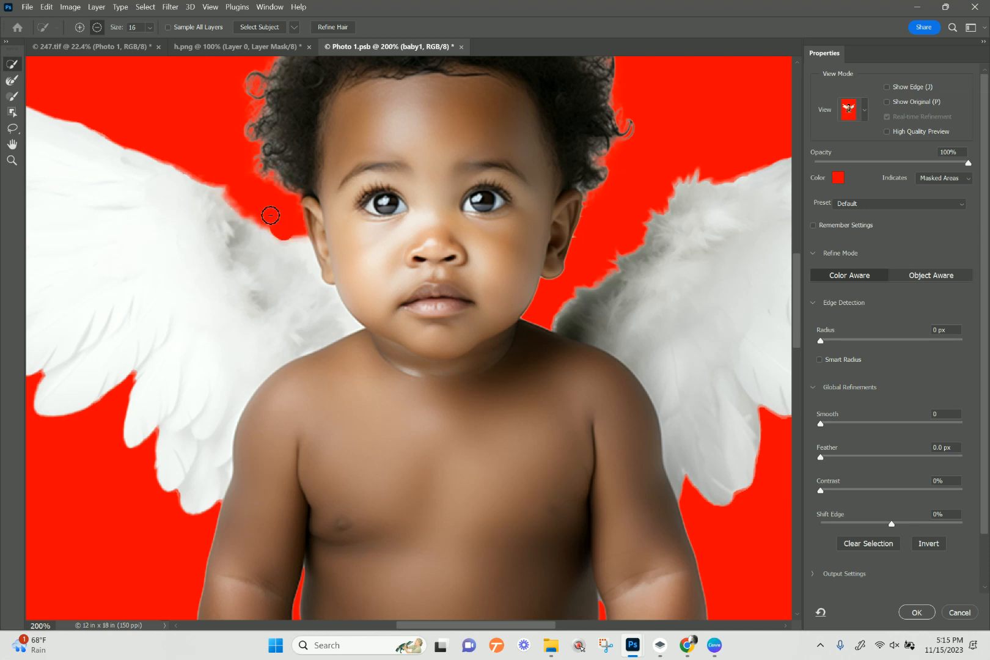
left_click(276, 223)
key("ctrl+0")
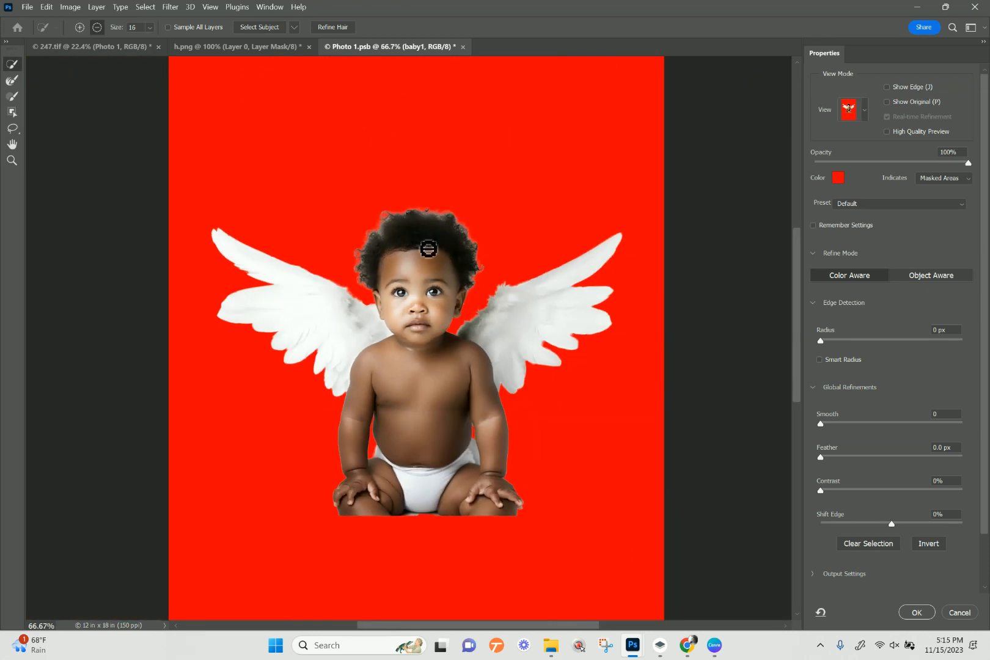
- Output the refined baby selection as a Layer Mask and apply it
scroll(892, 553, "down", 2)
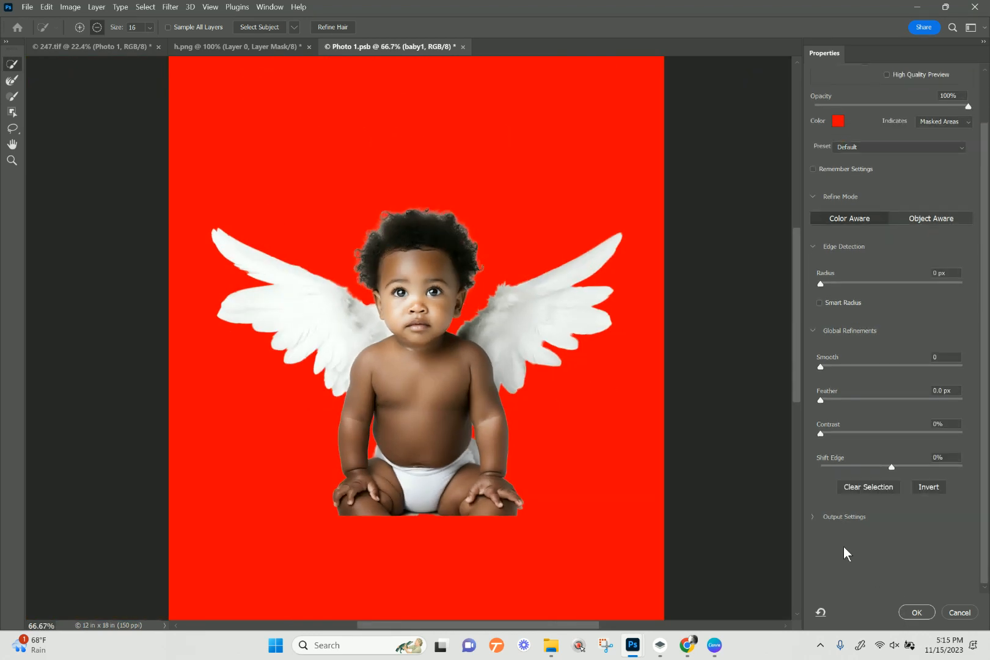
left_click(810, 516)
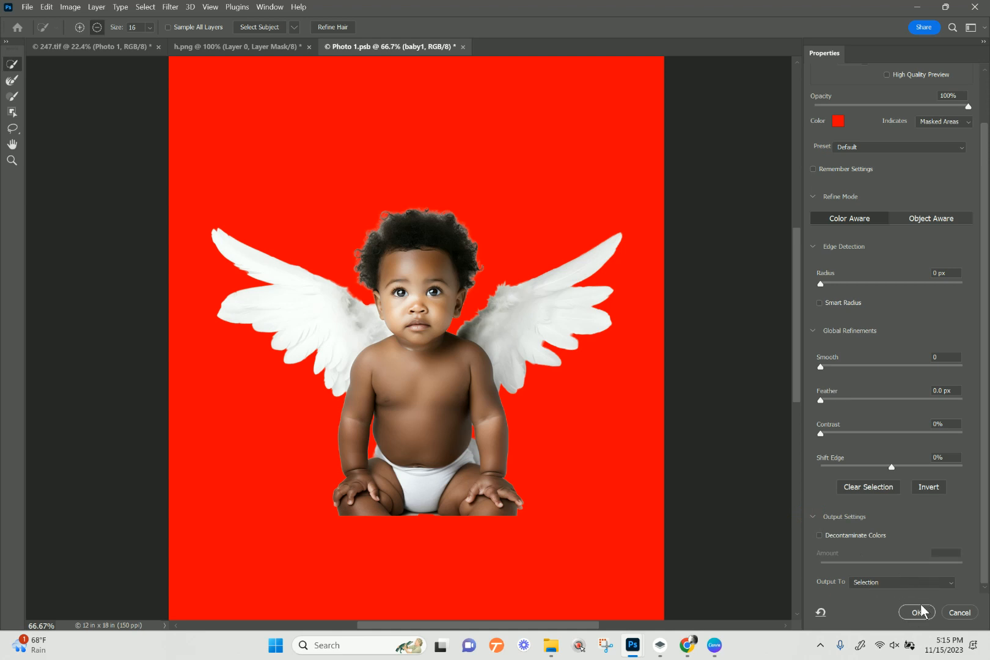
left_click(945, 582)
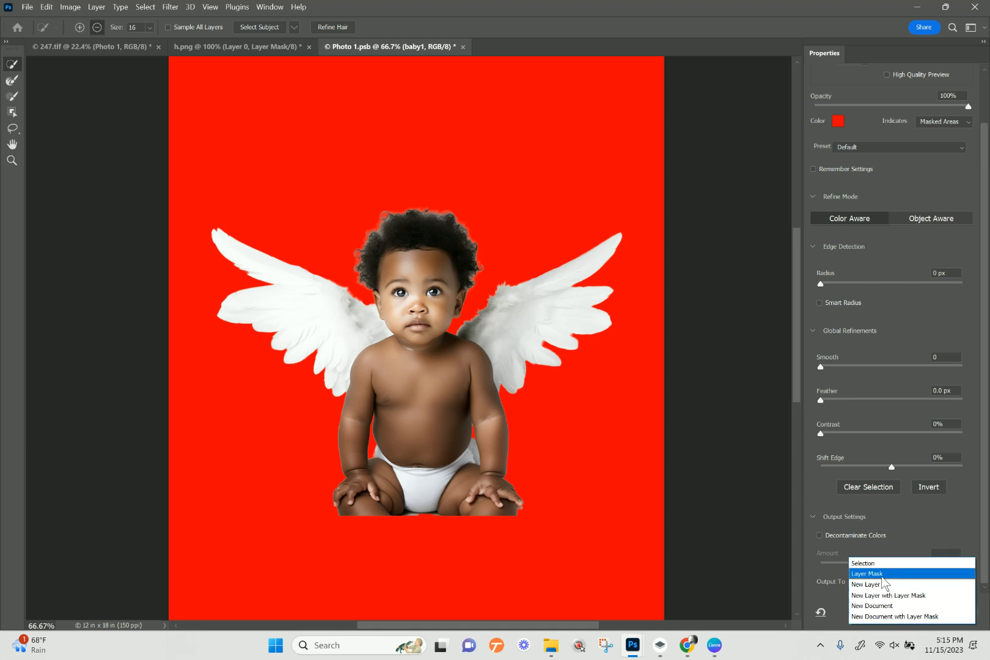
left_click(875, 576)
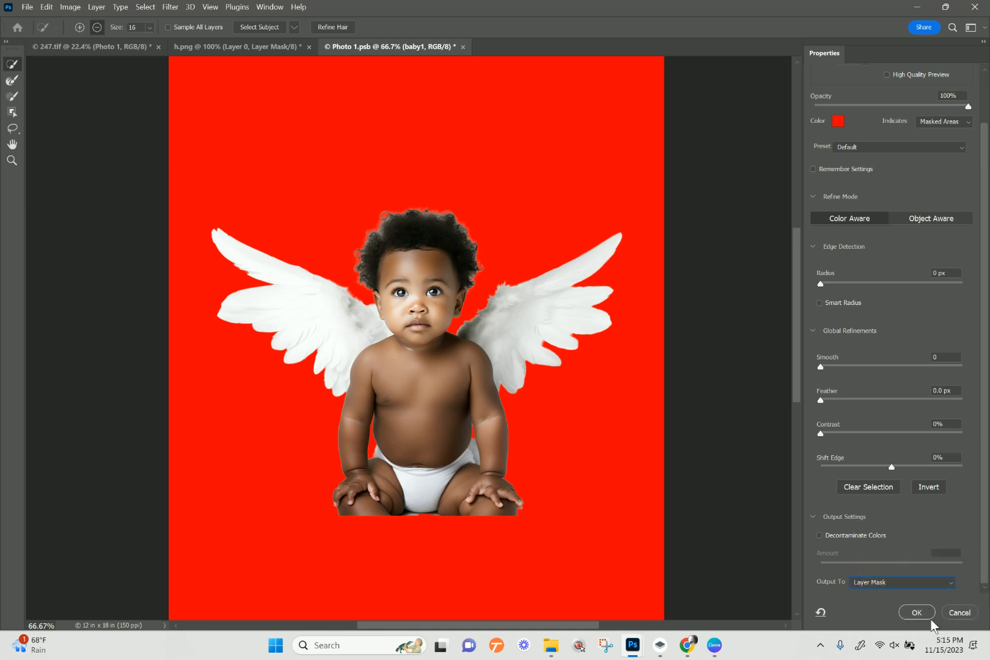
left_click(917, 612)
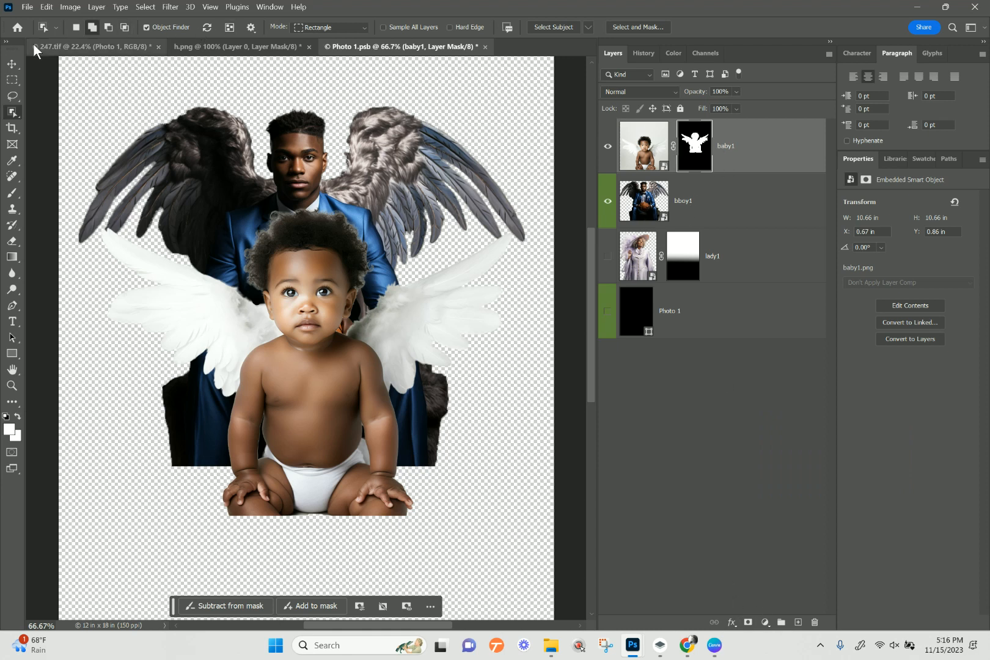
- Enlarge the masked baby to about 12 in wide and move it up to fill the canvas width
left_click(12, 65)
left_click_drag(311, 471, 298, 326)
left_click(297, 381)
left_click_drag(297, 381, 296, 422)
left_click_drag(297, 353, 304, 353)
key("Return")
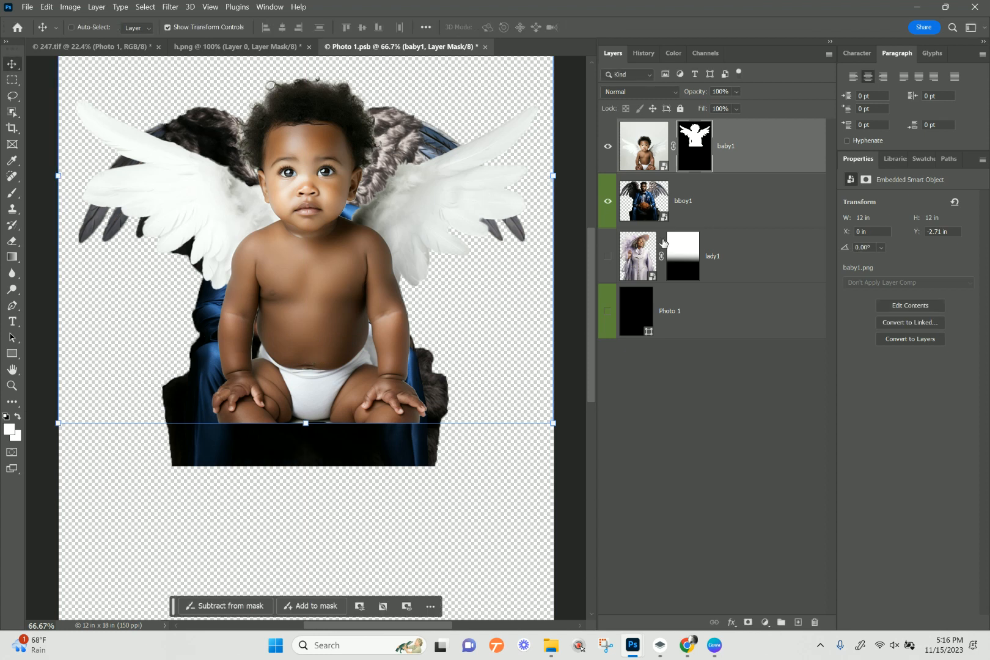
- Hide the bboy1 layer and set up a soft 371 px brush with 3% hardness for the baby1 layer mask
left_click(730, 201)
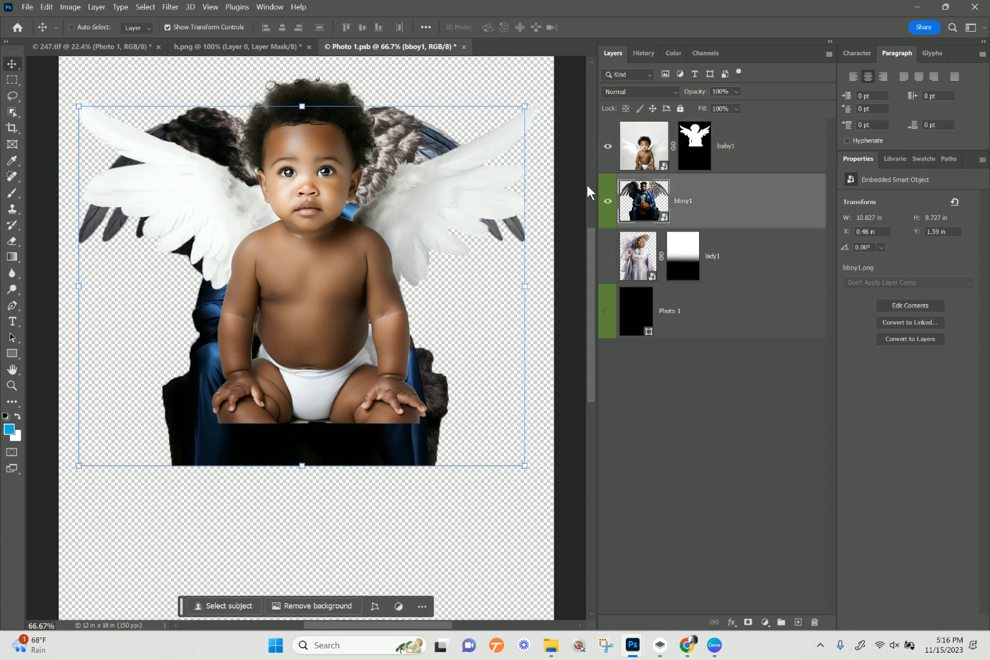
left_click(606, 202)
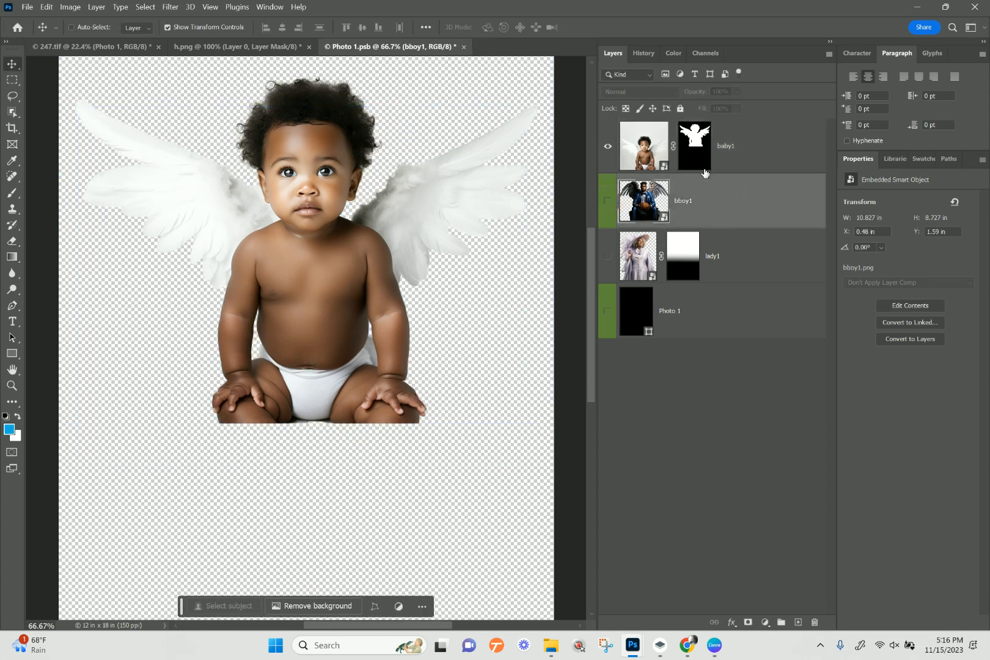
left_click(722, 163)
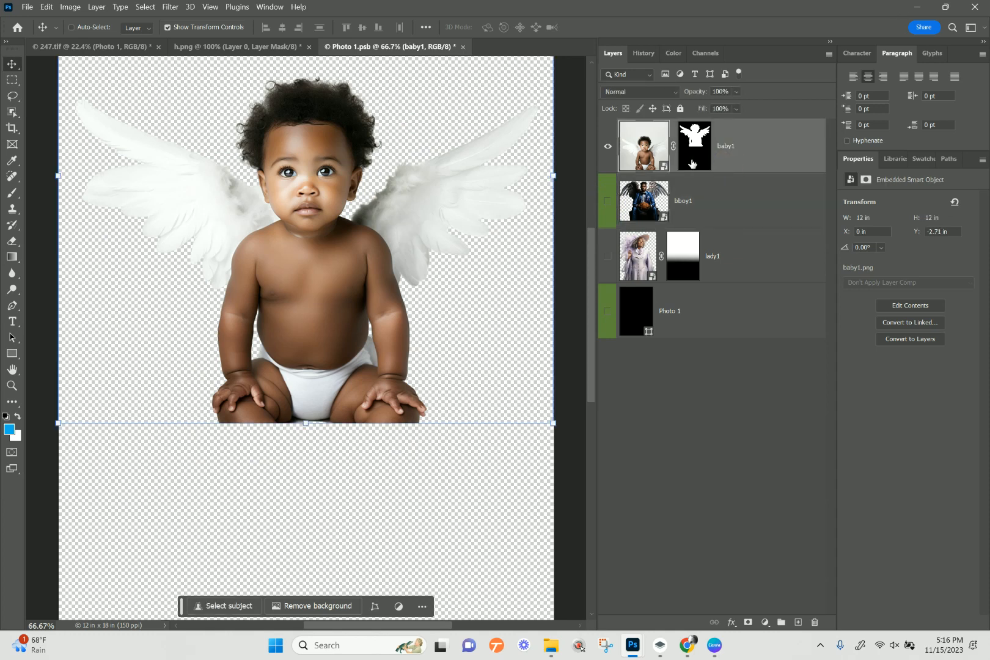
left_click(692, 164)
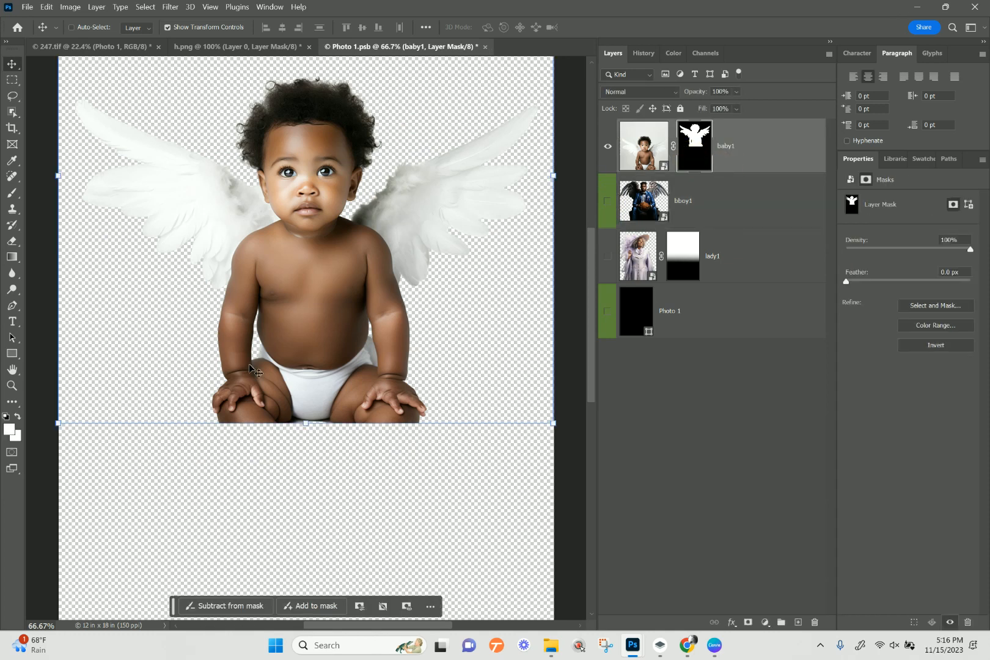
left_click(11, 192)
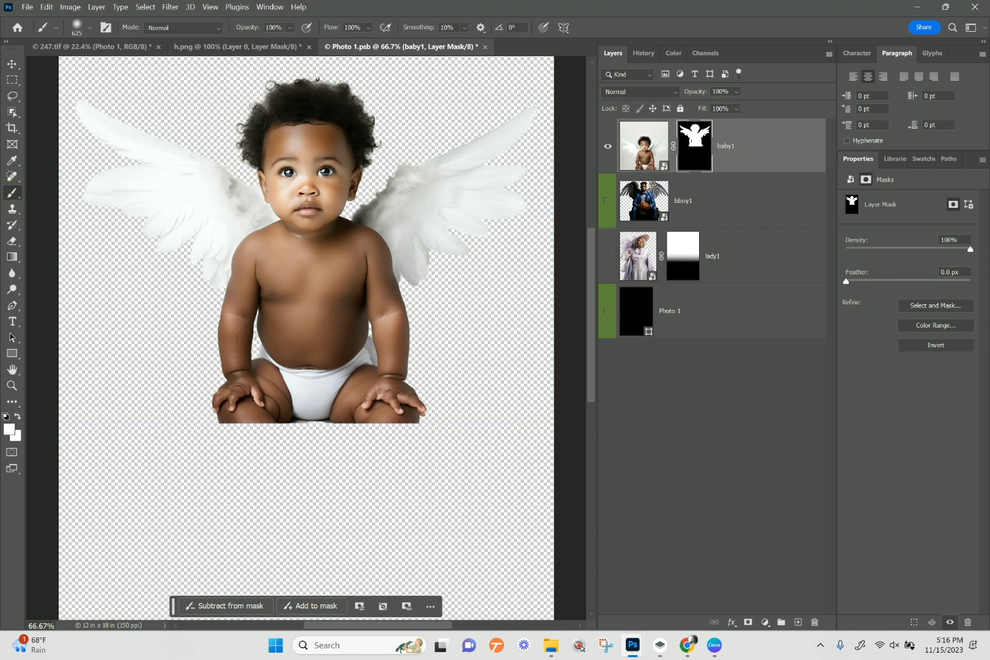
mouse_move(306, 398)
left_mouse_down()
mouse_move(268, 397)
mouse_move(249, 411)
left_mouse_up()
left_click(89, 28)
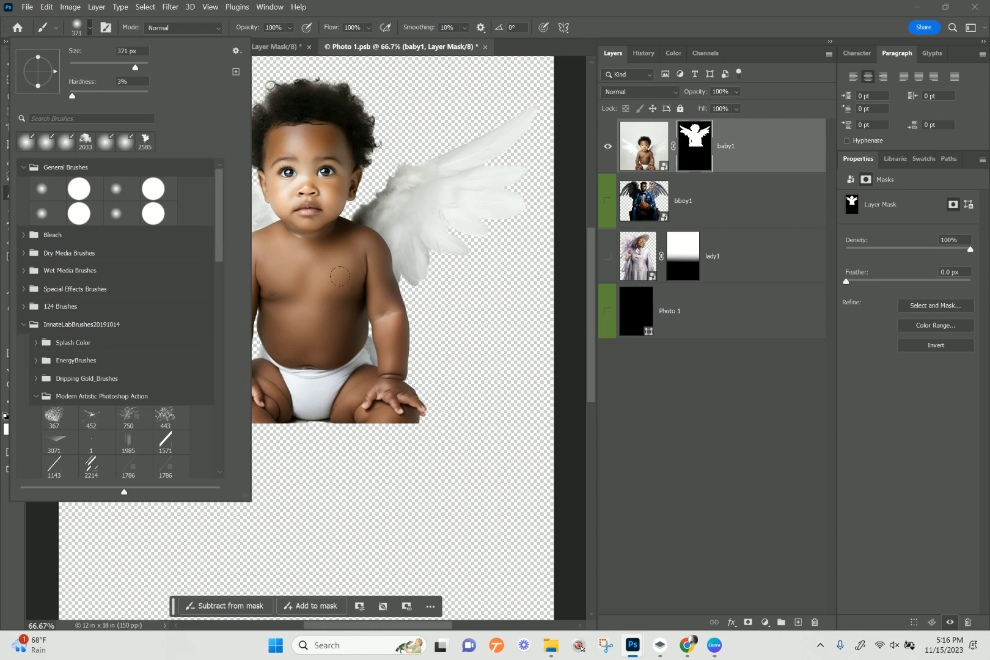
- Fade out the baby's lower edge by painting black on the baby1 mask, and save and close Photo 1.psb
left_click_drag(489, 423, 443, 469)
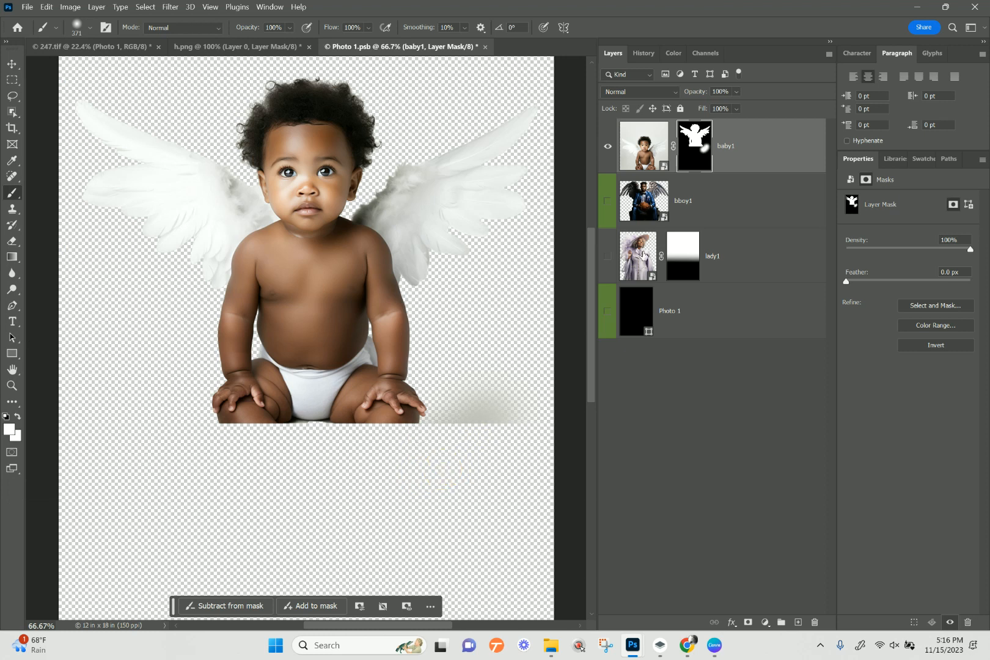
key("ctrl+z")
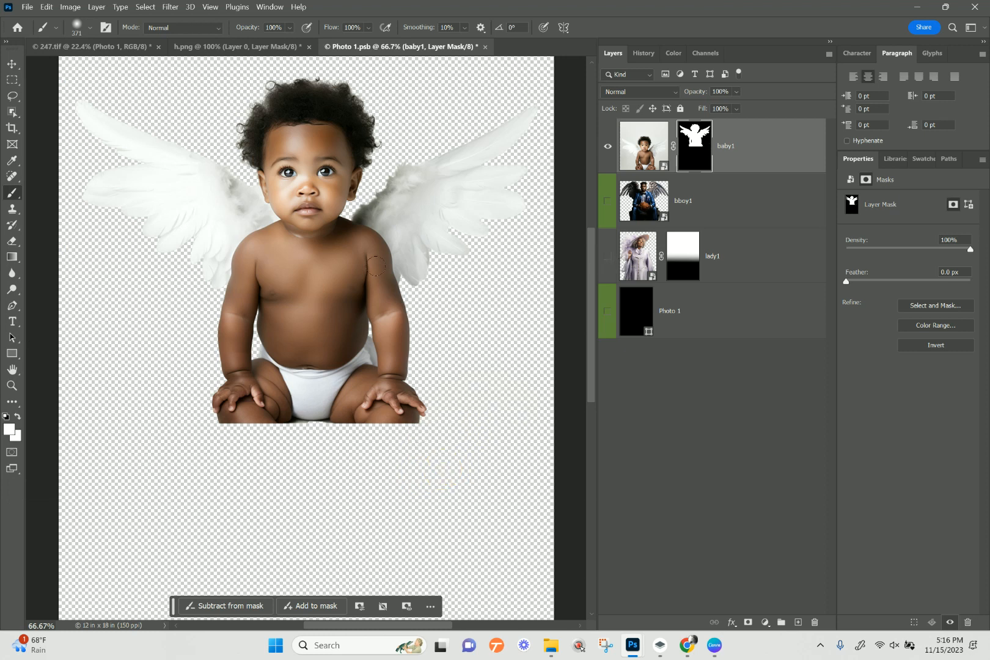
left_click(7, 417)
left_click(16, 417)
mouse_move(391, 424)
left_mouse_down()
mouse_move(282, 433)
mouse_move(128, 416)
mouse_move(365, 430)
mouse_move(316, 442)
mouse_move(130, 421)
mouse_move(342, 444)
mouse_move(469, 405)
mouse_move(453, 420)
mouse_move(185, 446)
mouse_move(184, 475)
left_mouse_up()
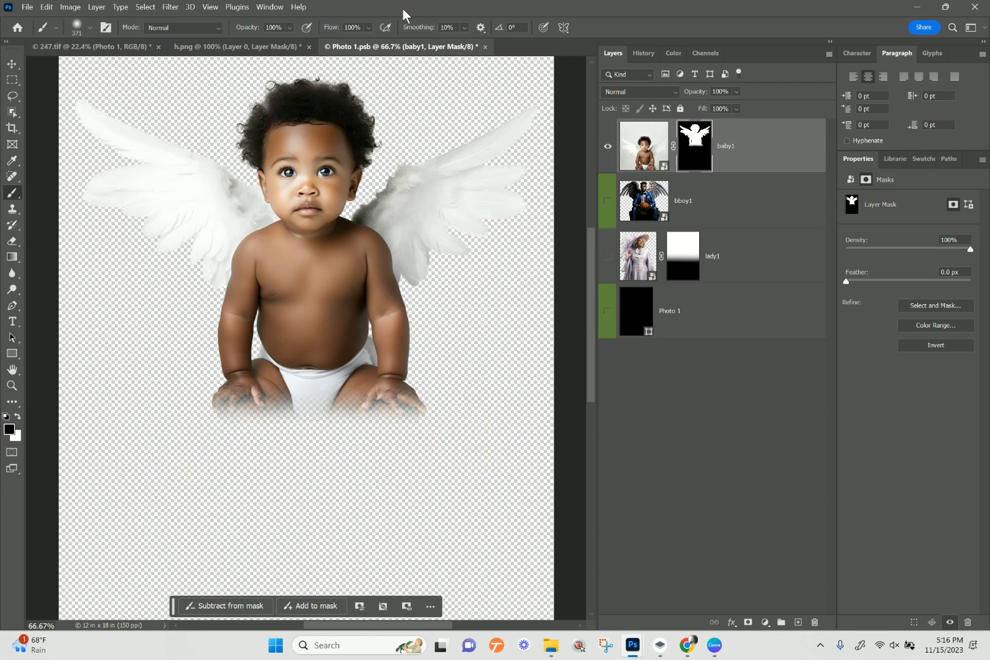
left_click(485, 46)
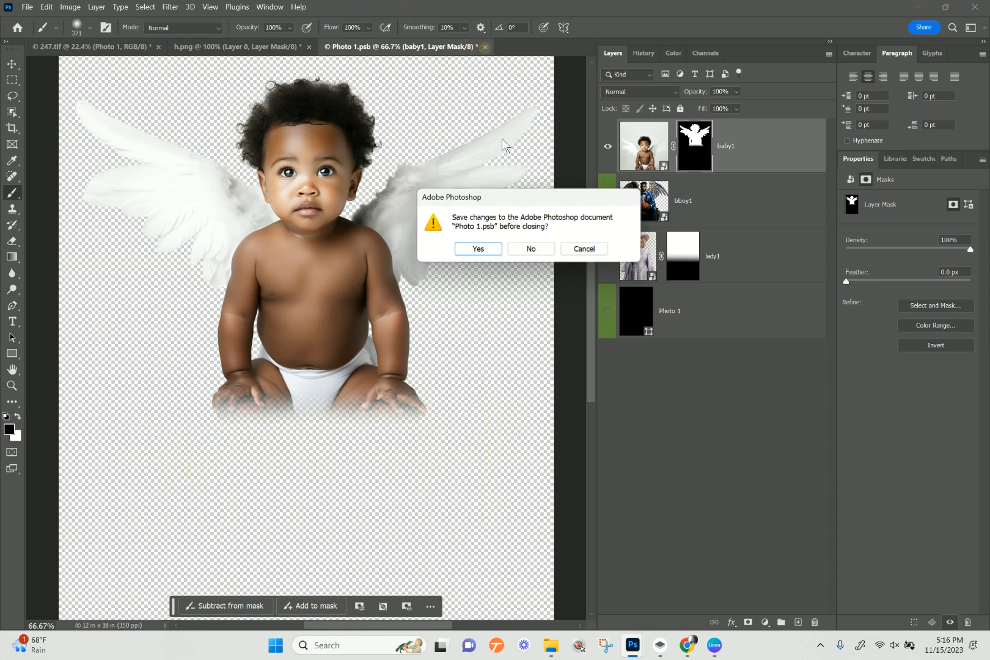
left_click(479, 250)
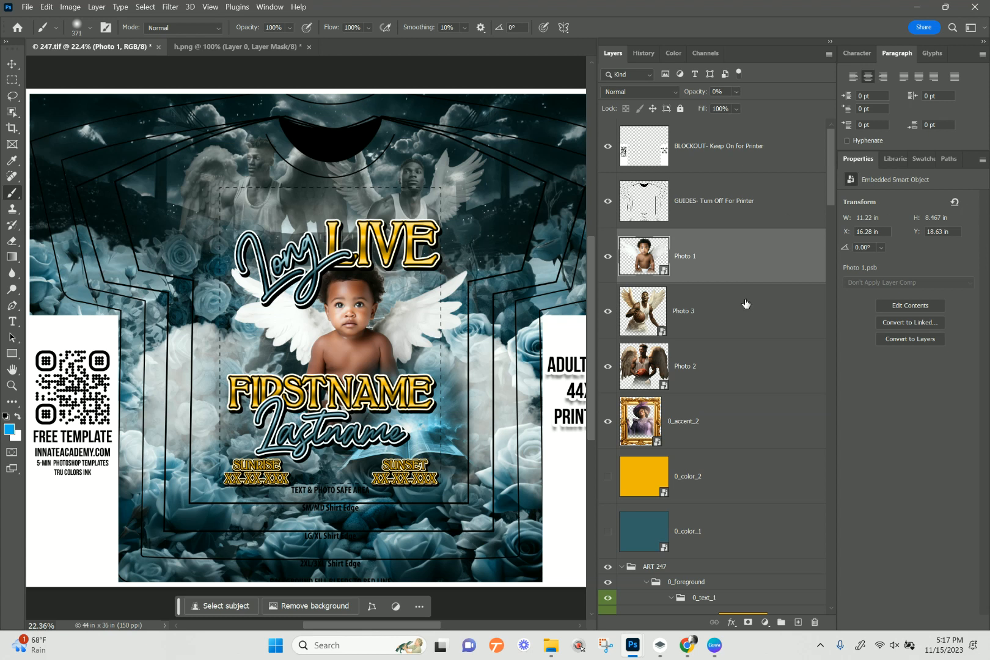
- Open the Photo 3 smart object from the template and hide its bboy2 layer
left_click(712, 366)
left_click(705, 318)
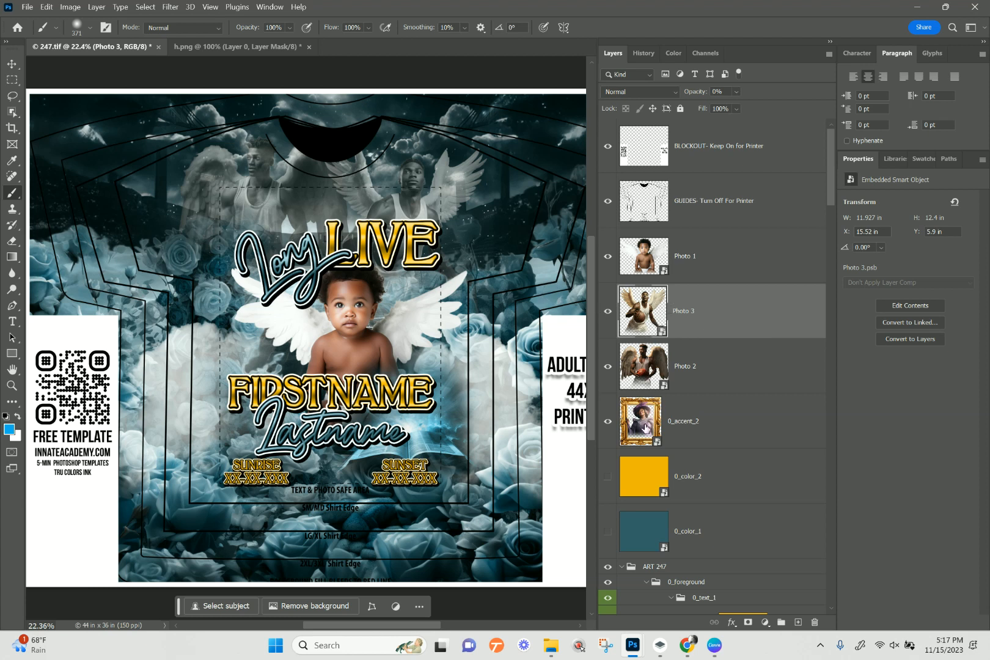
double_click(633, 305)
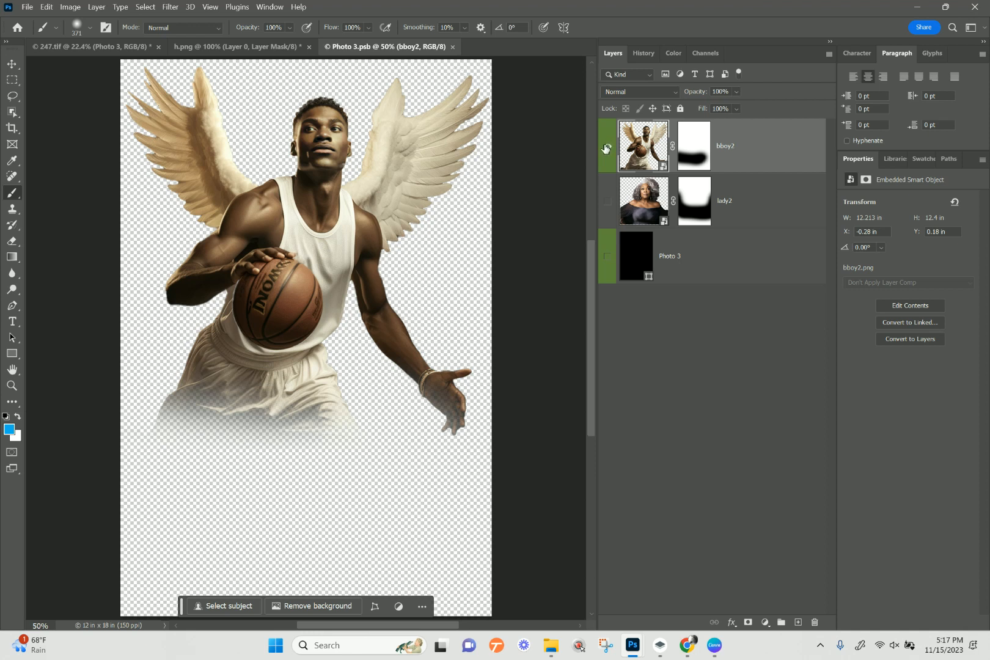
left_click(605, 148)
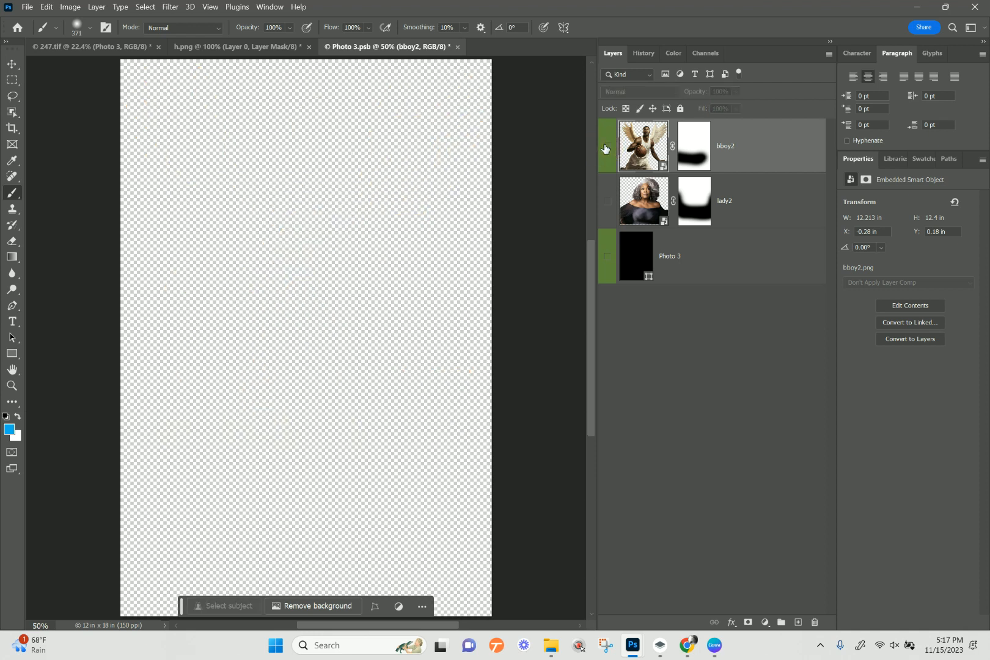
- Place baby2.png as an embedded image, scaled to about 68% near the top of the canvas, and remove its background
left_click(27, 7)
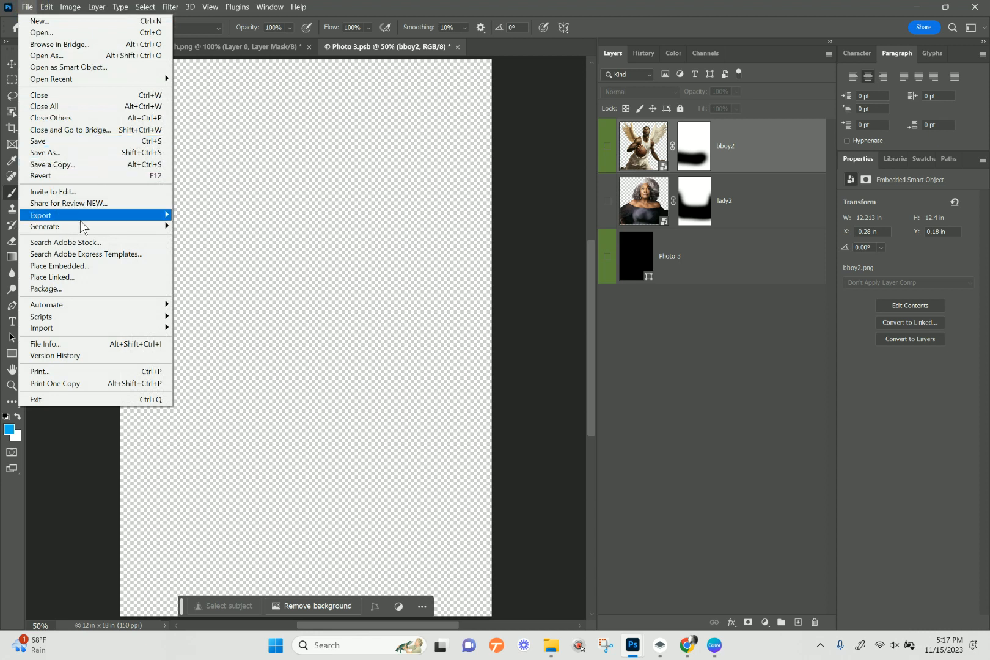
left_click(165, 266)
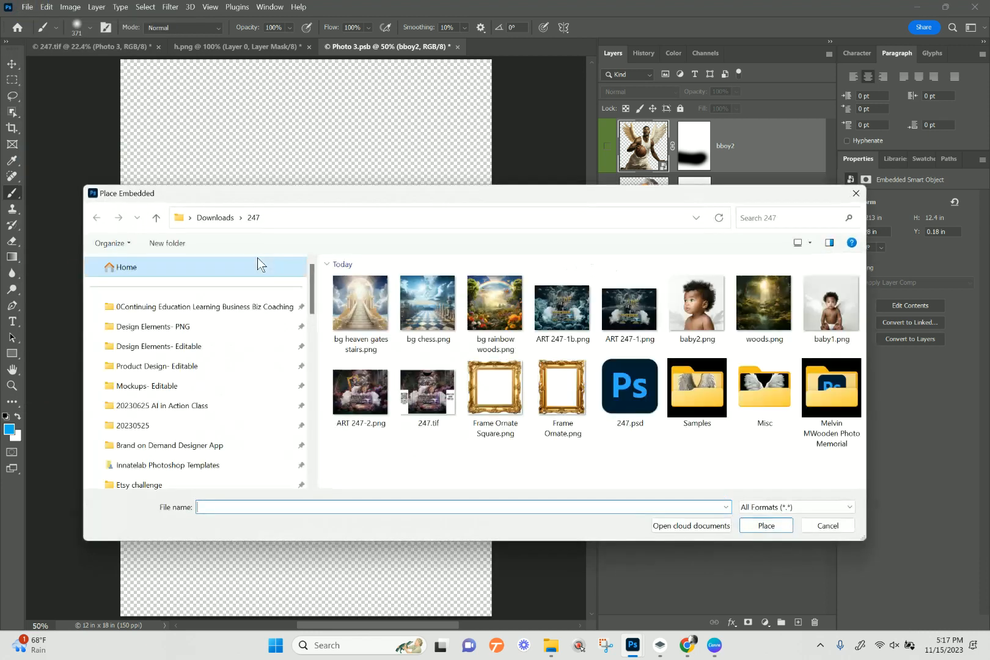
left_click(691, 304)
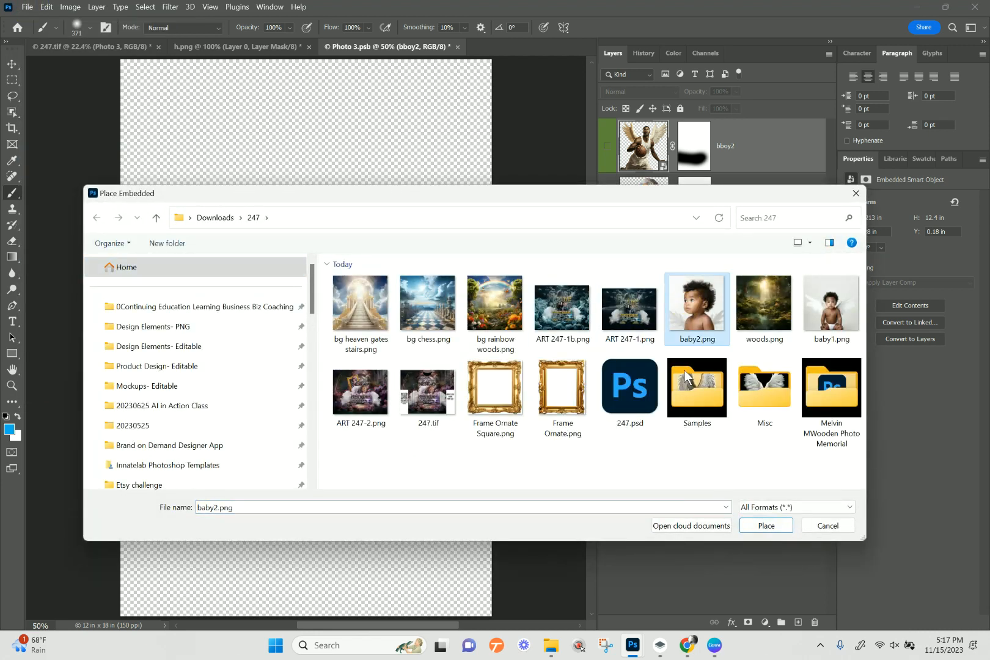
left_click(766, 525)
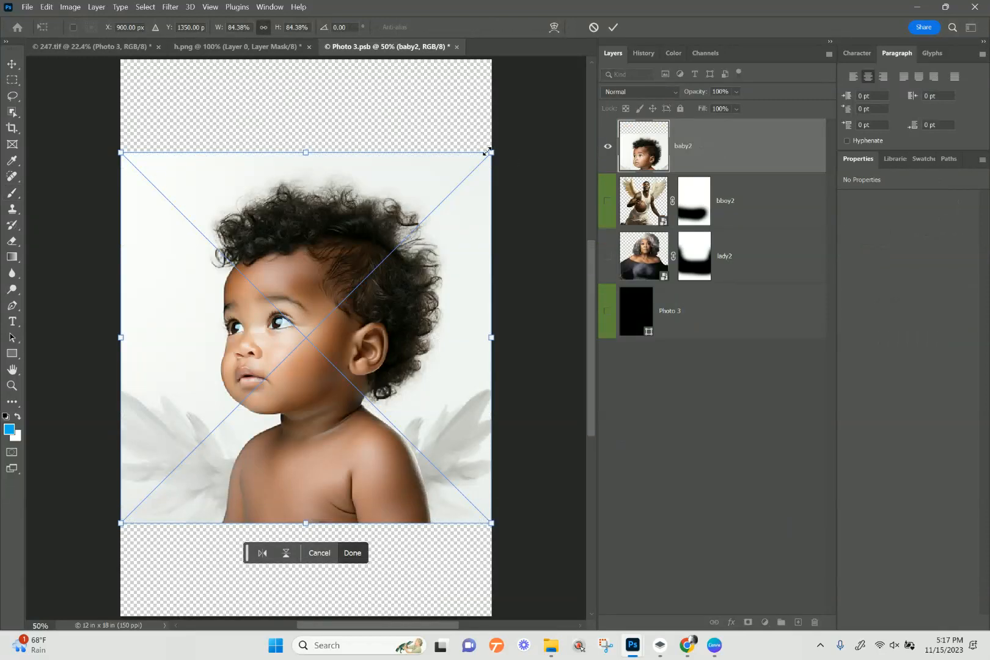
left_click_drag(489, 150, 420, 222)
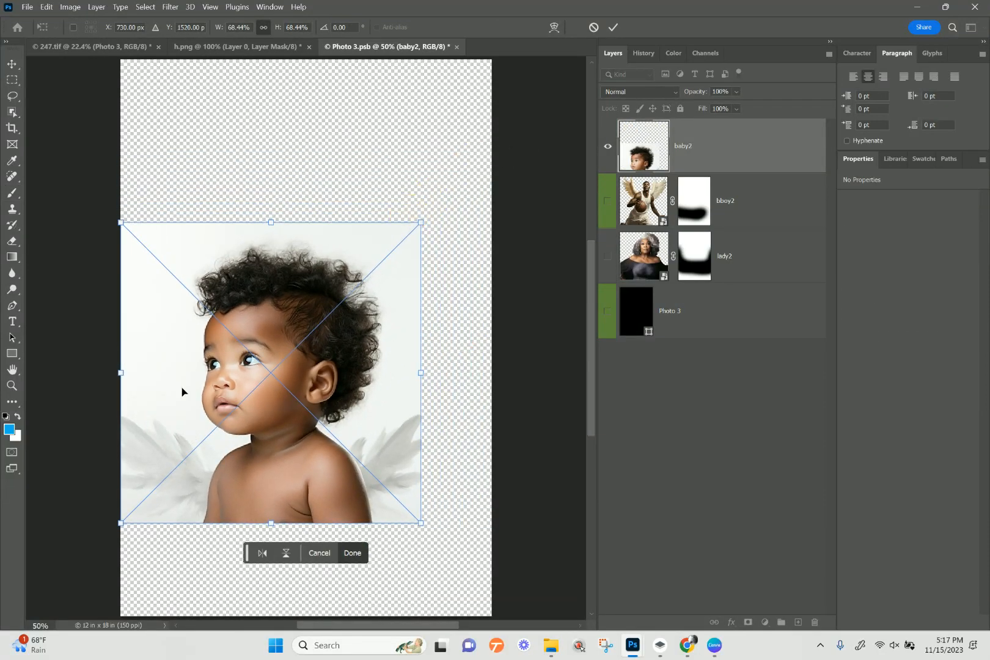
left_click_drag(305, 508, 293, 303)
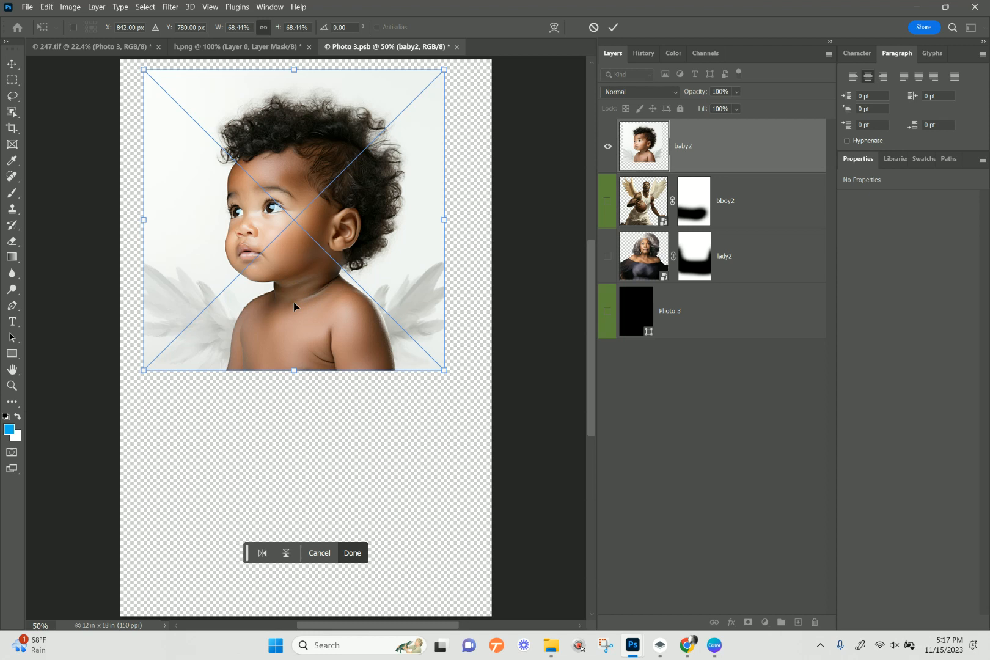
key("Return")
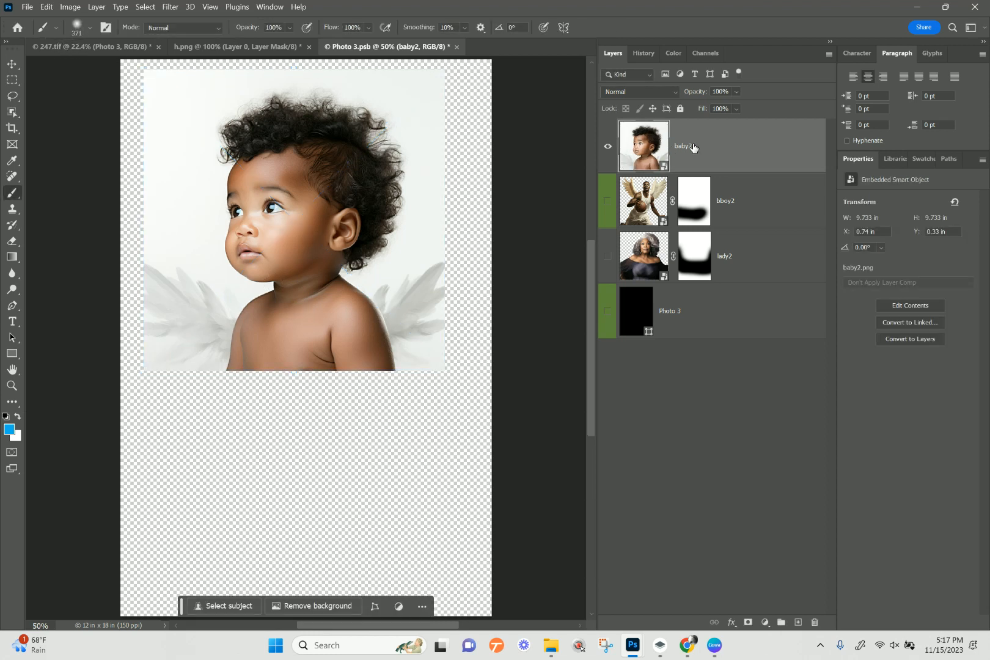
left_click(324, 605)
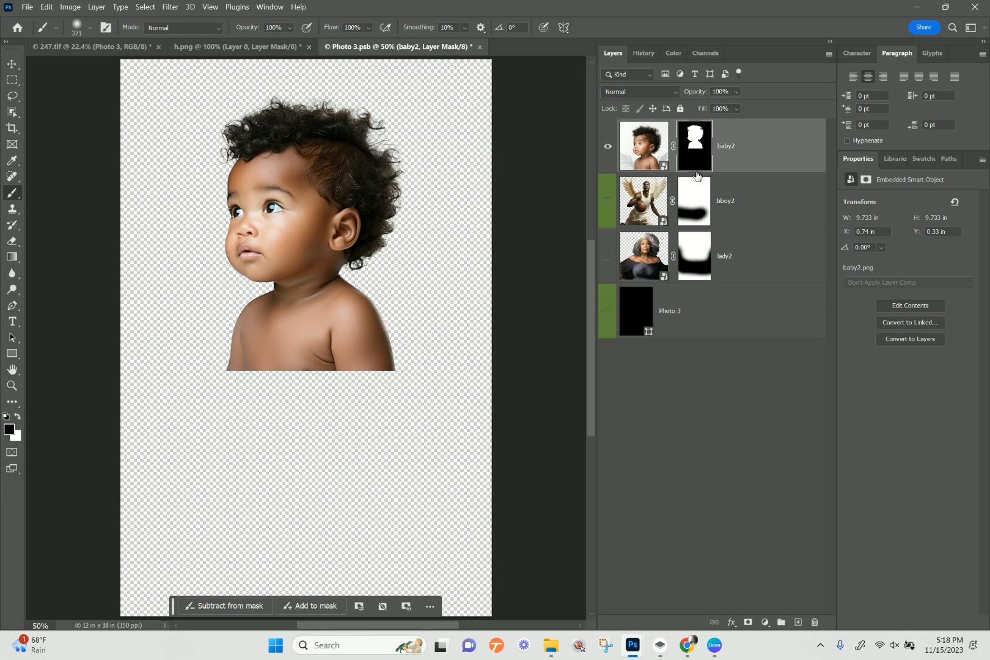
- Fade out the baby's lower edge with black (000000) on the baby2 mask, and save and close Photo 3.psb
left_click(694, 142)
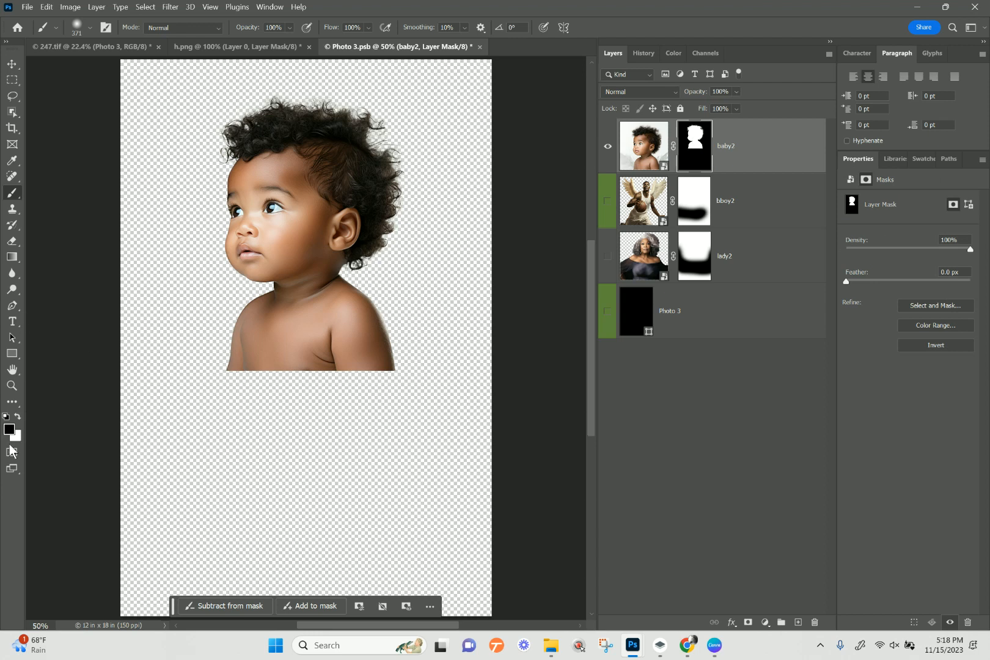
left_click(9, 430)
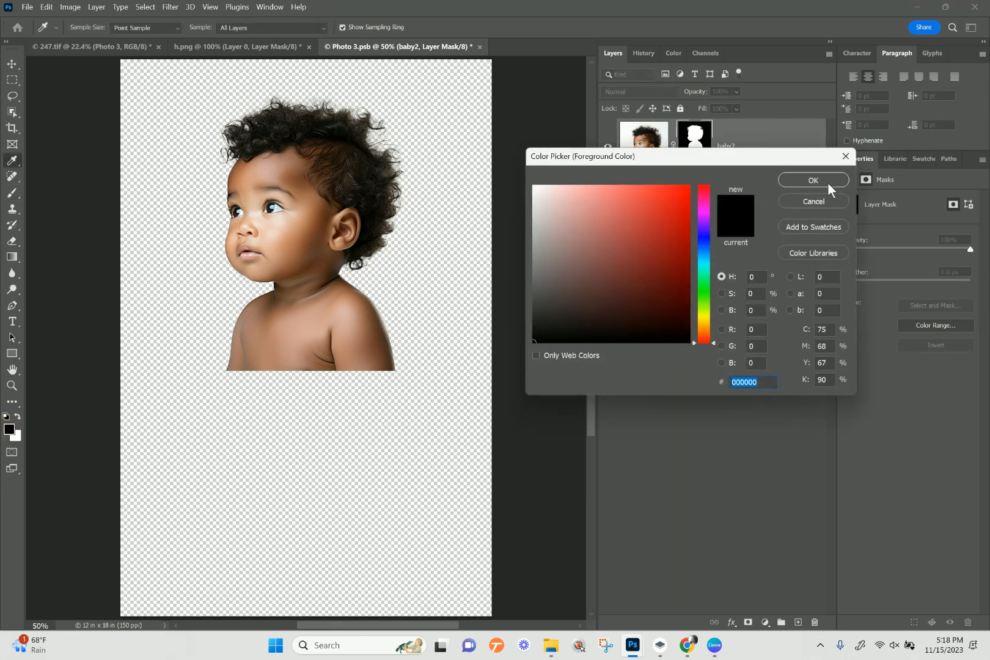
left_click(813, 180)
mouse_move(406, 362)
left_mouse_down()
mouse_move(226, 377)
mouse_move(442, 390)
mouse_move(137, 357)
mouse_move(184, 372)
mouse_move(469, 402)
mouse_move(365, 382)
mouse_move(266, 420)
left_mouse_up()
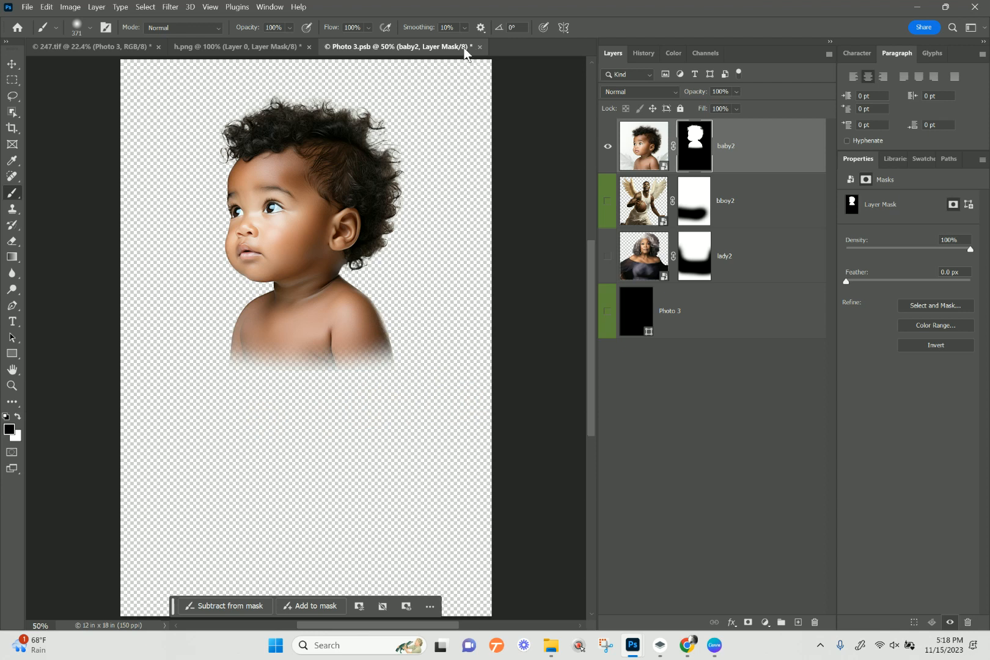
left_click(480, 46)
left_click(486, 249)
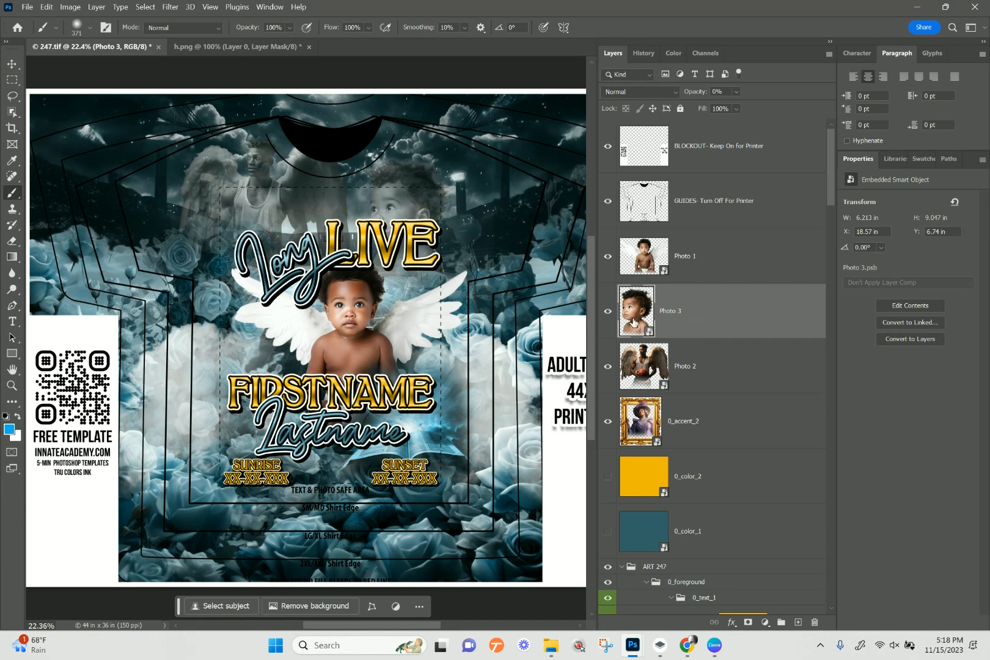
- Open the 0_accent_2 smart object to view its framed portrait layers, and return to the 247.tif template
left_click(638, 429)
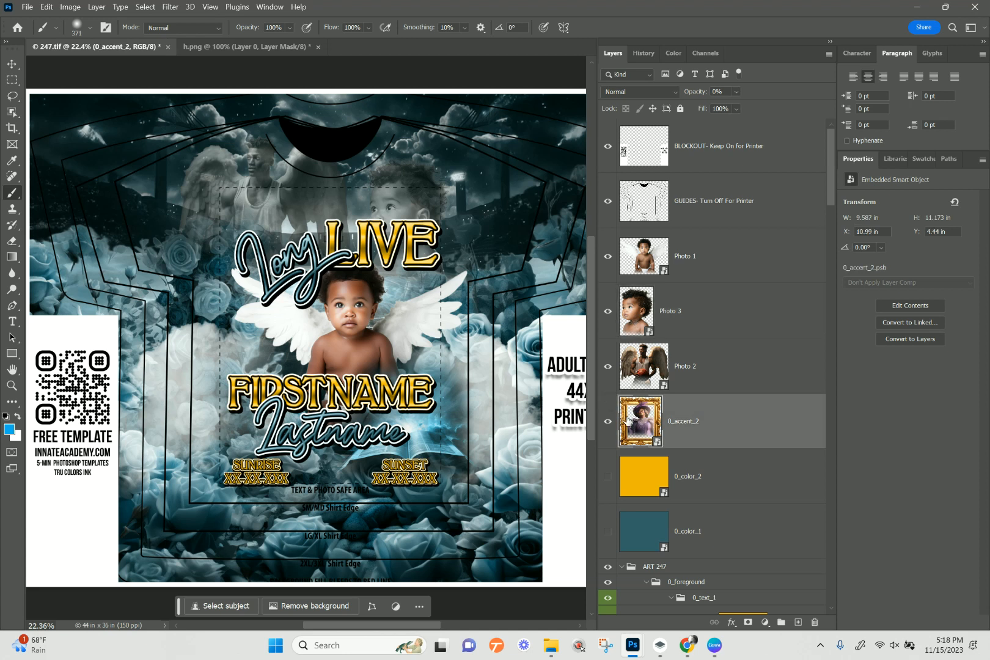
double_click(636, 420)
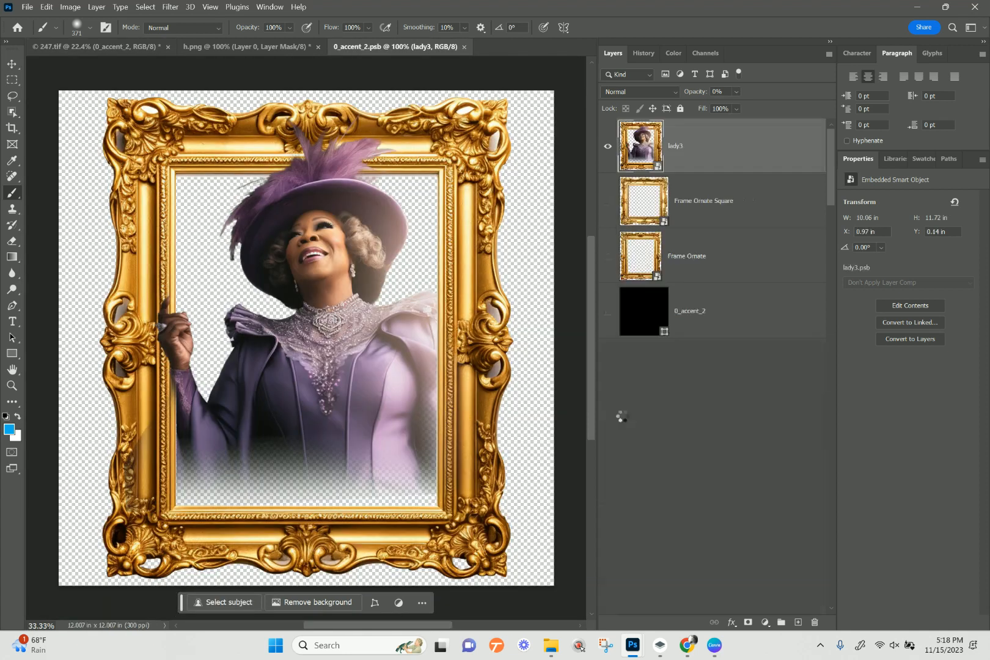
left_click(119, 46)
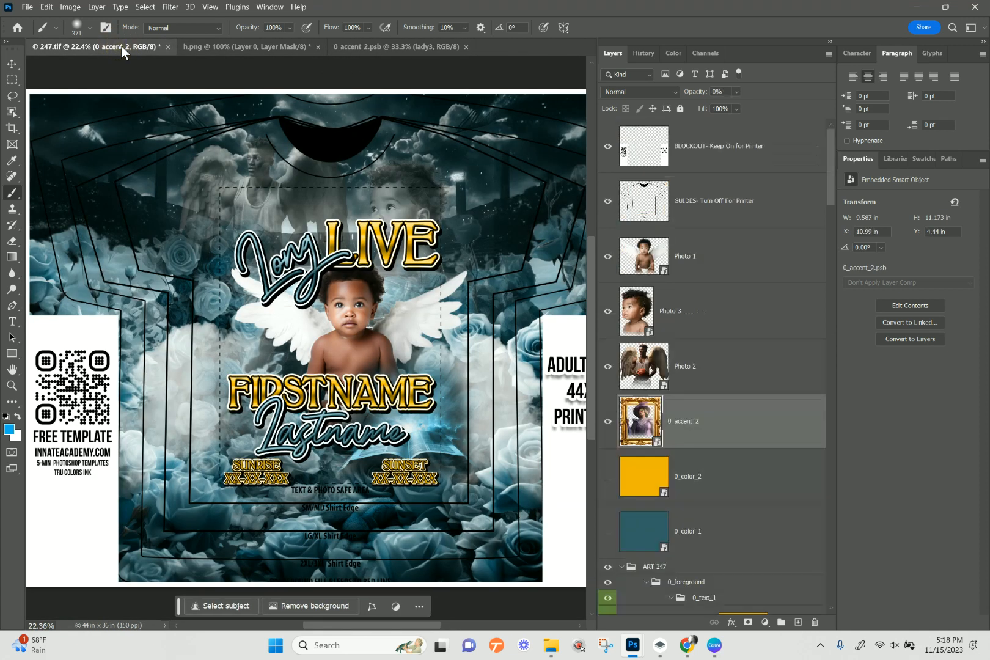
- Open the Photo 3 smart object from the template and flip its baby2 layer horizontally
left_click(637, 322)
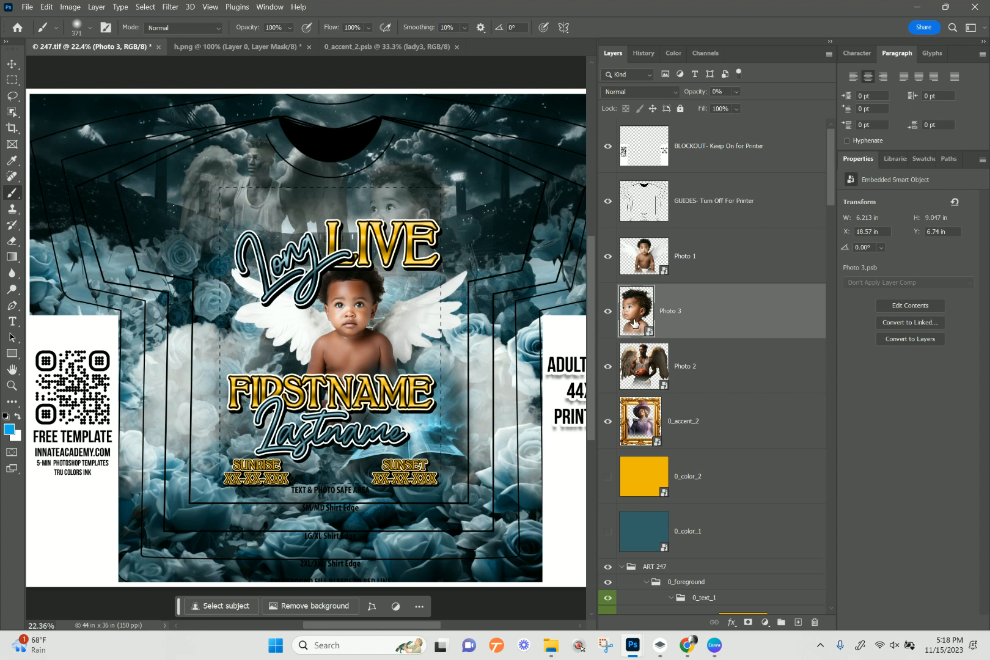
double_click(635, 322)
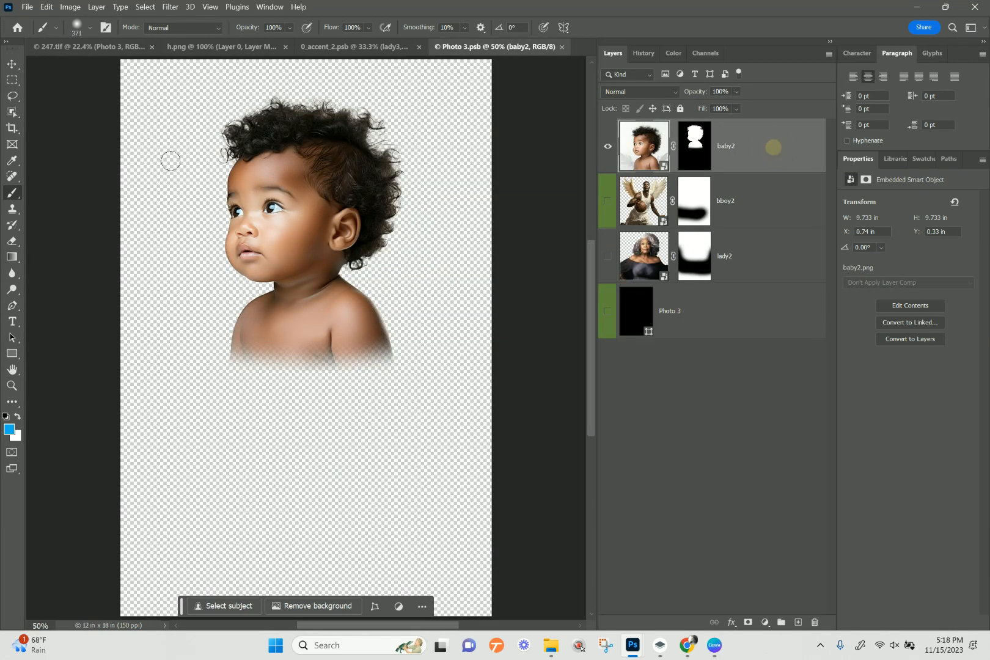
right_click(754, 143)
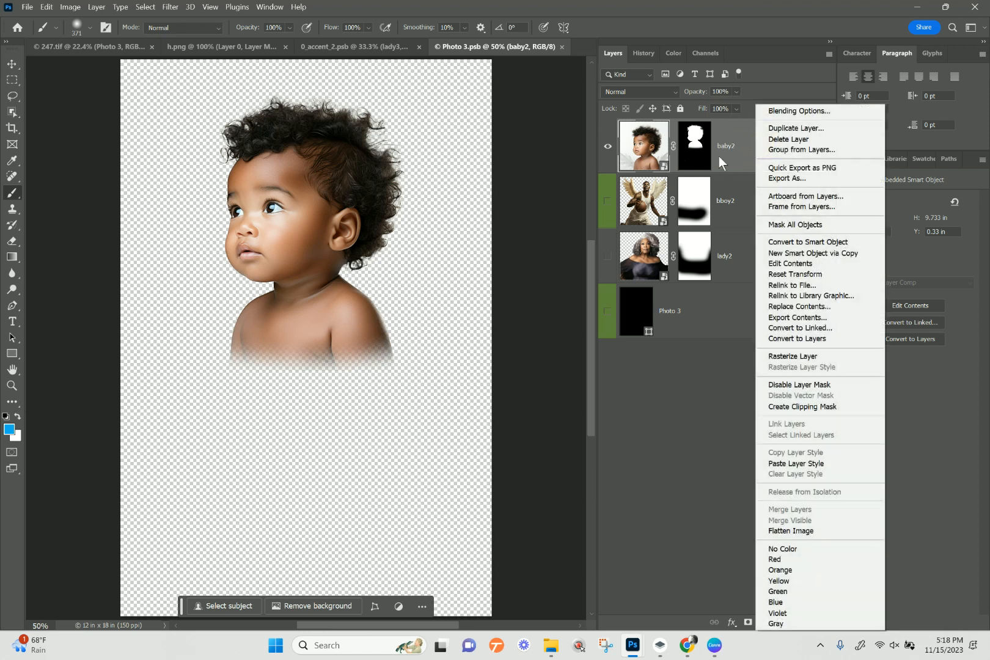
key("Escape")
key("ctrl+t")
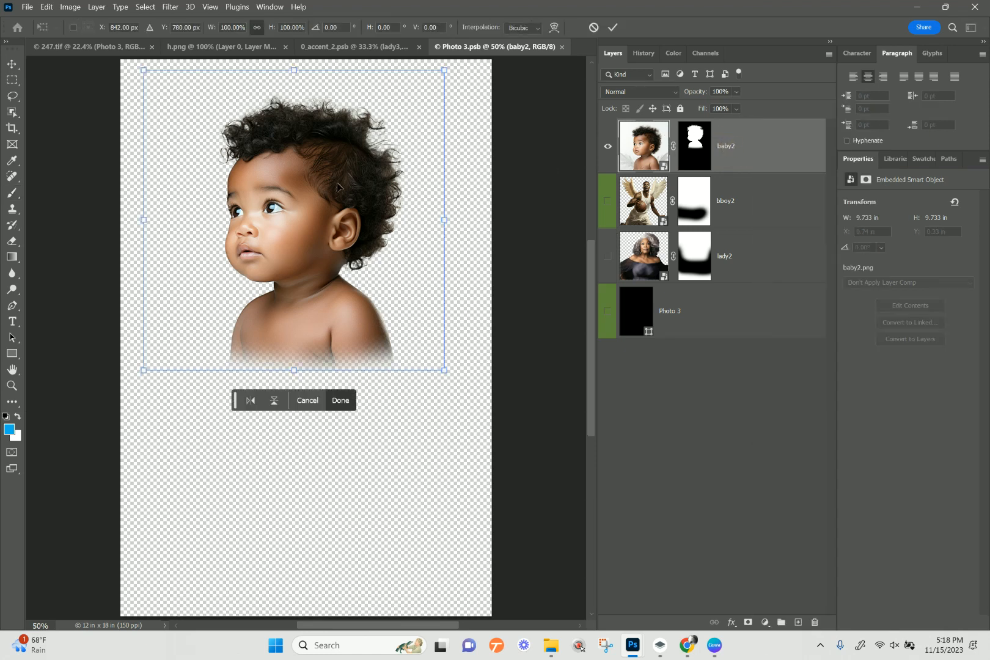
right_click(328, 186)
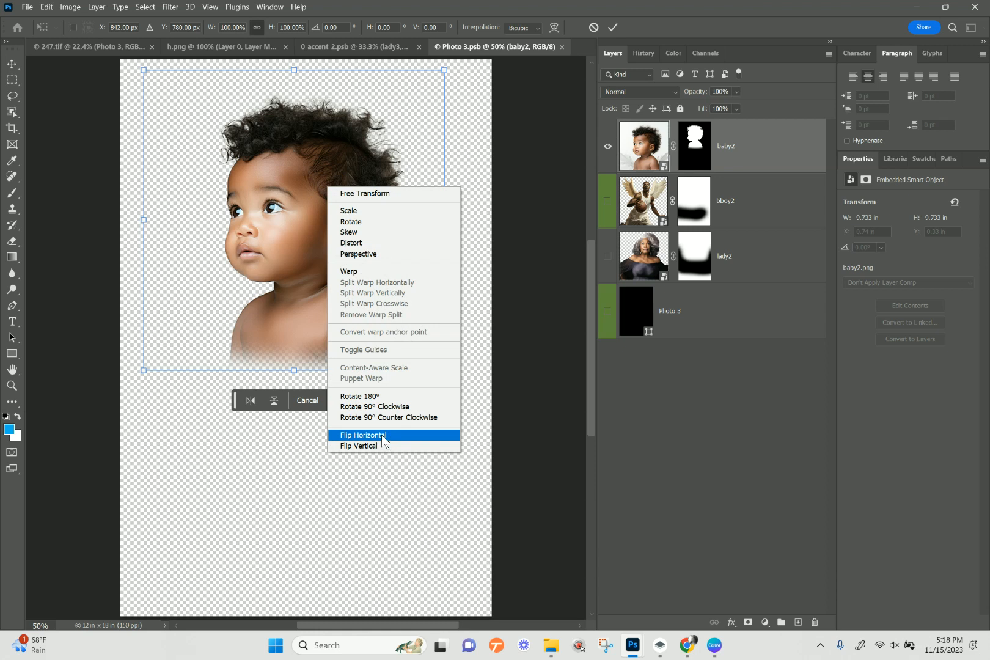
left_click(363, 434)
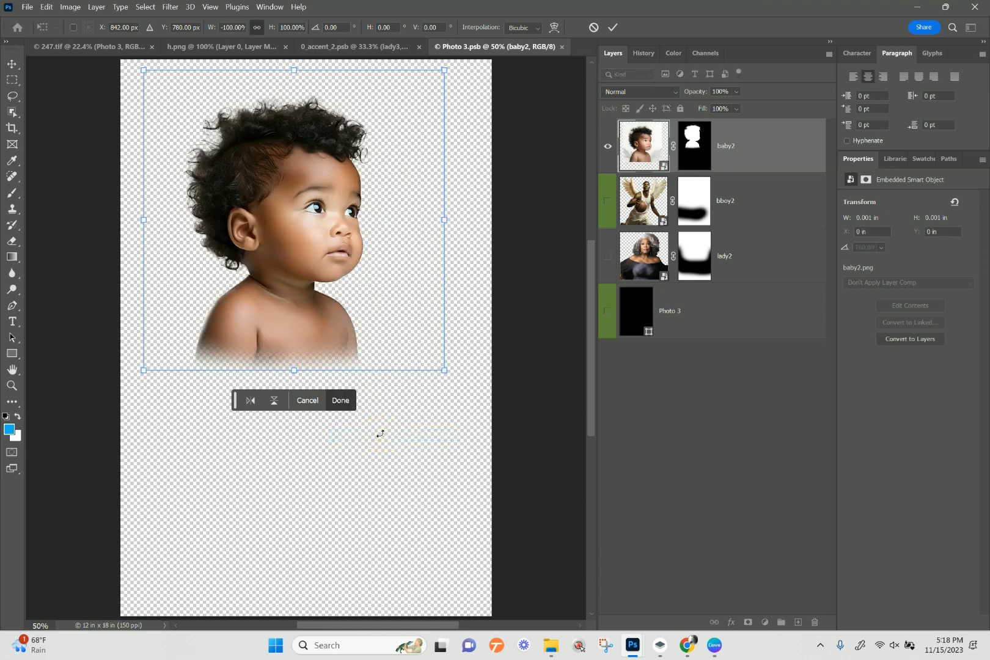
left_click(758, 141)
left_click(771, 501)
left_click(756, 150)
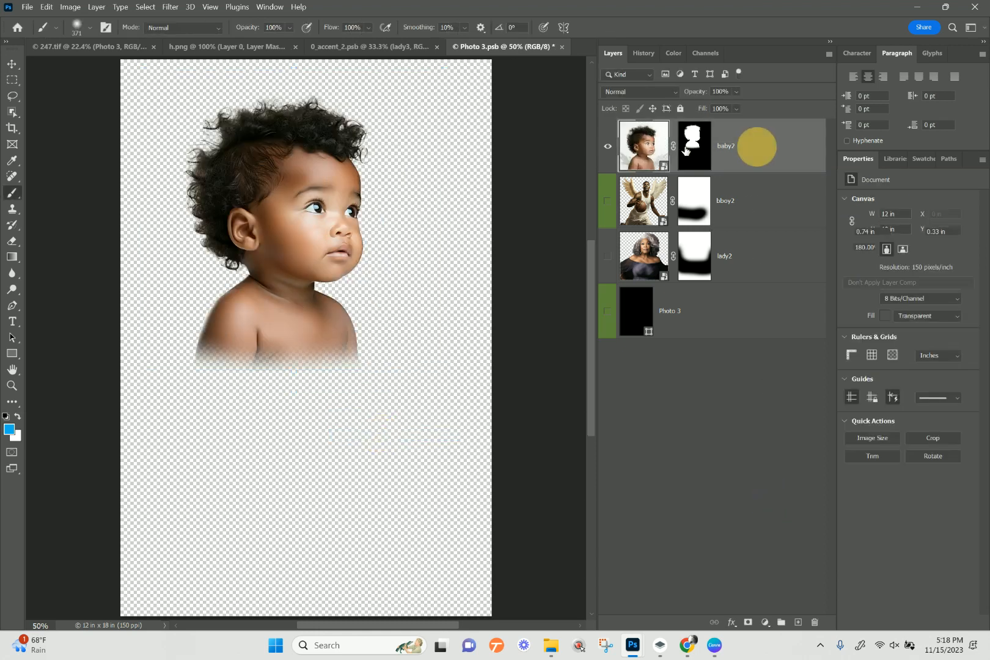
- Duplicate the flipped baby2 layer into 0_accent_2.psb, and save and close Photo 3.psb
right_click(762, 154)
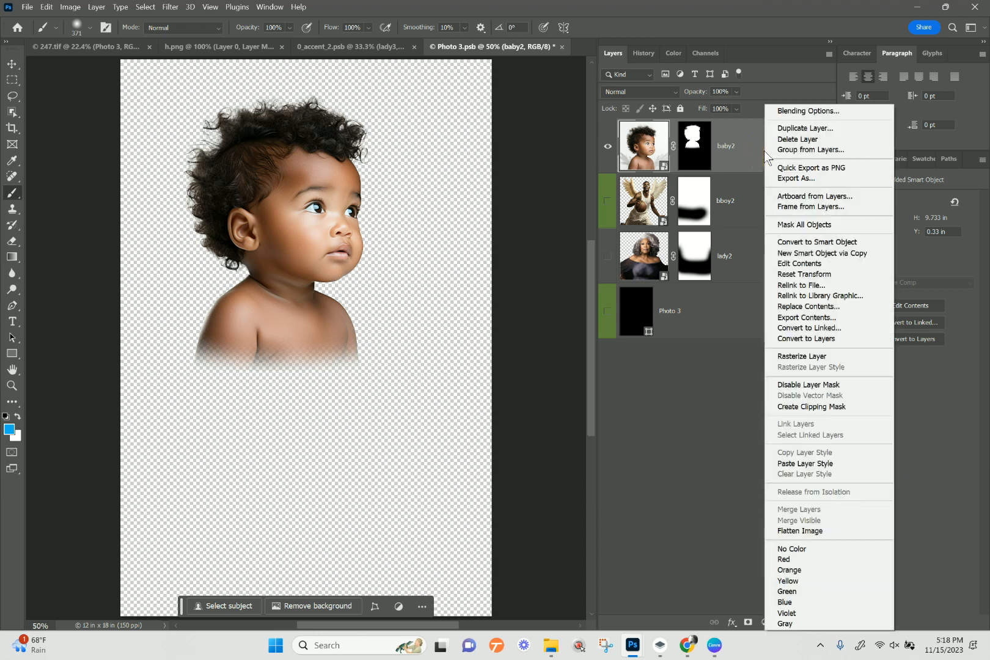
left_click(800, 128)
left_click(514, 224)
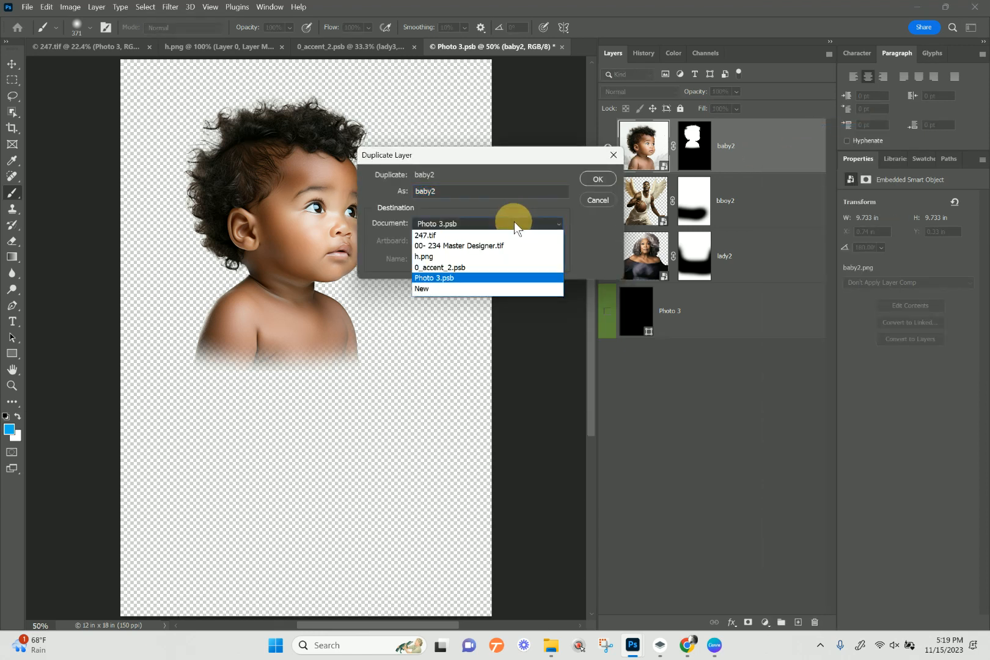
left_click(448, 270)
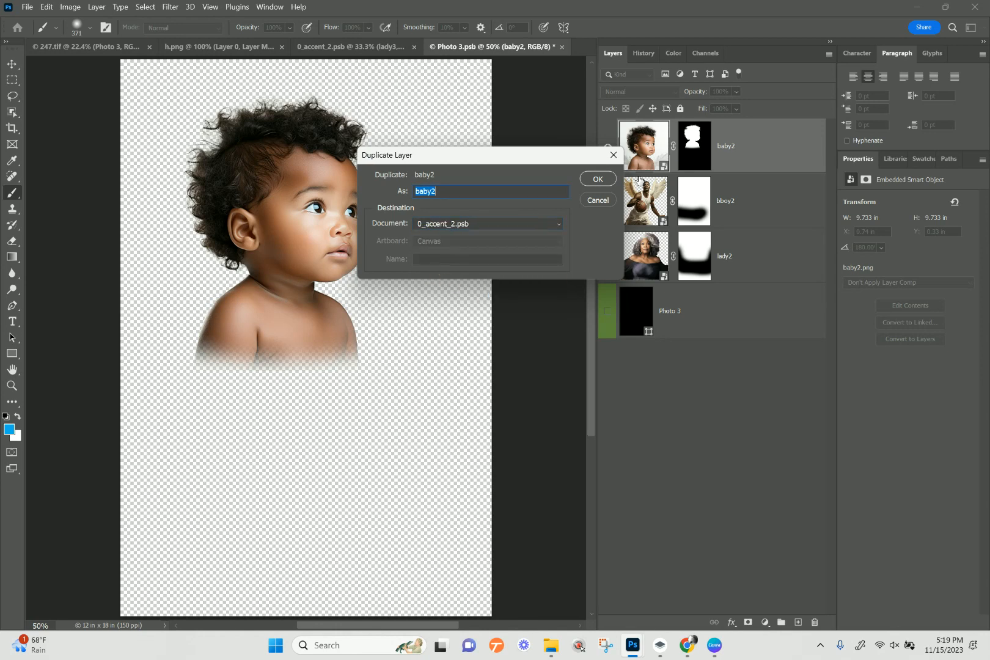
left_click(598, 179)
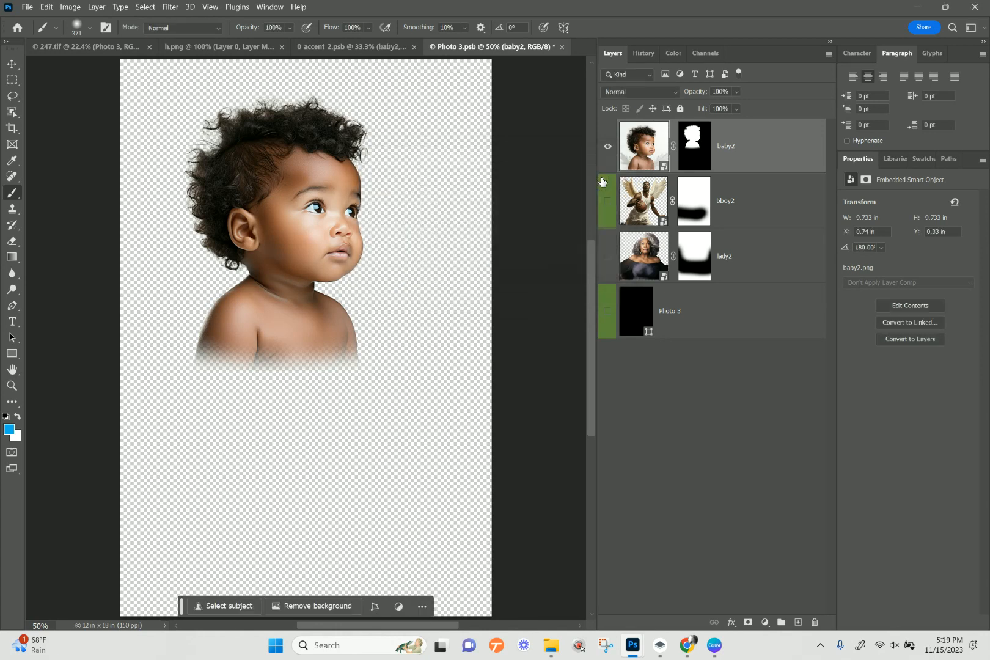
left_click(562, 47)
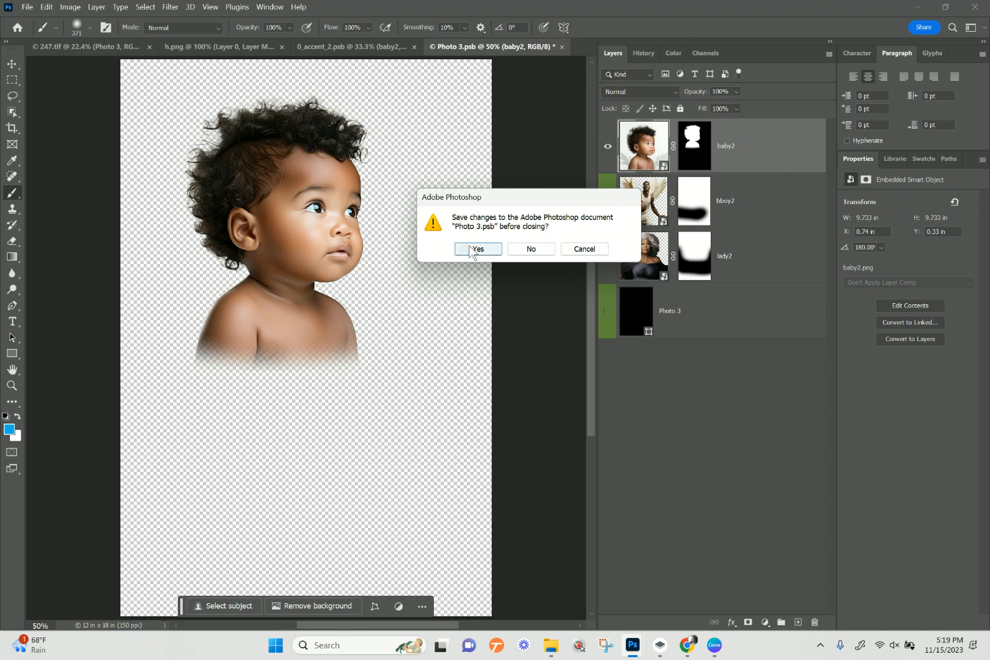
left_click(475, 247)
- In 247.tif, move the Photo 3 layer of the 0_photo_3 group up and right to about X 24.14 in, Y 3.3 in
left_click(82, 49)
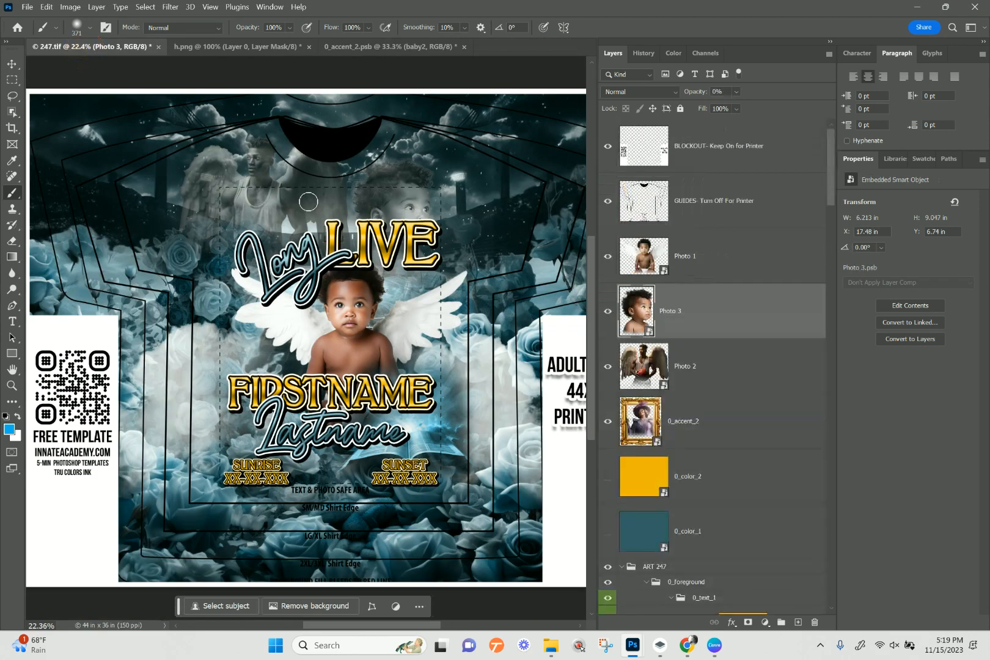
left_click(12, 63)
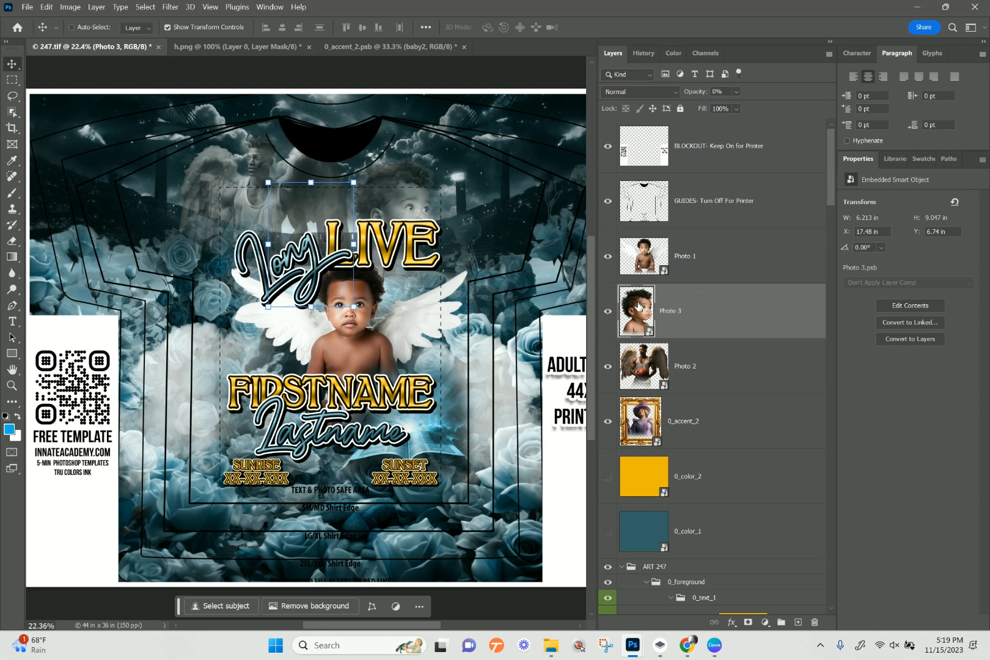
right_click(402, 207)
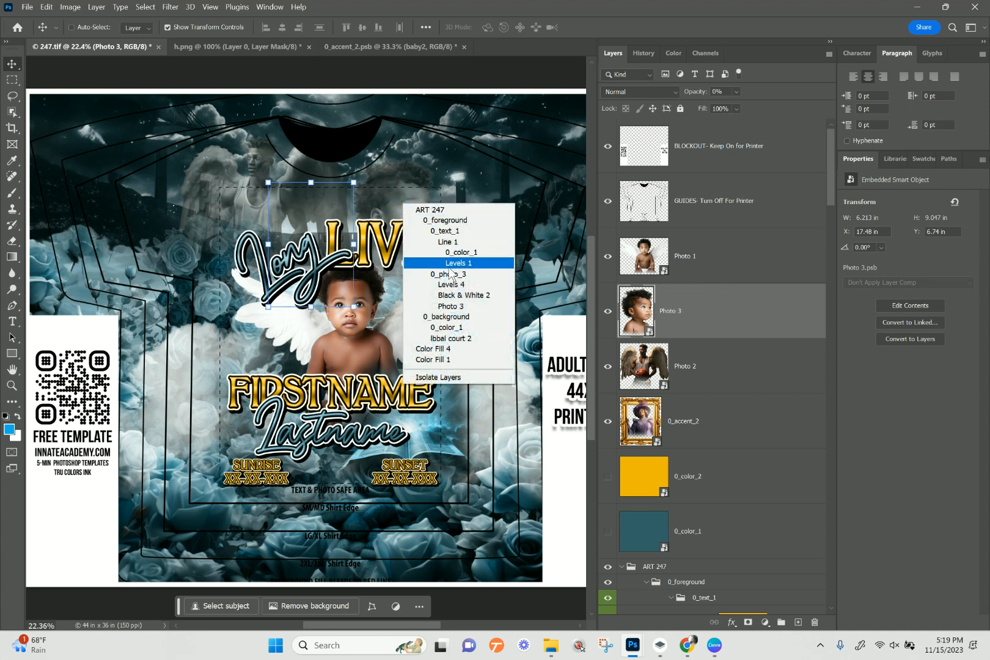
left_click(450, 305)
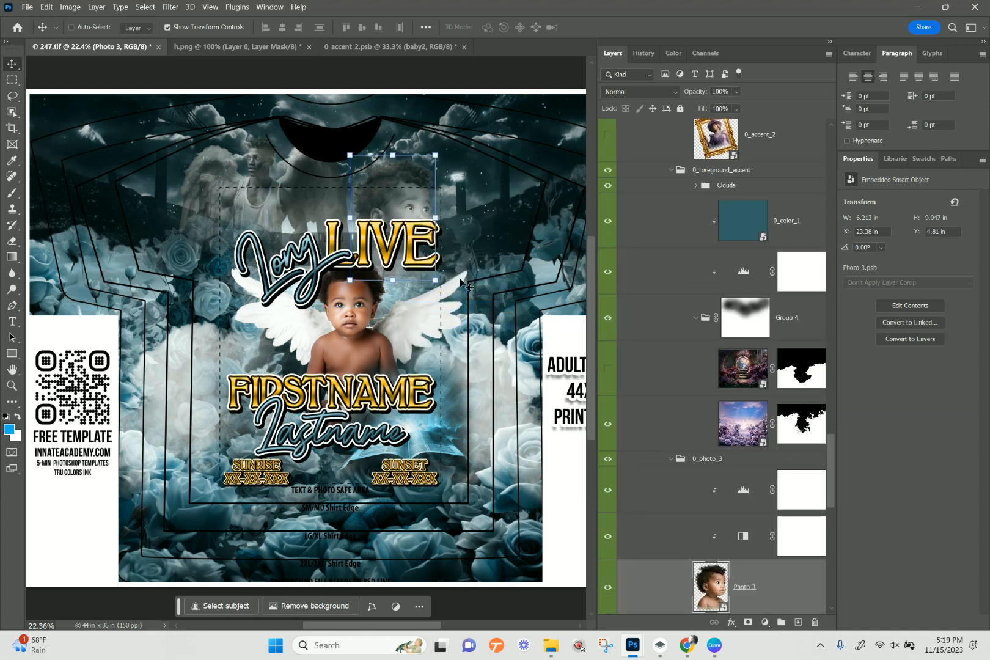
left_click_drag(394, 215, 403, 189)
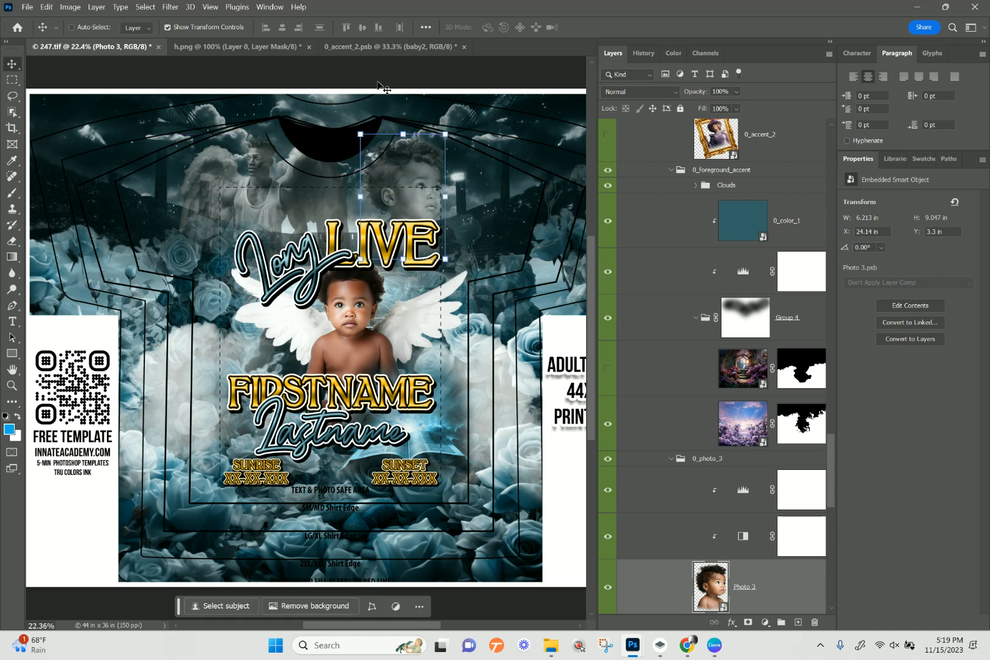
- Switch to 0_accent_2.psb and open the contents of its lady3 smart object
left_click(366, 46)
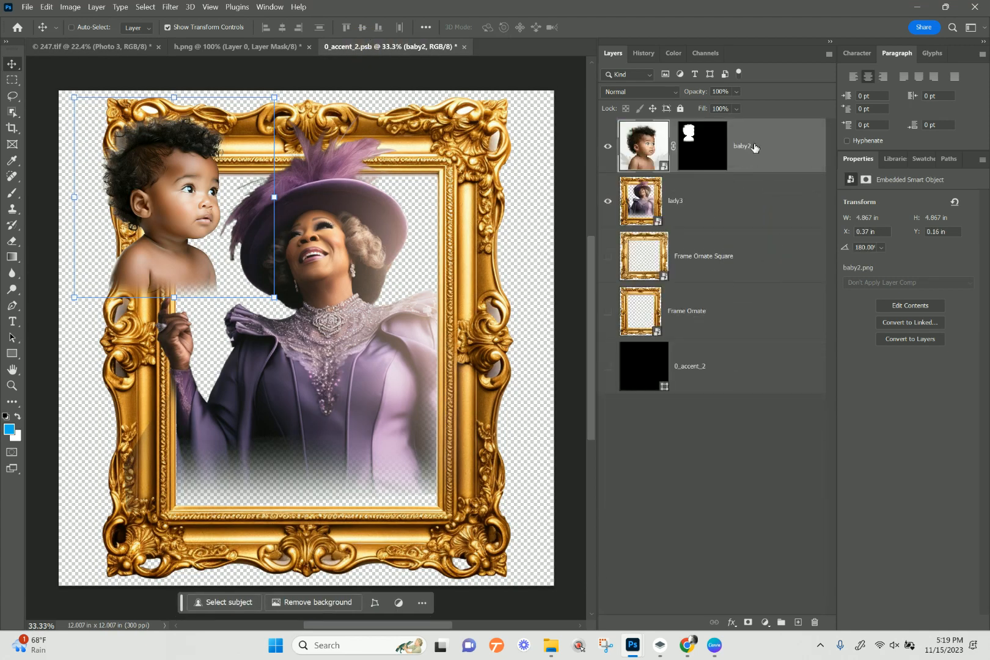
left_click(722, 215)
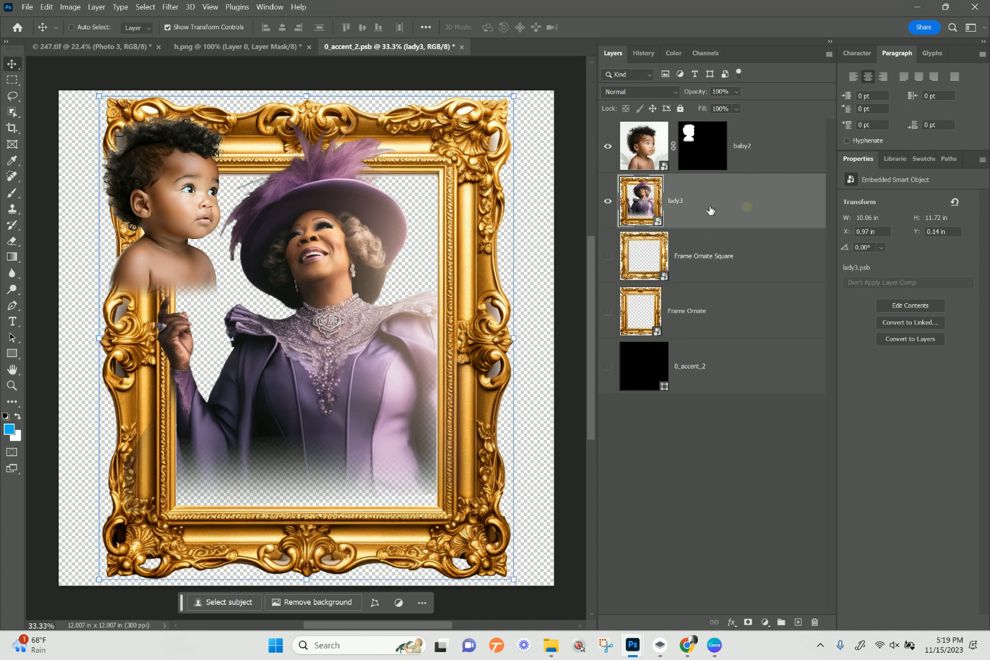
double_click(639, 201)
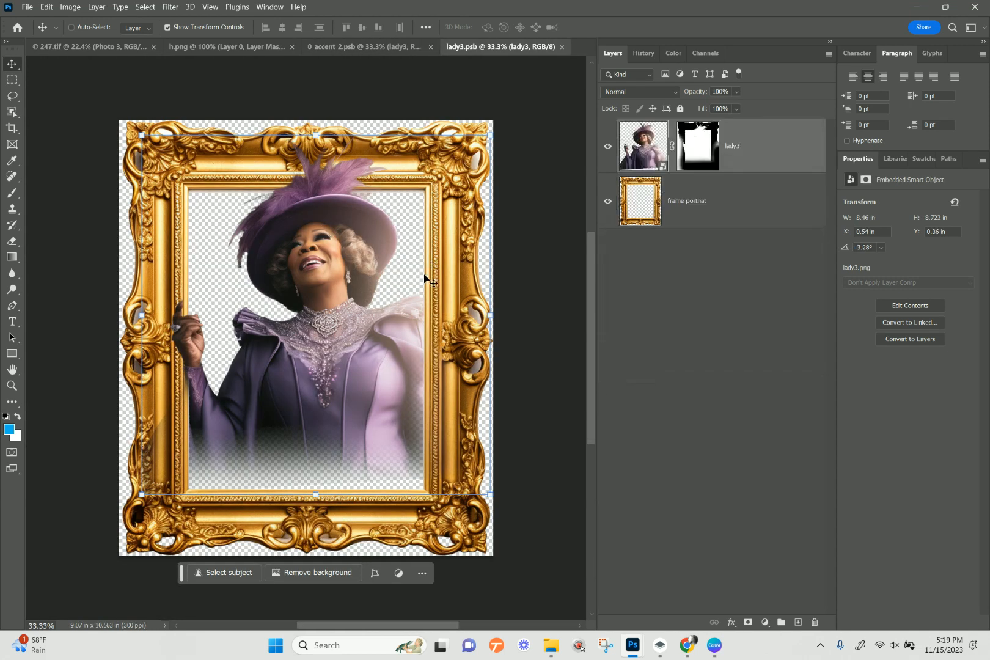
- Duplicate the baby2 layer from 0_accent_2.psb into lady3.psb and switch to lady3.psb
left_click(383, 46)
left_click(638, 135)
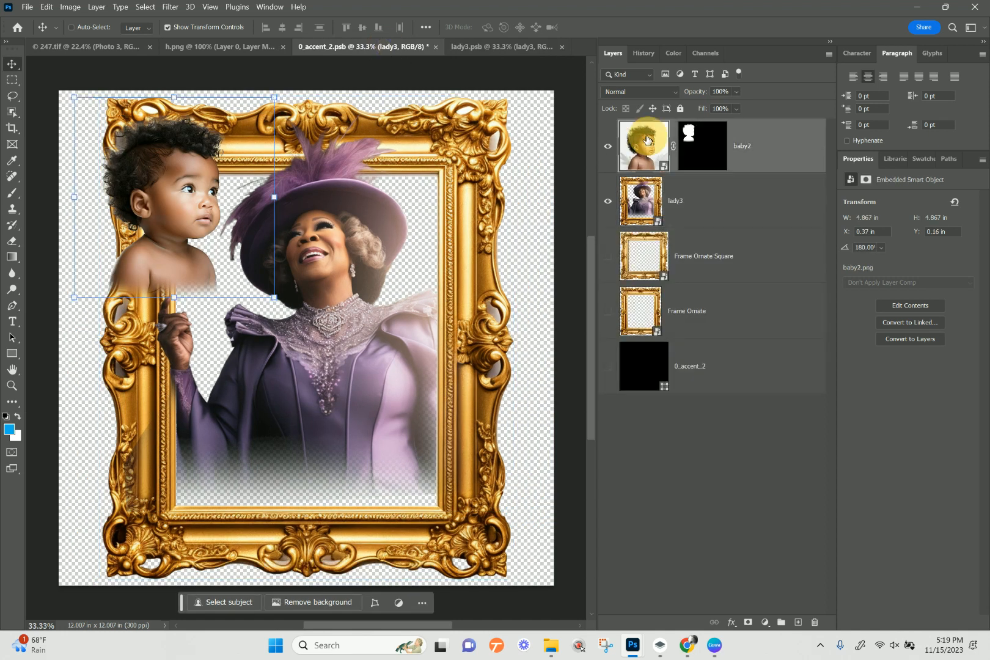
right_click(760, 154)
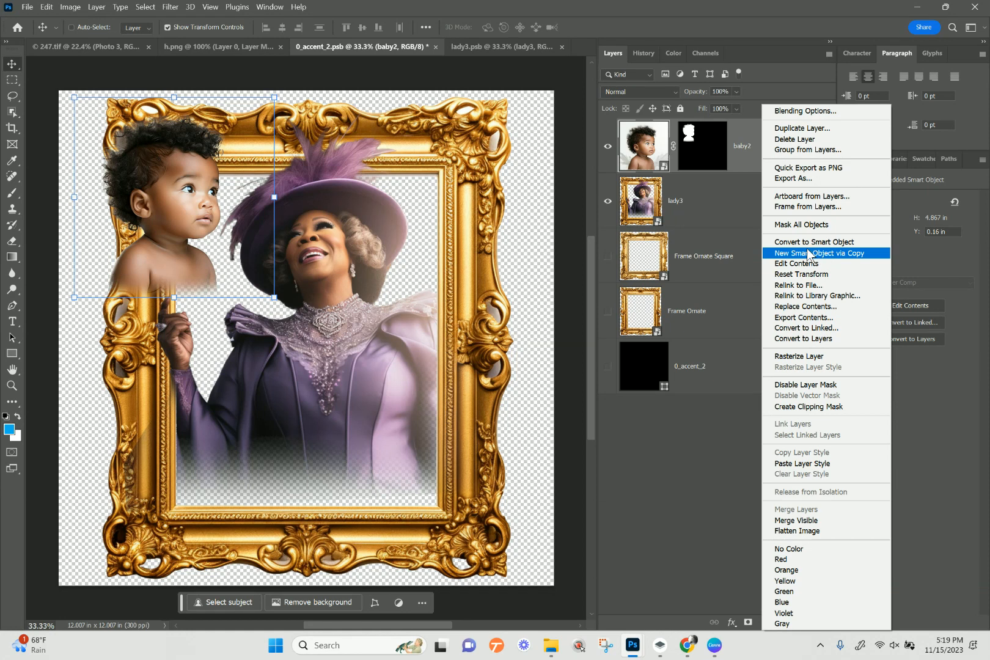
left_click(794, 128)
left_click(471, 226)
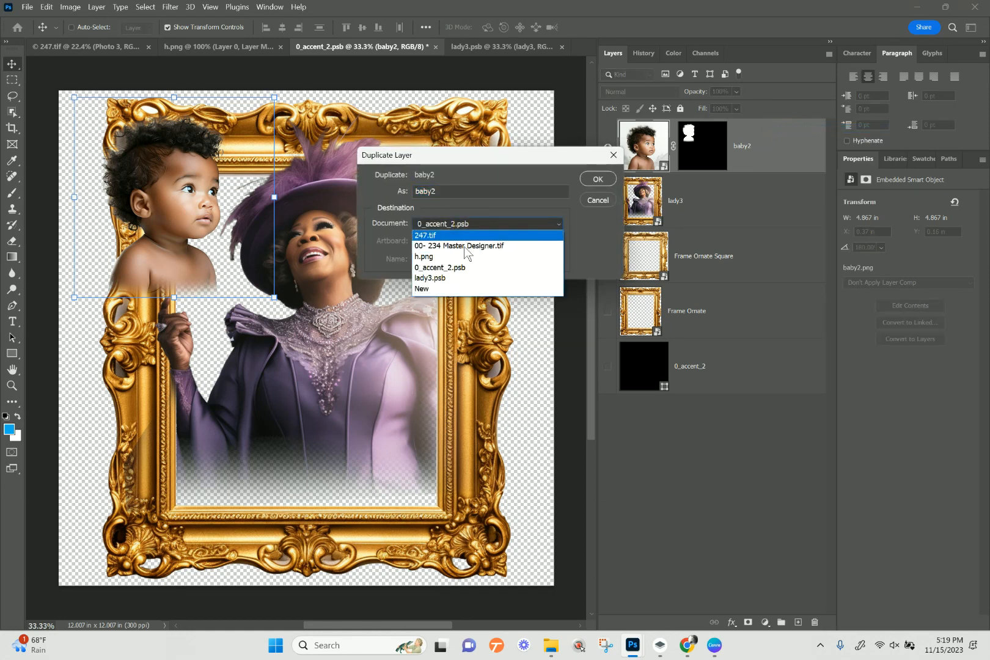
left_click(462, 280)
left_click(594, 178)
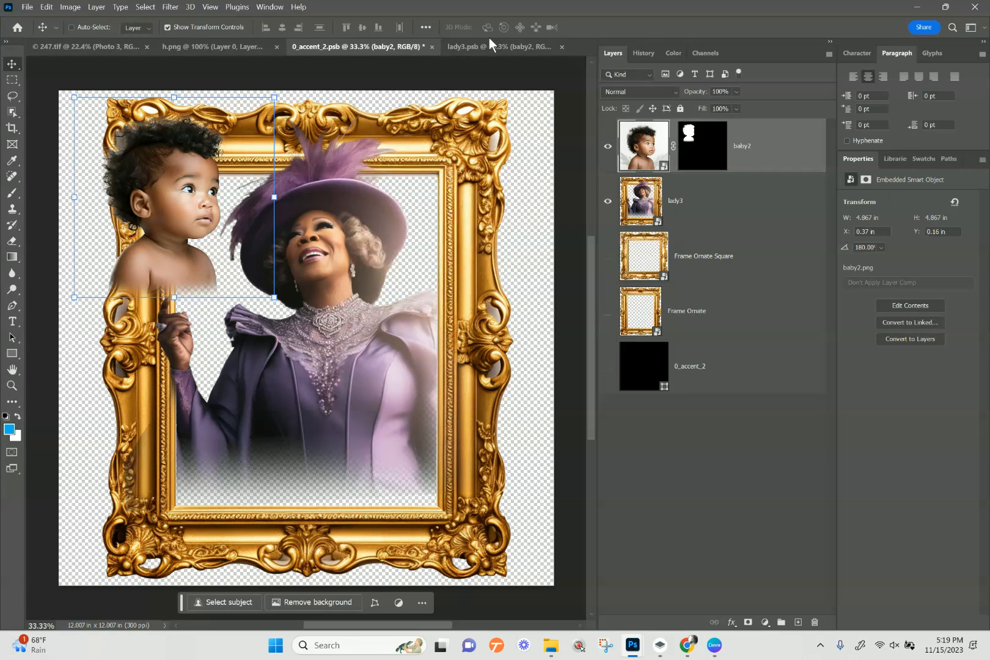
left_click(486, 45)
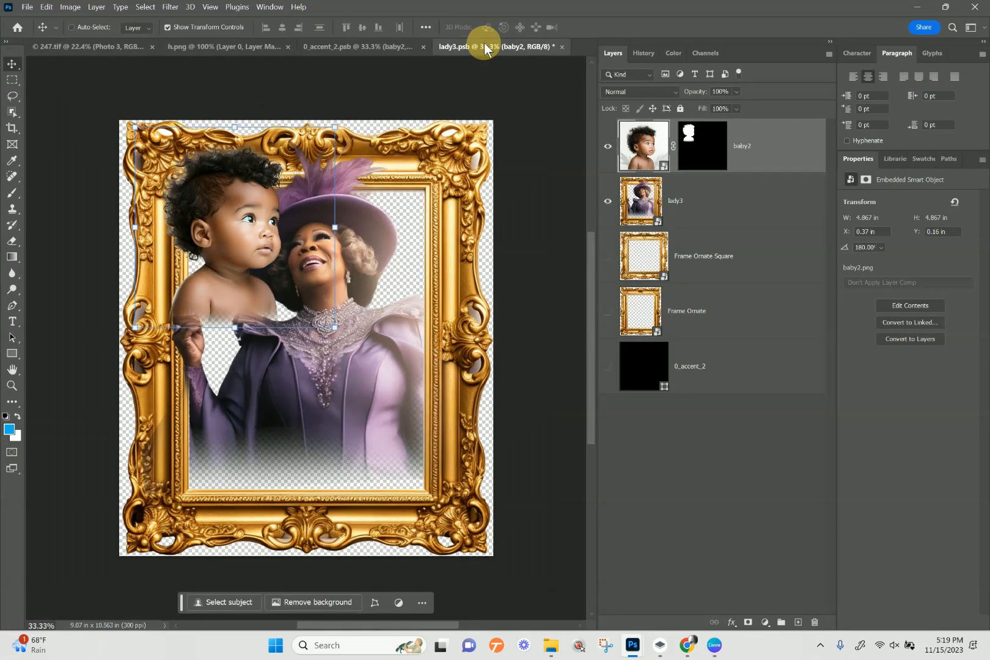
- Rasterize the baby2 layer in lady3.psb and apply its layer mask
left_click(753, 158)
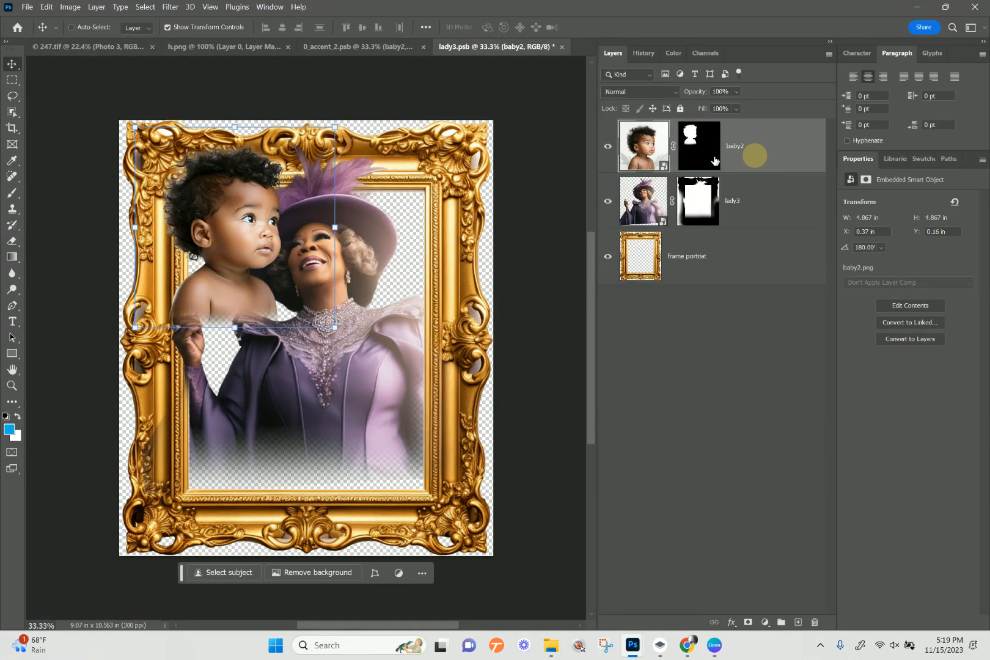
right_click(696, 162)
left_click(629, 147)
right_click(759, 148)
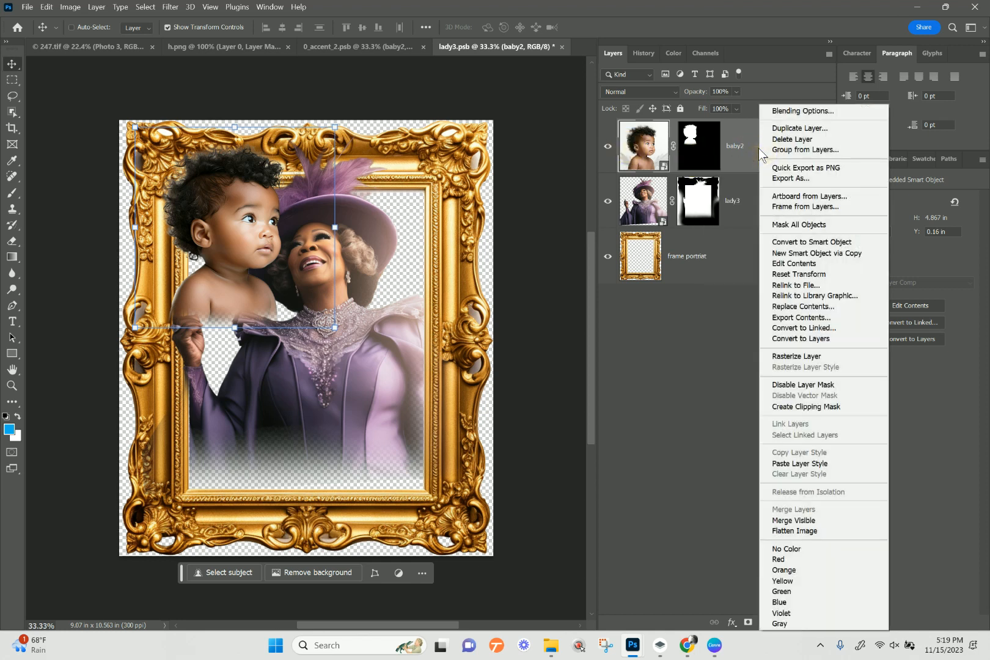
left_click(824, 355)
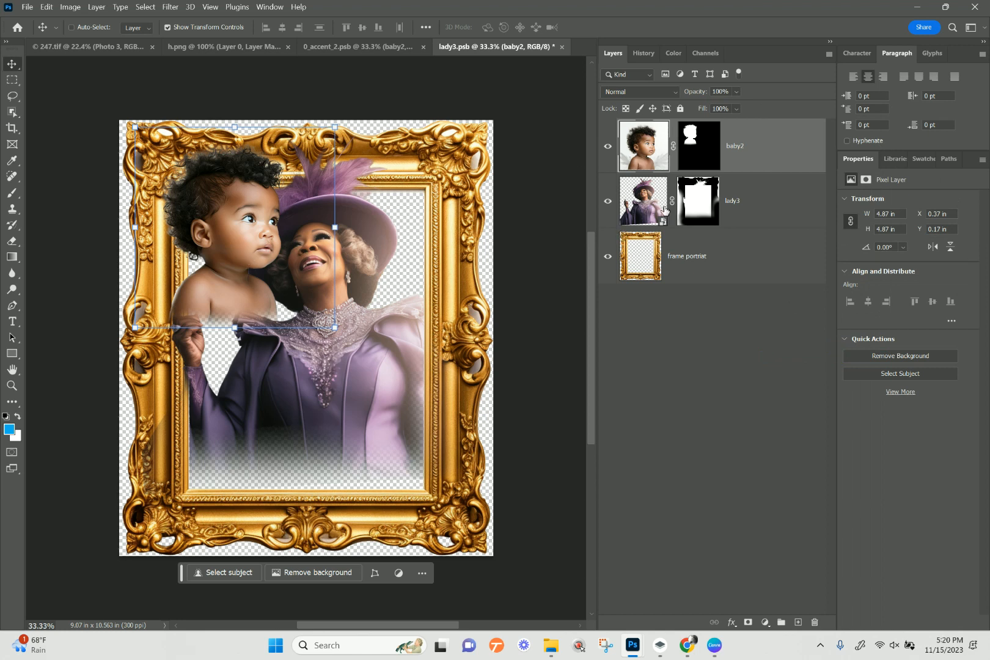
right_click(714, 153)
left_click(731, 186)
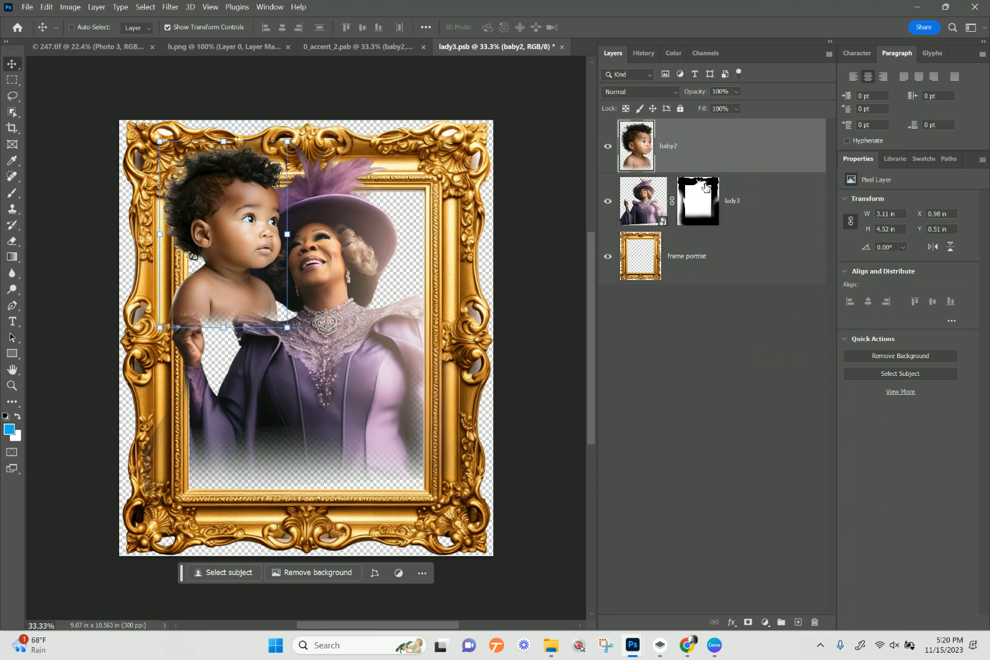
- Scale the baby2 layer to about 202% and center it within the gold frame's opening
left_click_drag(237, 301, 253, 477)
left_click_drag(303, 316, 549, 180)
left_click_drag(366, 309, 360, 320)
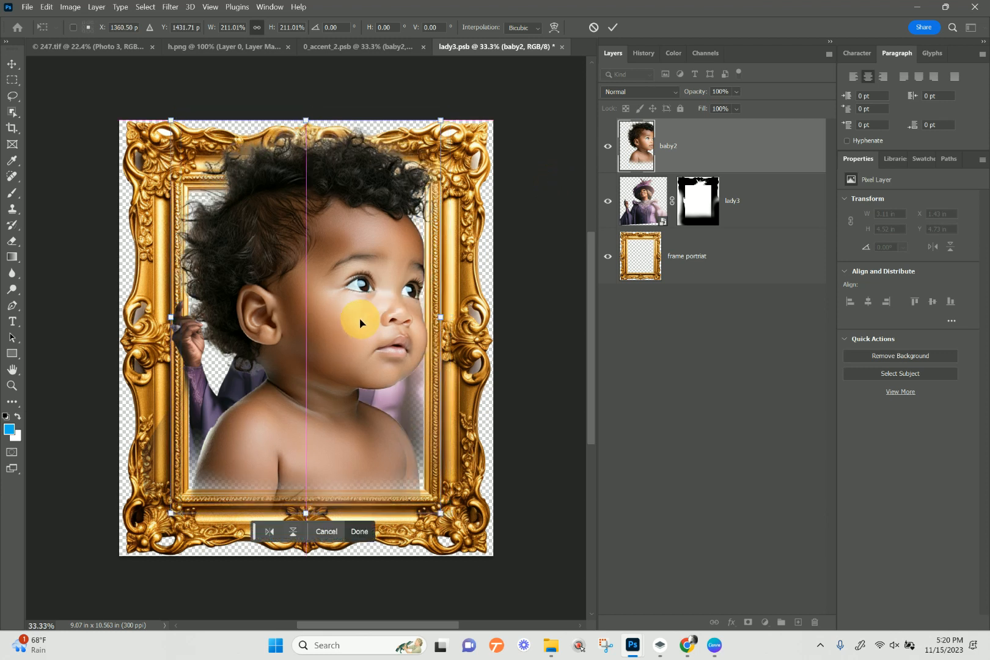
left_click_drag(436, 114, 429, 136)
left_click_drag(335, 269, 344, 269)
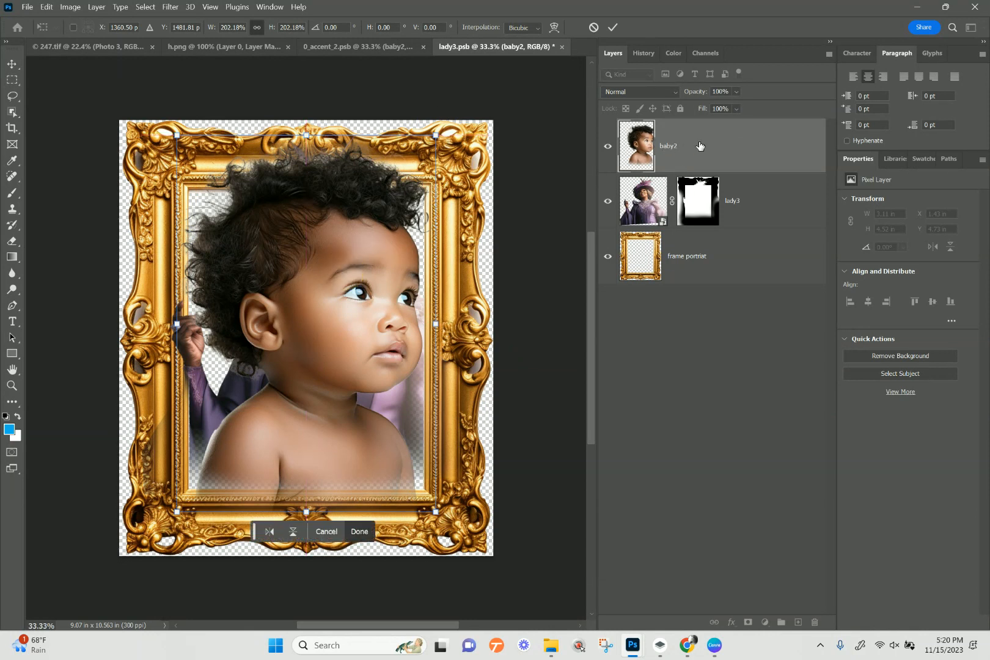
- Move the baby2 layer beneath the frame portriat layer and hide the lady3 layer
left_click_drag(699, 146, 688, 276)
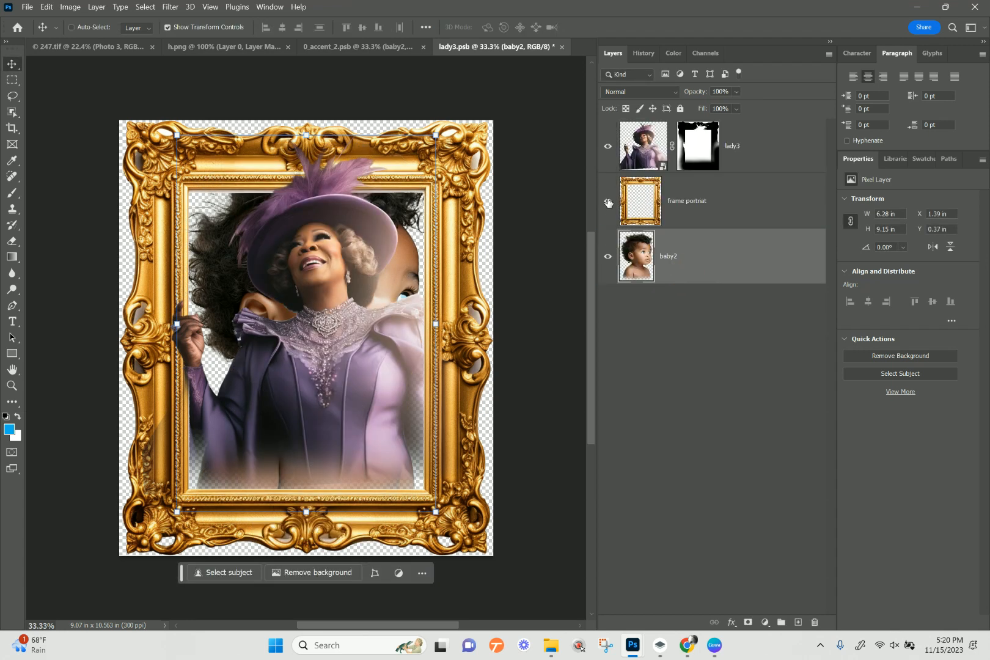
left_click(608, 202)
left_click(608, 200)
left_click(608, 146)
left_click(724, 268)
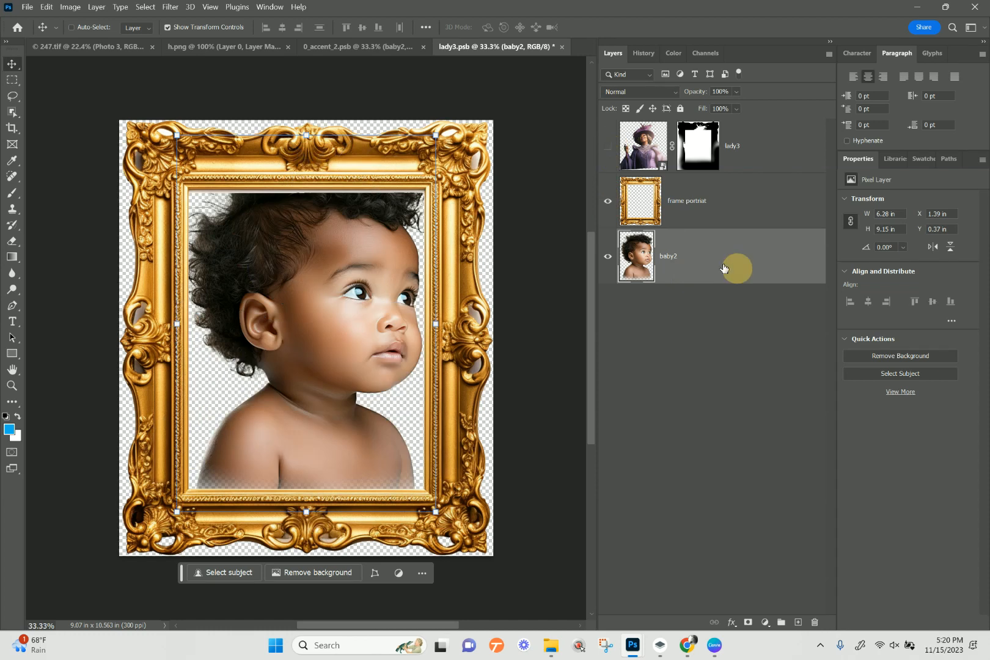
- Duplicate the baby2 layer above the frame portriat layer and load the frame's outline as a selection
left_click_drag(708, 256, 709, 175)
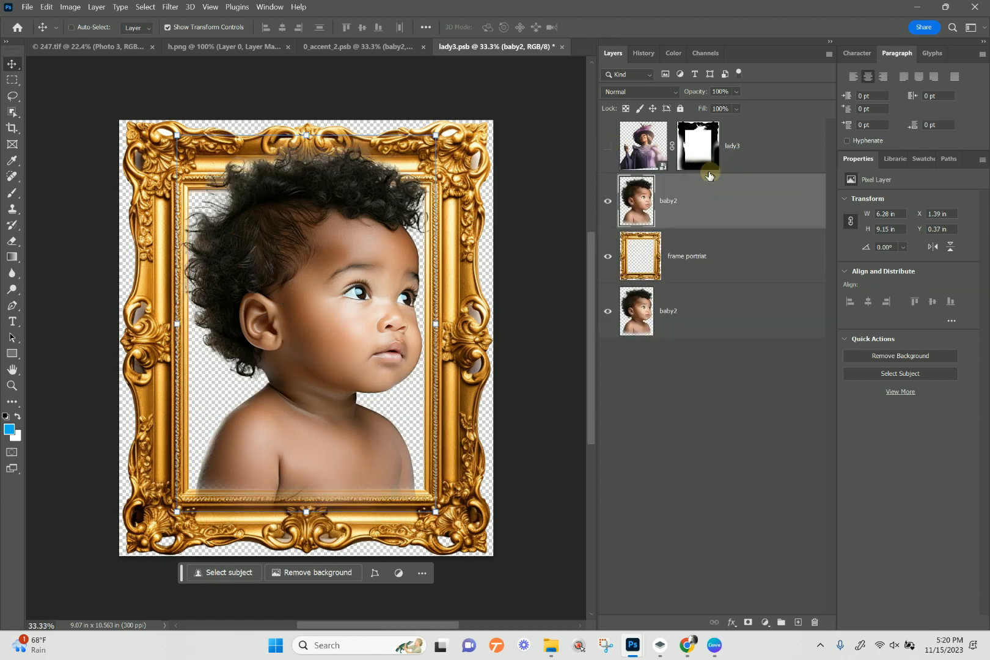
left_click(699, 205)
left_click(628, 217)
left_click(649, 264, "ctrl")
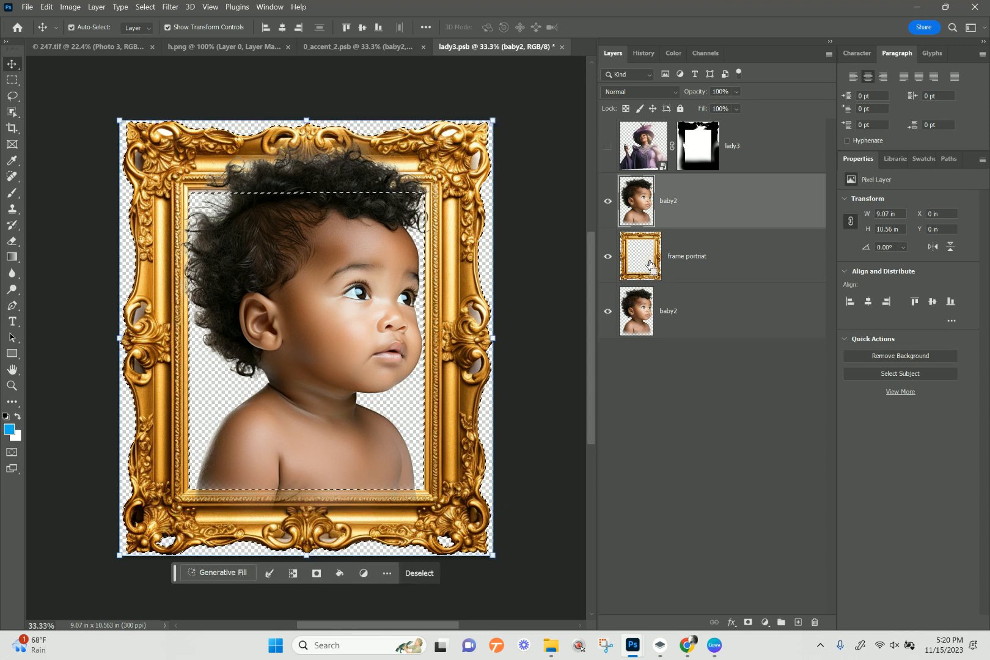
- Mask the upper baby2 layer with the loaded frame selection and compare the design with that layer hidden and shown
left_click(12, 193)
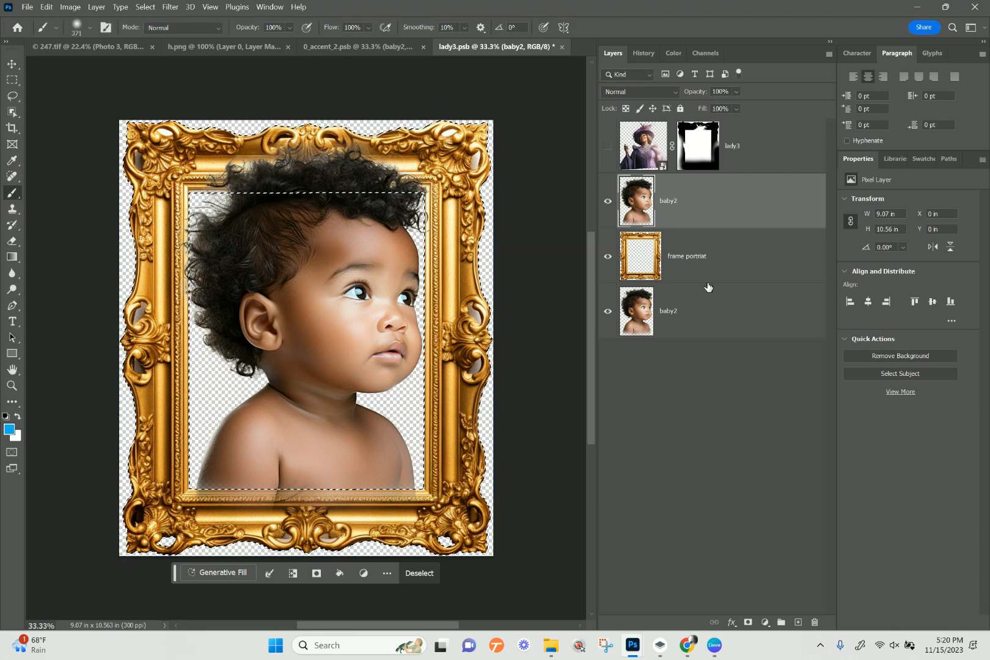
left_click(747, 622)
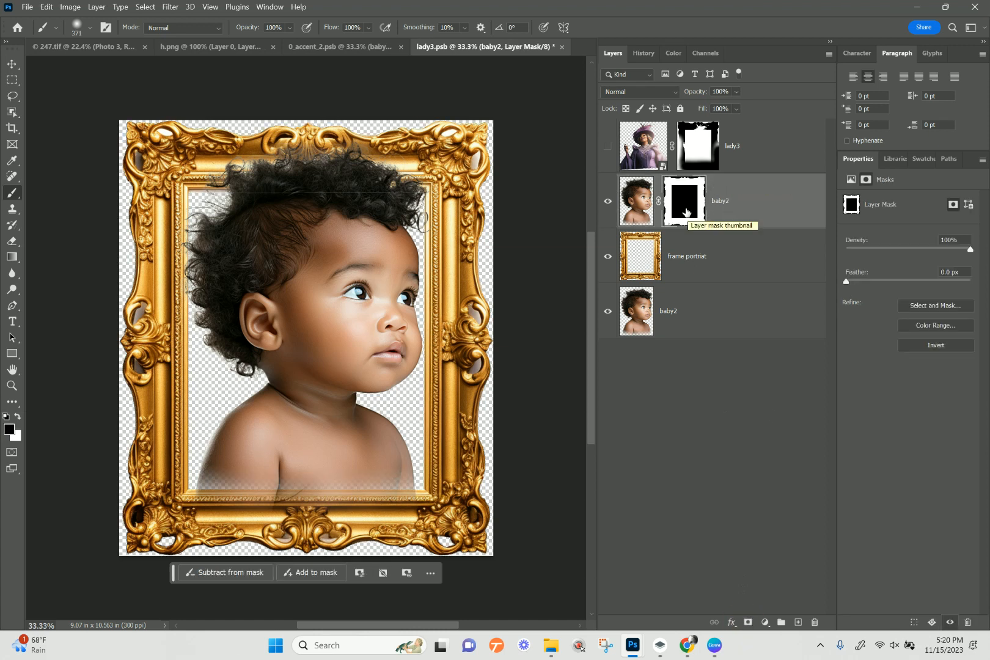
left_click(608, 201)
left_click(608, 202)
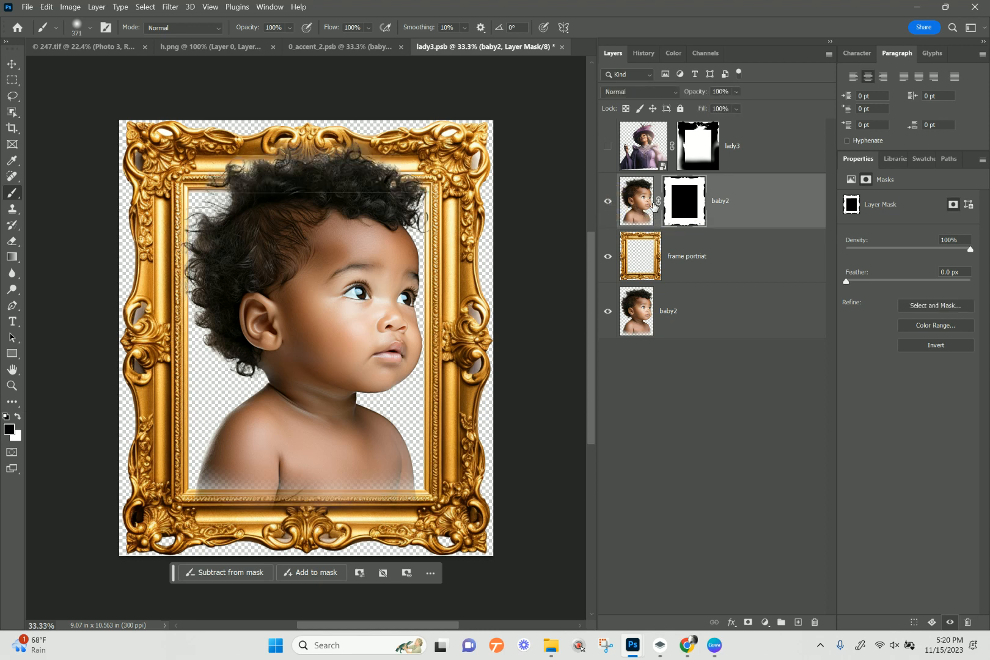
left_click(608, 203)
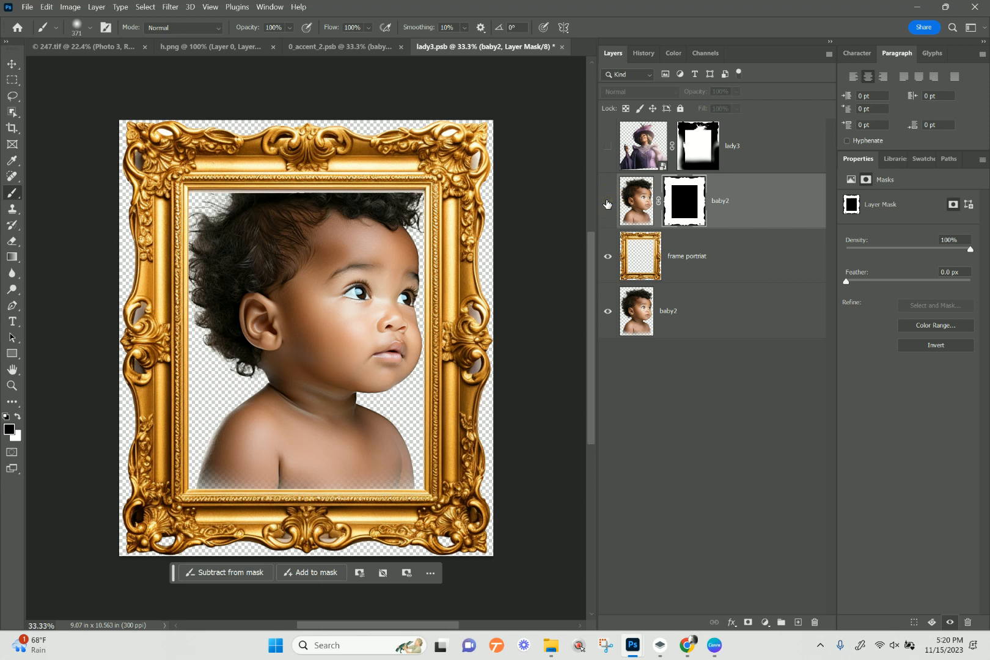
left_click(608, 203)
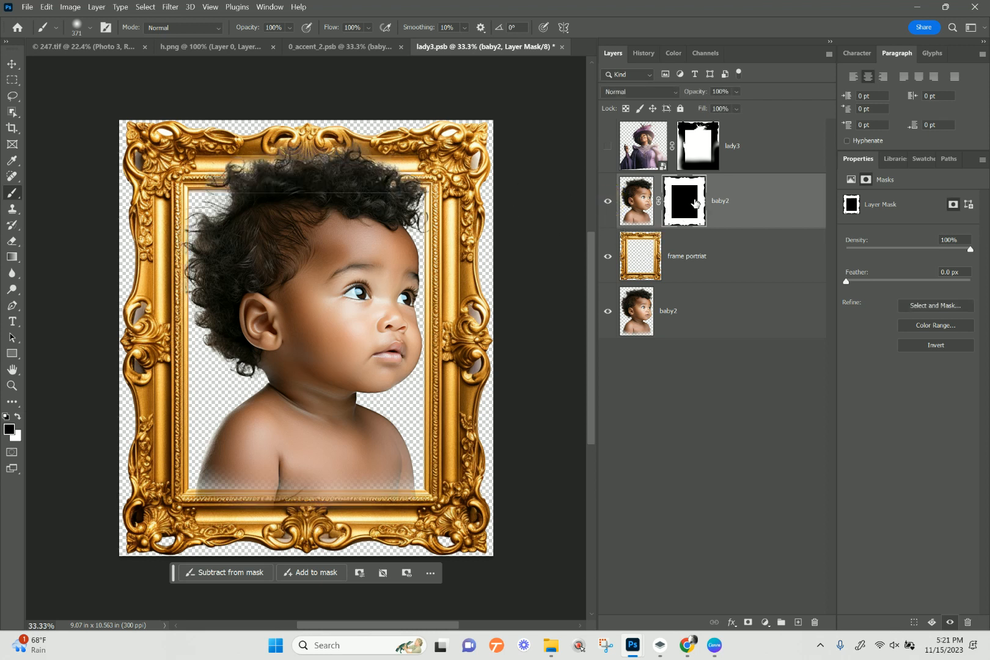
key("ctrl+comma")
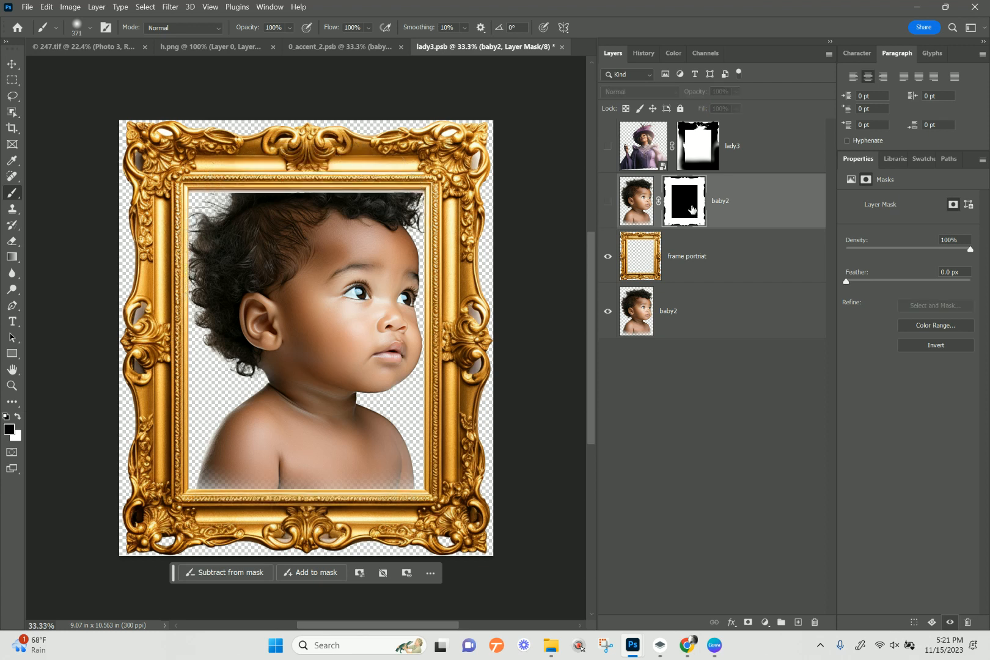
left_click(644, 53)
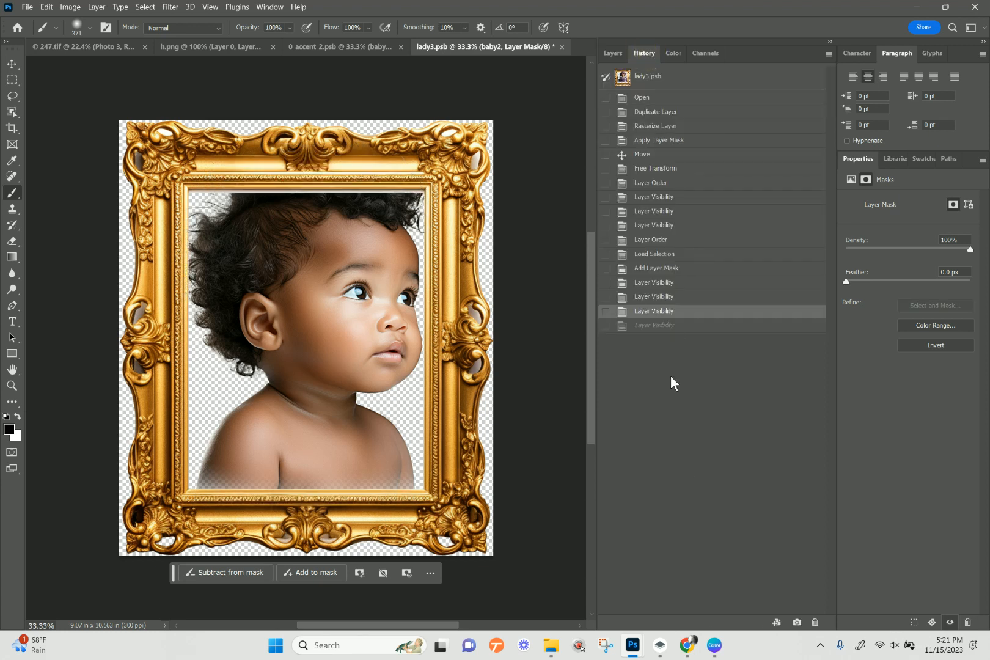
left_click(646, 298)
left_click(619, 51)
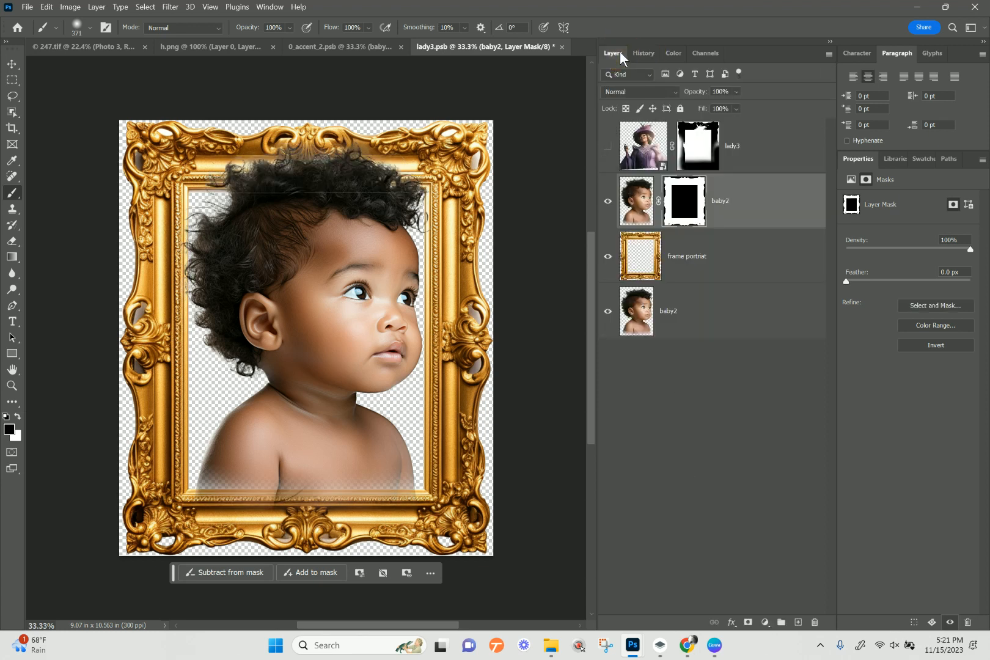
- Apply the upper baby2 layer's mask and add a fresh white layer mask to the same layer
right_click(701, 210)
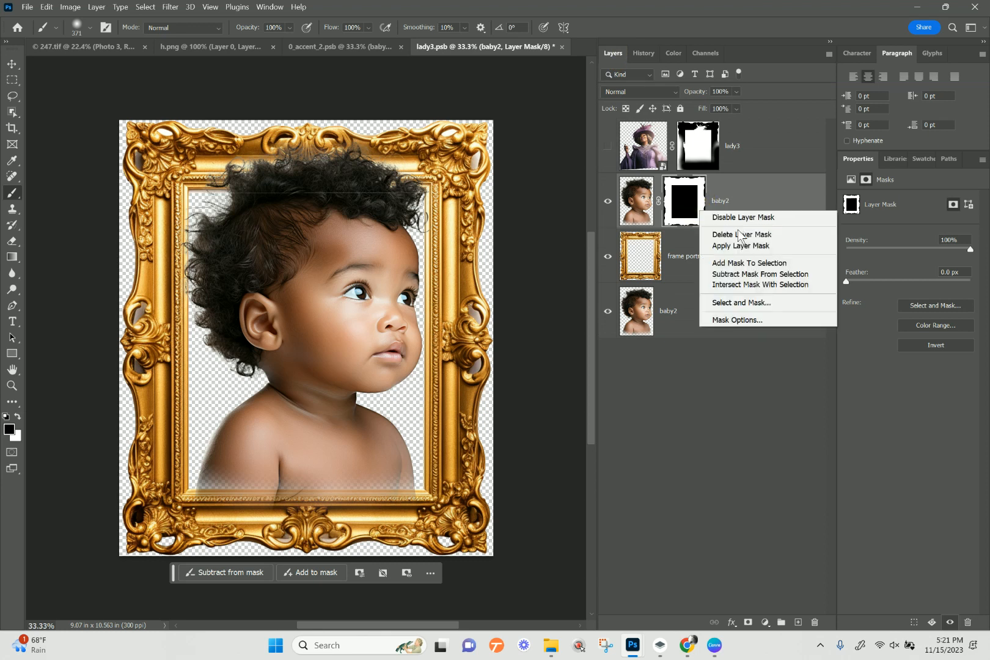
left_click(733, 246)
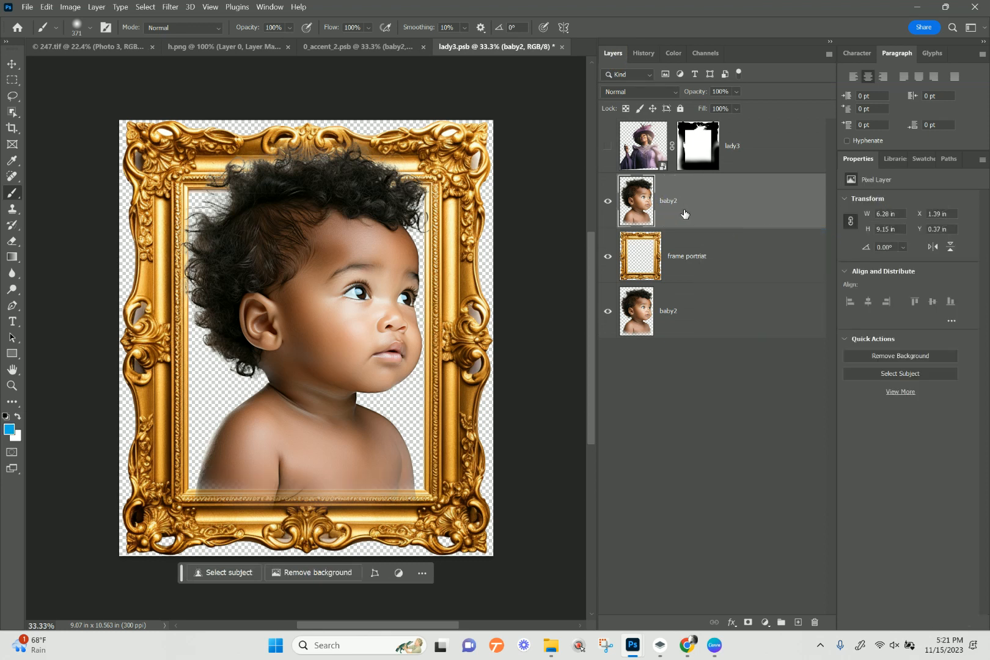
left_click(694, 204)
left_click(747, 622)
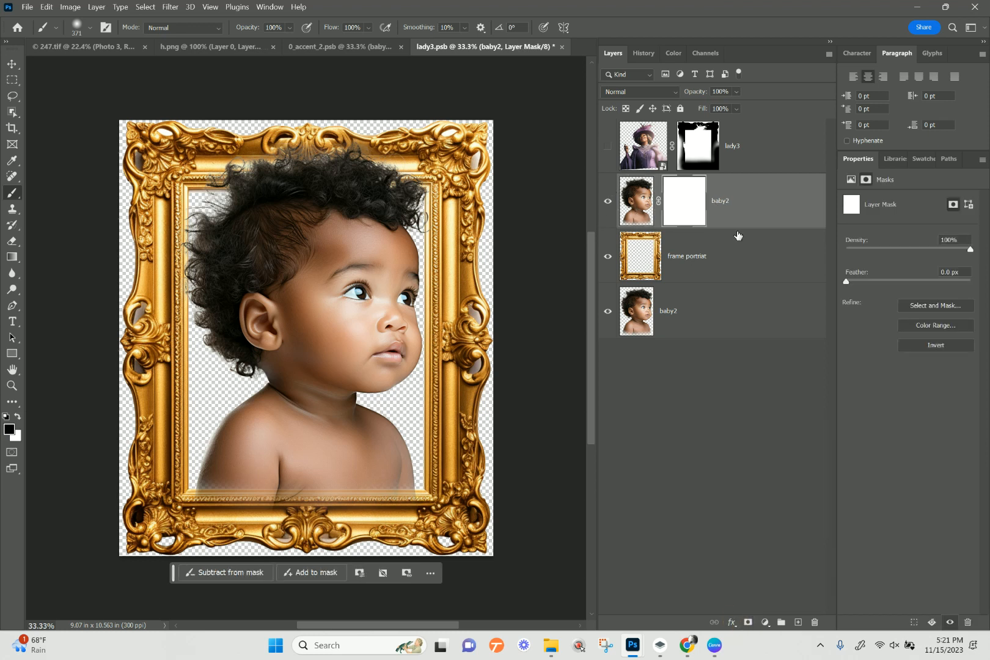
- Load the frame portriat outline as a selection, paint black on baby2's mask over the frame's lower and left inner edges, and deselect
left_click(640, 276)
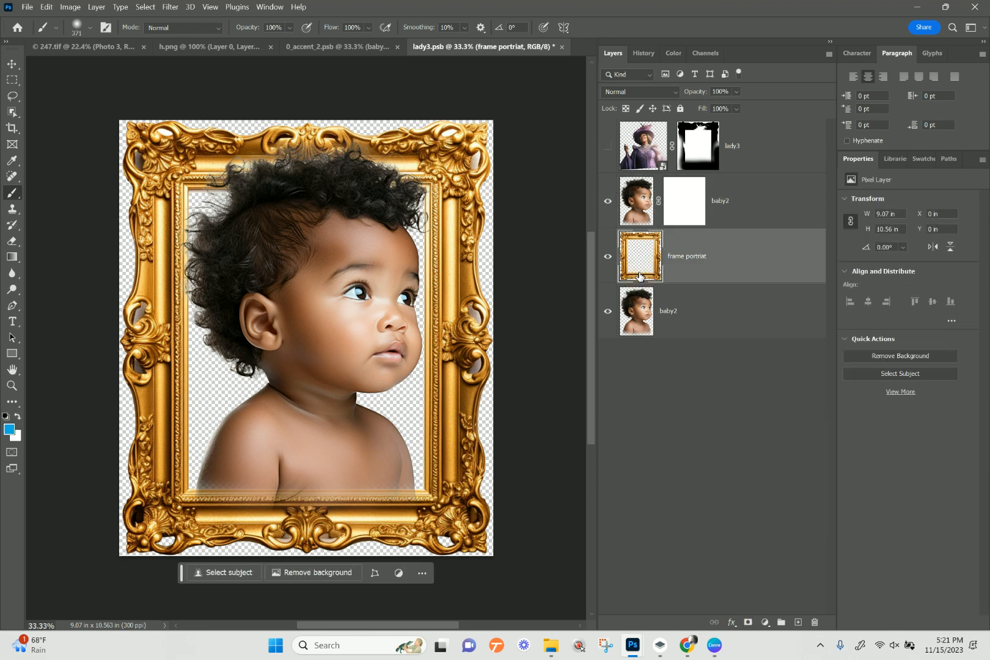
left_click(641, 275, "ctrl")
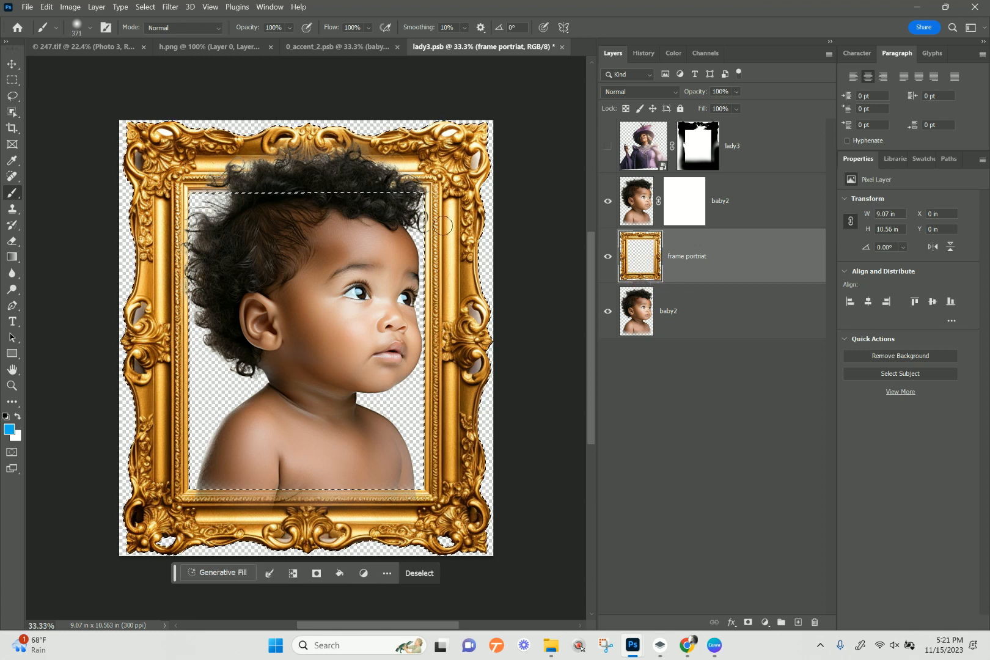
left_click(683, 213)
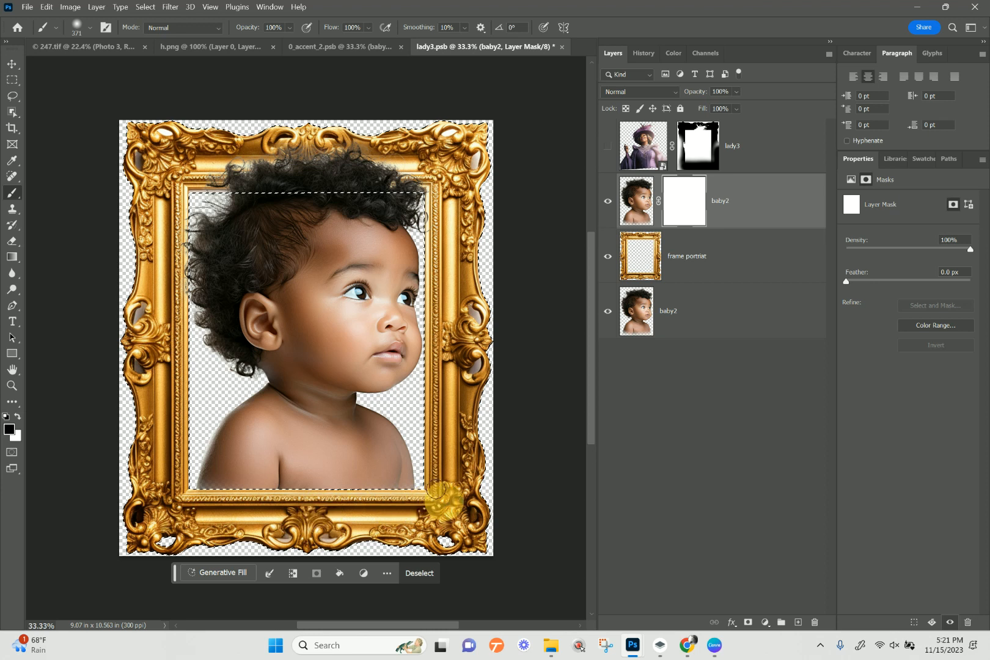
left_click_drag(443, 498, 447, 489)
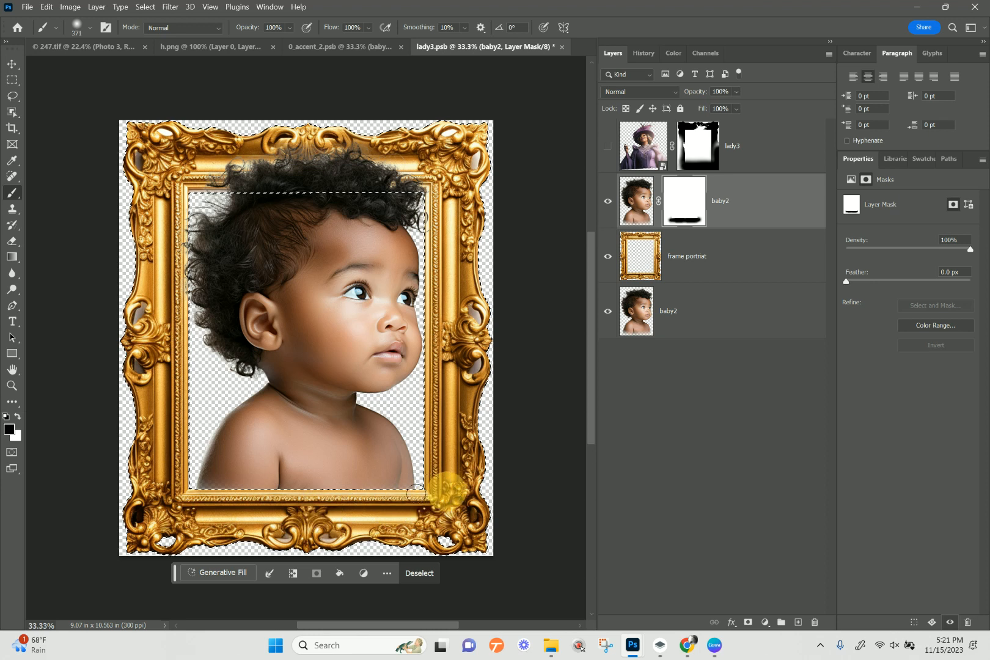
left_click(149, 489)
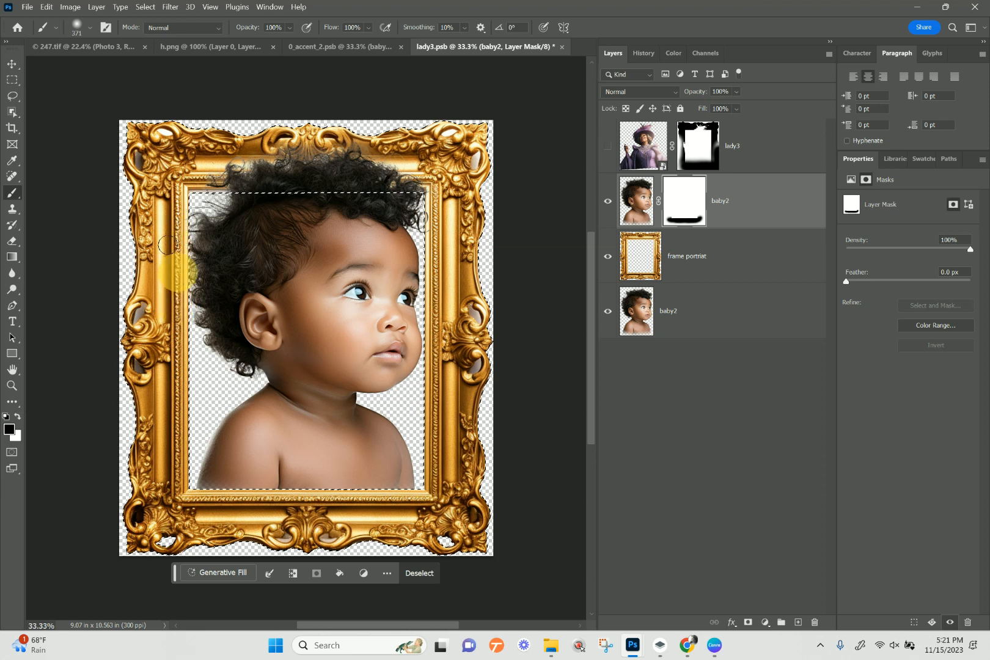
left_click_drag(189, 348, 160, 222)
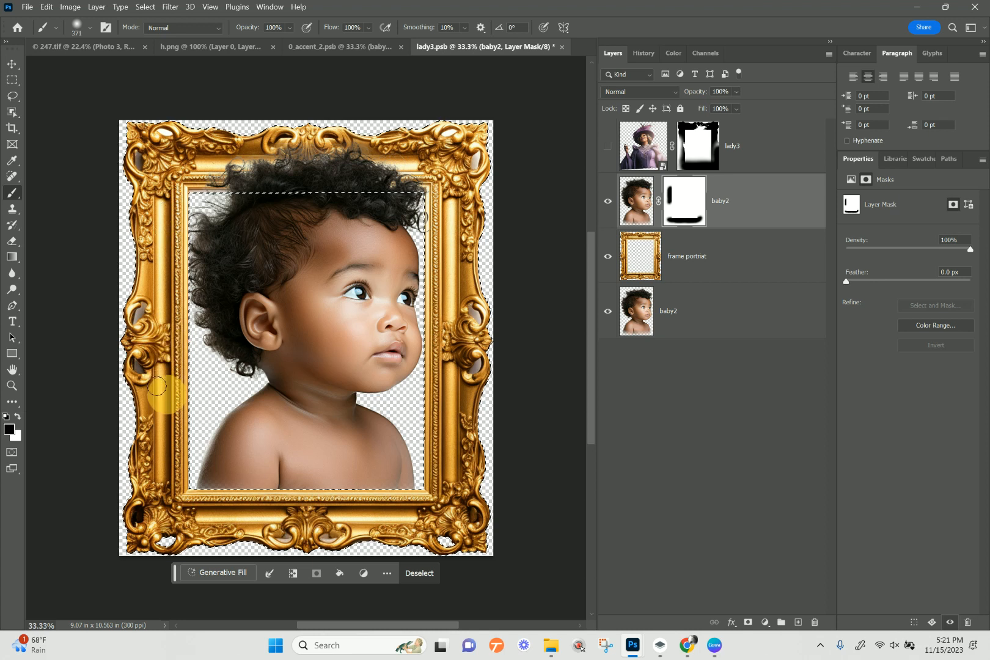
left_click(748, 272)
key("ctrl+d")
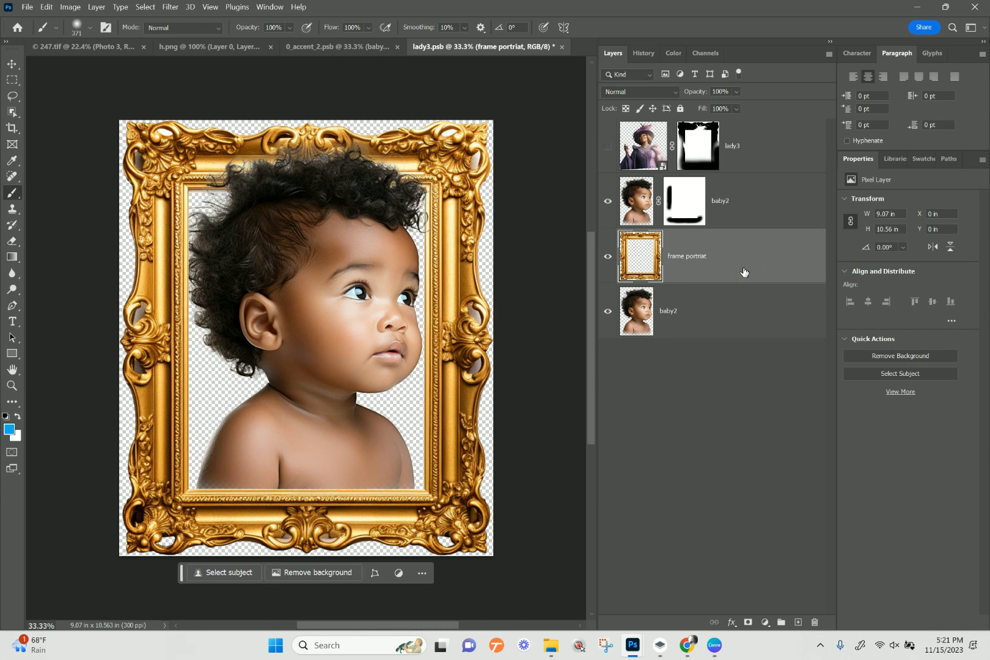
- Save and close lady3.psb, and delete the small baby2 layer from 0_accent_2.psb
left_click(562, 47)
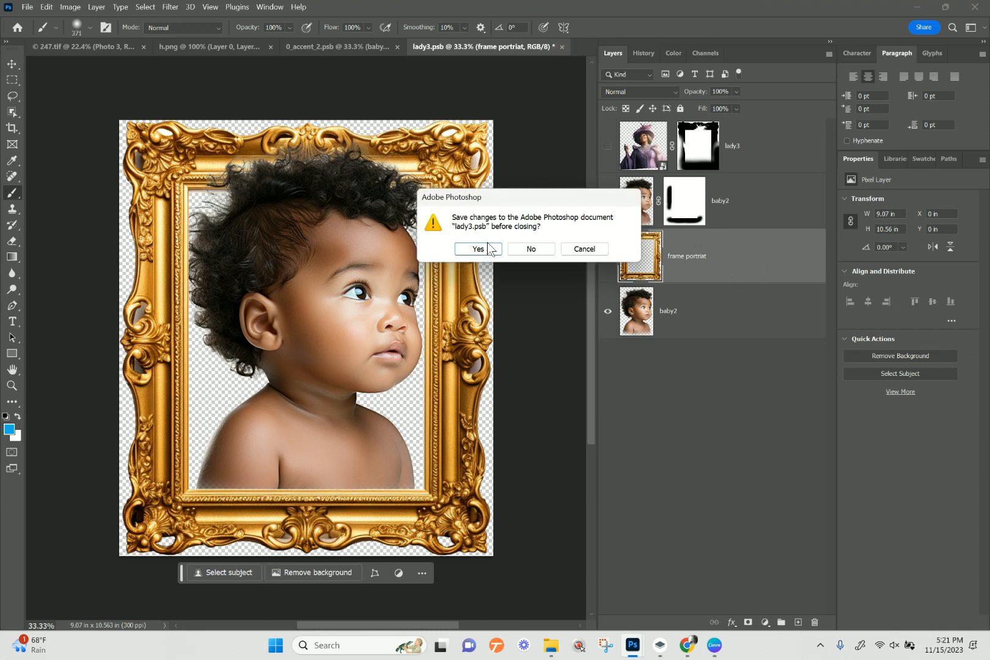
left_click(483, 250)
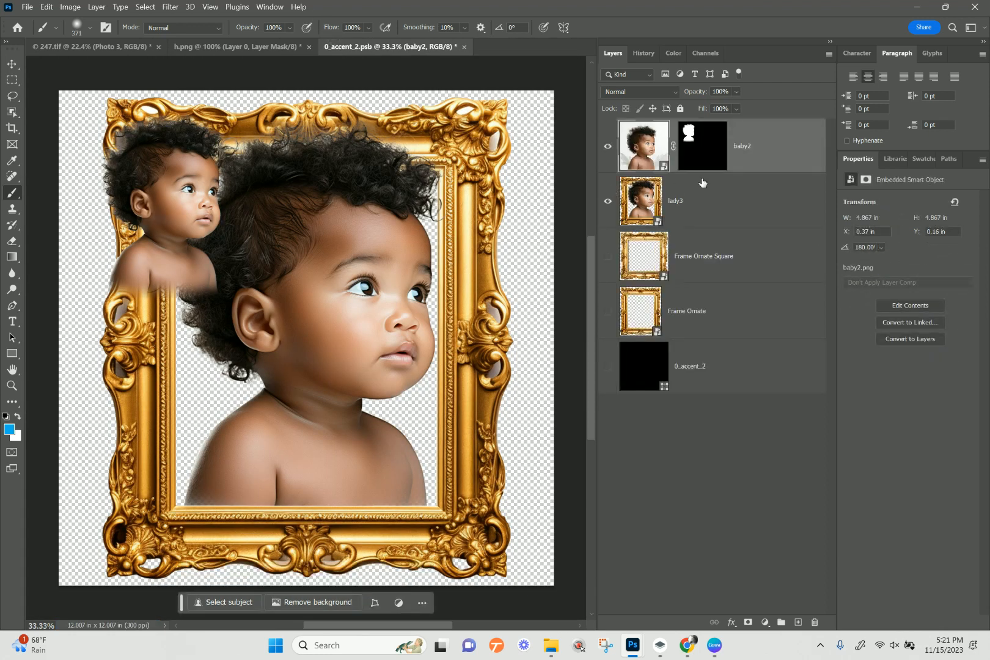
left_click(814, 622)
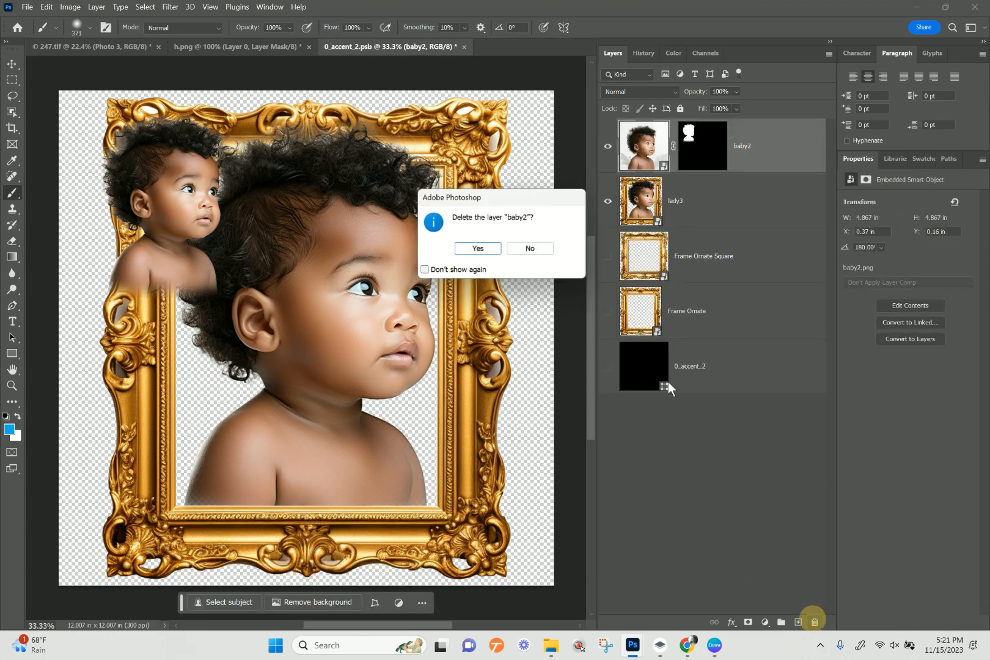
left_click(475, 250)
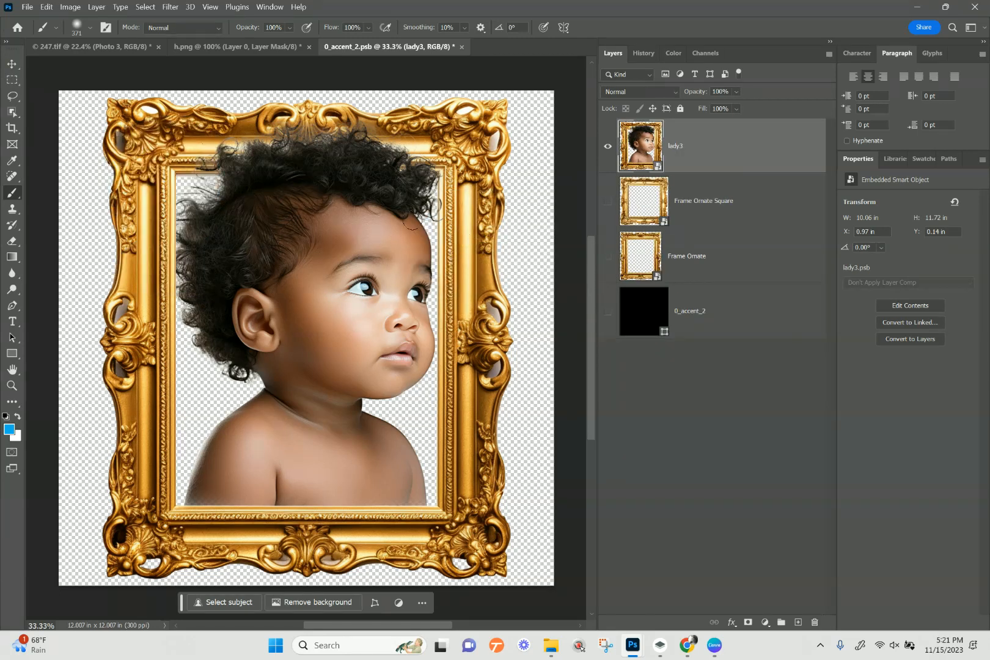
- Save and close 0_accent_2.psb, and show the 0_accent_2 layer in 247.tif
left_click(461, 47)
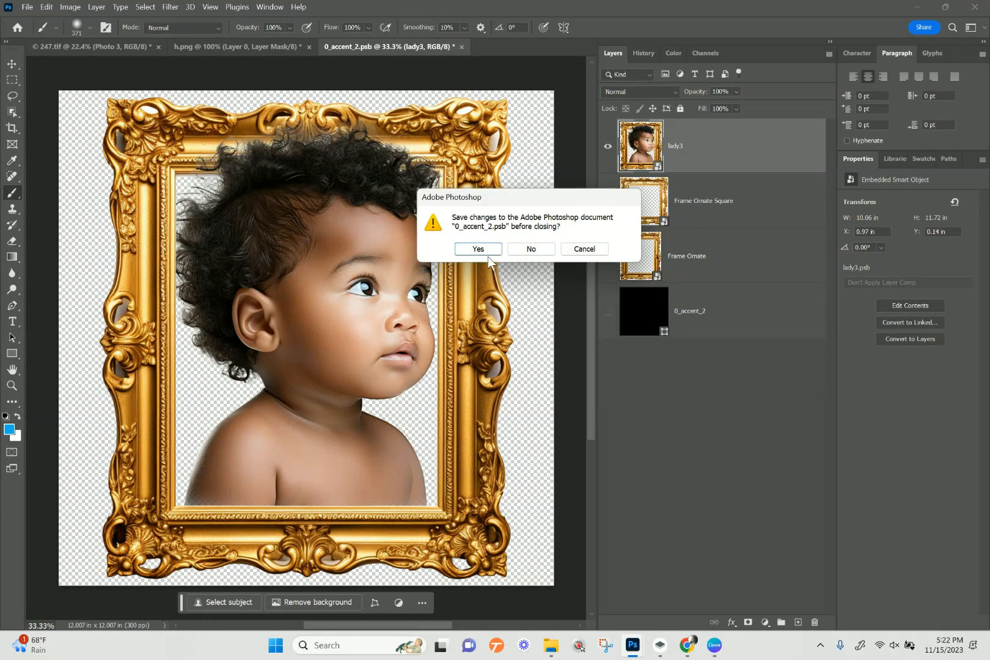
left_click(478, 249)
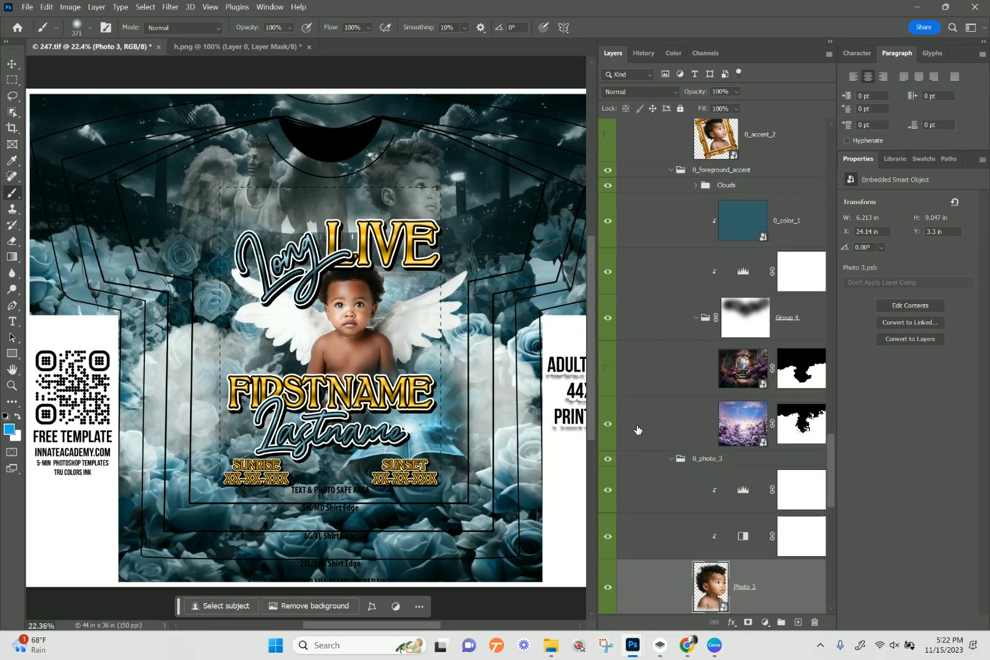
scroll(637, 430, "up", 2)
left_click(607, 244)
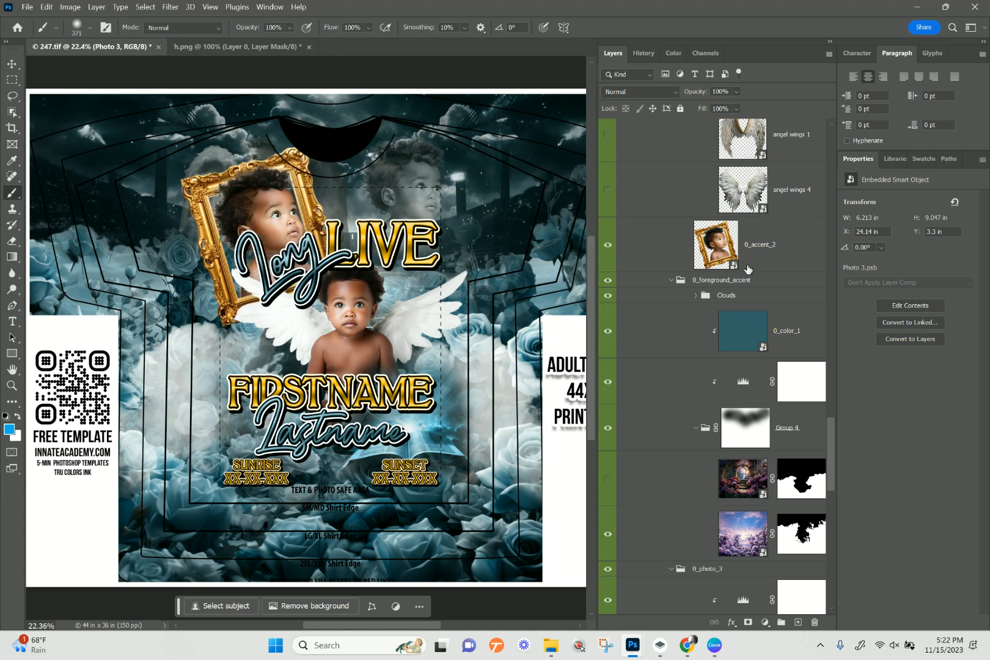
- Select the Photo 2 layer behind the gold frame in the shirt design and hide it
left_click(12, 64)
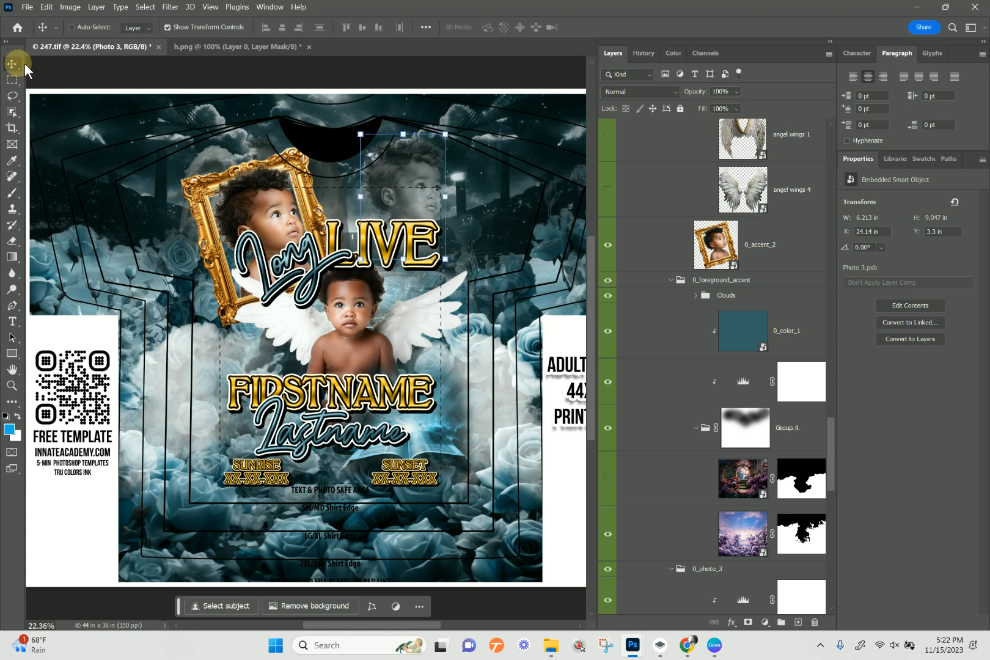
right_click(412, 208)
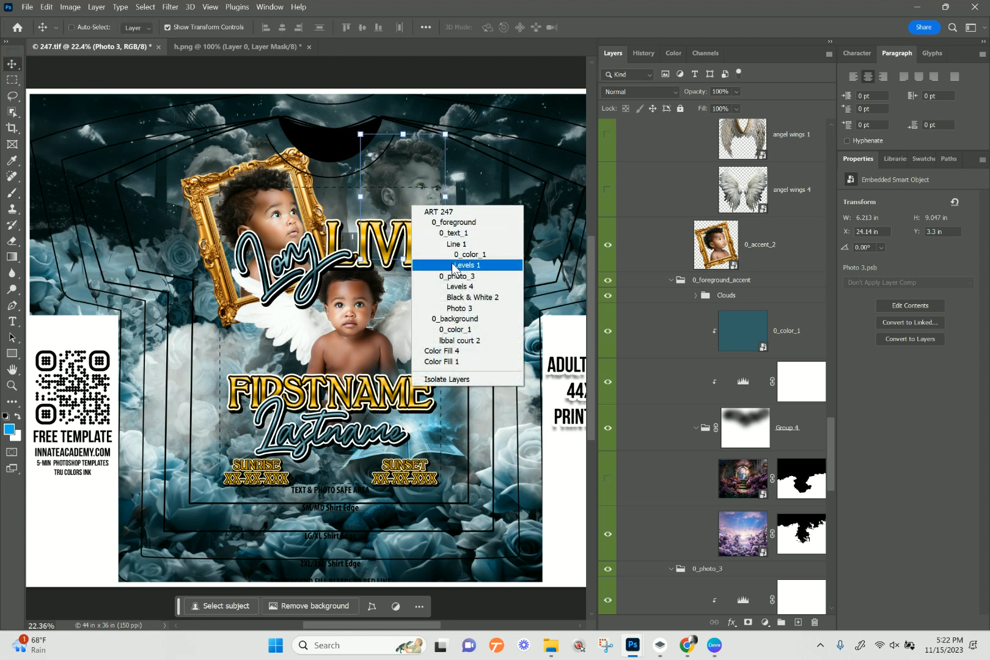
left_click(406, 203)
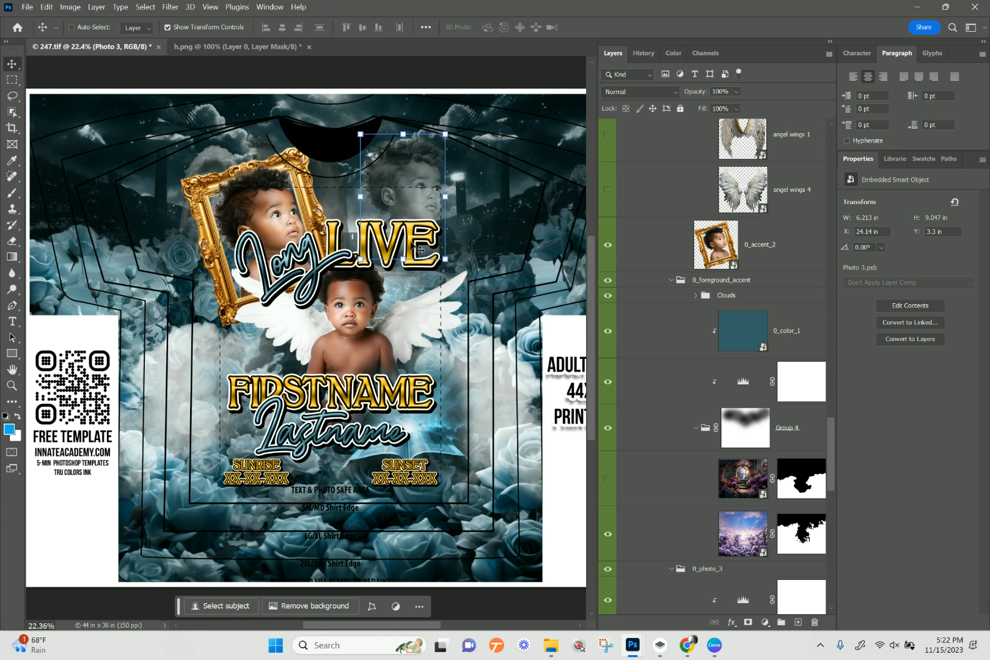
right_click(276, 220)
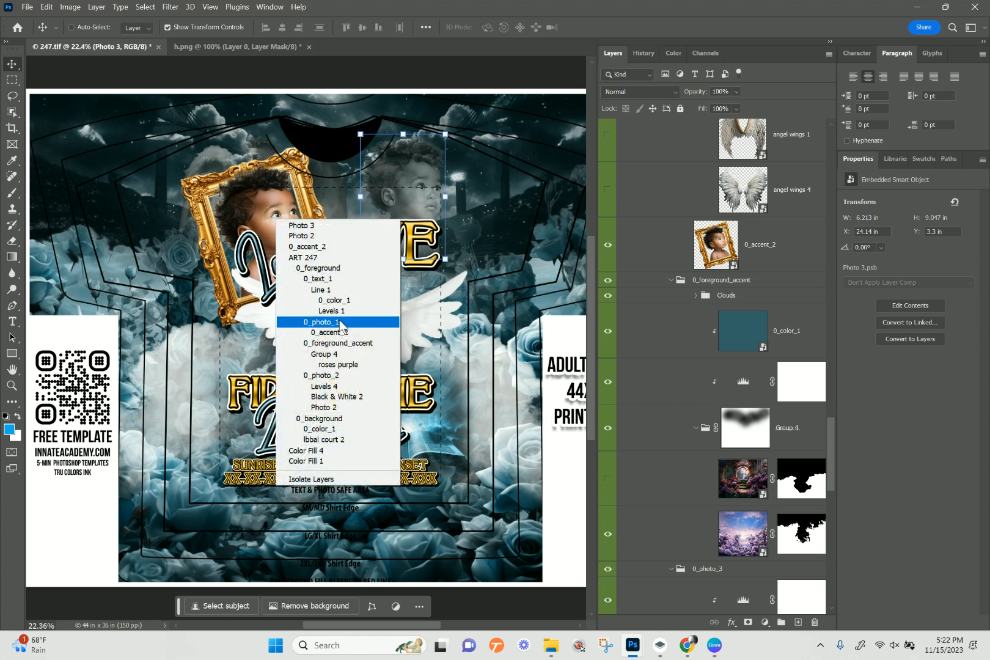
left_click(279, 246)
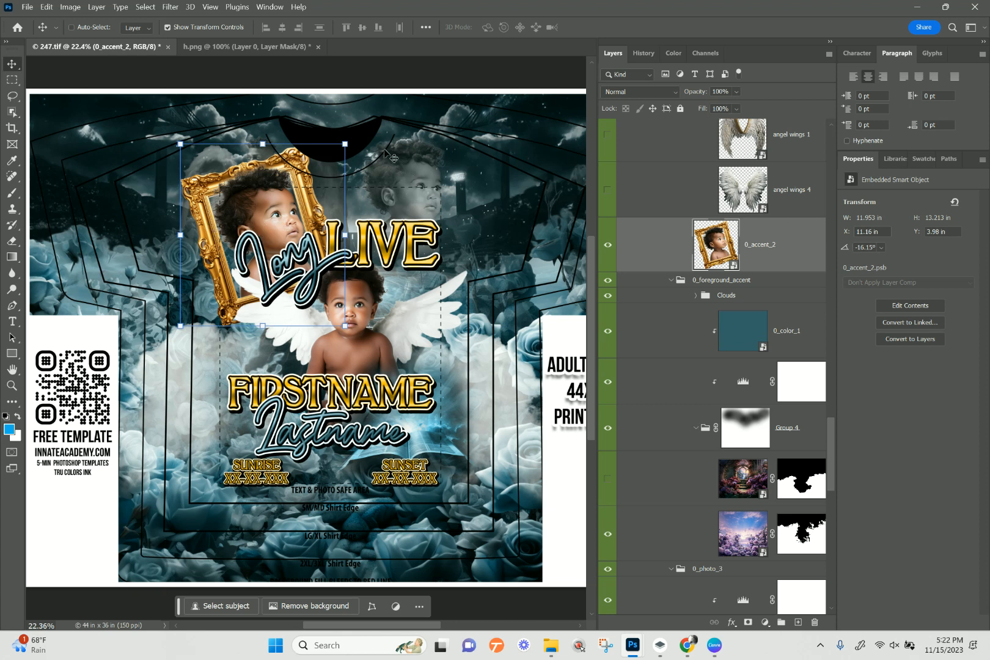
right_click(255, 153)
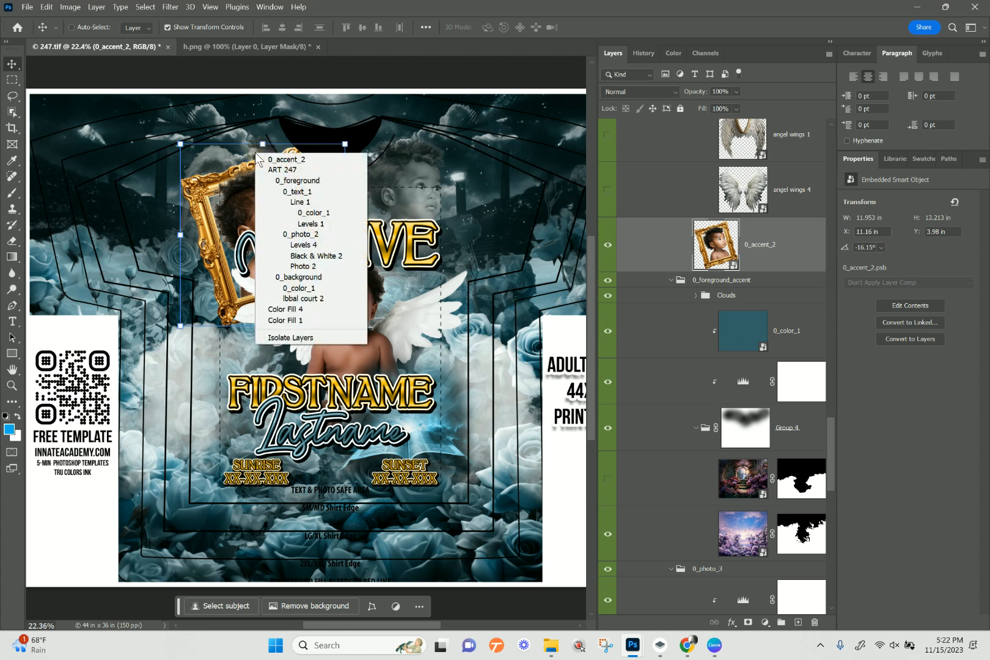
left_click(310, 266)
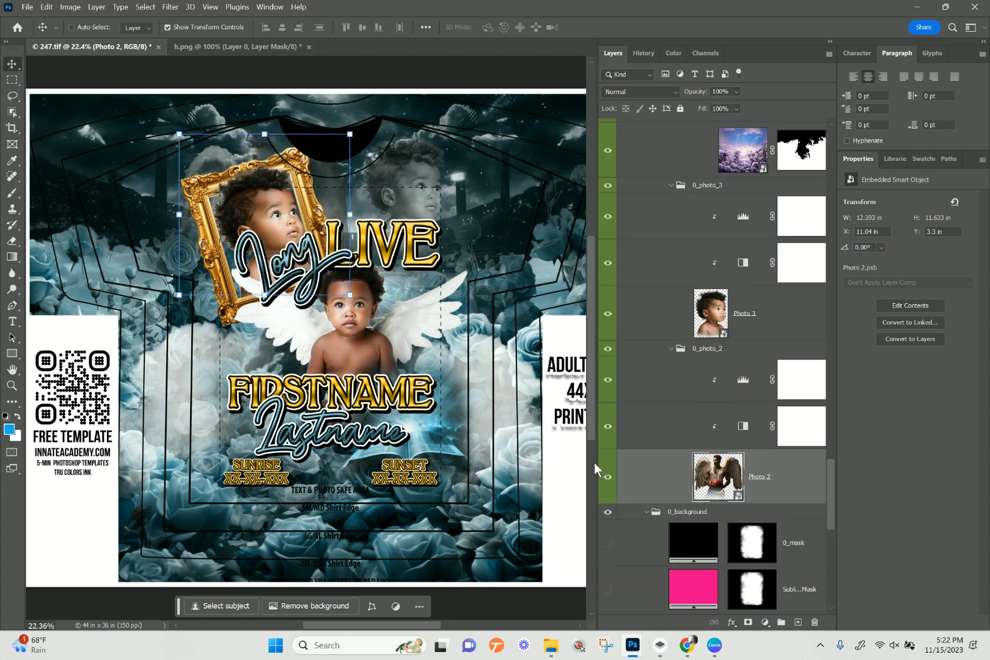
left_click(608, 480)
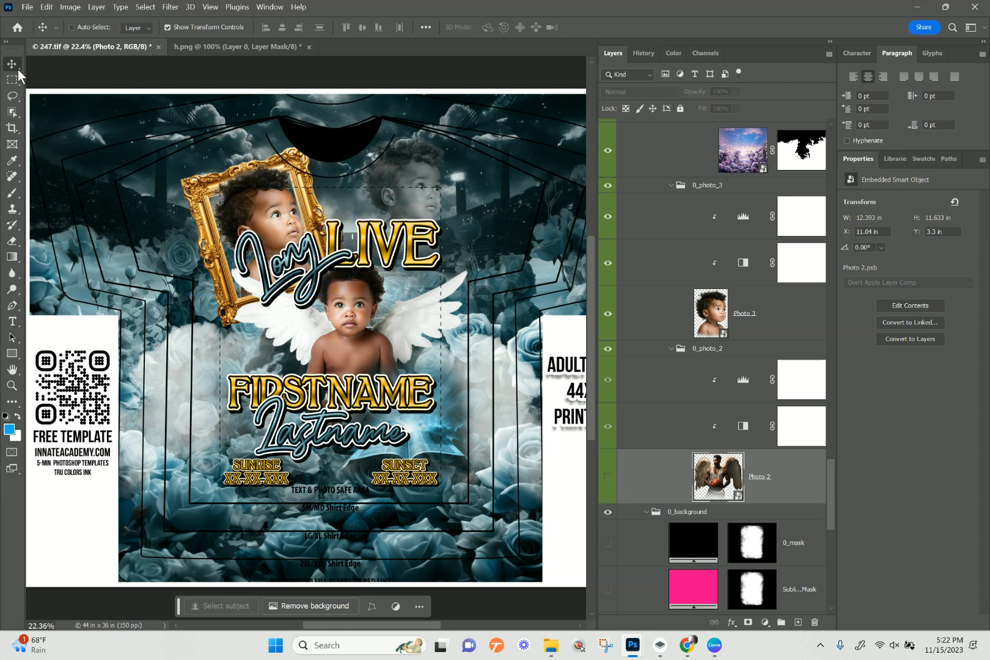
- Select the framed 0_accent_2 photo and move it slightly up and left to X 10.7 in, Y 3.8 in
right_click(258, 220)
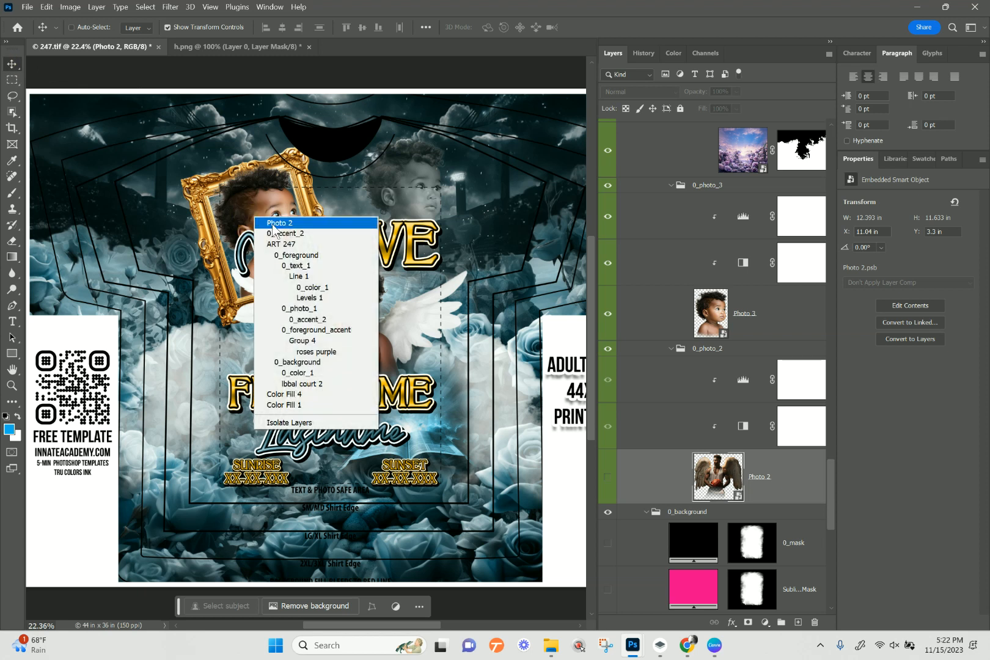
left_click(335, 319)
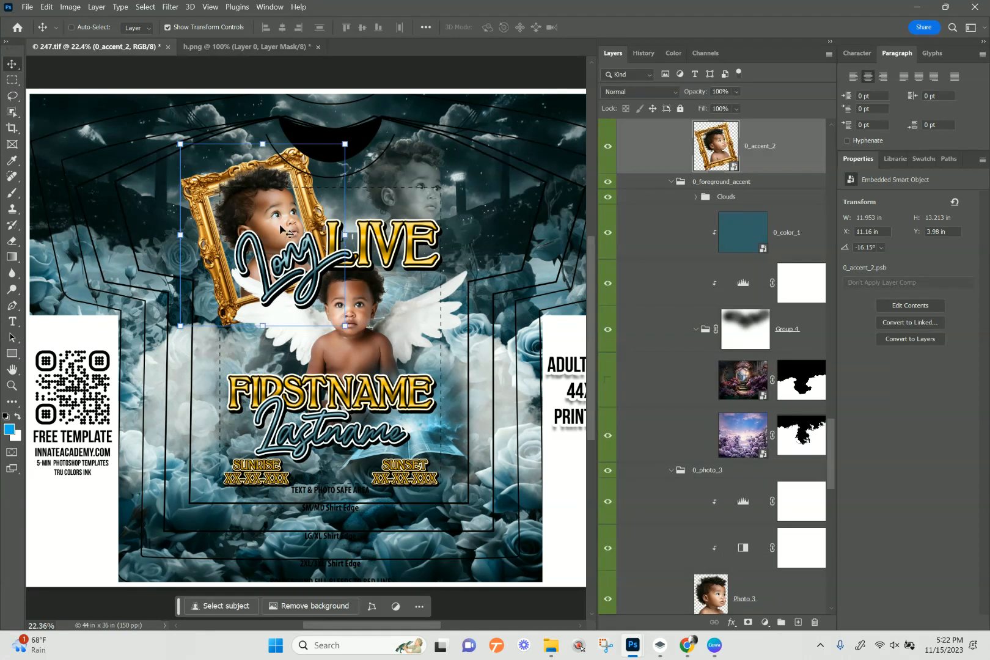
left_click_drag(279, 220, 276, 224)
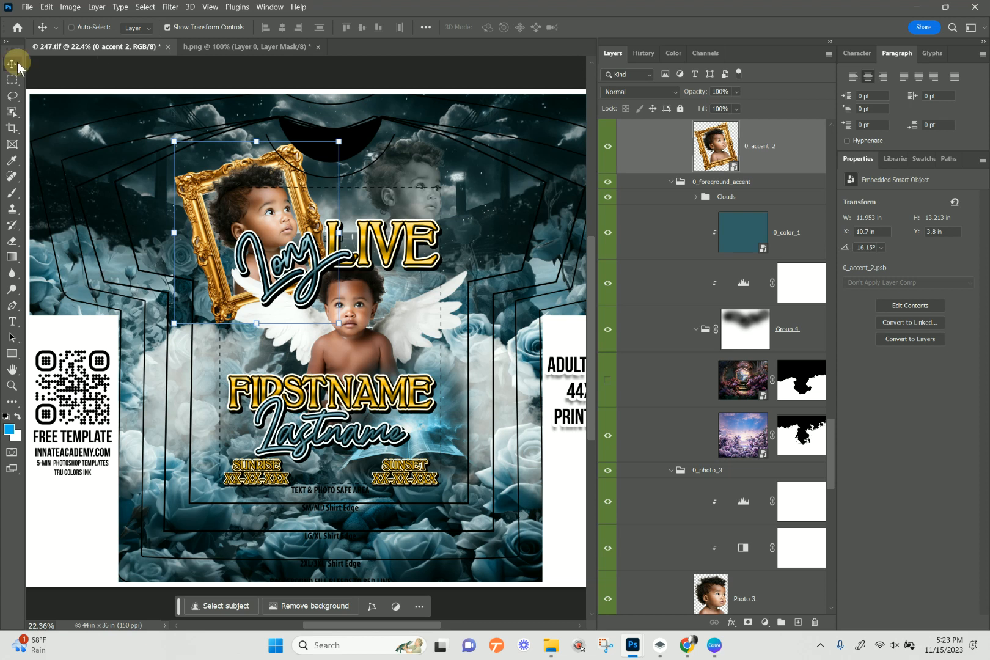
- Select the lbbal court 2 background layer beneath the shirt artwork and rename it bball court 2
right_click(484, 215)
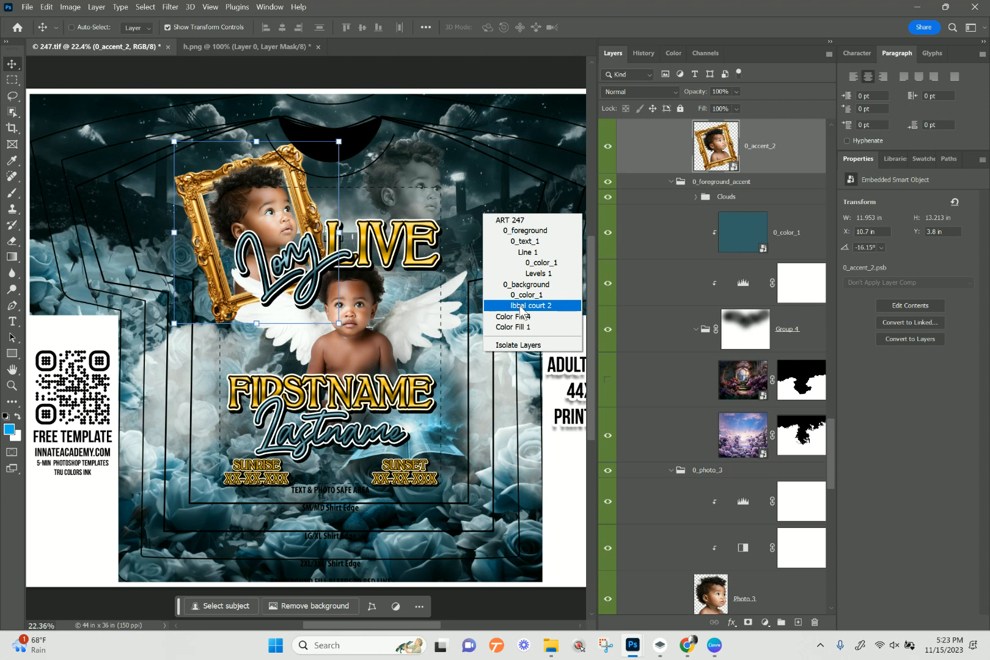
left_click(520, 306)
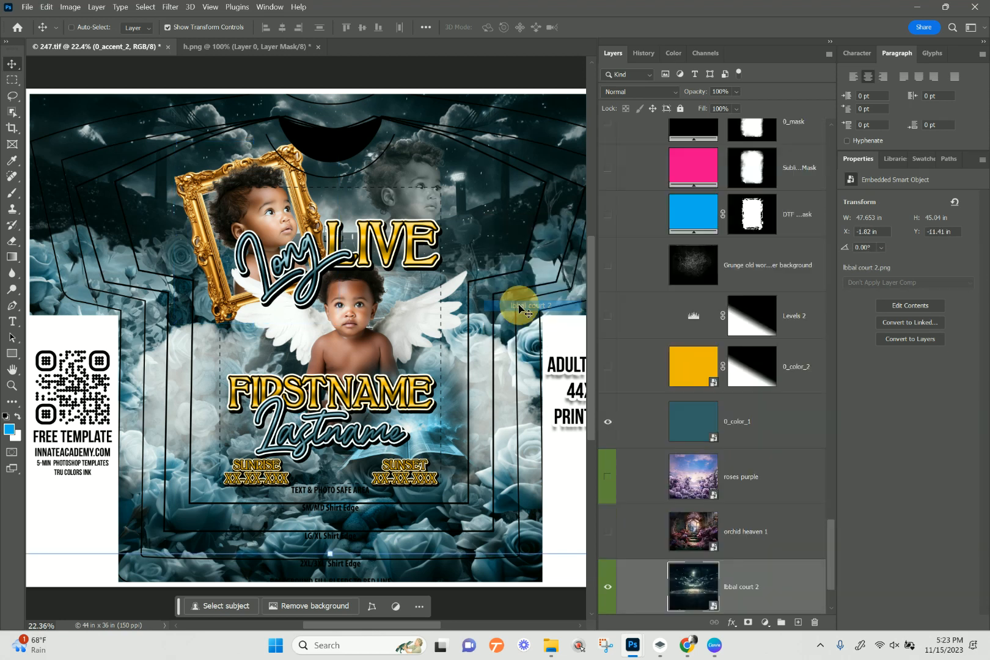
double_click(729, 588)
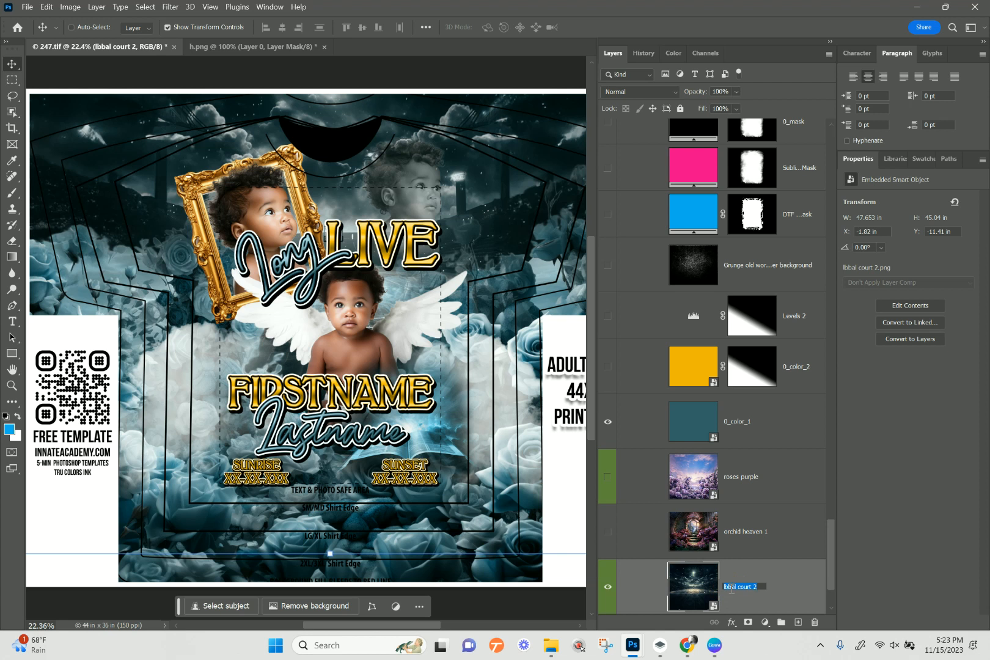
left_click(731, 589)
left_click(757, 542)
left_click(777, 589)
scroll(705, 583, "down", 3)
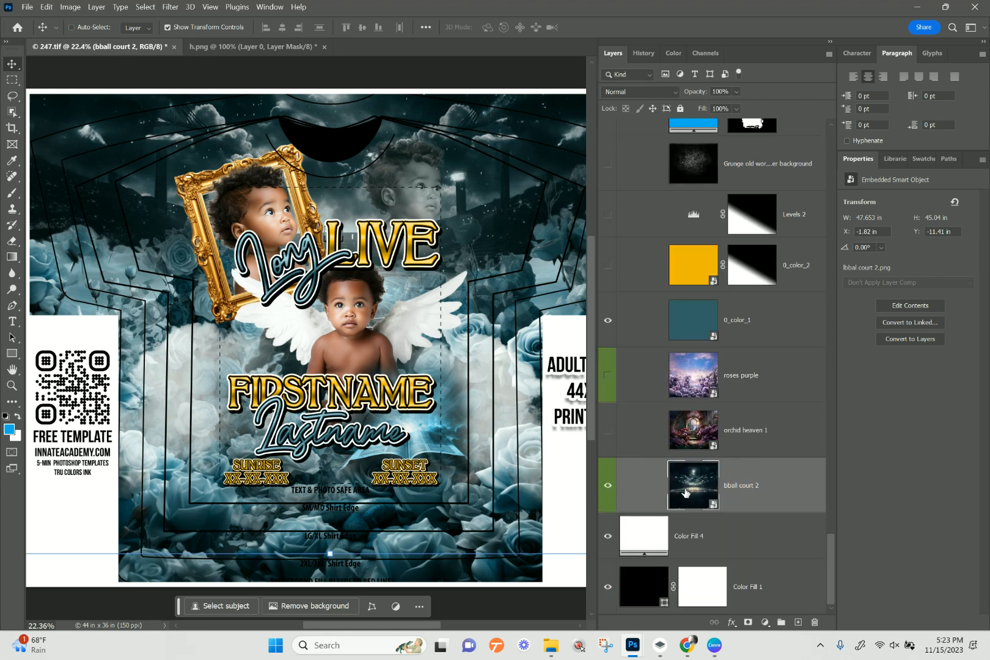
- Place bg rainbow woods.png from the 247 folder as an embedded image directly above the bball court 2 layer
left_click(28, 8)
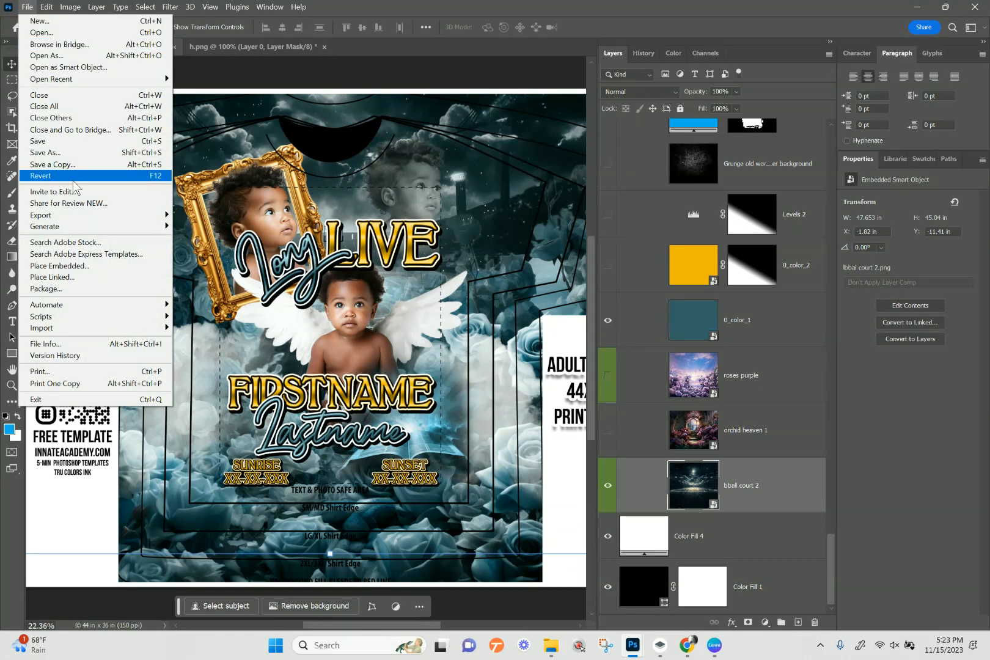
left_click(78, 266)
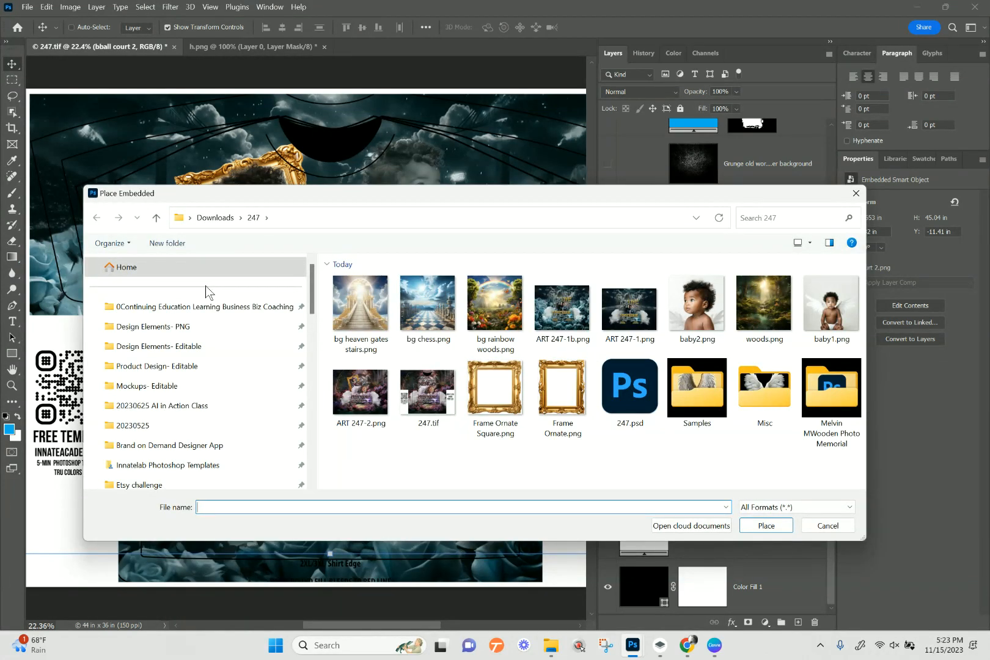
left_click(492, 322)
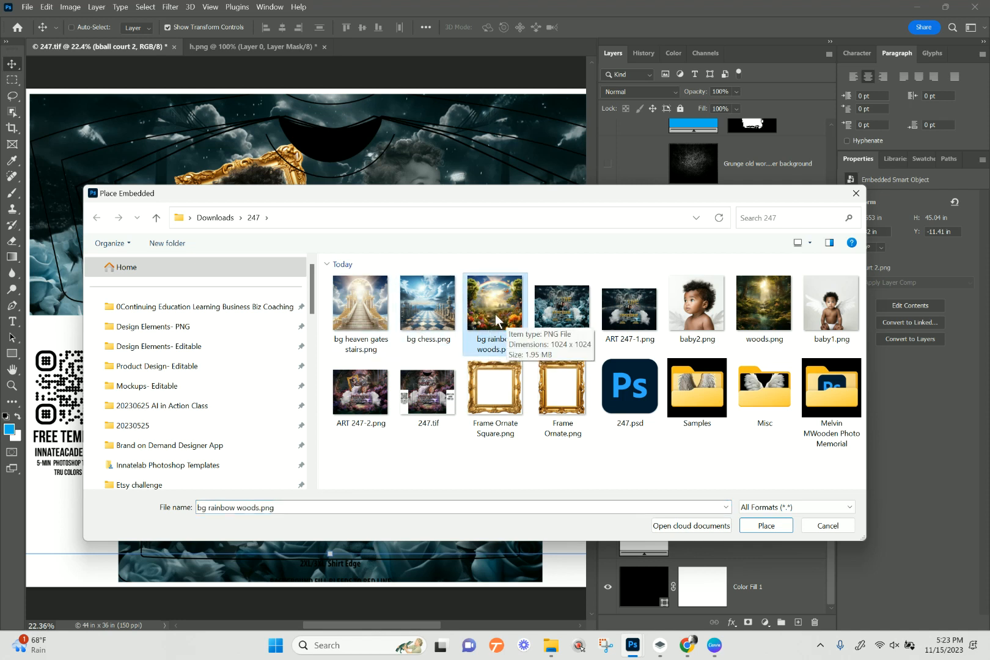
left_click(764, 527)
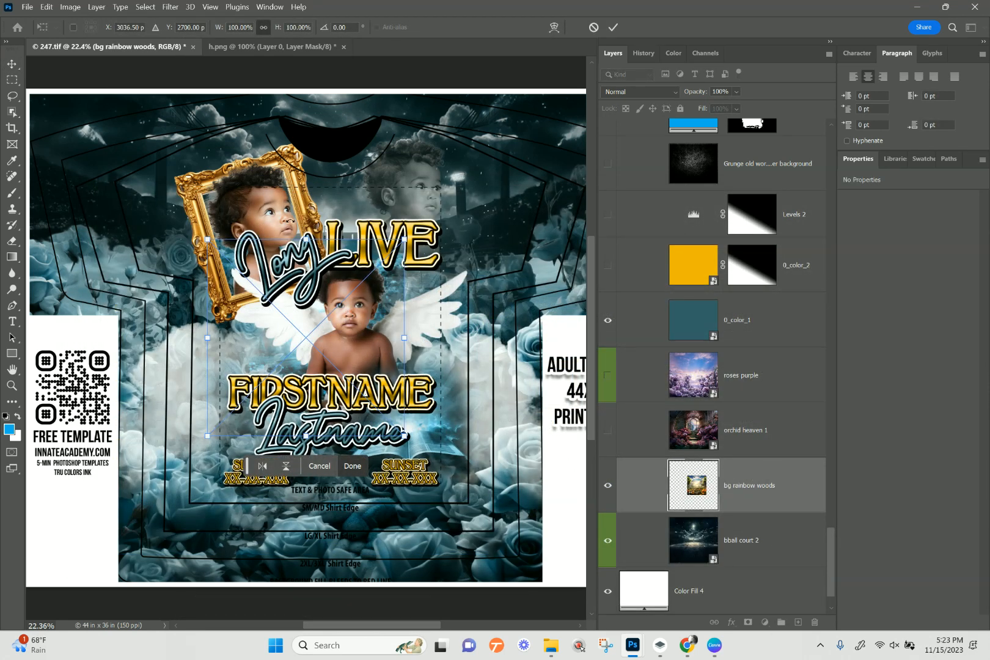
- Scale the placed rainbow woods image to about 178.5% and position it behind the baby photos and Long Live text, committing the transform
left_click_drag(305, 237, 325, 145)
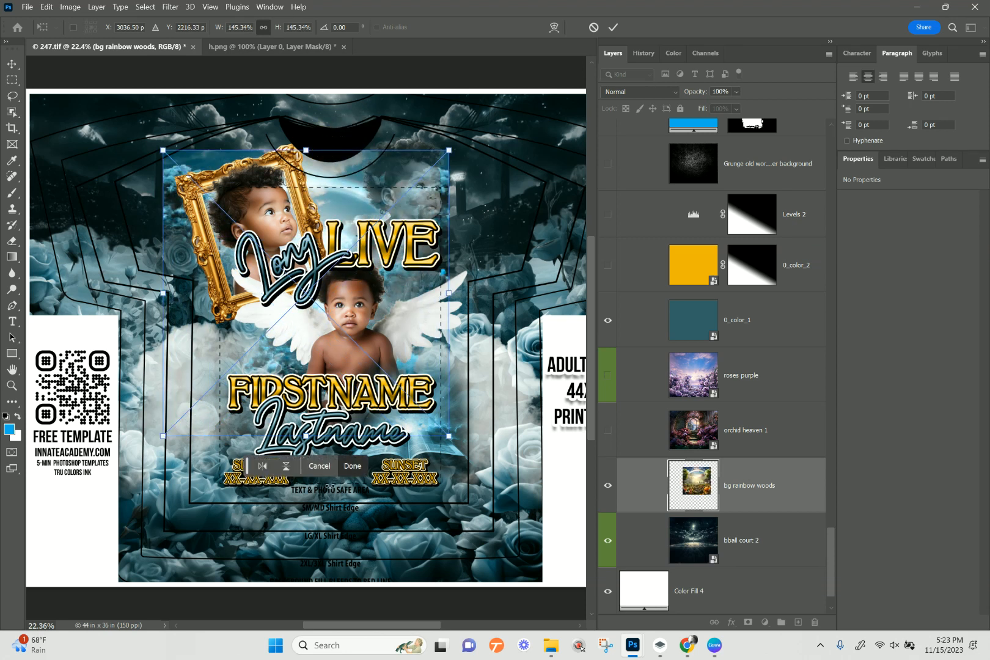
left_click_drag(303, 433, 313, 484)
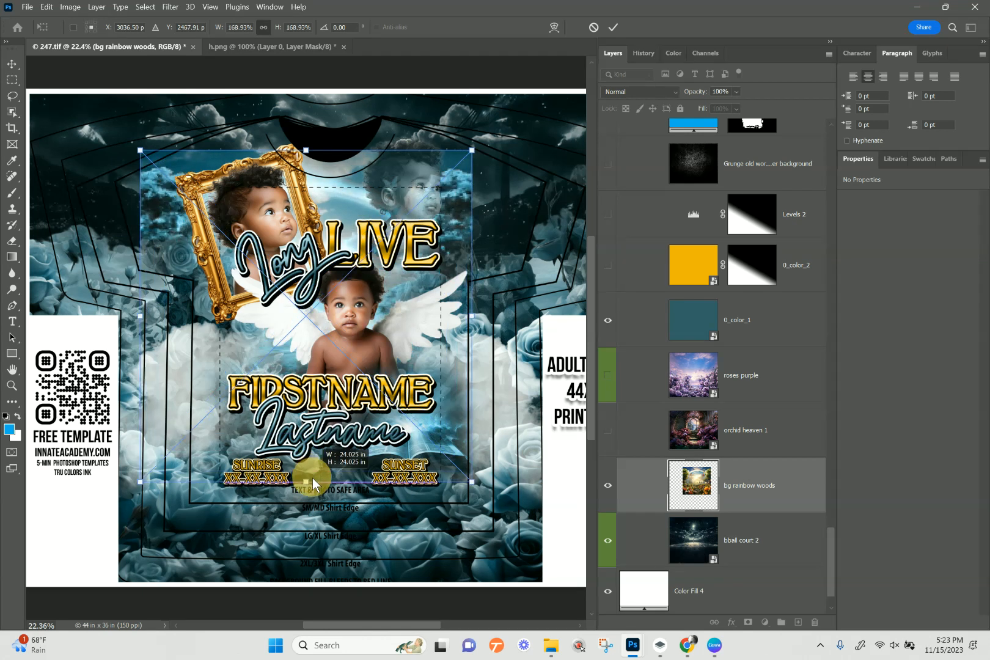
left_click_drag(344, 194, 369, 173)
left_click_drag(328, 453, 330, 470)
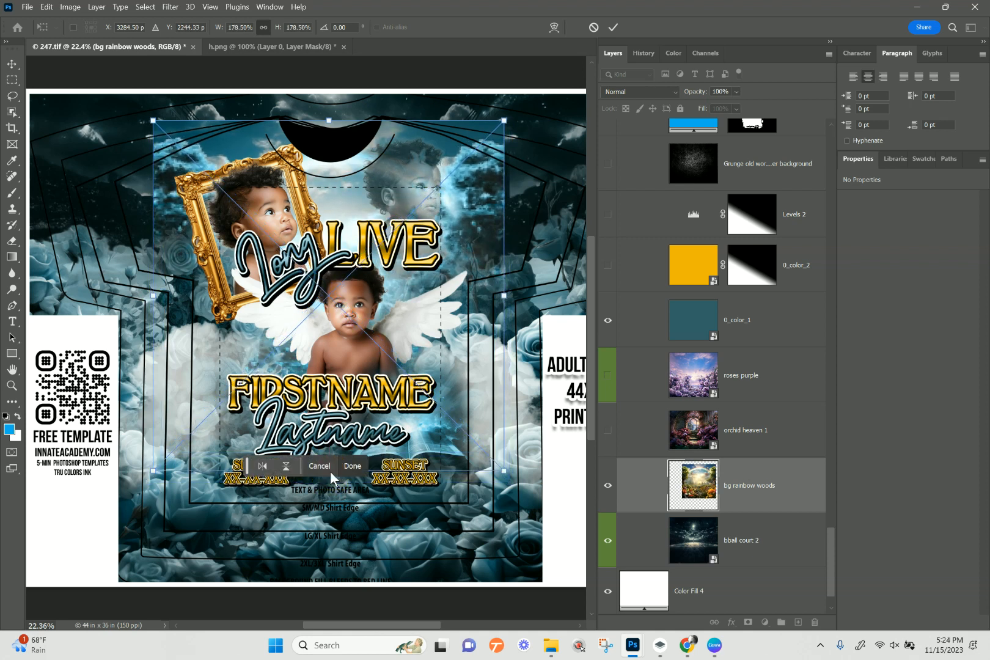
key("Return")
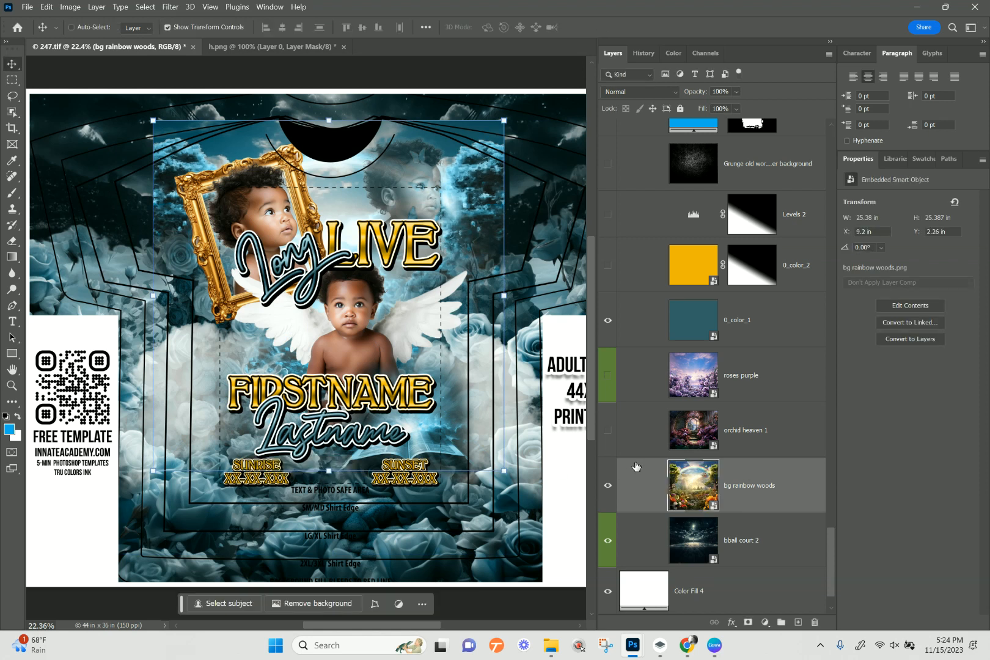
- Hide the 0_color_1 overlay above the backgrounds and open the contents of the bg rainbow woods smart object
left_click(608, 320)
double_click(698, 487)
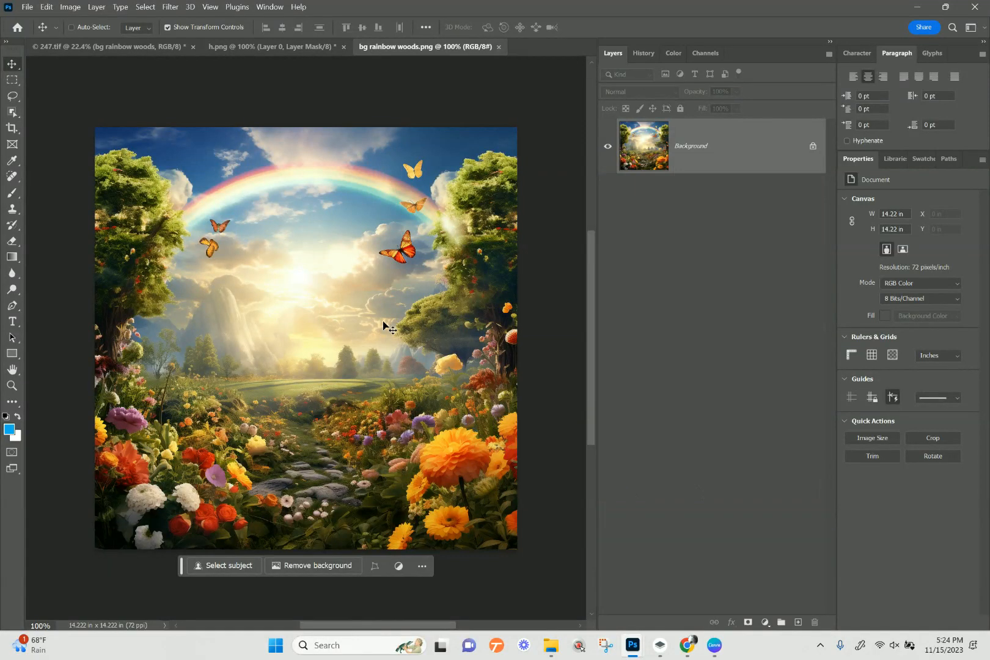
key("ctrl+minus")
key("ctrl+minus")
key("ctrl+plus")
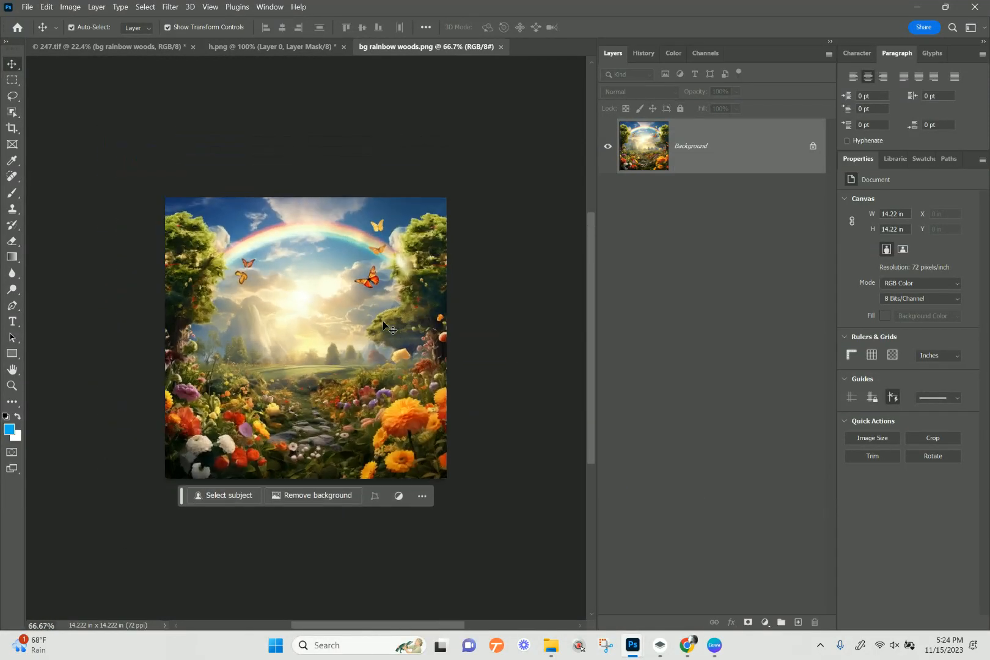
- Expand the canvas evenly around the rainbow woods image with the Crop tool to about 21.92 in square, and commit the crop
left_click(11, 127)
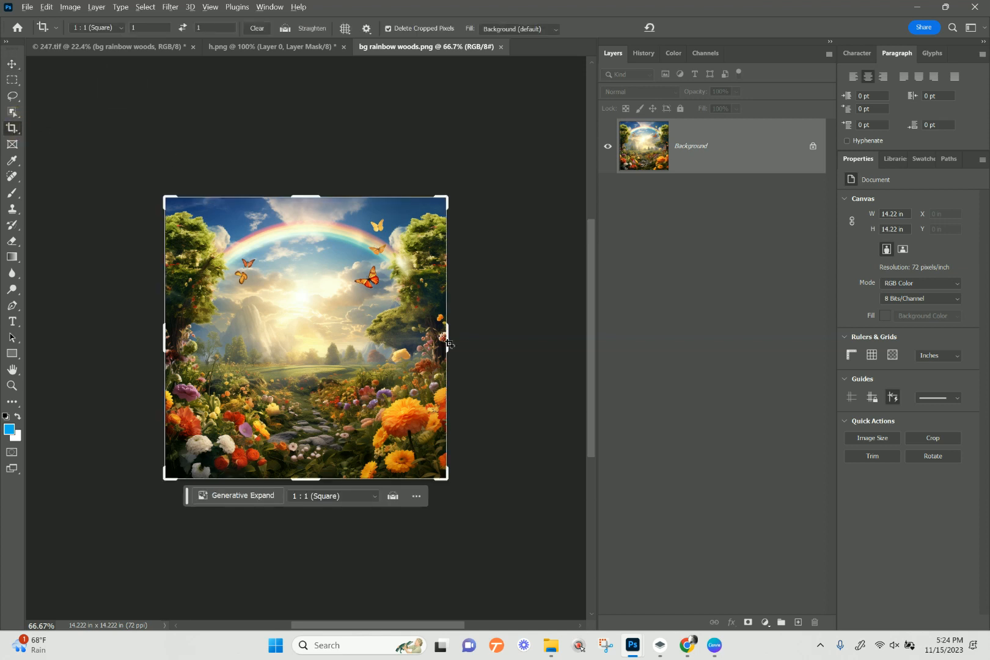
left_click_drag(448, 344, 519, 349)
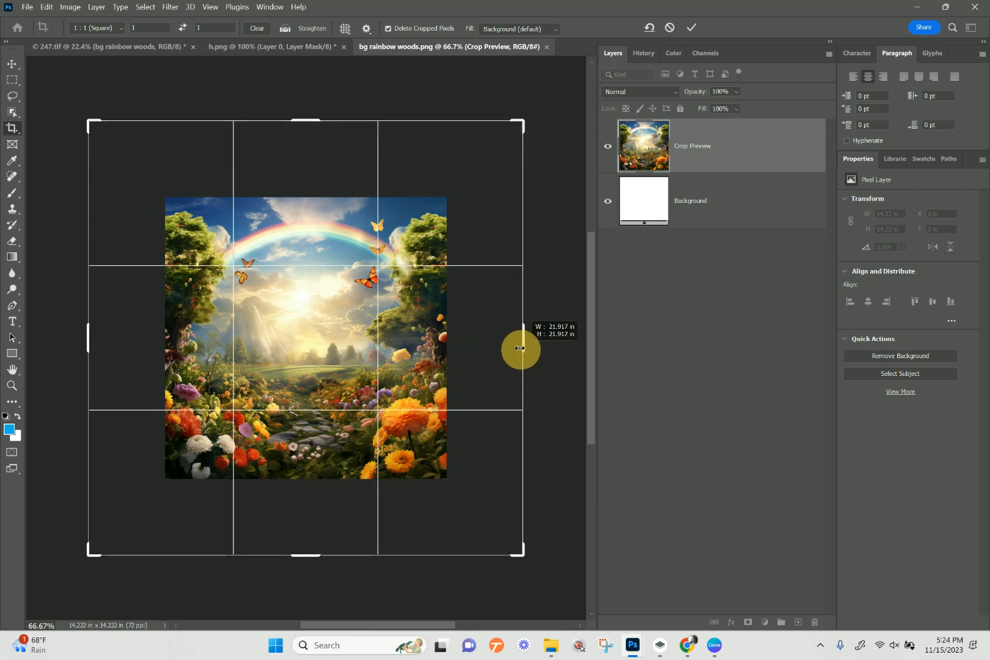
left_click_drag(519, 348, 519, 347)
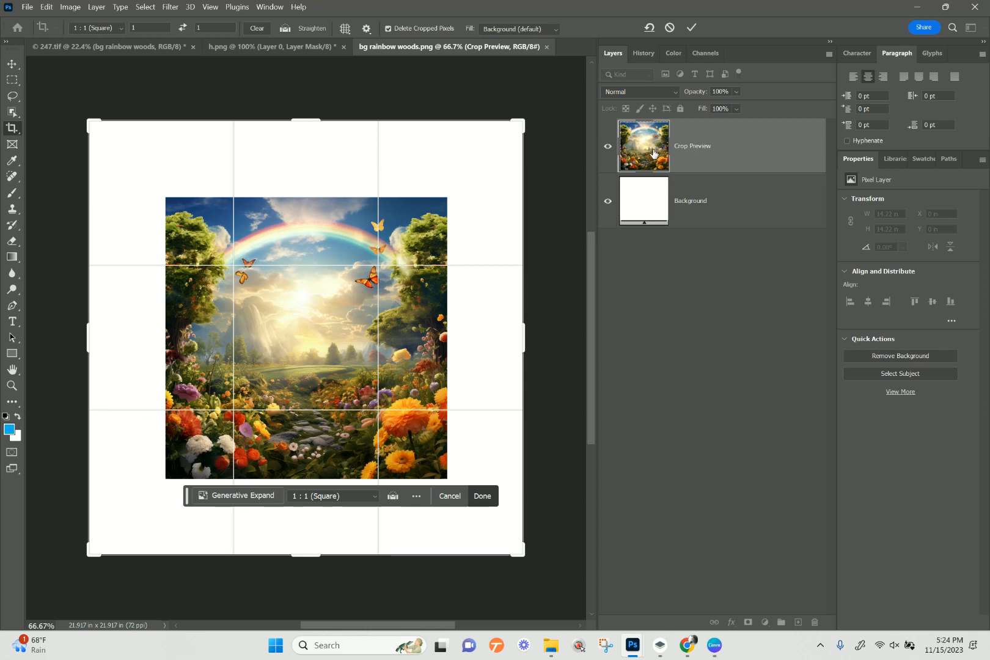
left_click(12, 80)
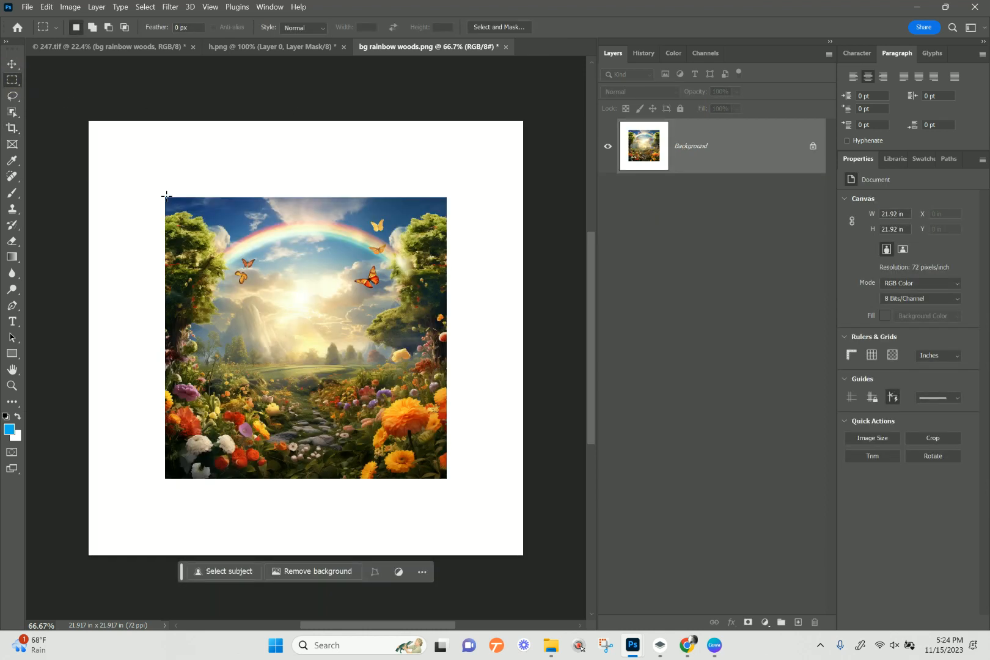
- Select the image just inside its edges, invert the selection to the white border, and run Generative Fill without a prompt
left_click_drag(166, 196, 443, 474)
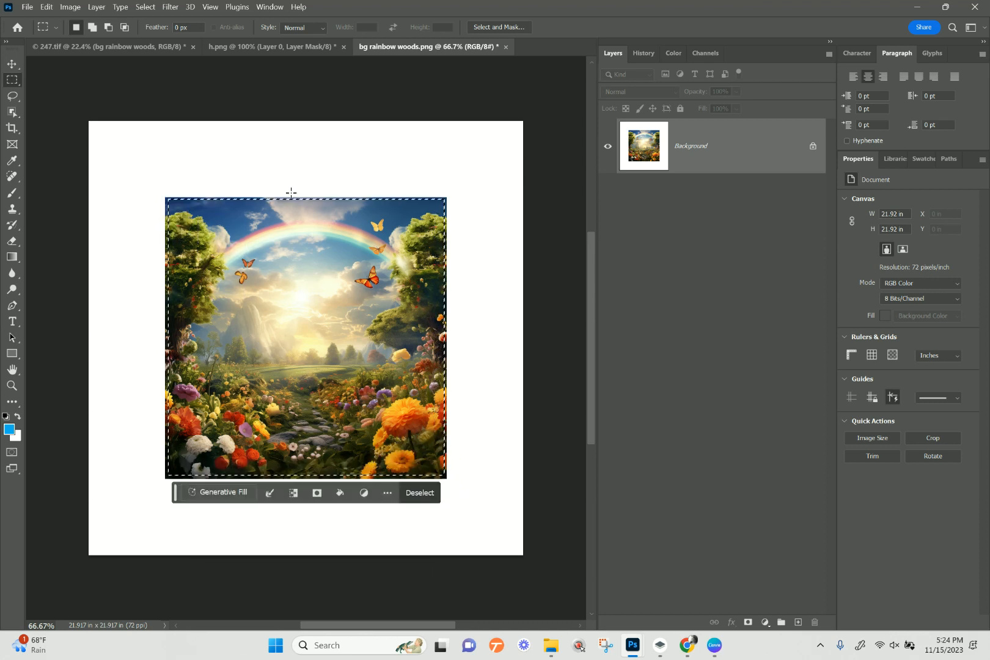
left_click(146, 7)
left_click(155, 56)
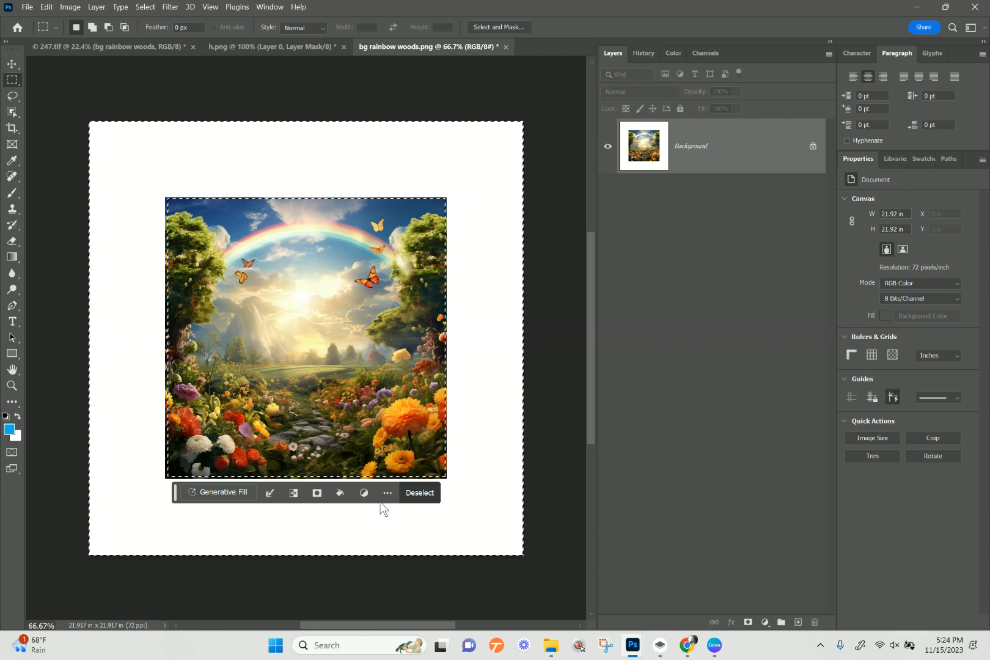
left_click(207, 493)
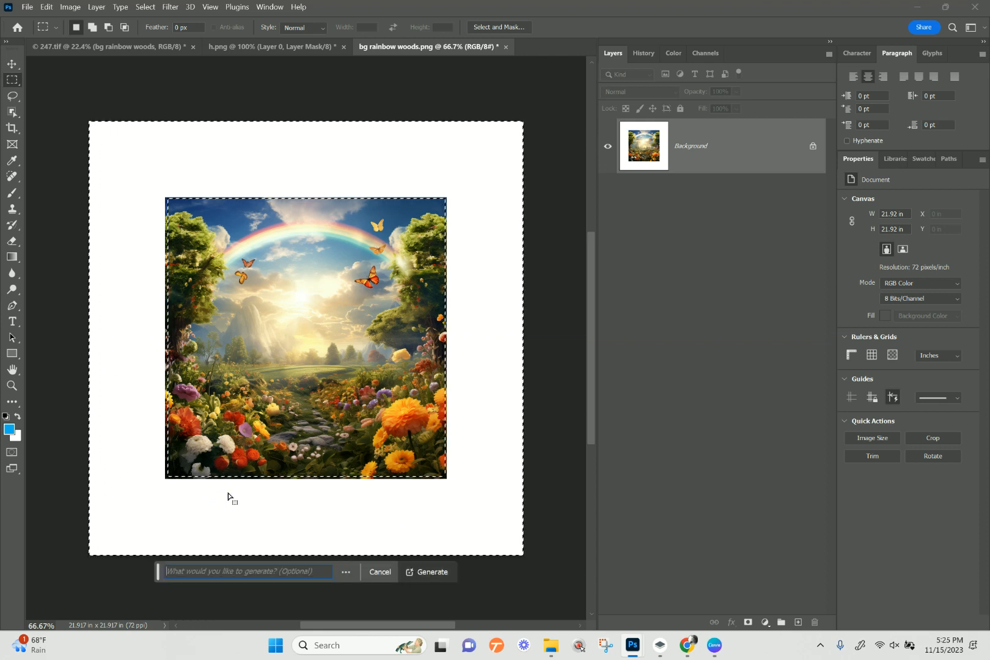
left_click(429, 575)
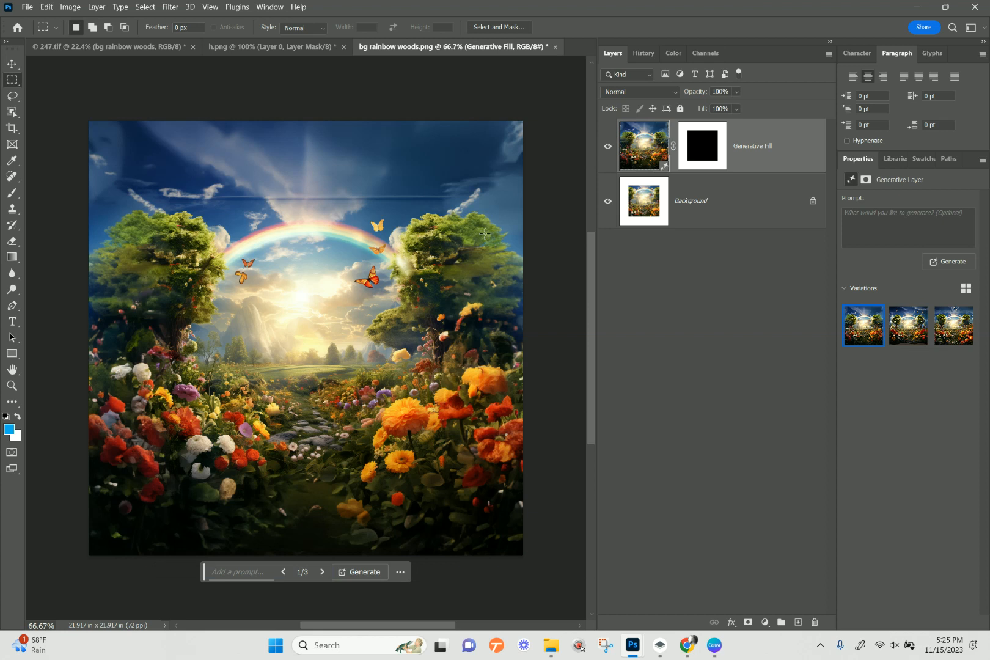
- Compare the three Generative Fill variations of the extended garden and keep the first one
left_click(902, 330)
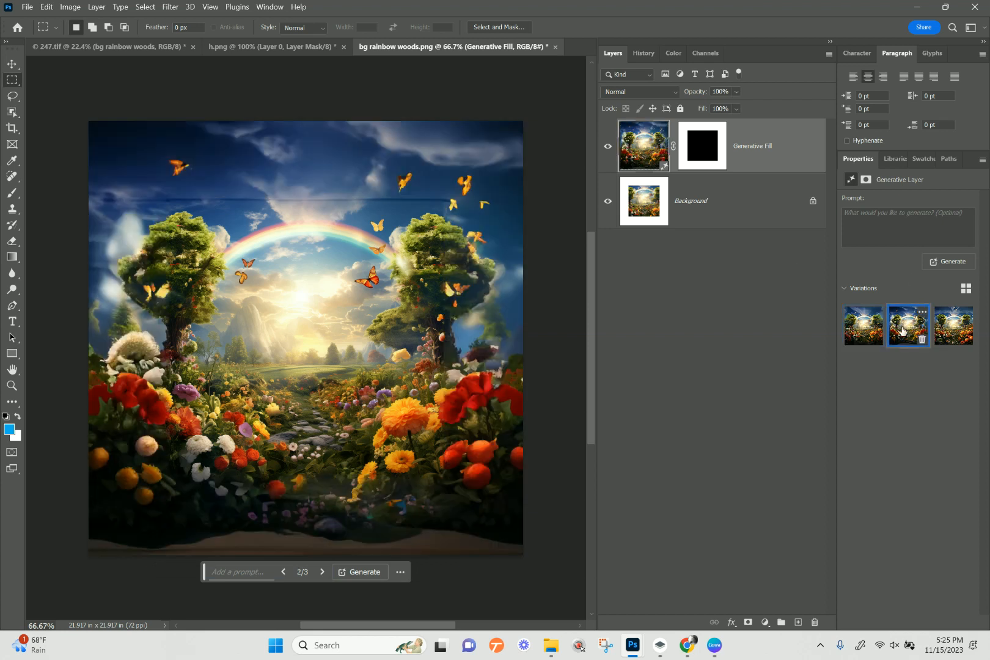
left_click(951, 330)
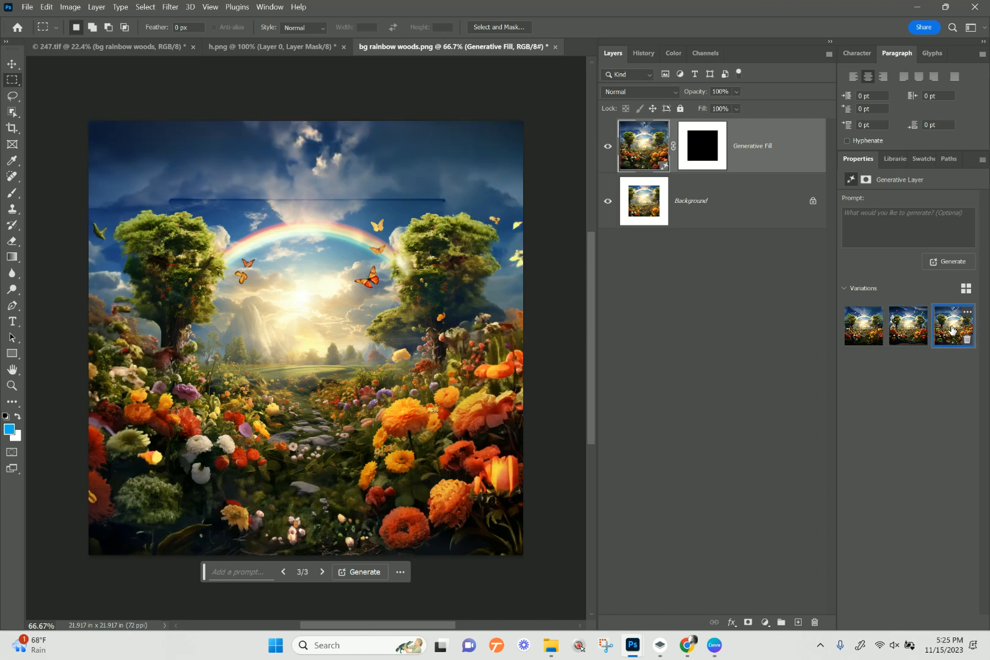
left_click(909, 333)
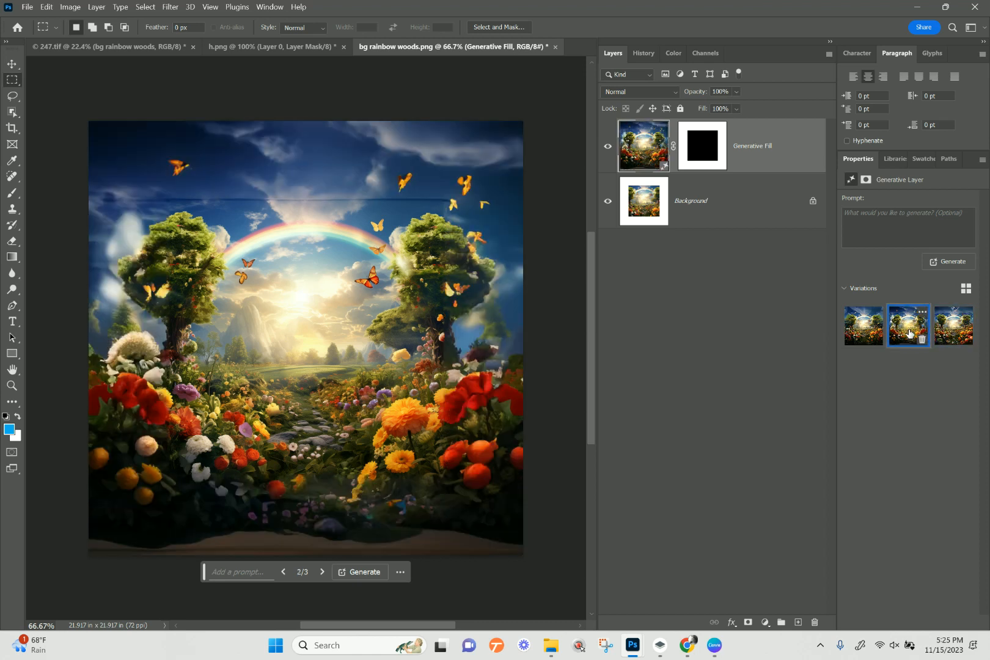
left_click(864, 333)
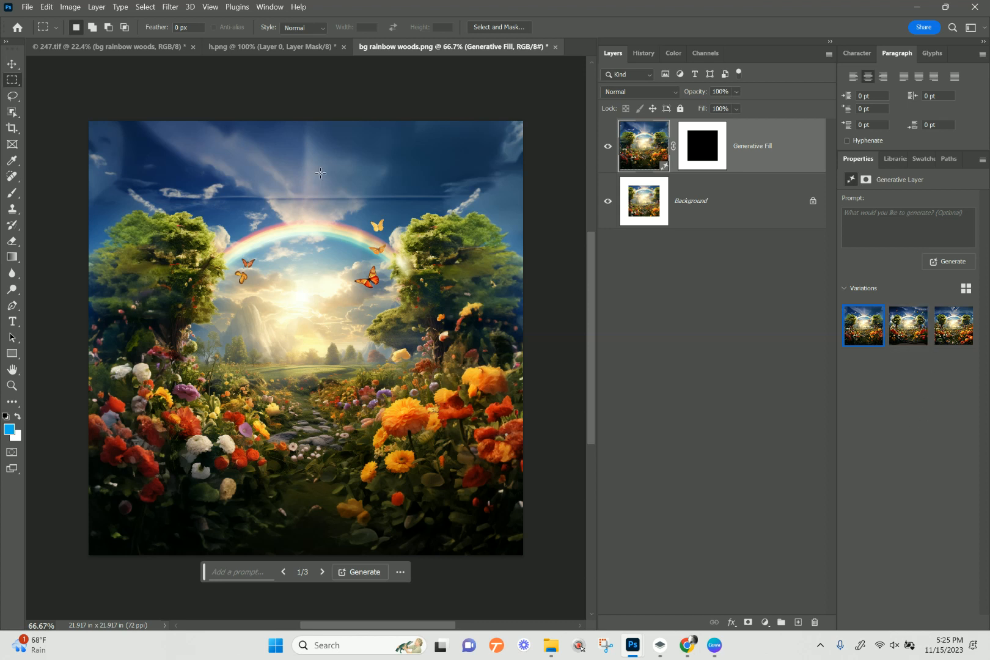
left_click(896, 326)
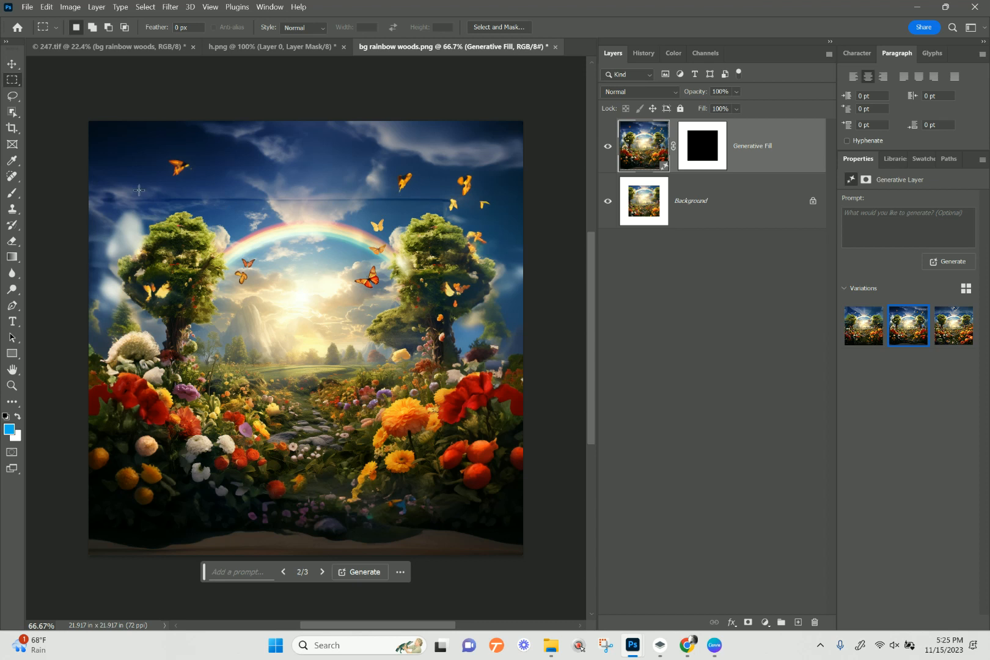
left_click(945, 336)
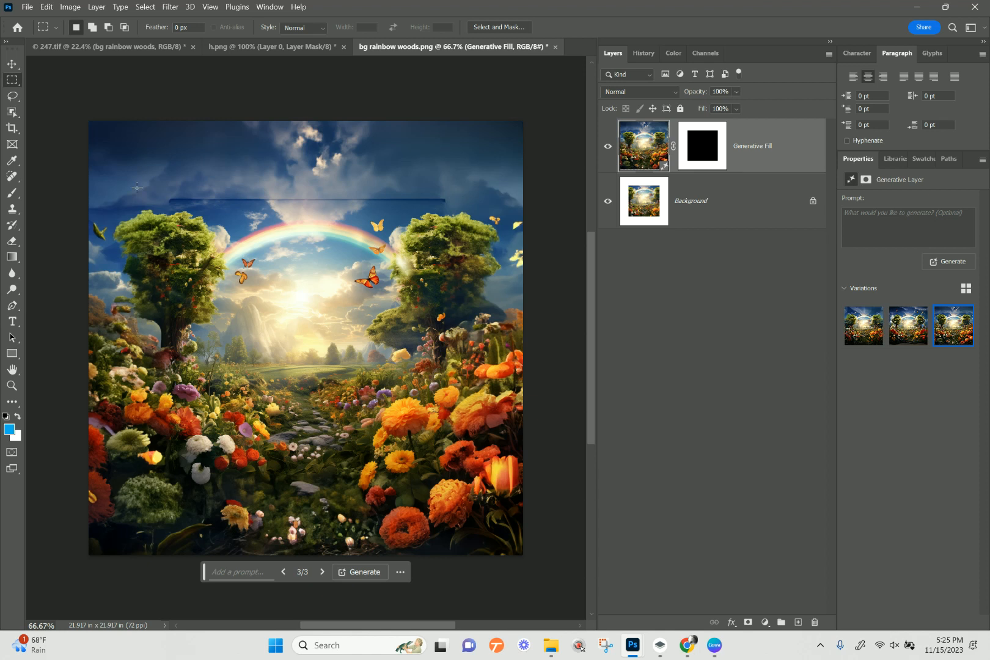
left_click(863, 325)
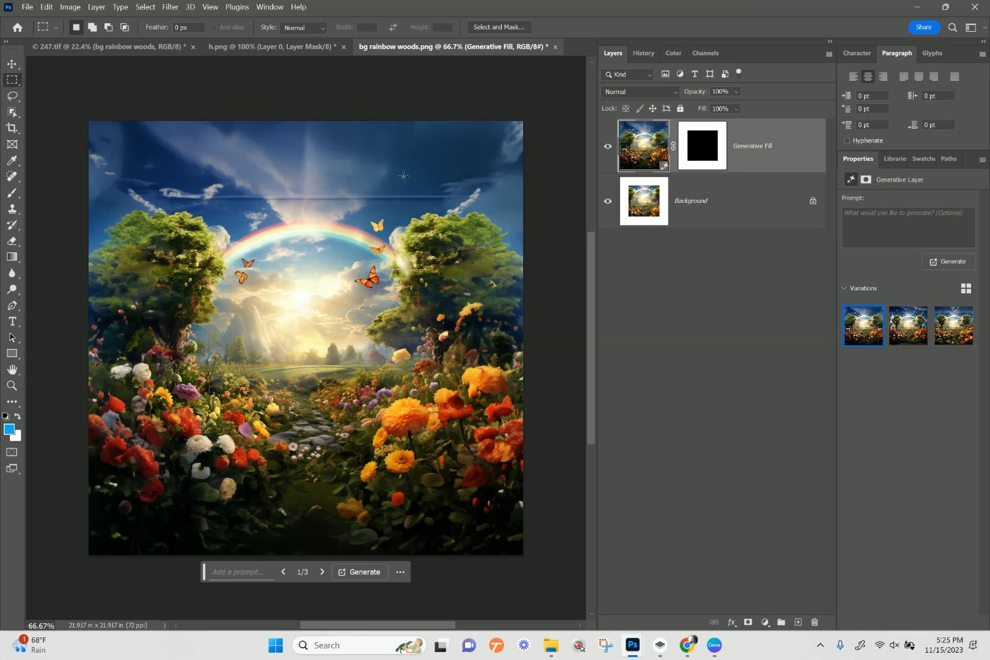
- Merge the Generative Fill layer down into the Background
left_click(767, 159)
right_click(743, 138)
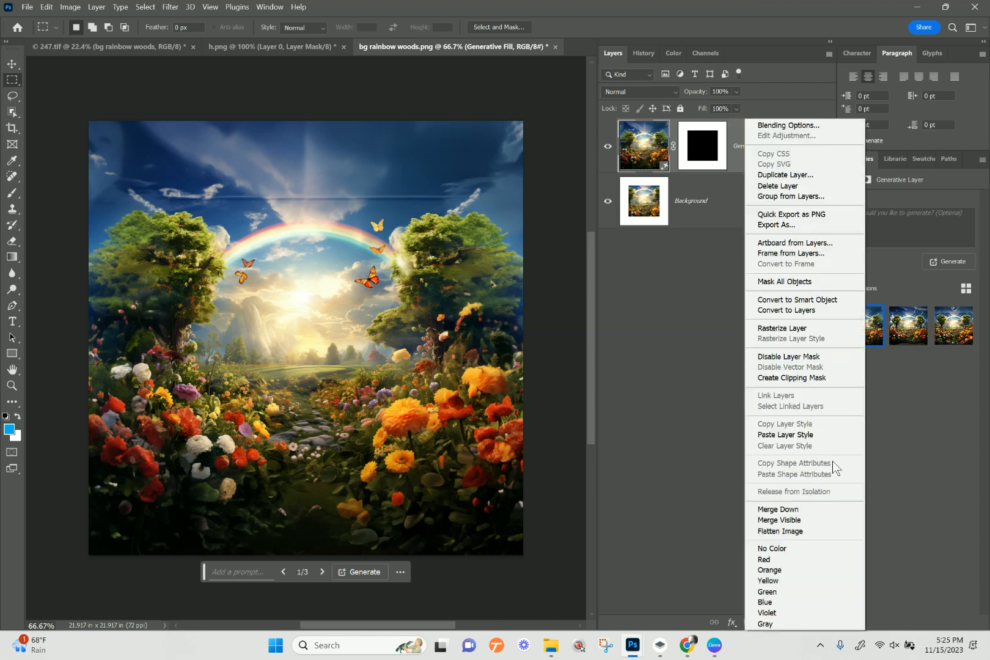
left_click(788, 509)
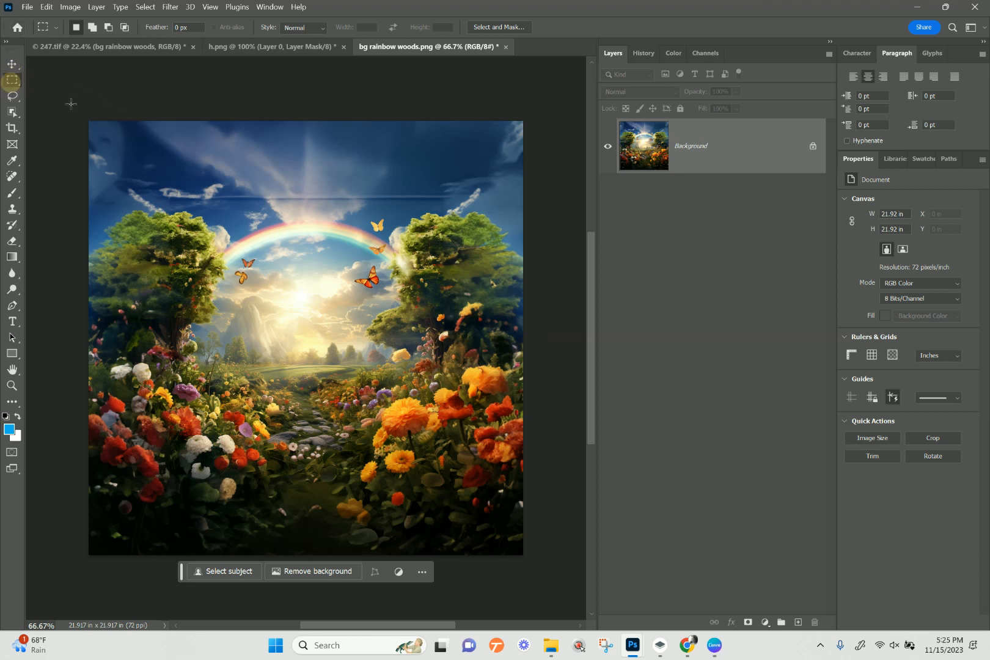
- Select the sky strip across the image's upper part, down past the visible seam, and run Generative Fill without a prompt
left_click_drag(45, 99, 558, 206)
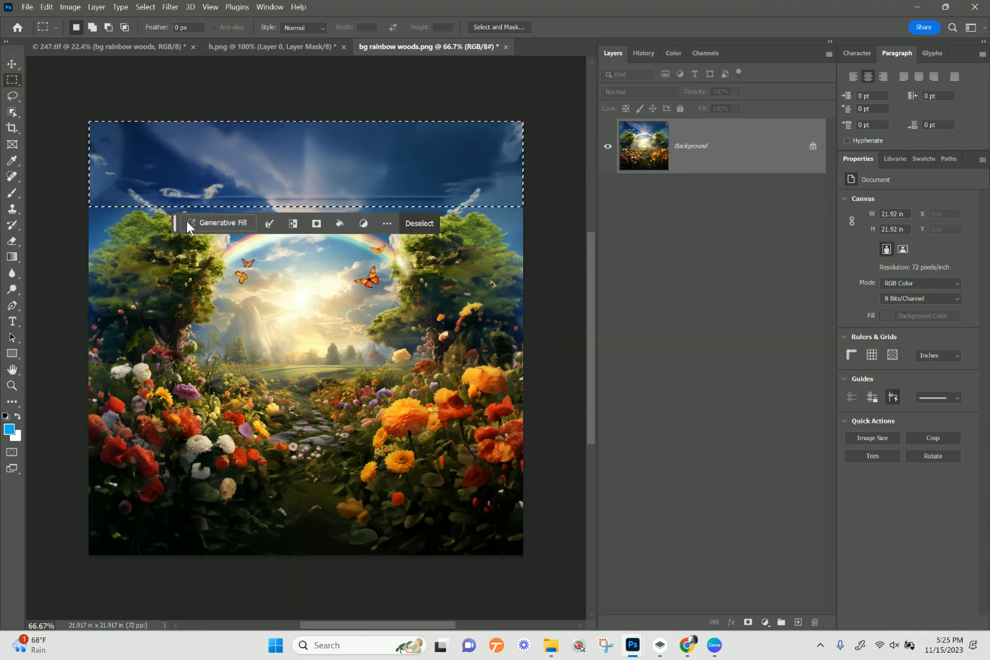
left_click(211, 221)
left_click(431, 229)
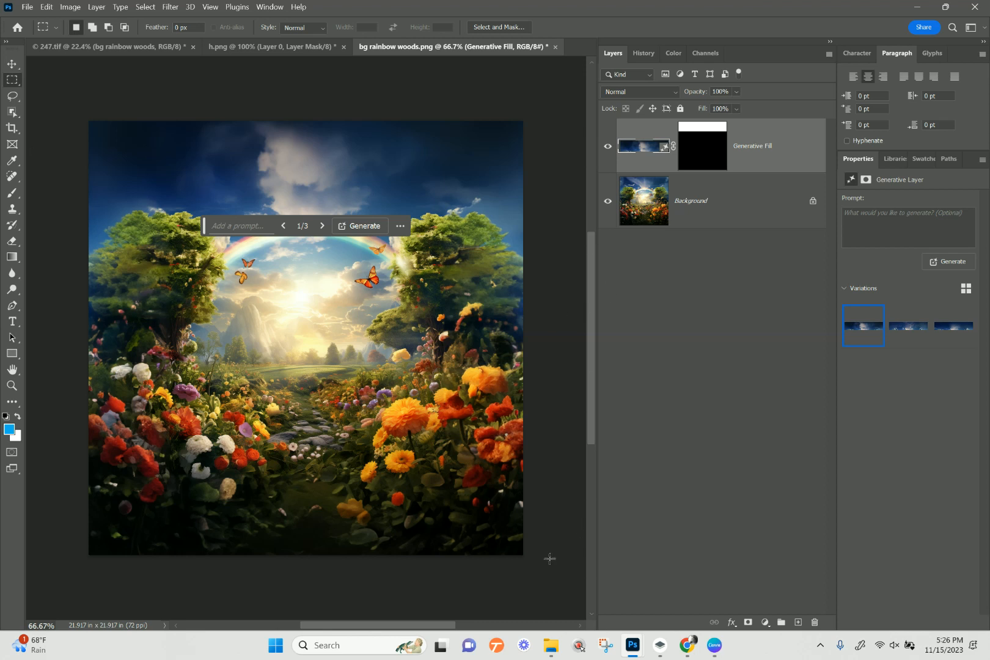
left_click(12, 128)
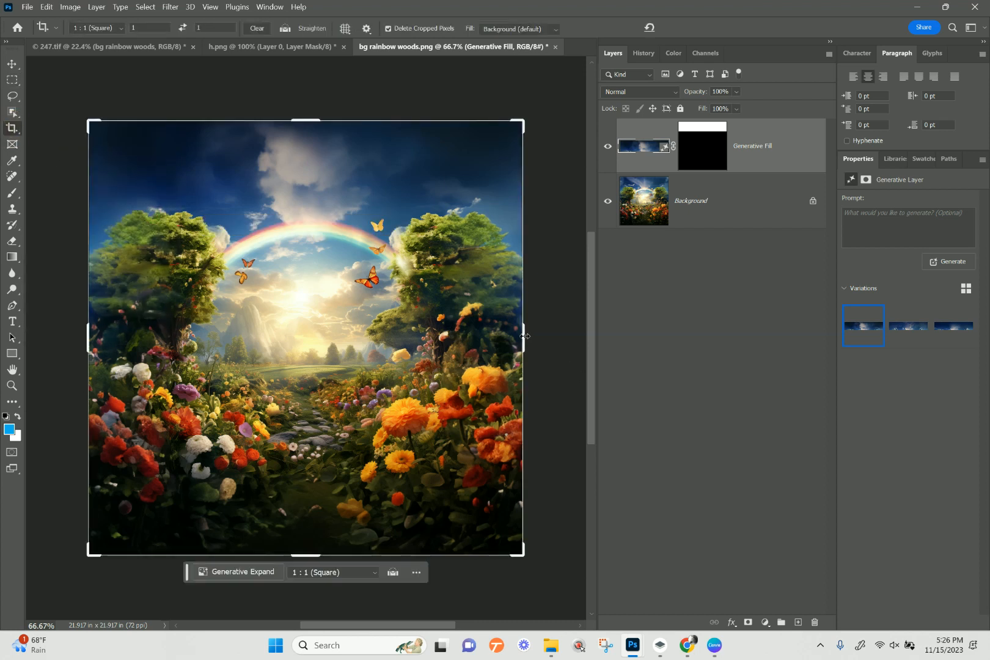
left_click_drag(524, 336, 534, 336)
key("ctrl+z")
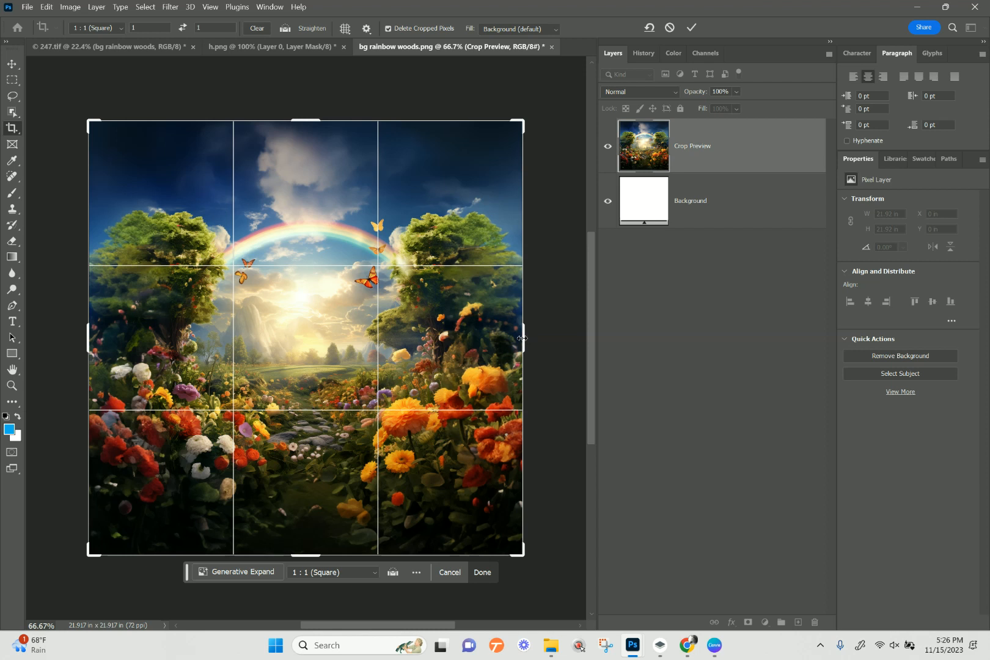
left_click_drag(522, 338, 536, 338)
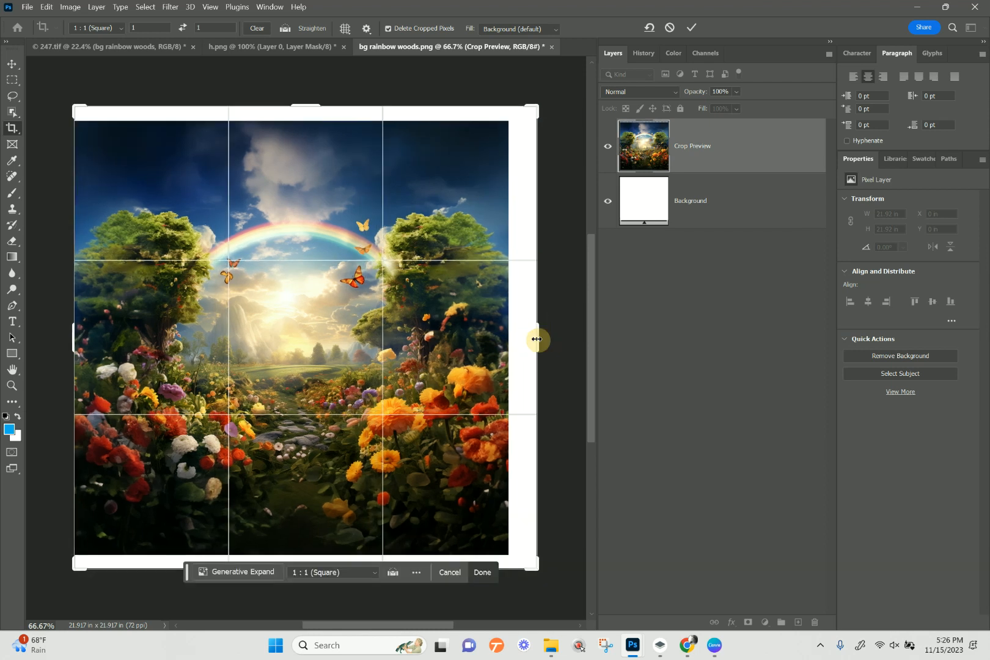
key("ctrl+z")
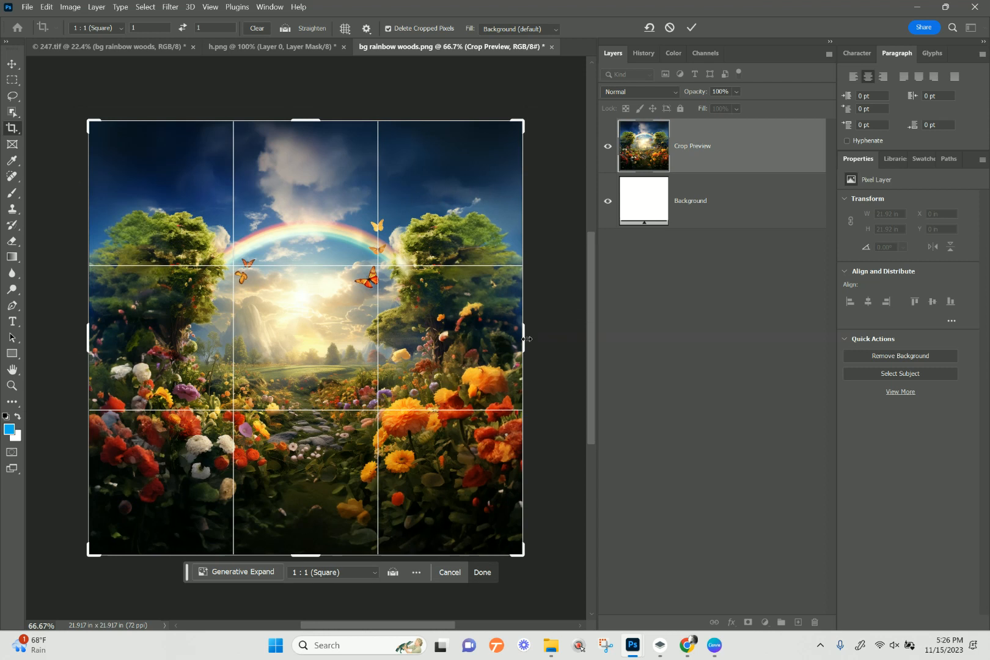
left_click(12, 64)
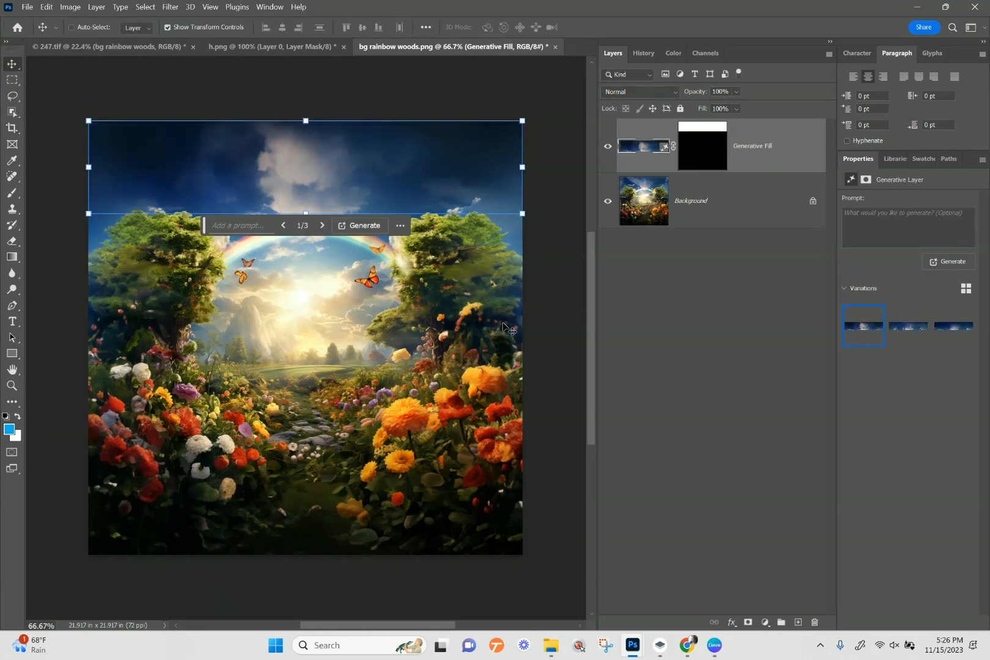
- Compare the three Generative Fill variations of the sky strip and keep the first one
left_click(766, 158)
left_click(906, 324)
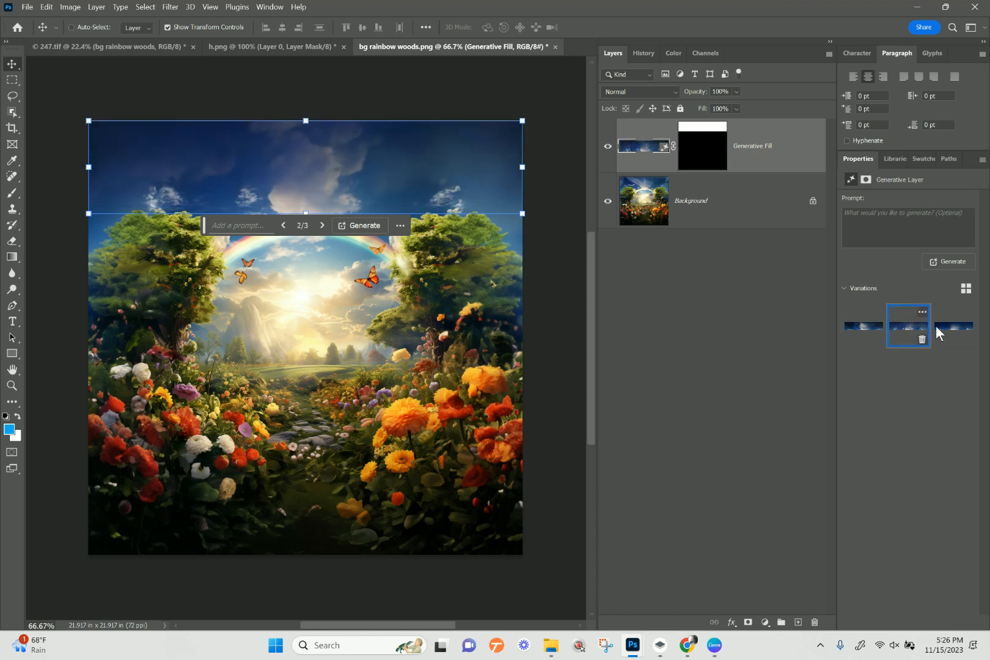
left_click(945, 328)
left_click(920, 330)
left_click(868, 327)
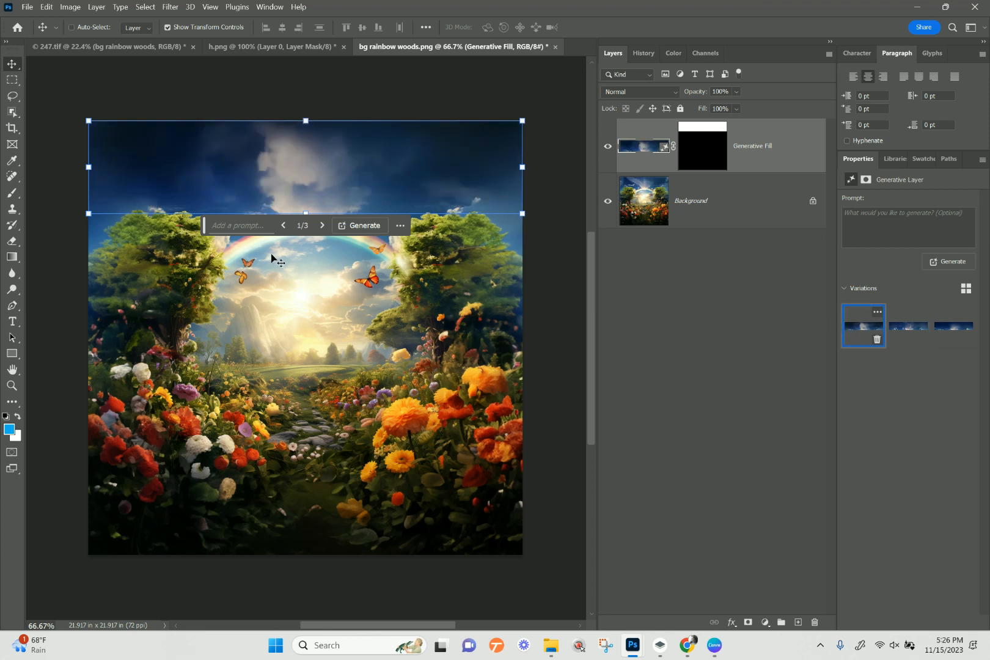
- Merge the sky's Generative Fill layer down into the Background
left_click_drag(205, 226, 229, 519)
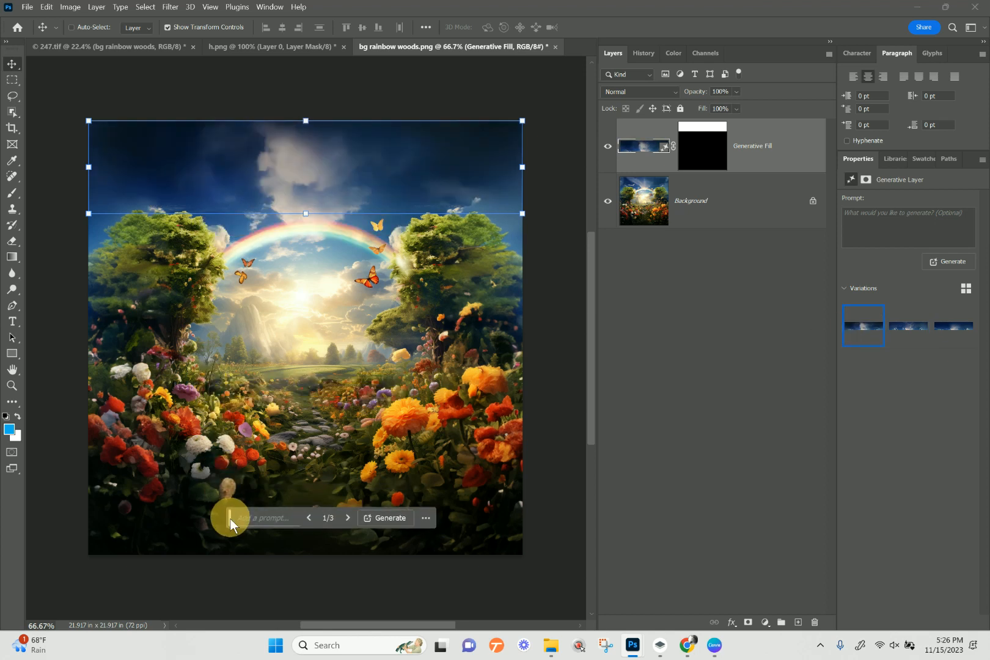
left_click(785, 157)
right_click(784, 157)
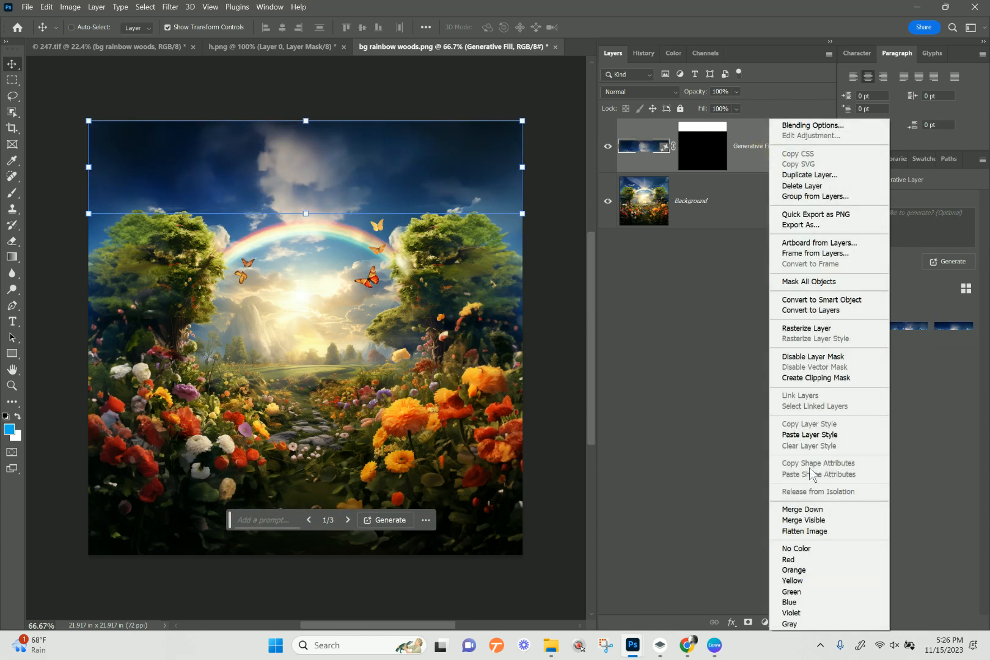
left_click(811, 509)
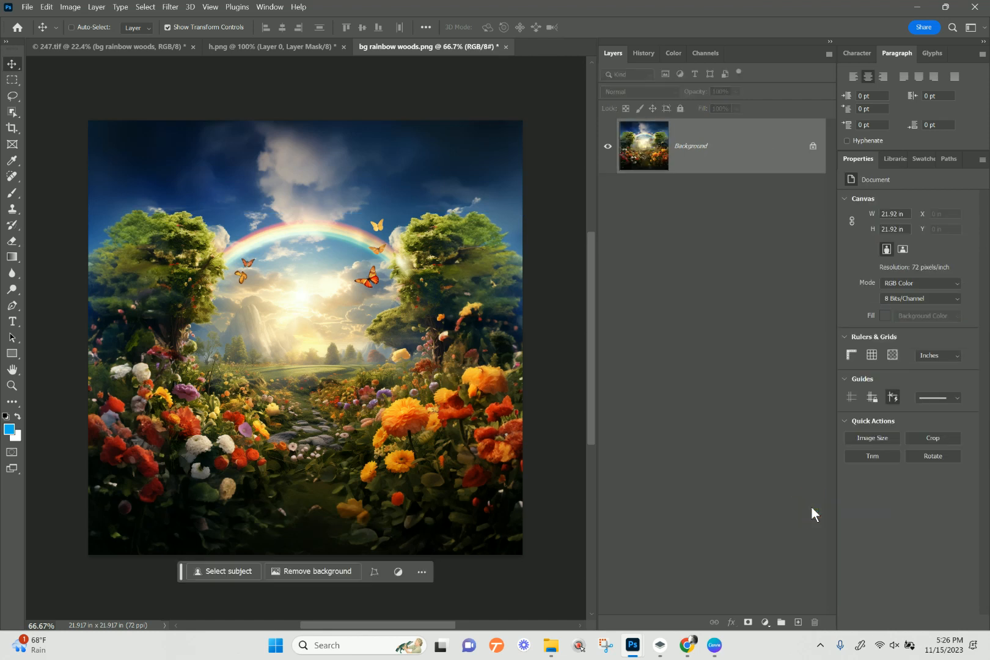
- Clear the 1:1 crop ratio, widen the canvas evenly on both sides to about 32.64 in, and commit the crop
key("ctrl+minus")
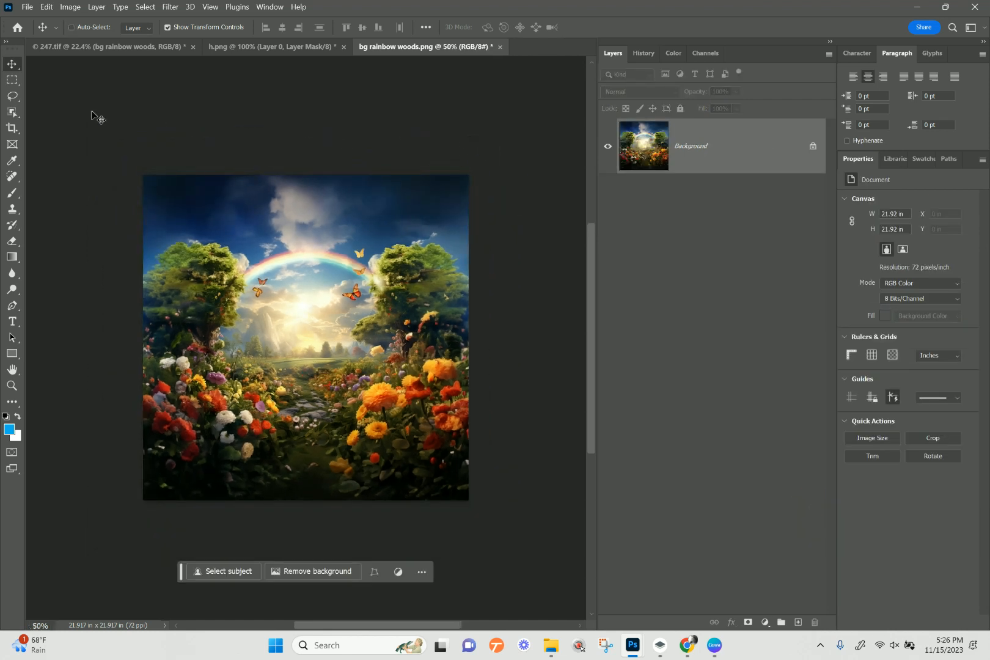
left_click(12, 128)
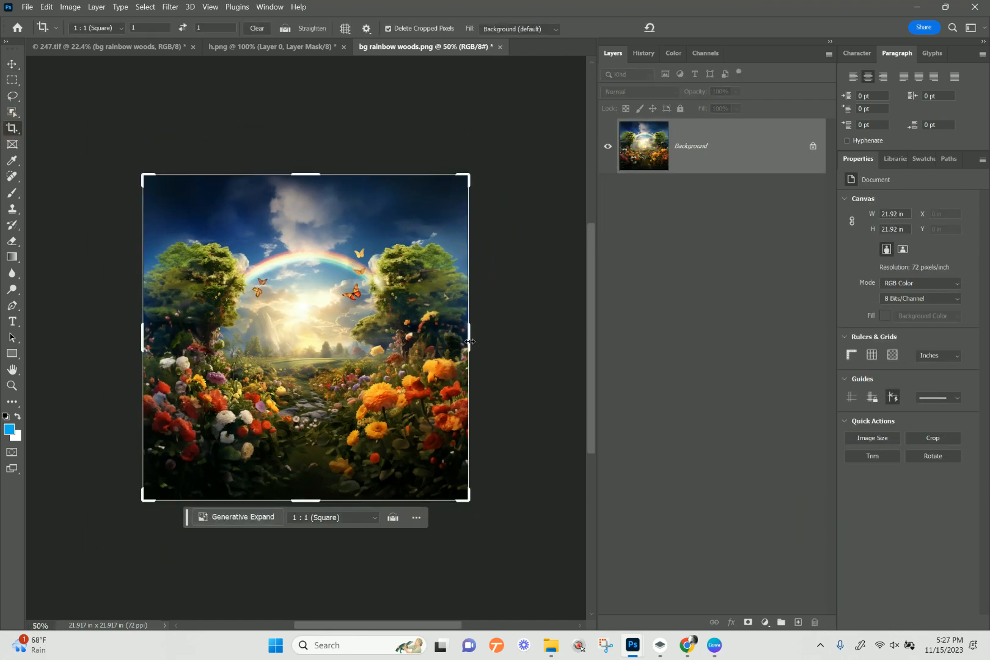
left_click_drag(469, 341, 478, 345)
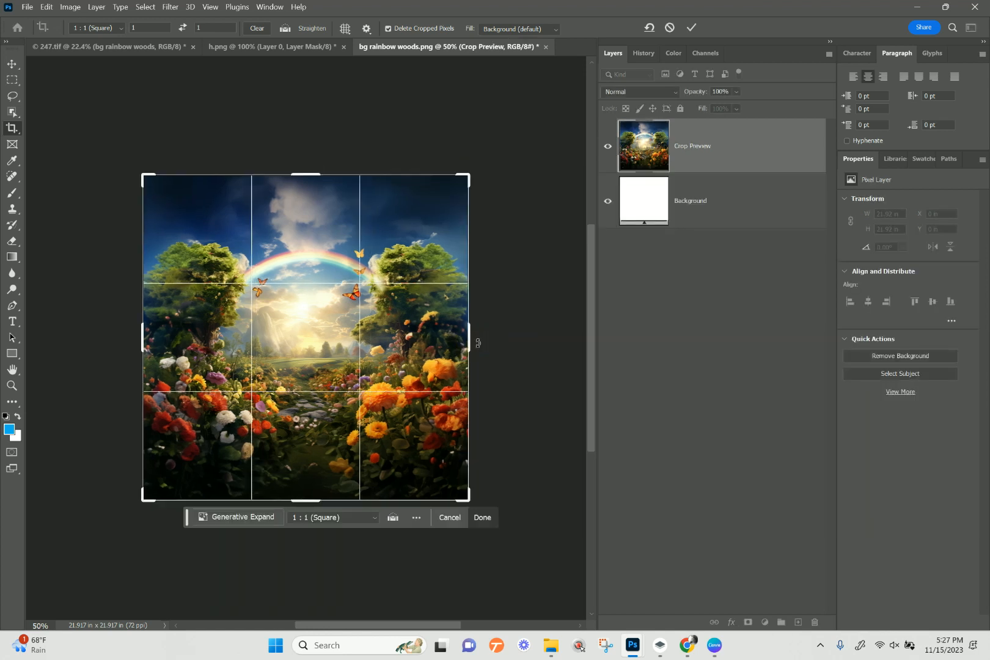
left_click(220, 23)
left_click(102, 29)
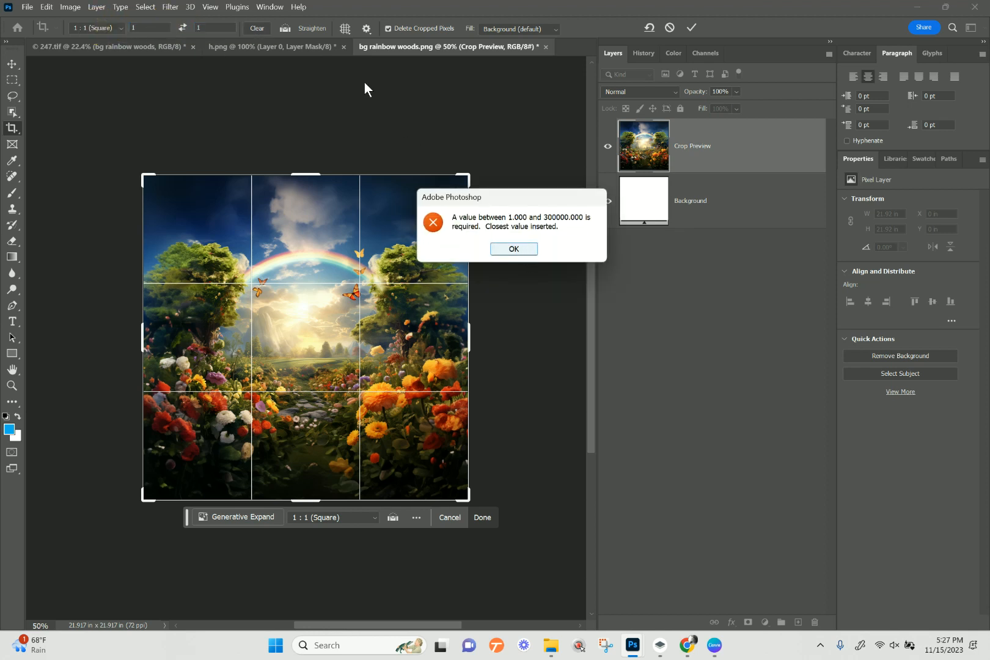
left_click(514, 248)
left_click(251, 27)
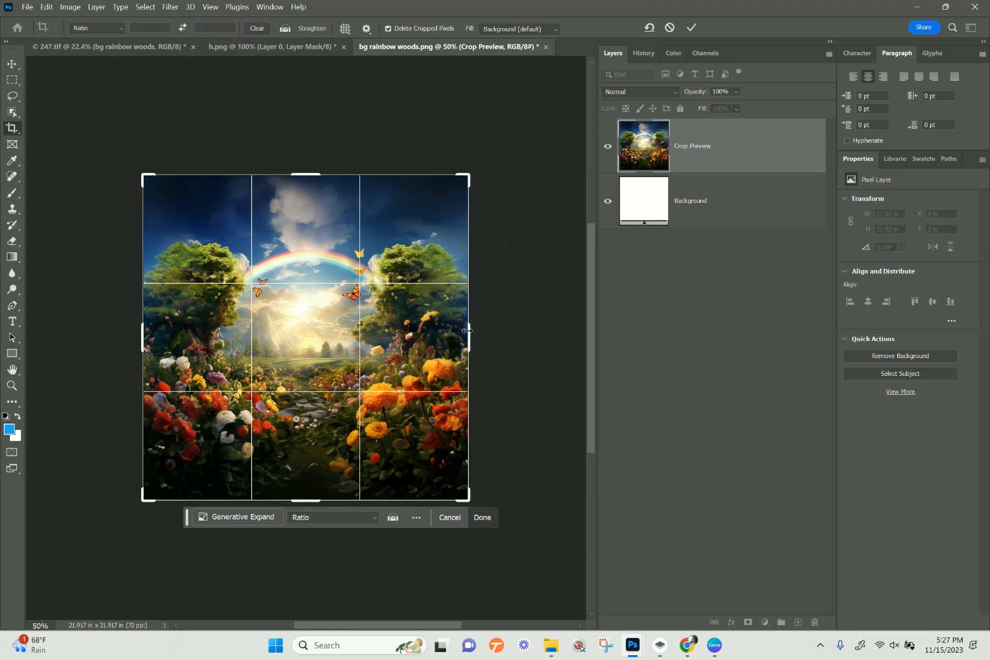
left_click_drag(467, 330, 547, 337)
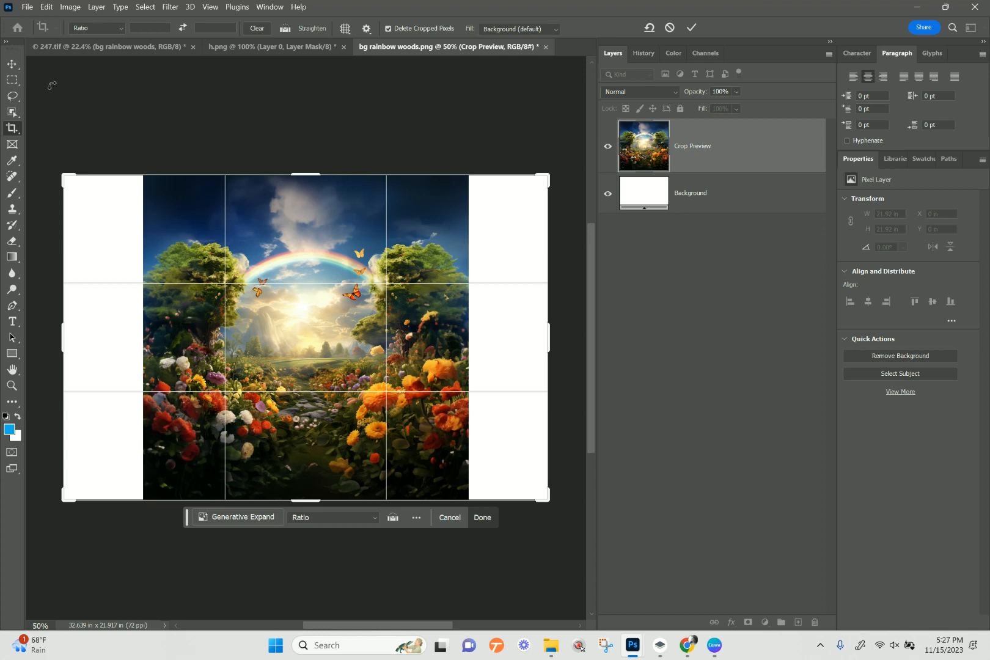
key("Return")
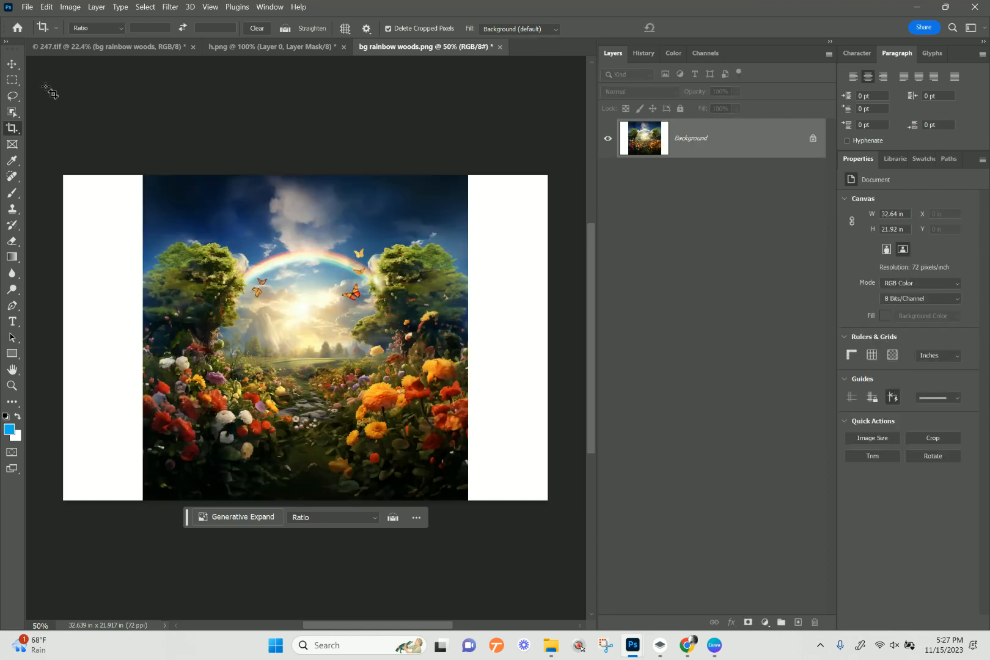
- Fill the white strip left of the garden, slightly overlapping the image, with Generative Fill without a prompt, and choose the third variation
left_click(14, 79)
left_click_drag(64, 176, 146, 522)
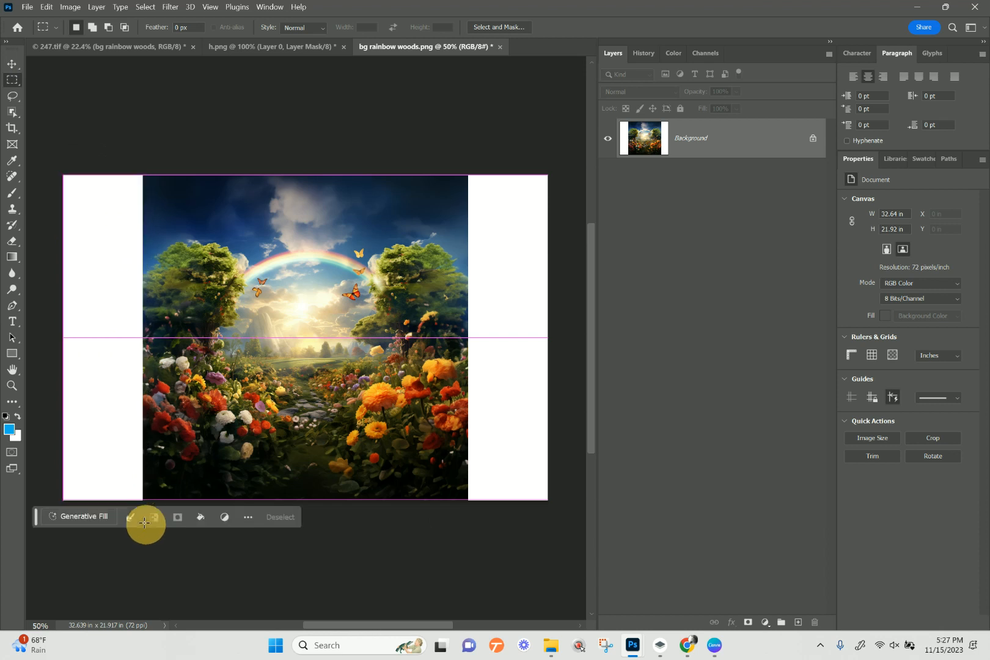
left_click(97, 518)
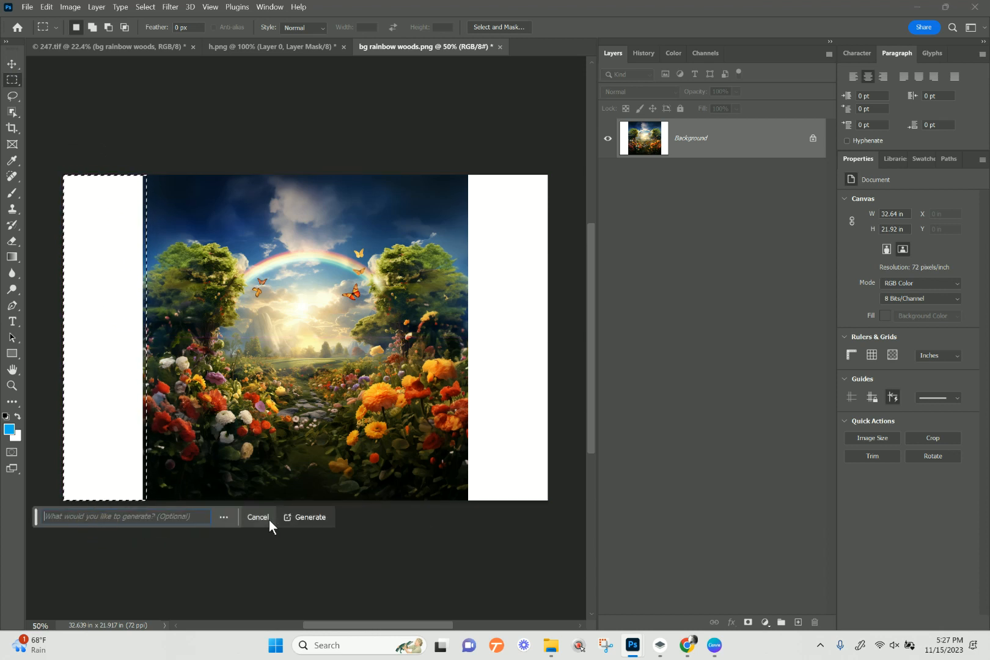
left_click(303, 517)
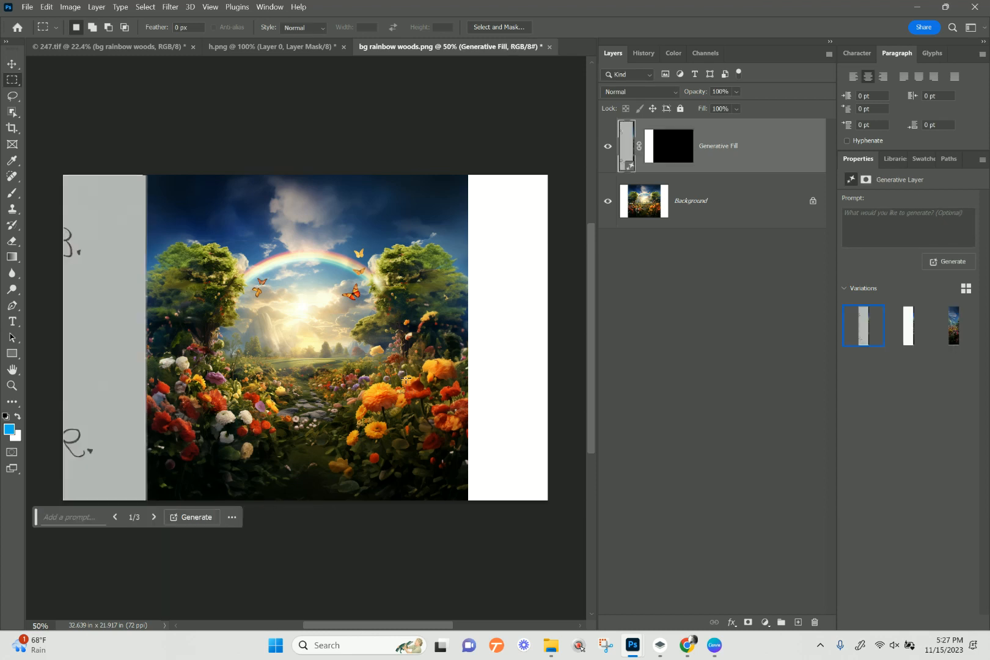
left_click(955, 324)
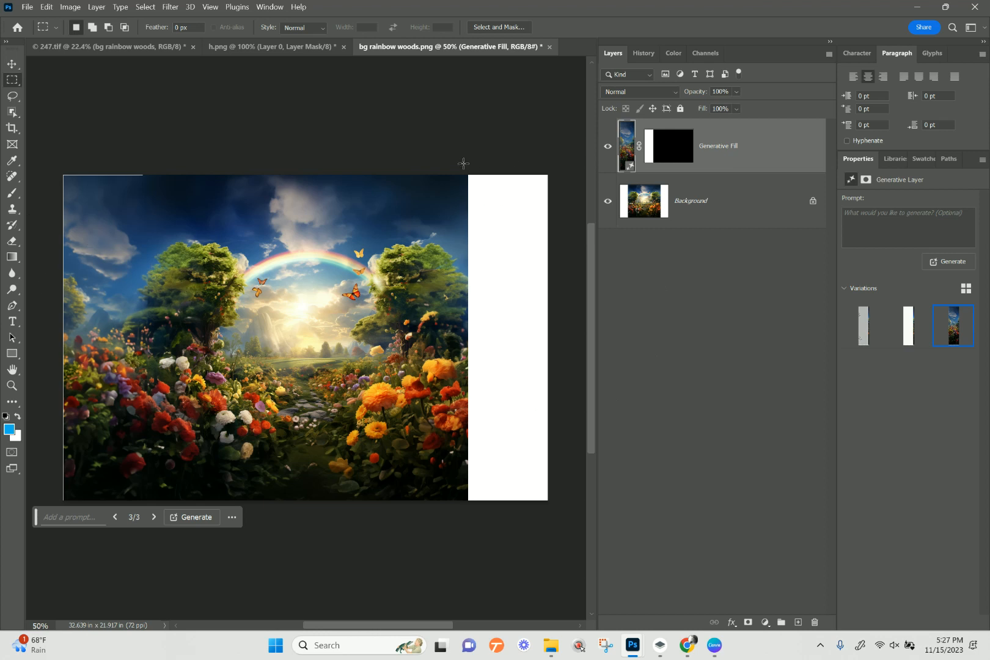
- Select the white strip right of the garden with a slight overlap, and merge the Generative Fill layer down into the Background
left_click_drag(463, 163, 584, 513)
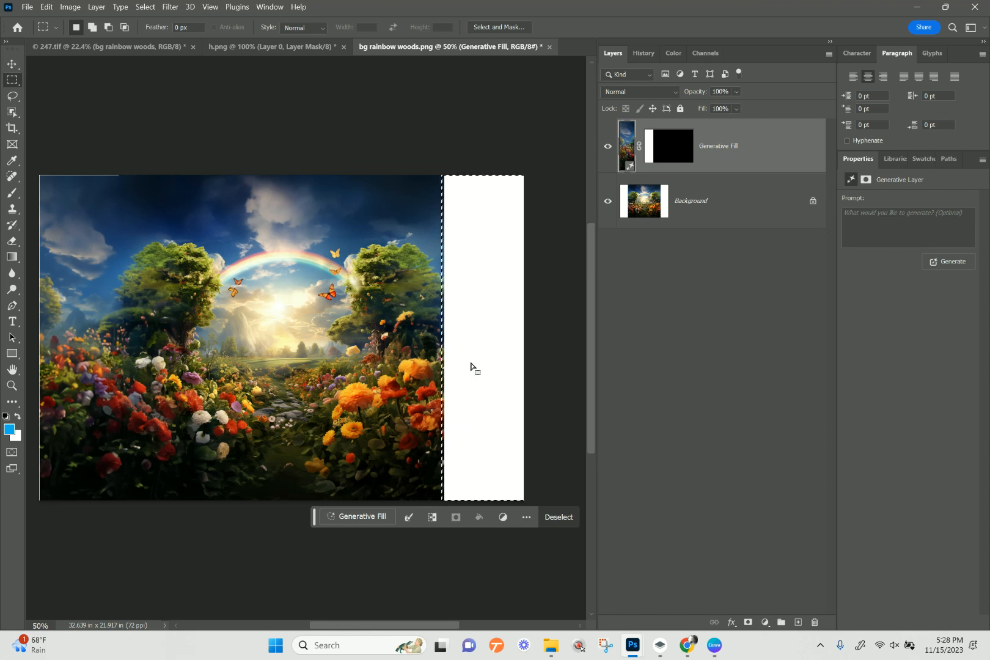
right_click(751, 154)
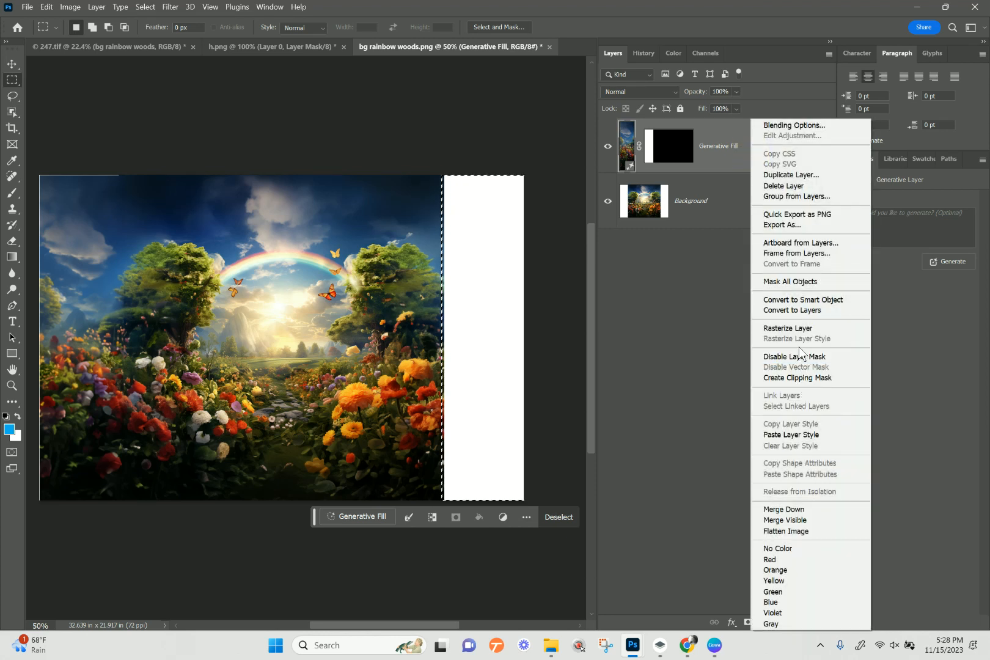
left_click(805, 513)
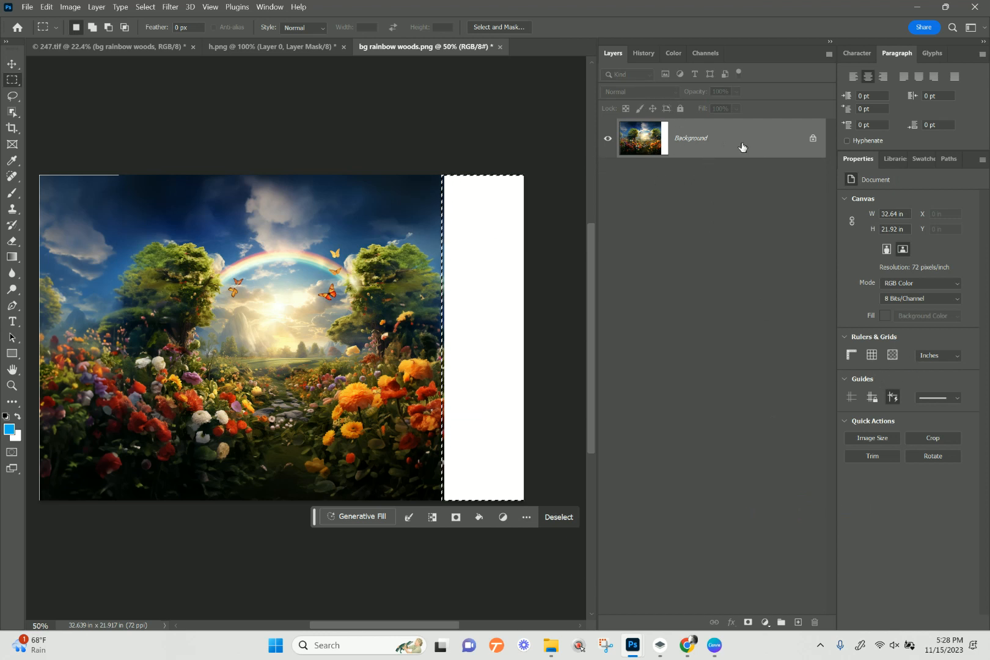
- Run Generative Fill without a prompt on the selected white strip, compare the variations, and choose the second one
left_click(355, 516)
left_click(552, 522)
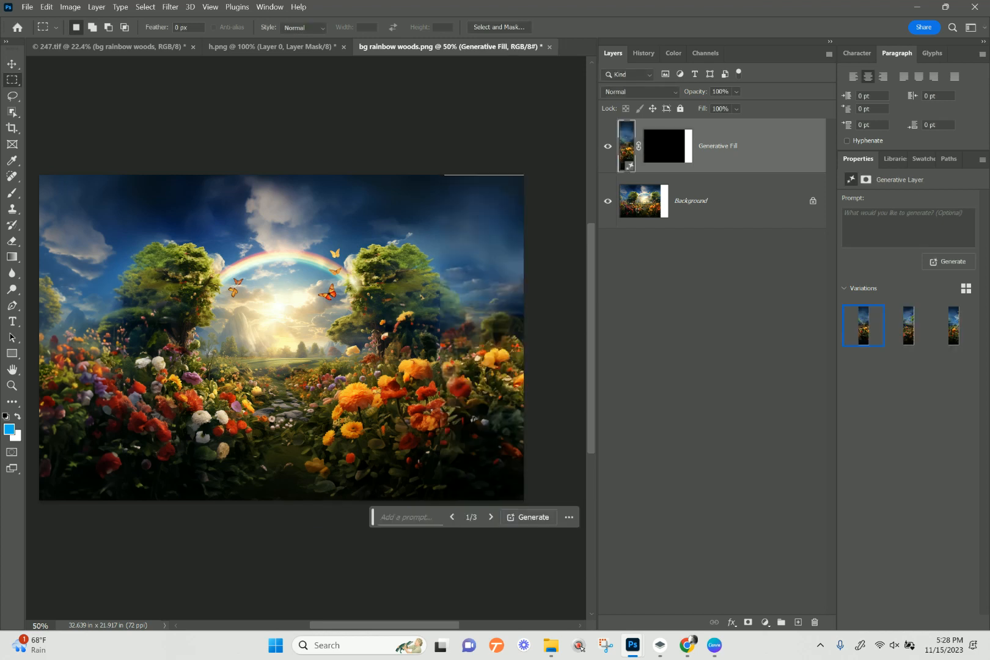
left_click(925, 334)
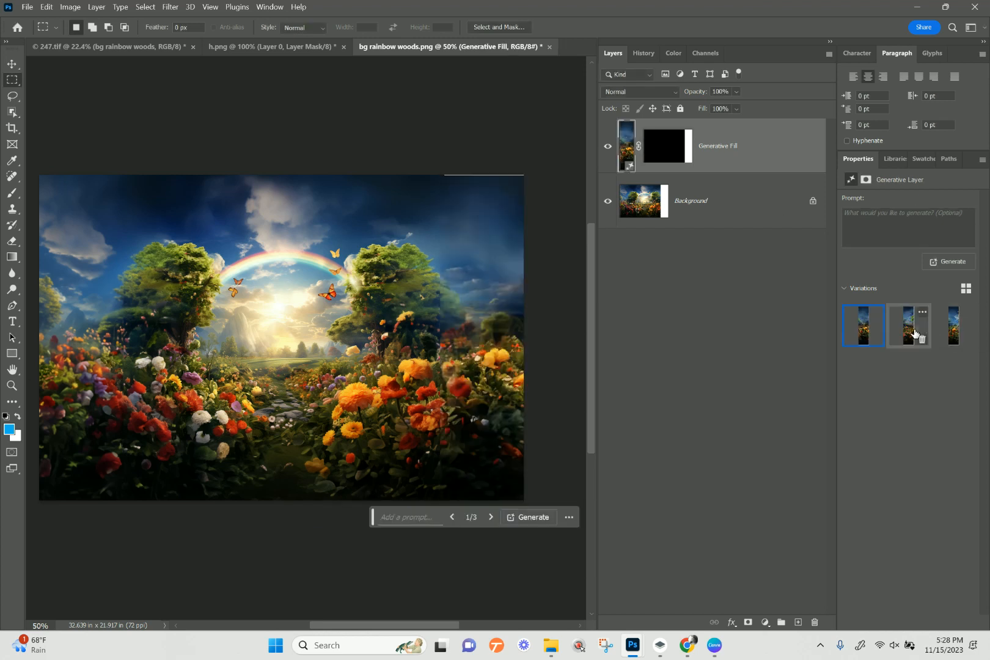
left_click(951, 328)
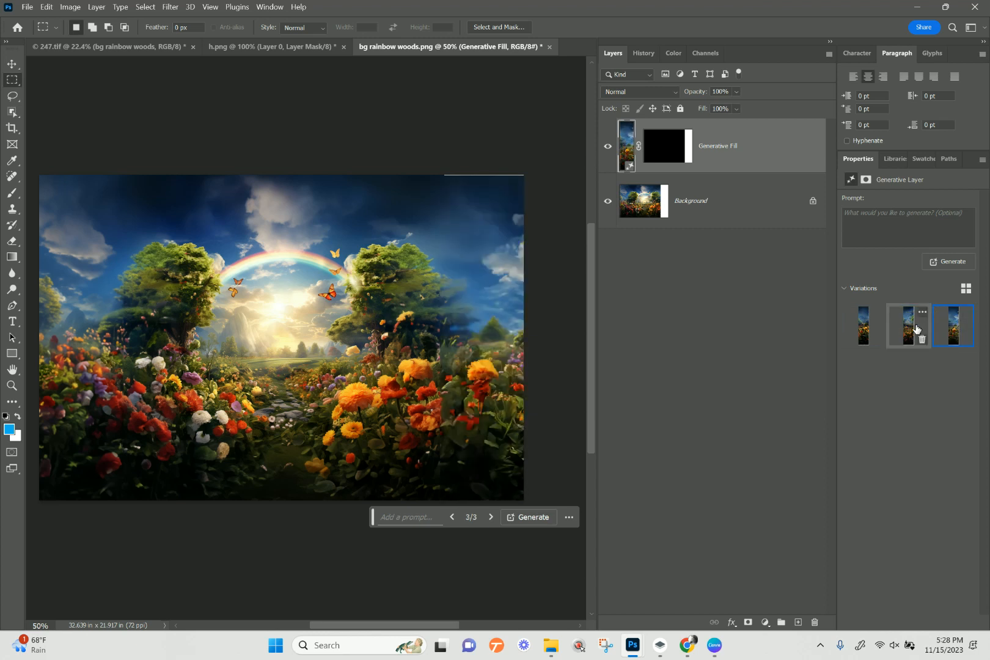
left_click(908, 327)
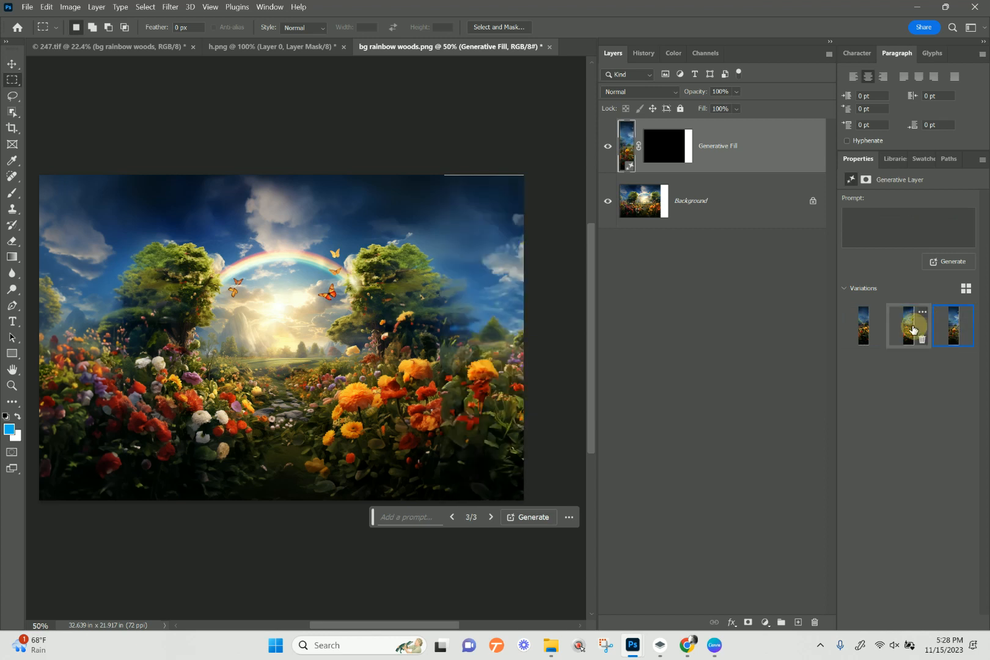
left_click(864, 327)
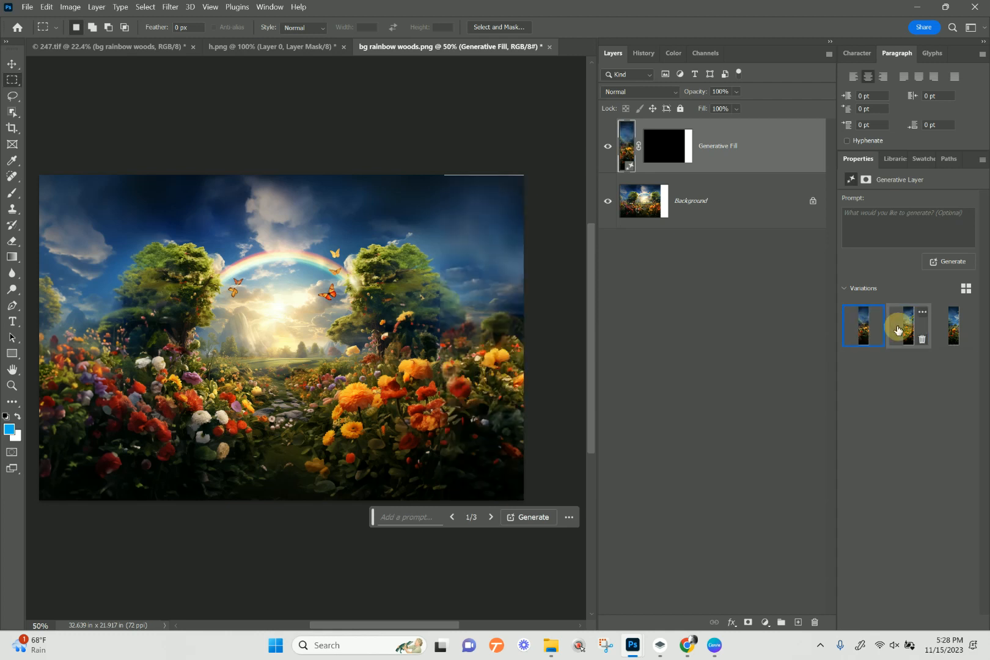
left_click(903, 326)
- Merge the Generative Fill layer down, then close bg rainbow woods.png and save its changes
right_click(735, 158)
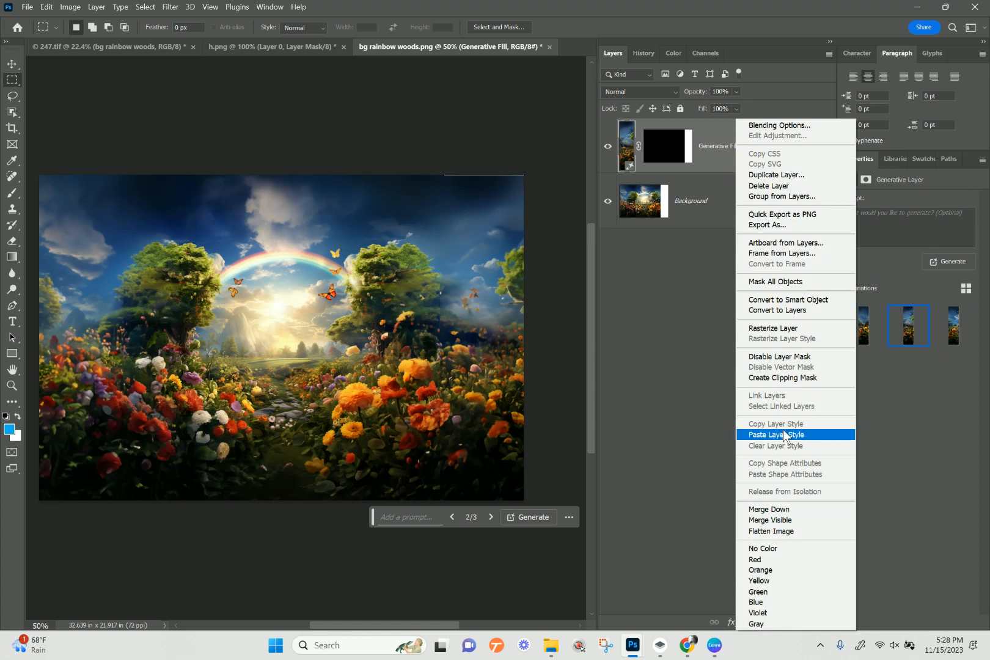
left_click(785, 511)
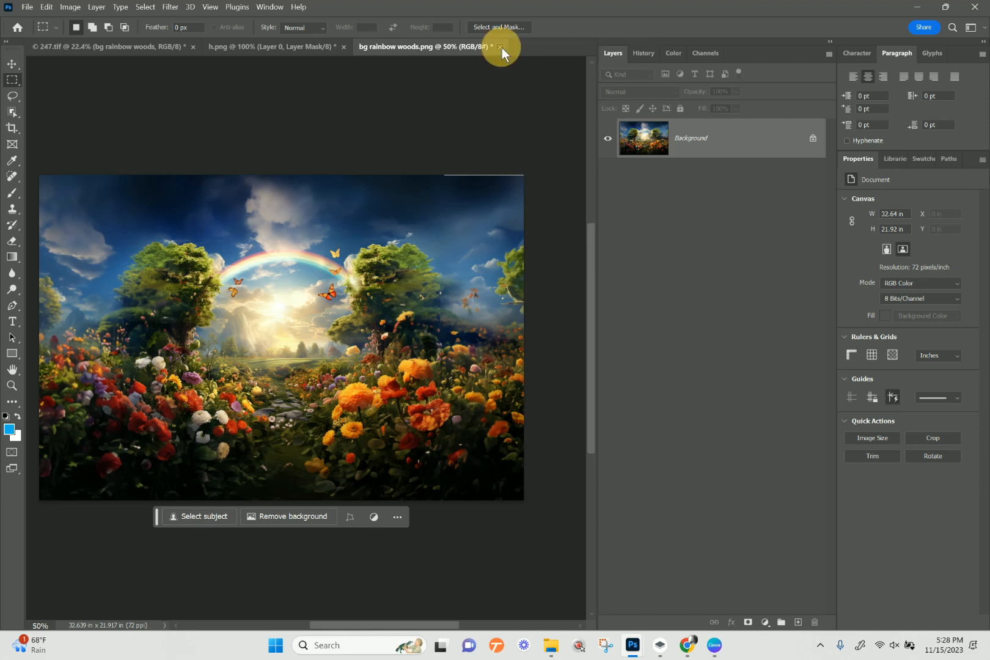
left_click(501, 47)
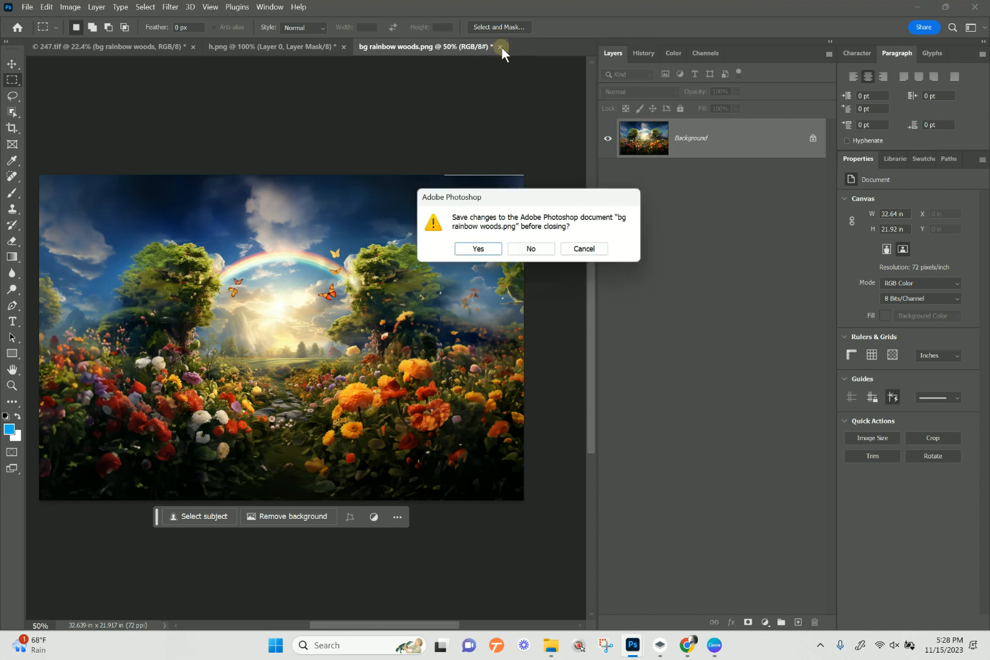
left_click(487, 248)
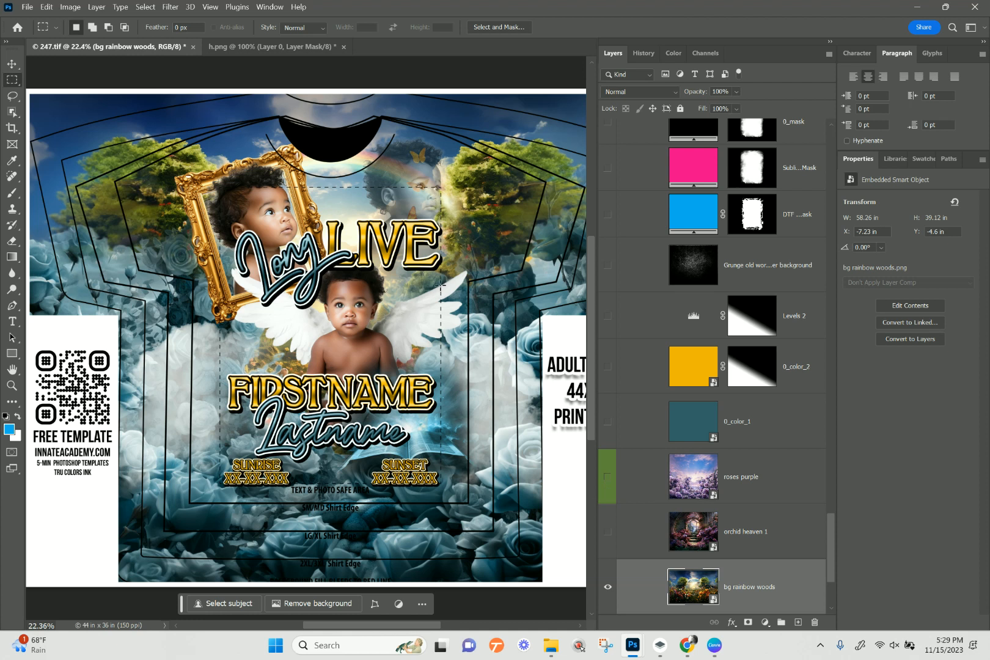
- Locate the roses purple layer from the blue roses in the shirt design and hide the 0_color_1 layer clipped above Group 4
left_click(12, 64)
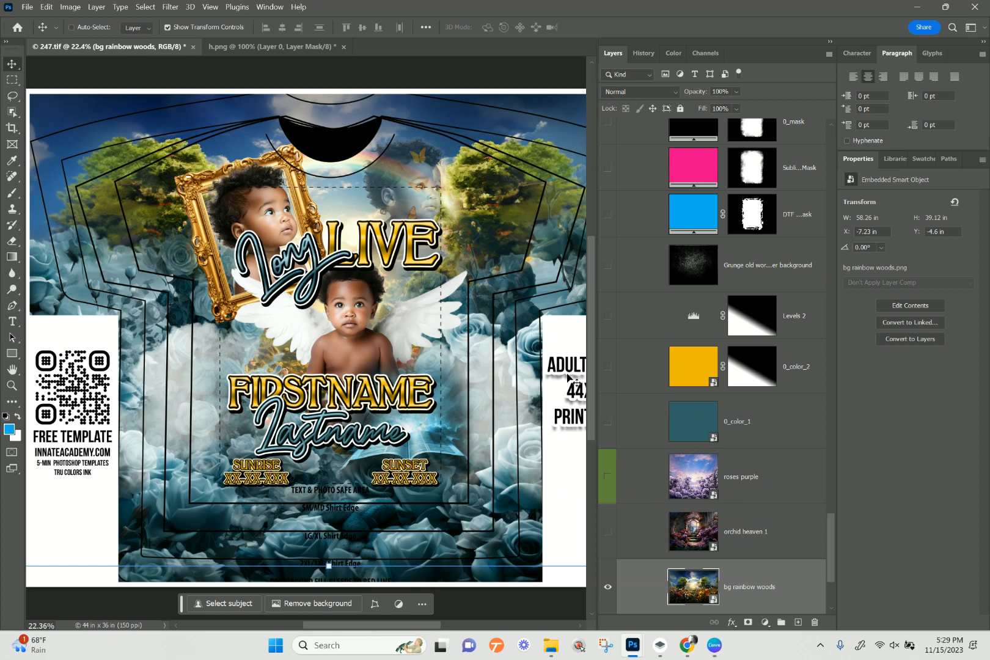
right_click(536, 344)
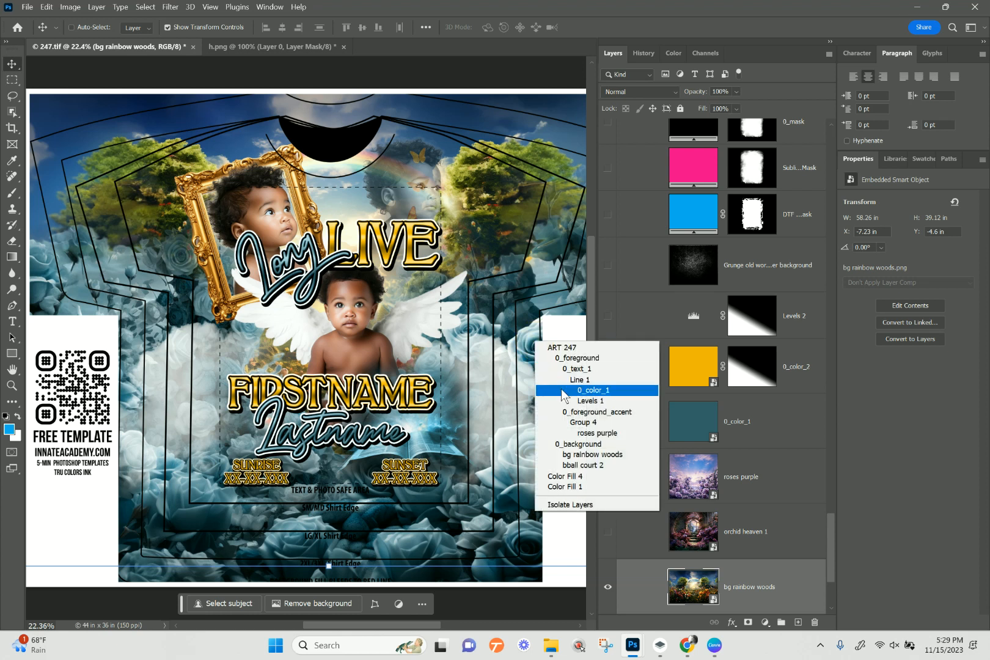
left_click(593, 433)
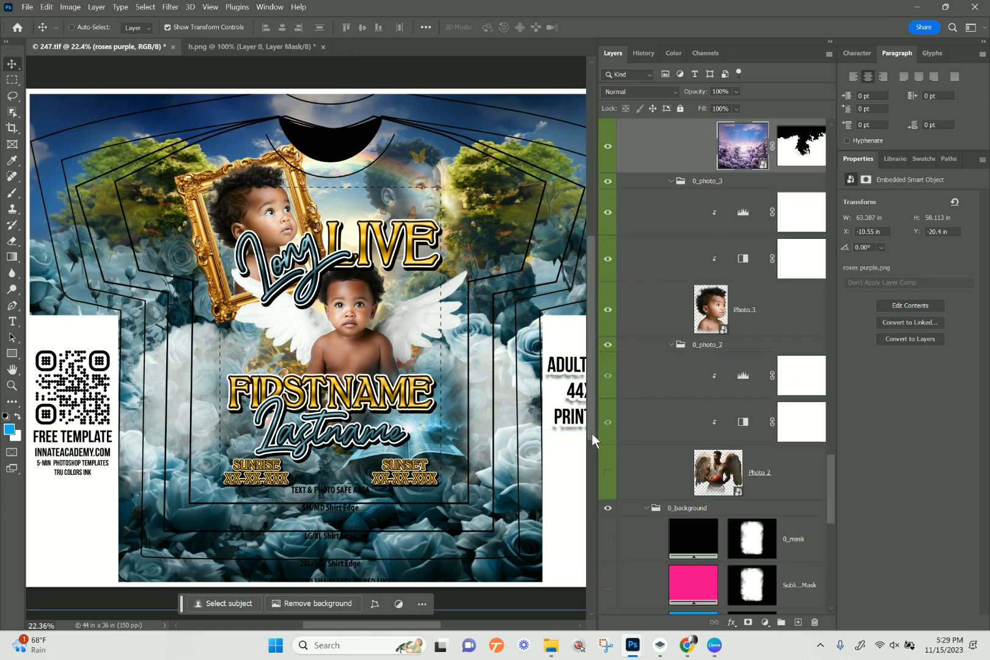
scroll(649, 307, "up", 4)
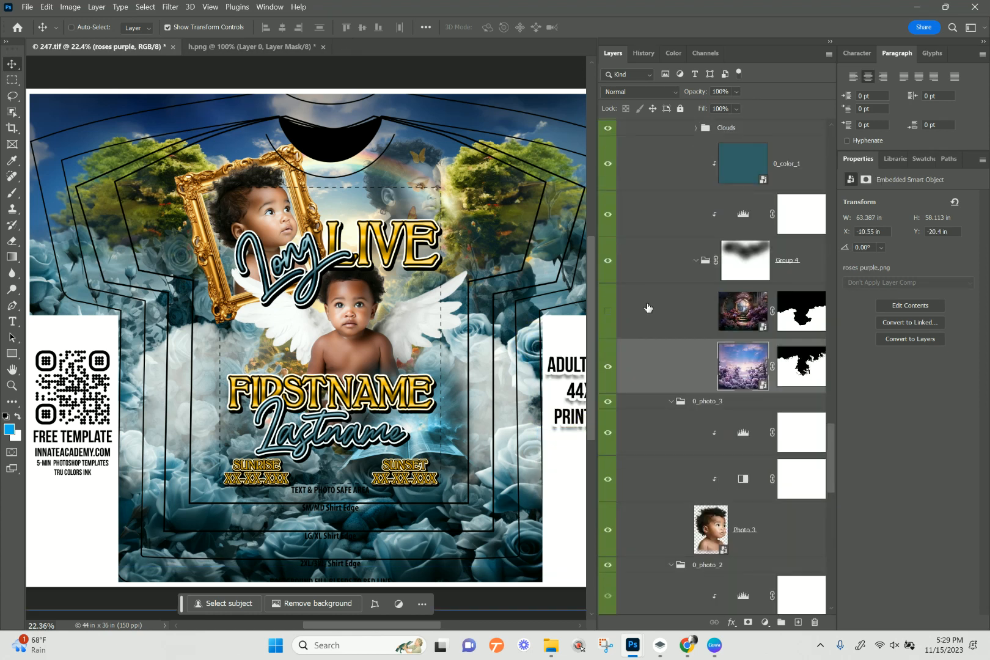
scroll(648, 307, "up", 2)
left_click(605, 283)
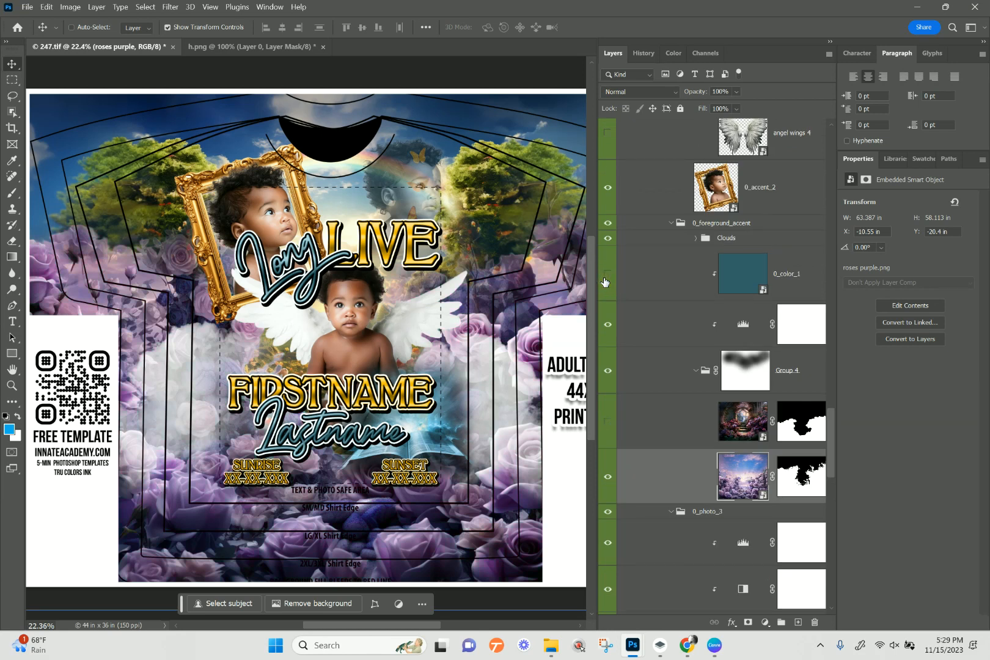
- Preview the 0_color_1 tint on the foreground flowers by switching its visibility on and off
left_click(605, 282)
left_click(605, 281)
left_click(608, 281)
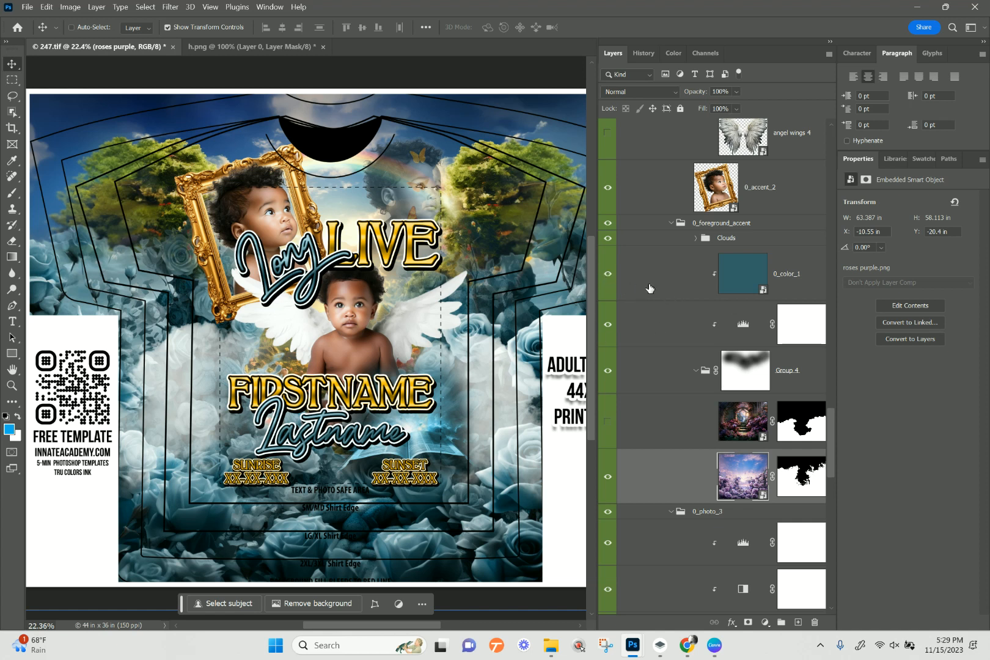
left_click(608, 277)
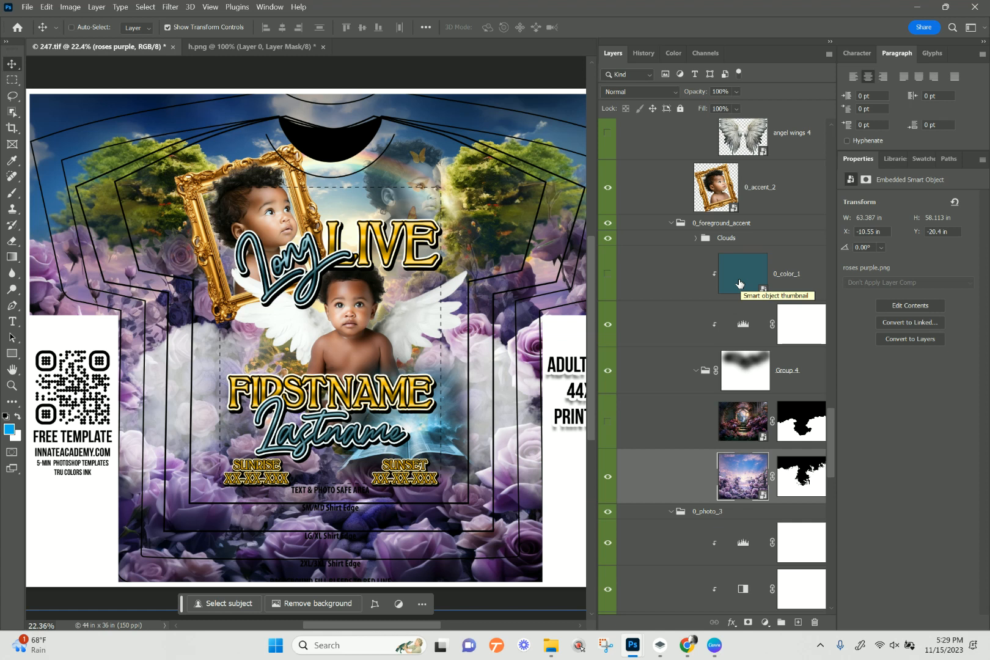
- Hide the masked roses purple foreground layer and duplicate the bg rainbow woods background layer under the same name
left_click(607, 478)
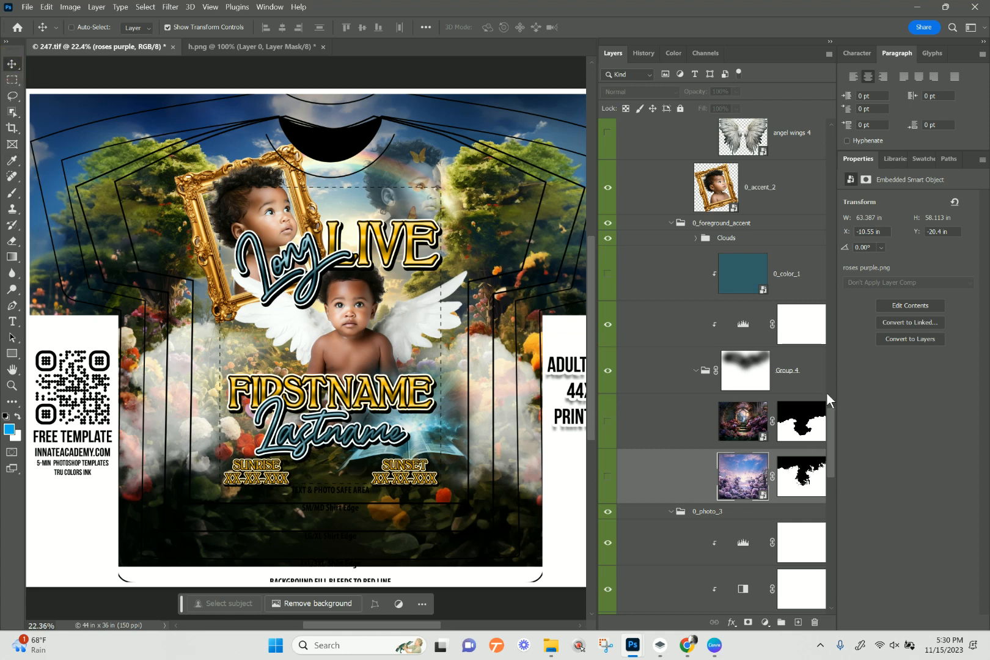
left_click_drag(832, 424, 838, 583)
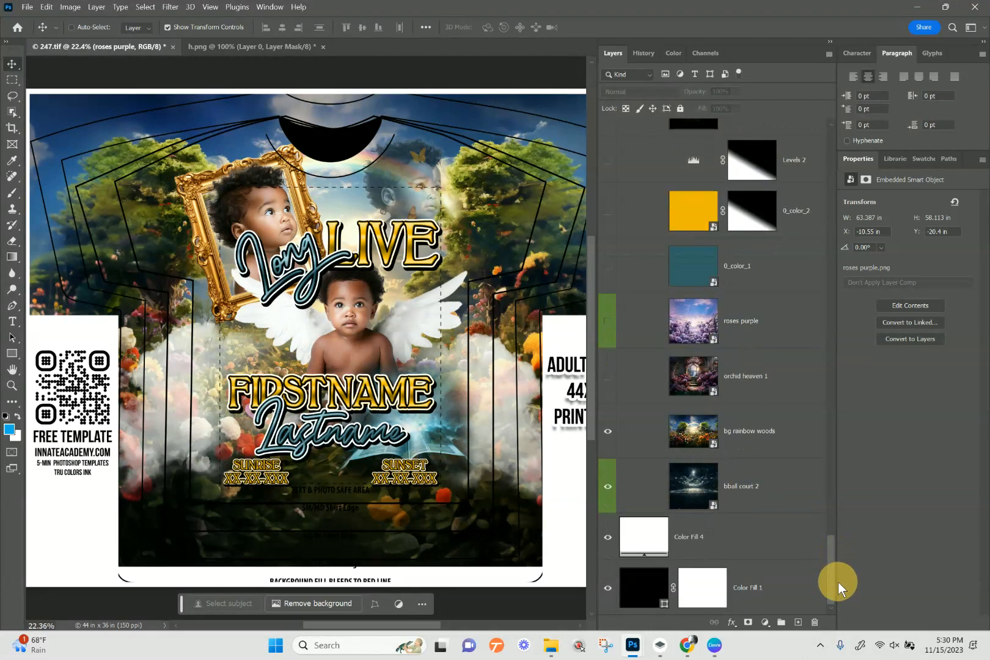
left_click(756, 445)
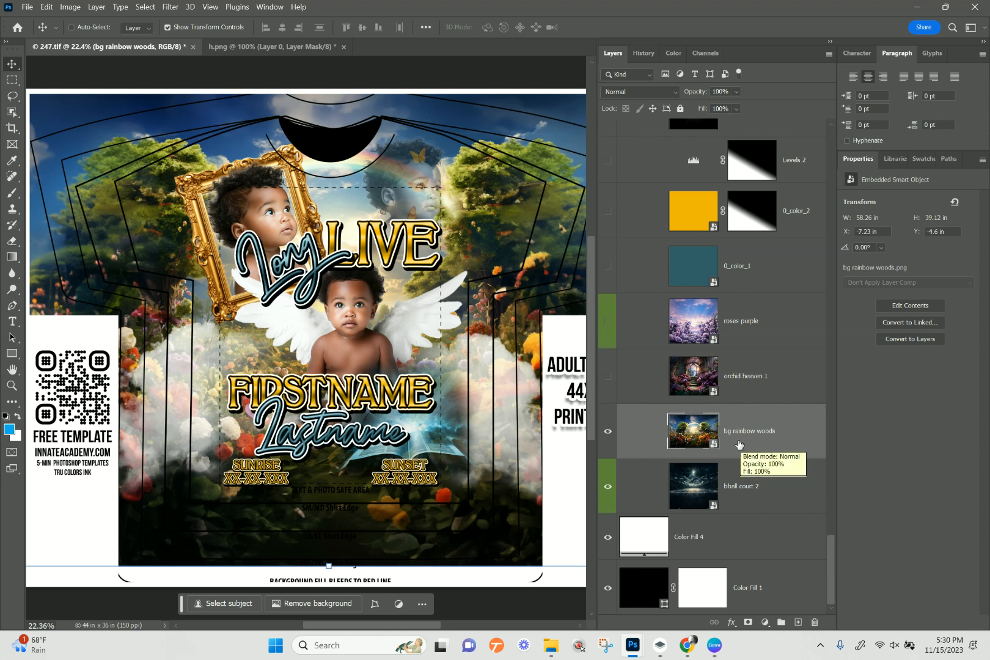
right_click(738, 444)
left_click(782, 130)
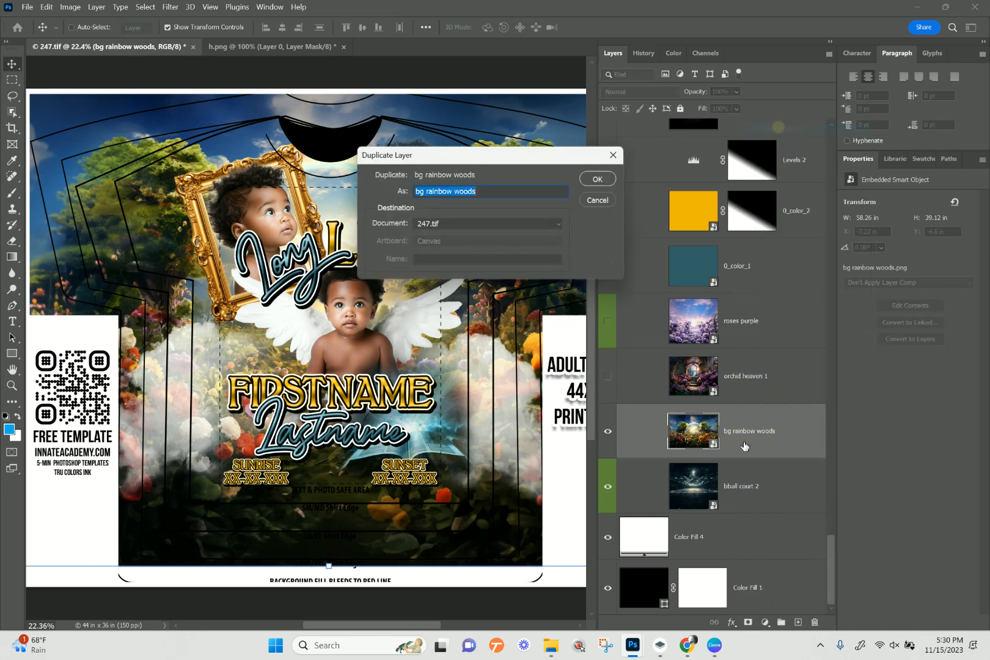
left_click(597, 180)
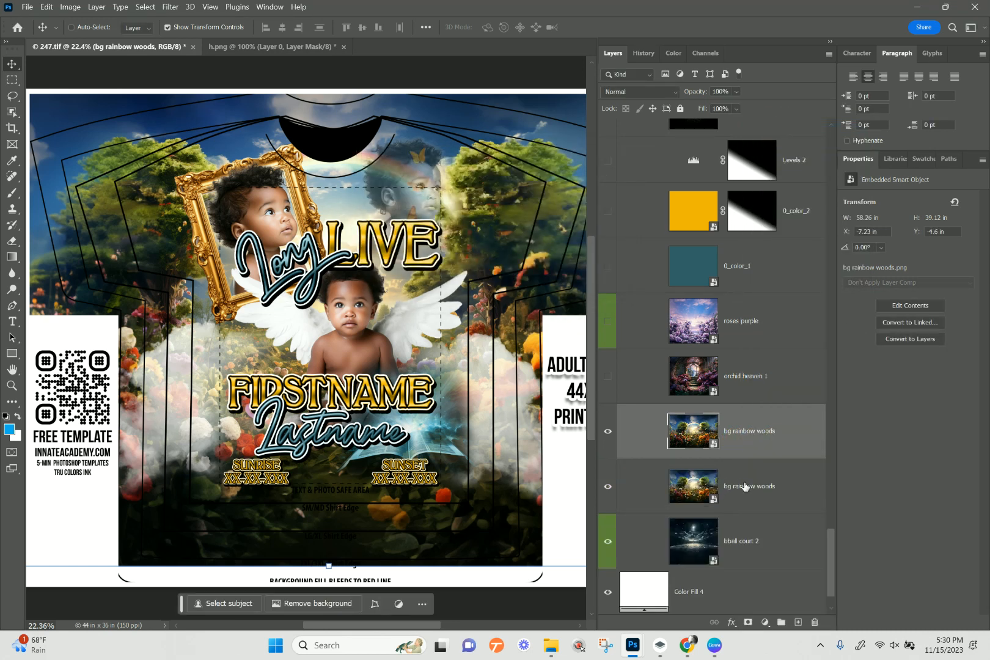
- Link the two bg rainbow woods layers together and select the upper copy
left_click(745, 487, "shift")
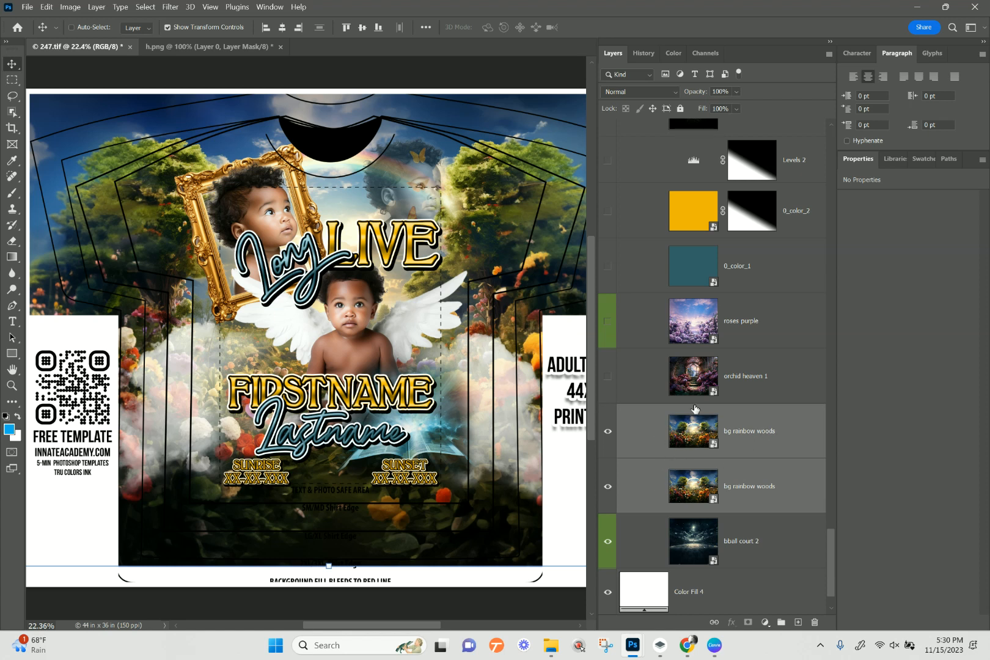
left_click(710, 623)
left_click(786, 441)
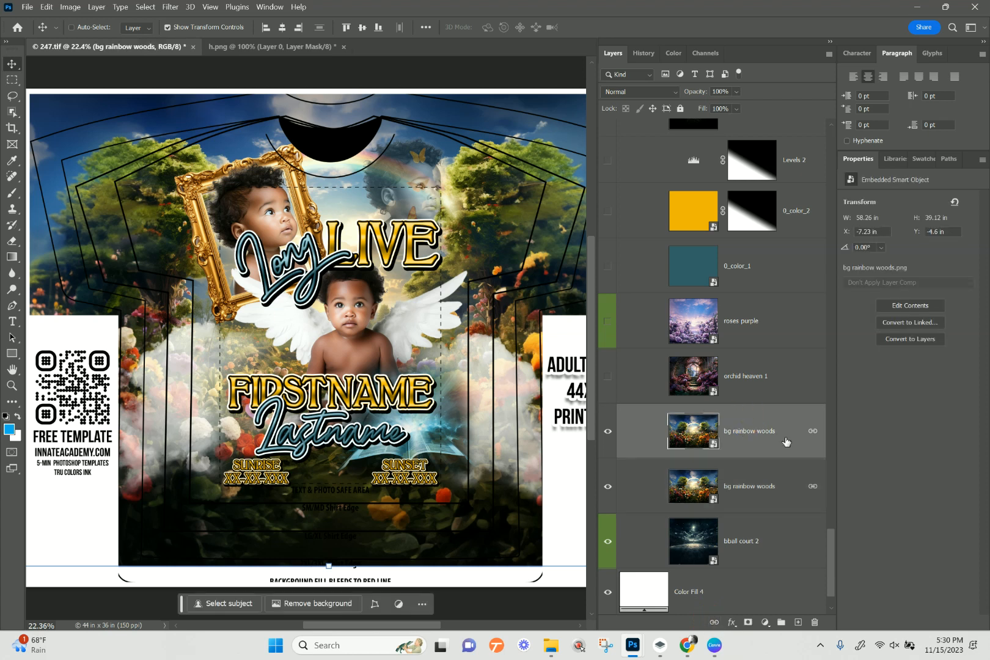
- Move the upper bg rainbow woods copy into Group 4, between the masked orchid and roses purple layers
left_click_drag(734, 442, 731, 217)
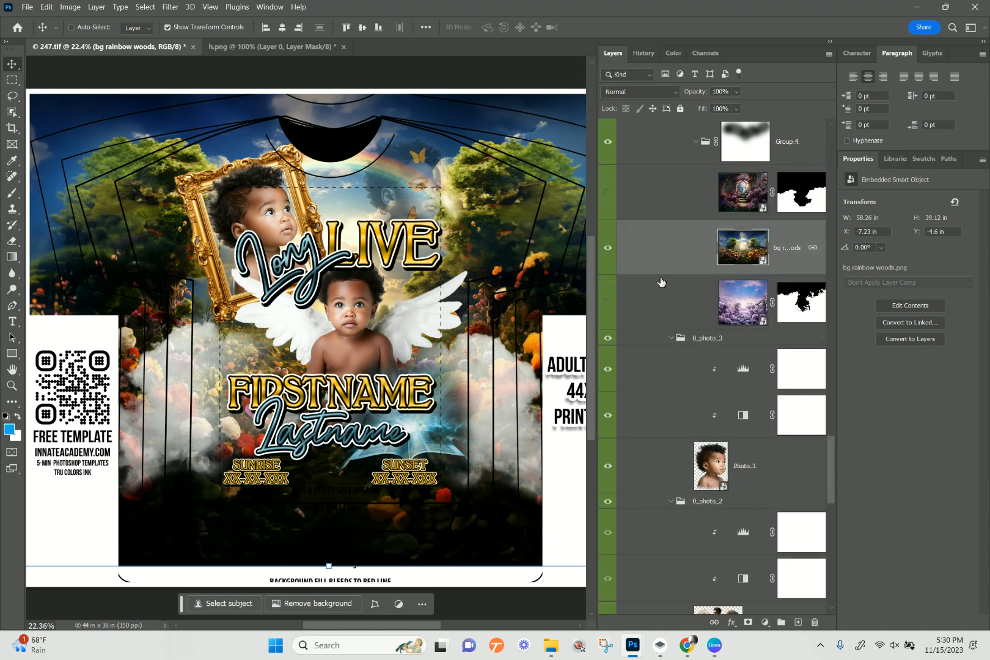
scroll(661, 282, "up", 2)
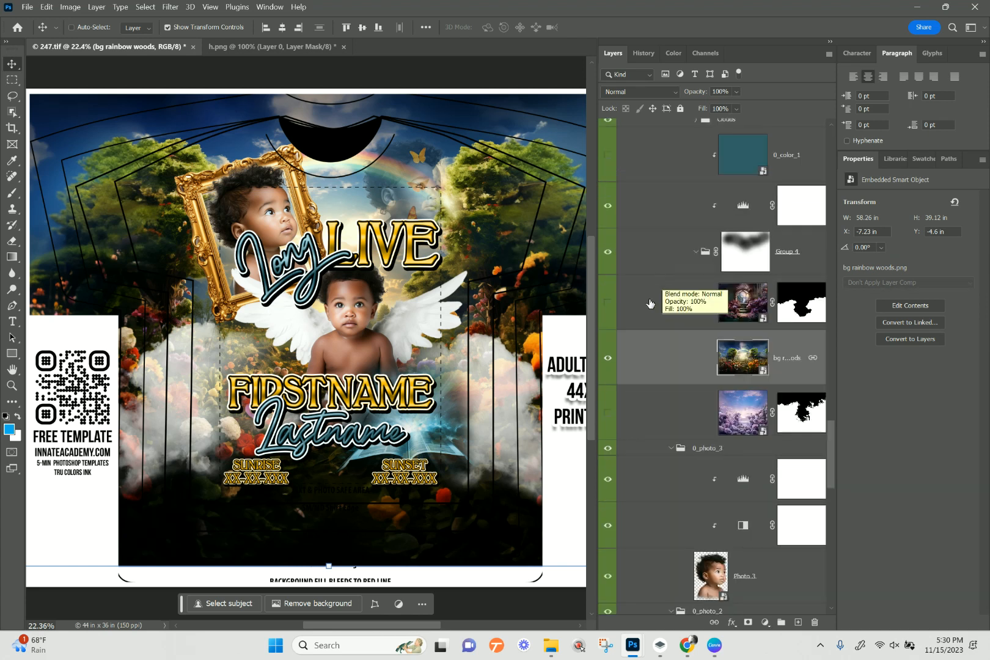
left_click(652, 371)
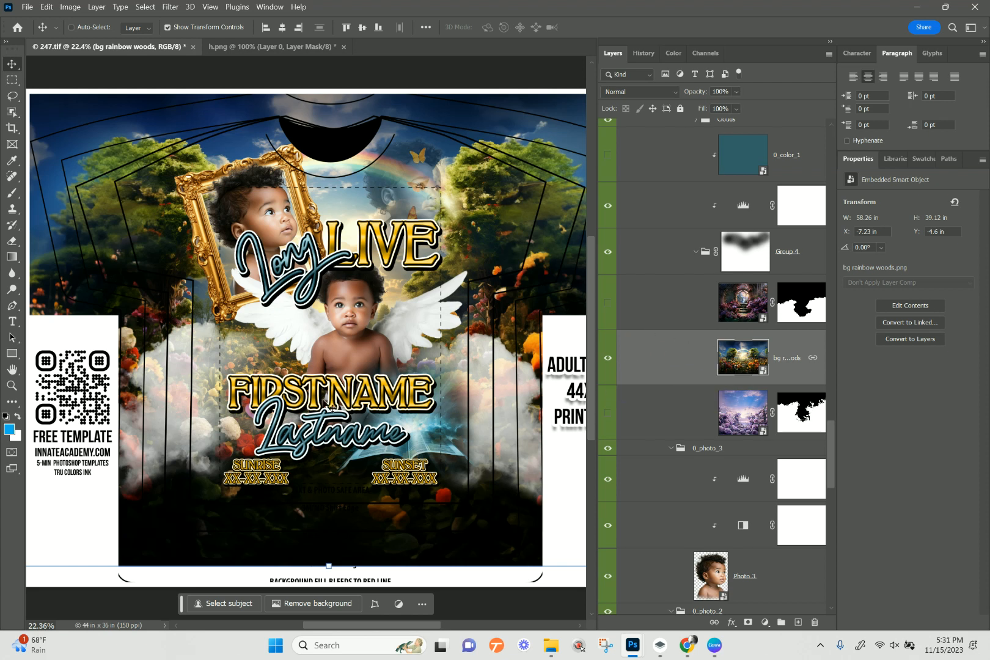
- Place the bg rainbow woods copy directly below the top-level 0_accent_2 layer and reposition the linked backgrounds over the shirt template
left_click_drag(680, 355, 697, 447)
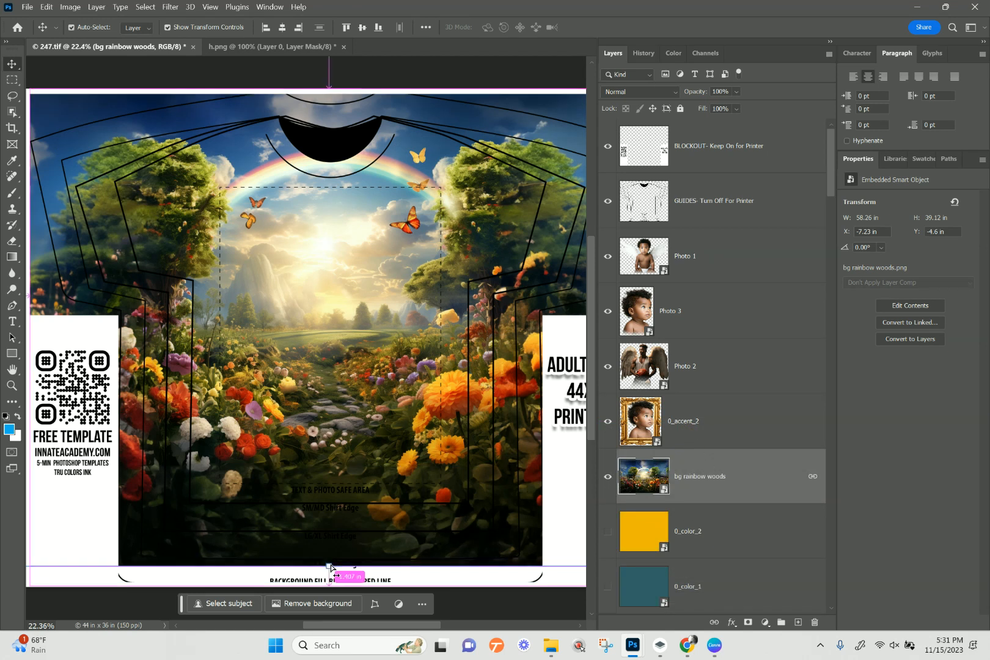
key("ctrl+minus")
mouse_move(360, 394)
left_mouse_down()
mouse_move(365, 411)
mouse_move(365, 399)
left_mouse_up()
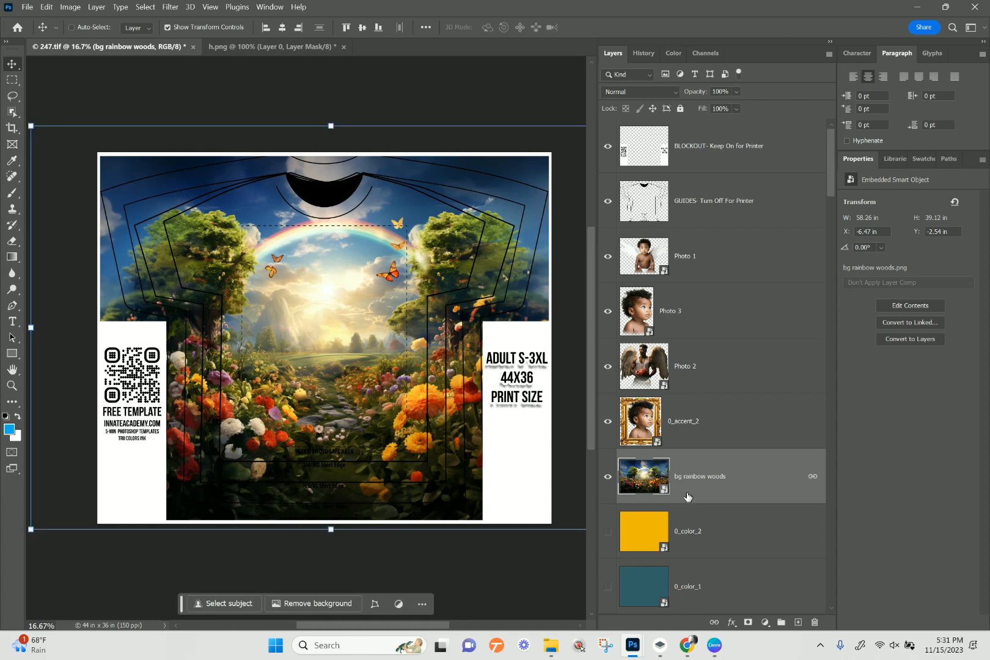
left_click_drag(330, 365, 339, 341)
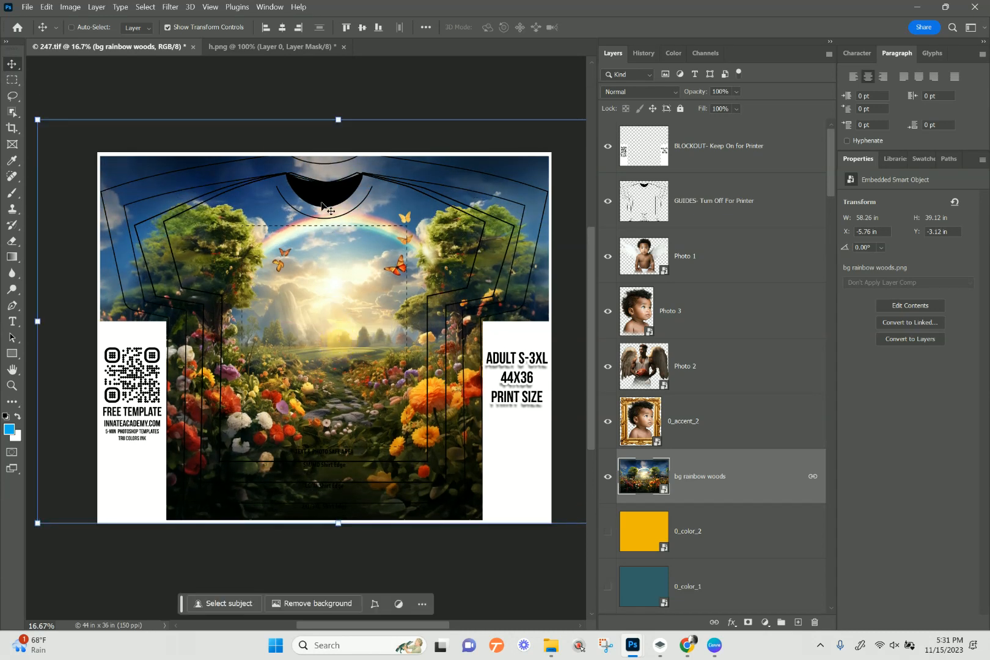
- Scale the linked bg rainbow woods backgrounds to 93.77% and shift them so the rainbow is centred under the collar
left_click_drag(335, 117, 335, 141)
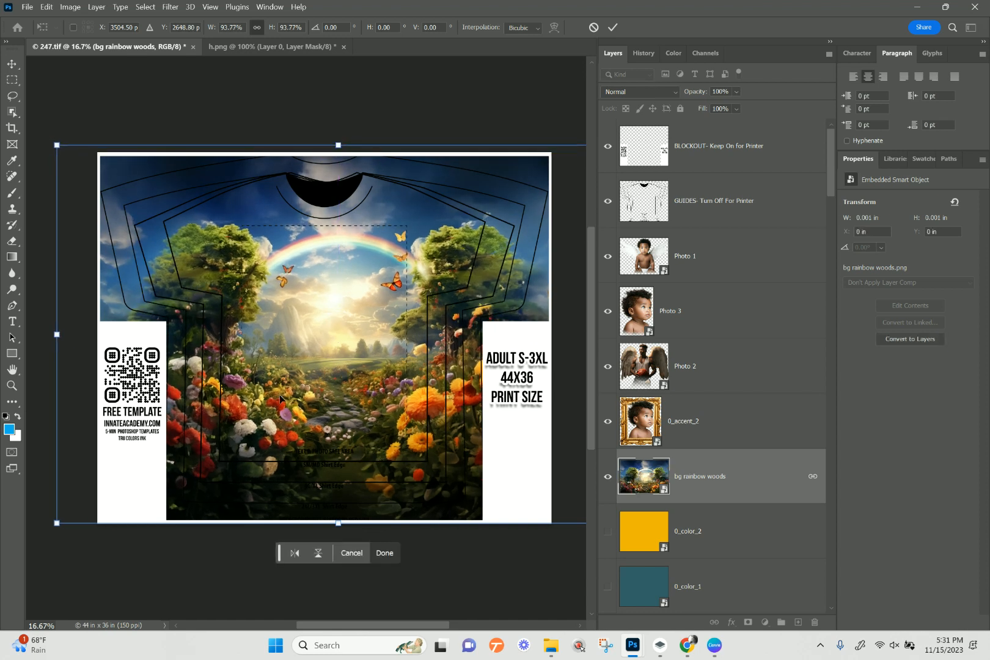
left_click_drag(365, 428, 355, 428)
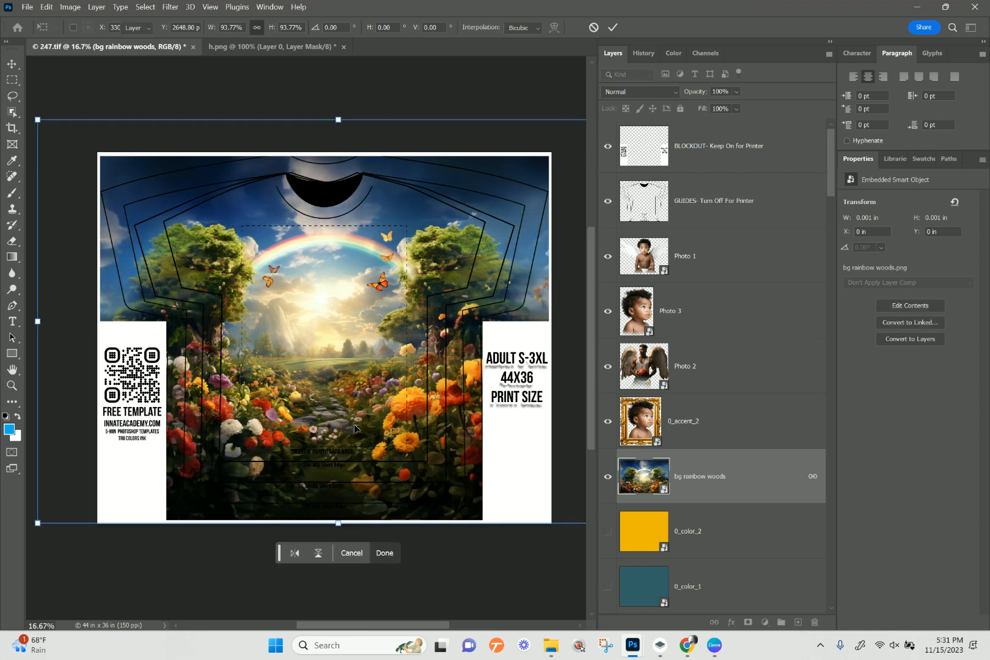
key("Return")
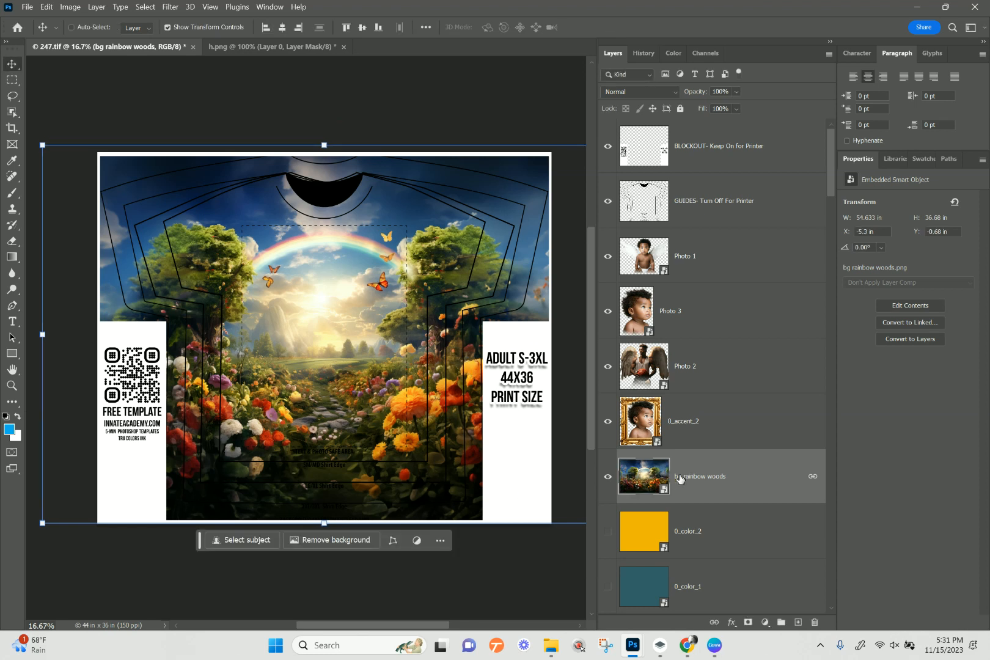
- Select the orange flowers to the right of the path with the Quick Selection tool
left_click(12, 113)
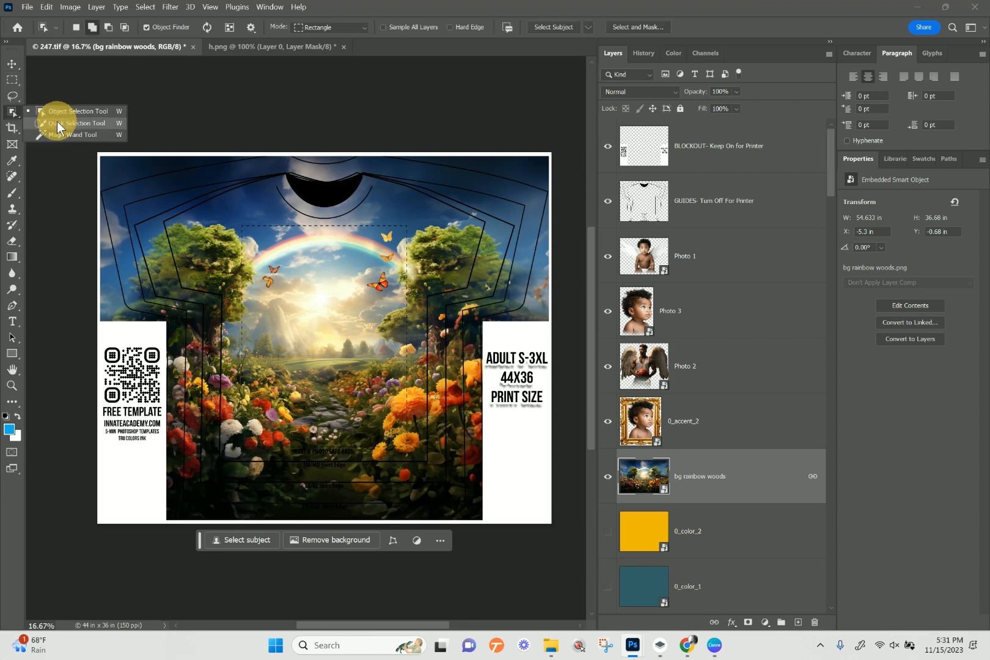
left_click(59, 112)
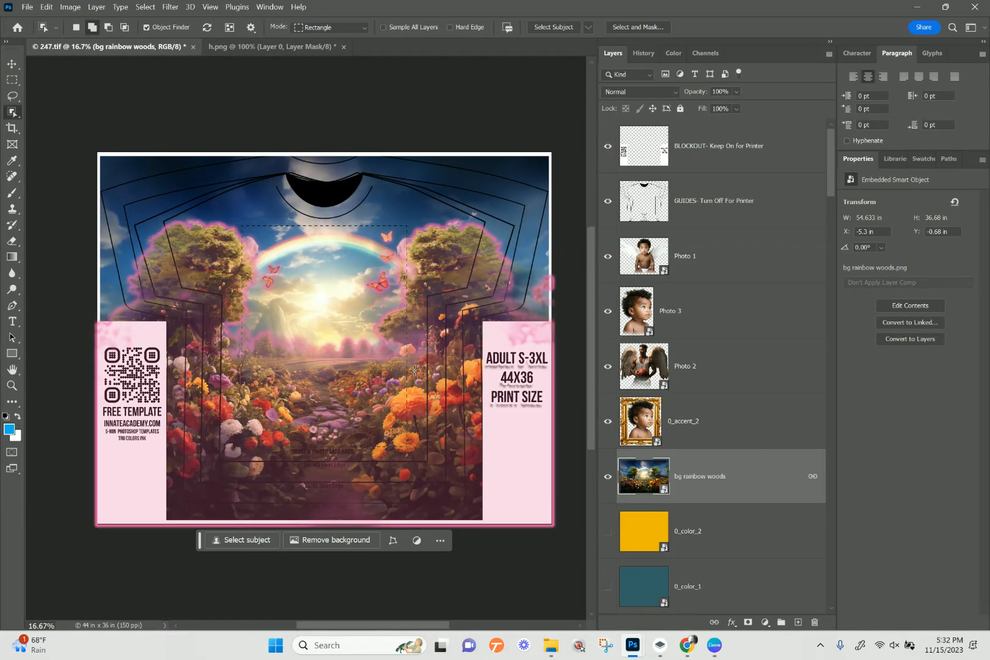
left_click_drag(12, 112, 59, 127)
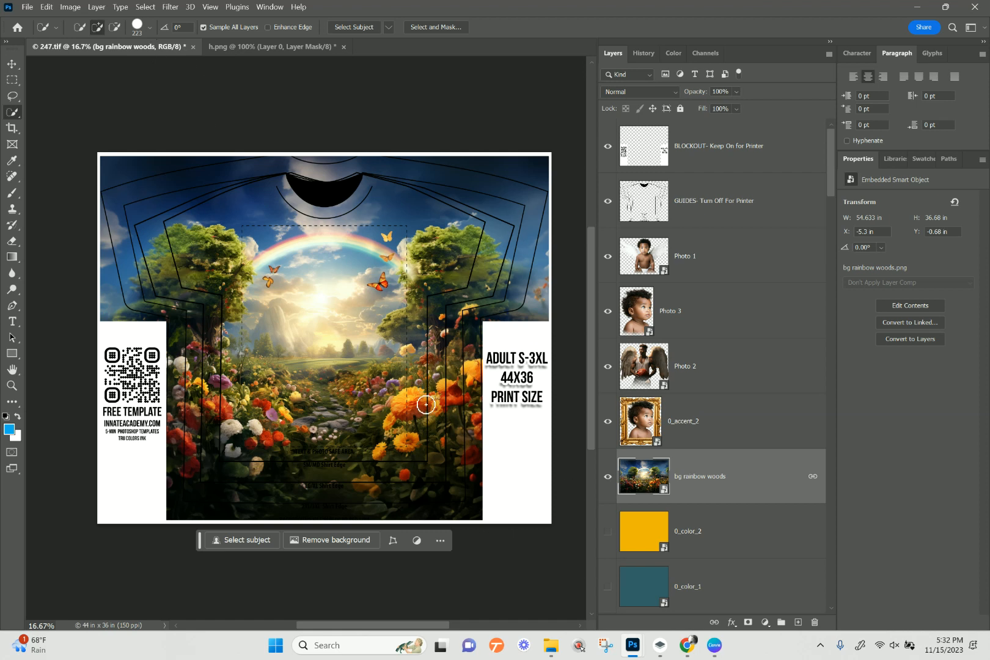
mouse_move(427, 400)
left_mouse_down()
mouse_move(415, 457)
mouse_move(431, 463)
mouse_move(474, 370)
left_mouse_up()
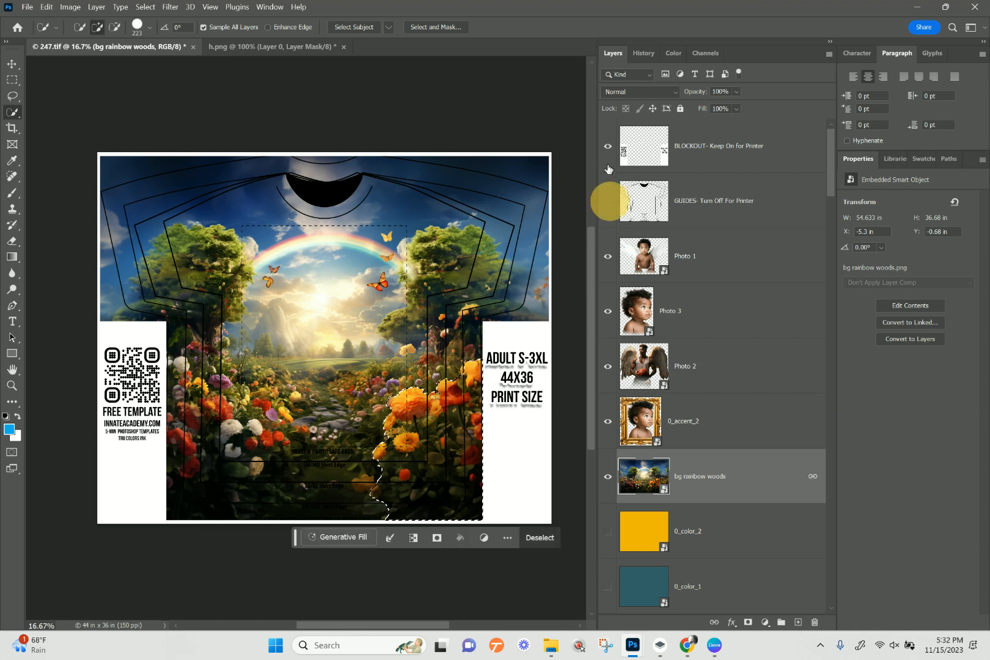
- Hide the BLOCKOUT and GUIDES layers and extend the selection over both flower beds, leaving out the dark central path
left_click(608, 146)
mouse_move(480, 384)
left_mouse_down()
mouse_move(505, 404)
mouse_move(488, 442)
mouse_move(502, 449)
mouse_move(519, 419)
mouse_move(491, 474)
mouse_move(488, 493)
mouse_move(509, 493)
mouse_move(389, 522)
mouse_move(375, 517)
mouse_move(365, 481)
left_mouse_up()
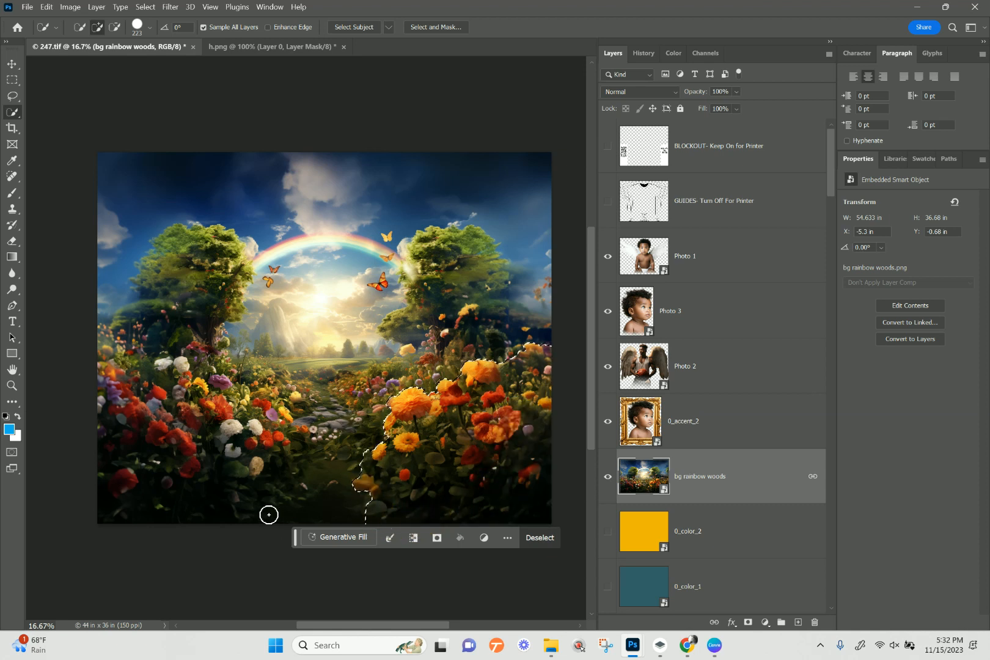
mouse_move(268, 514)
left_mouse_down()
mouse_move(278, 474)
mouse_move(269, 431)
mouse_move(198, 419)
mouse_move(238, 473)
mouse_move(202, 469)
mouse_move(127, 390)
mouse_move(130, 368)
mouse_move(183, 369)
mouse_move(257, 397)
mouse_move(257, 416)
mouse_move(104, 353)
mouse_move(110, 400)
left_mouse_up()
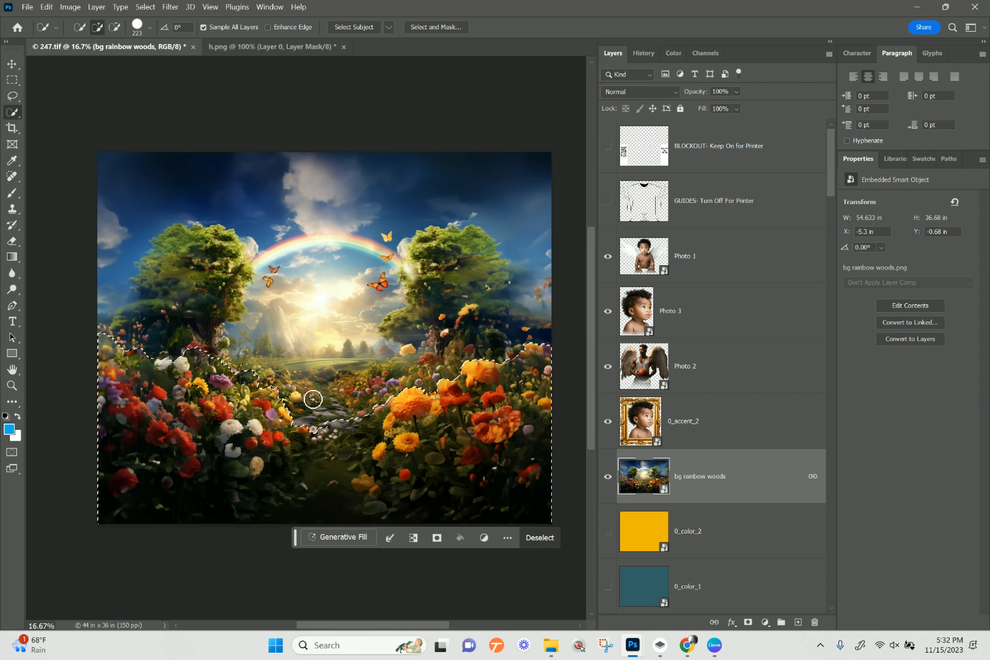
left_click(114, 27)
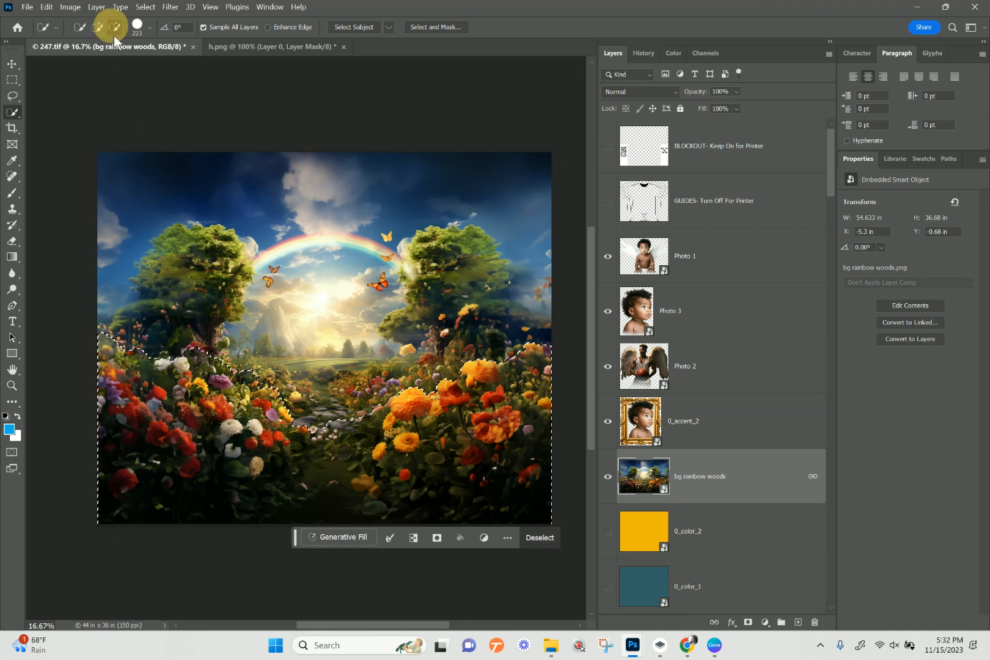
left_click_drag(336, 411, 327, 518)
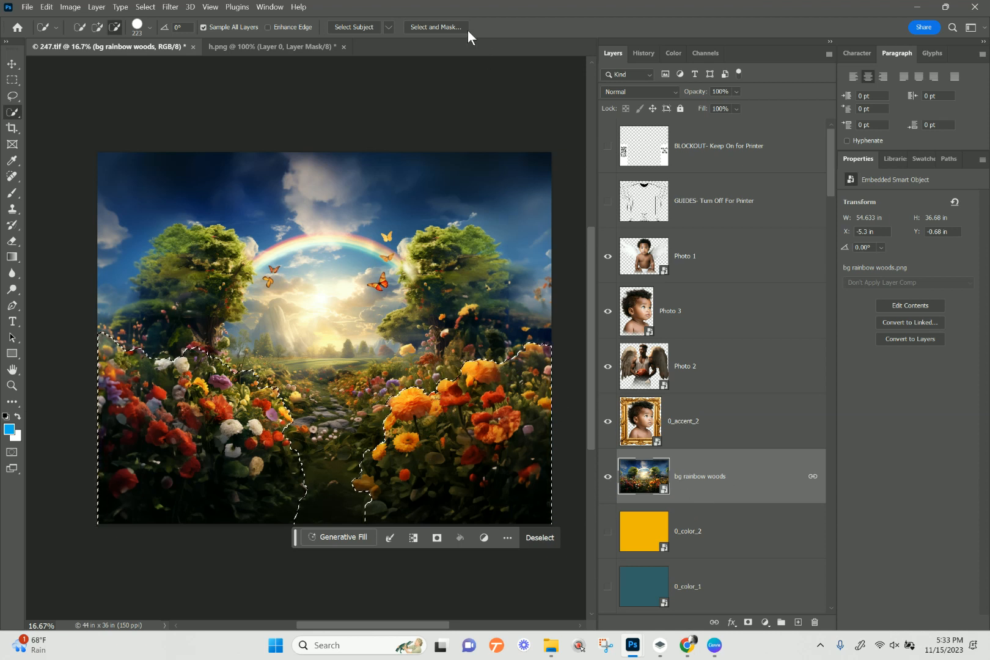
- Feather the flower selection in Select and Mask and turn it into a layer mask on the top bg rainbow woods layer
left_click(446, 25)
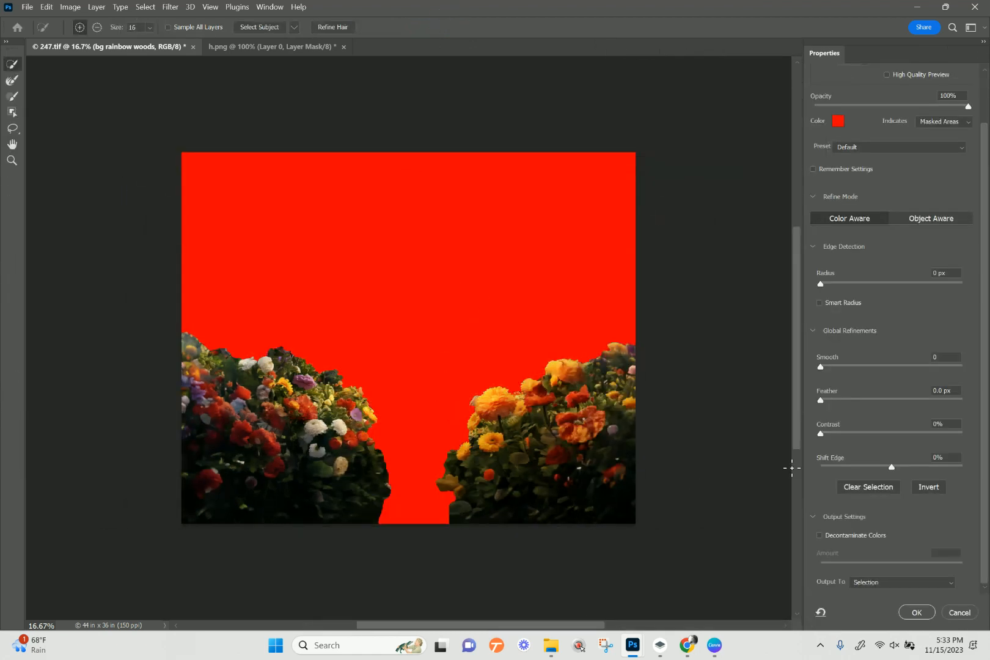
left_click_drag(820, 400, 869, 401)
left_click(877, 400)
left_click(918, 616)
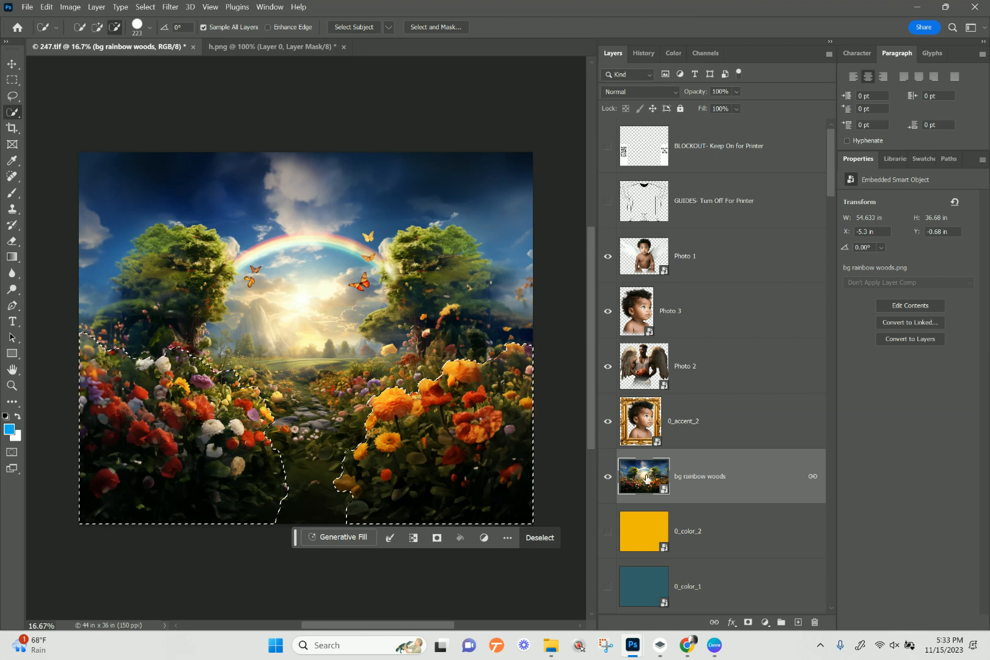
left_click(747, 622)
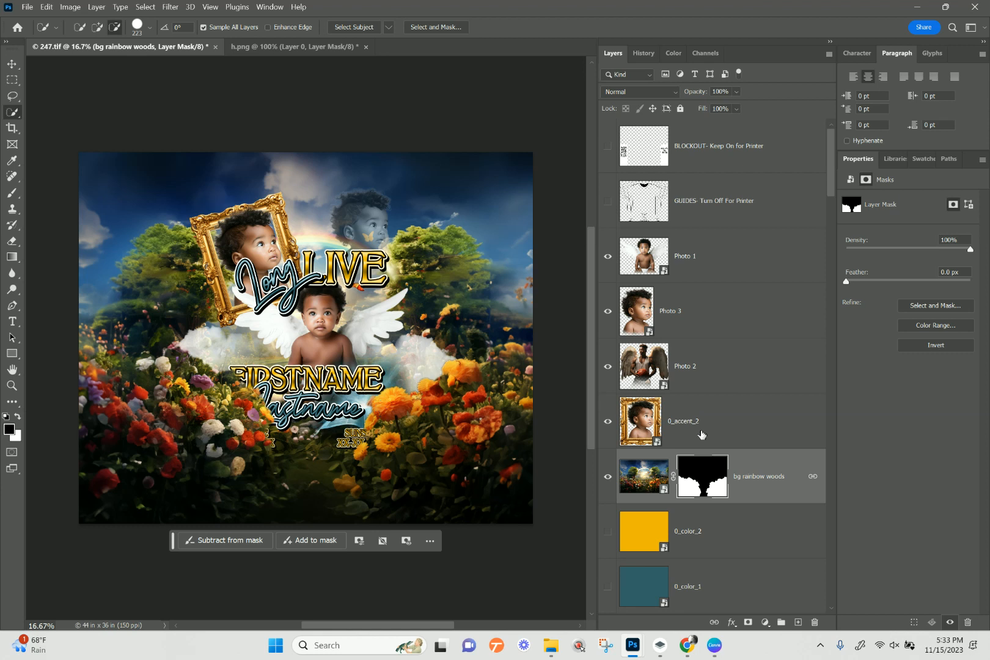
left_click(770, 476)
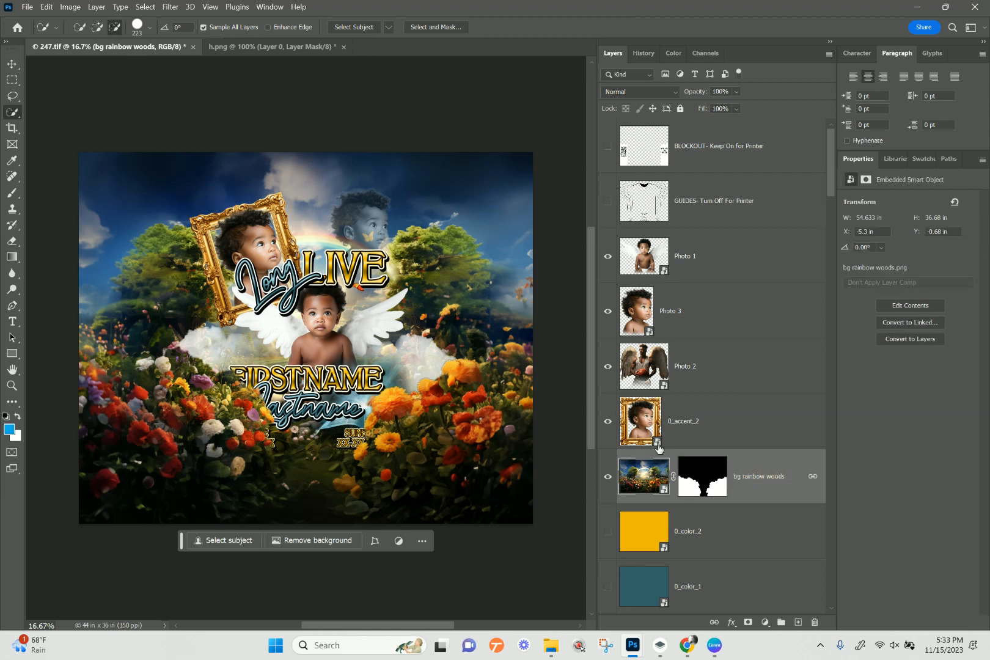
- Move the masked bg rainbow woods layer to the top of Group 4 inside 0_foreground_accent and check its effect by hiding and showing it
left_click_drag(747, 477, 724, 519)
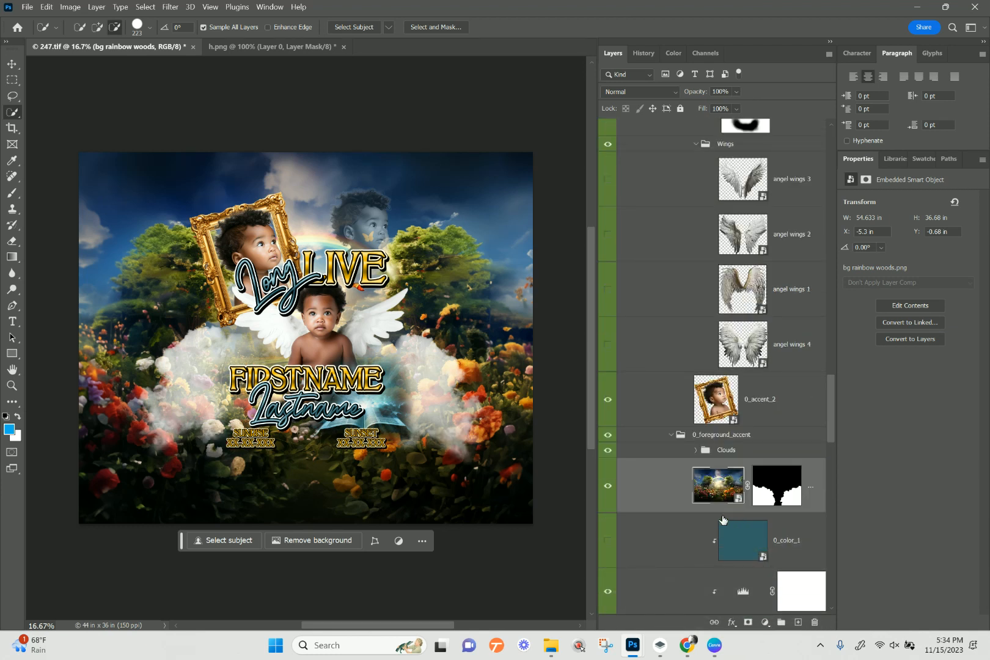
scroll(688, 472, "down", 5)
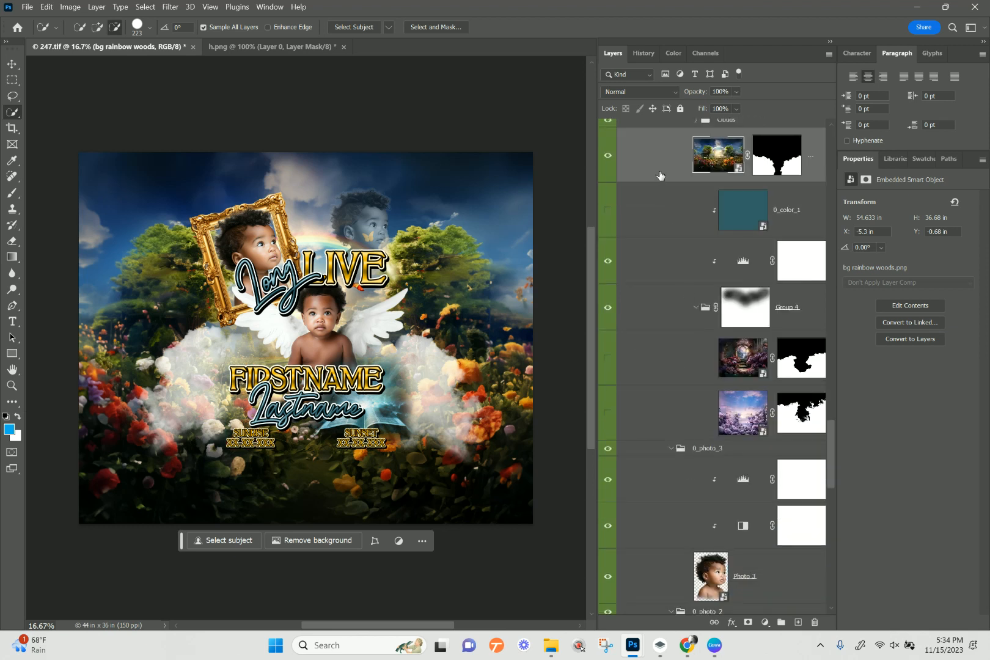
left_click_drag(655, 160, 654, 336)
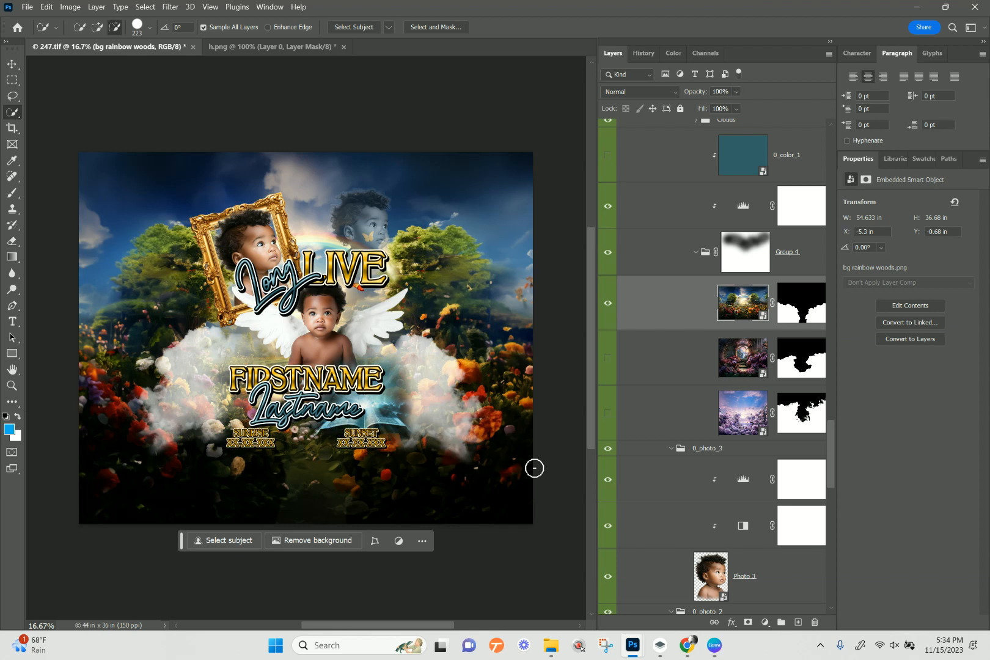
left_click(607, 303)
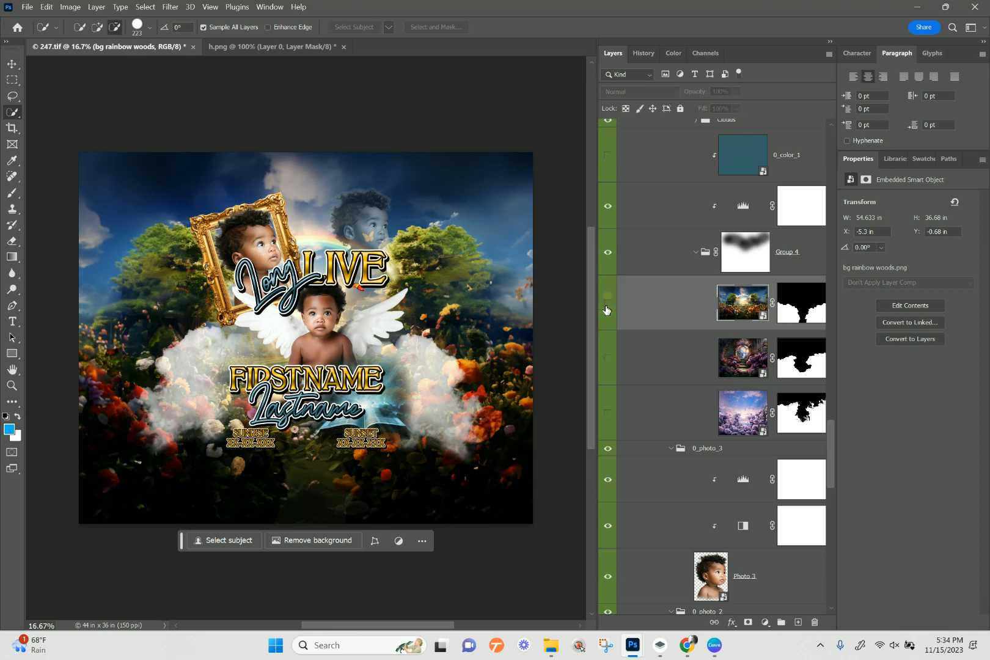
left_click(607, 305)
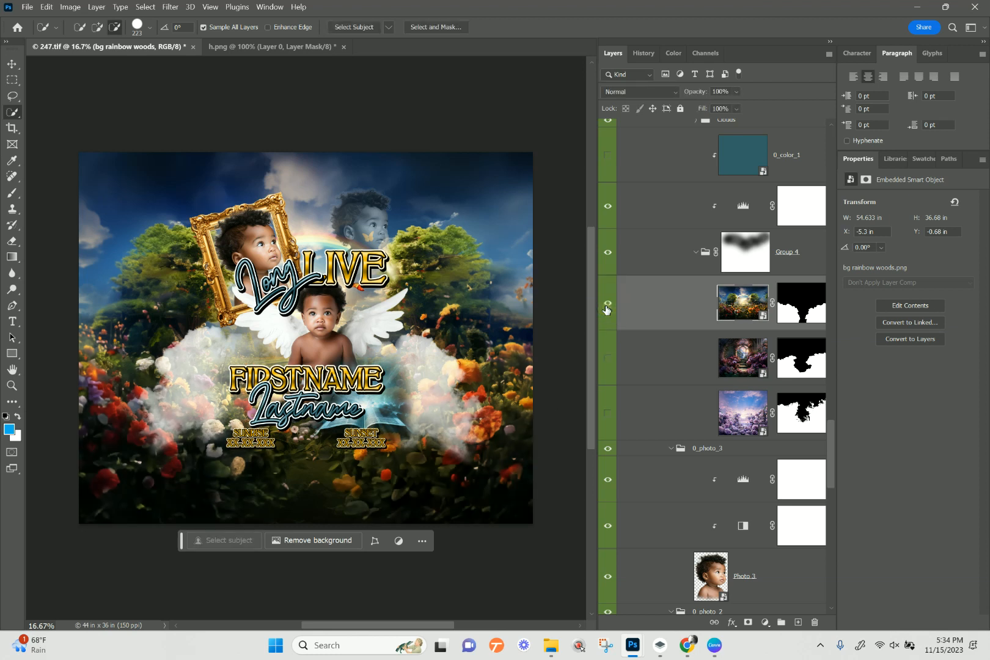
- Hide the Levels adjustment above Group 4 and show the clipped 0_color_1 overlay to preview the flowers tinted
left_click(663, 310)
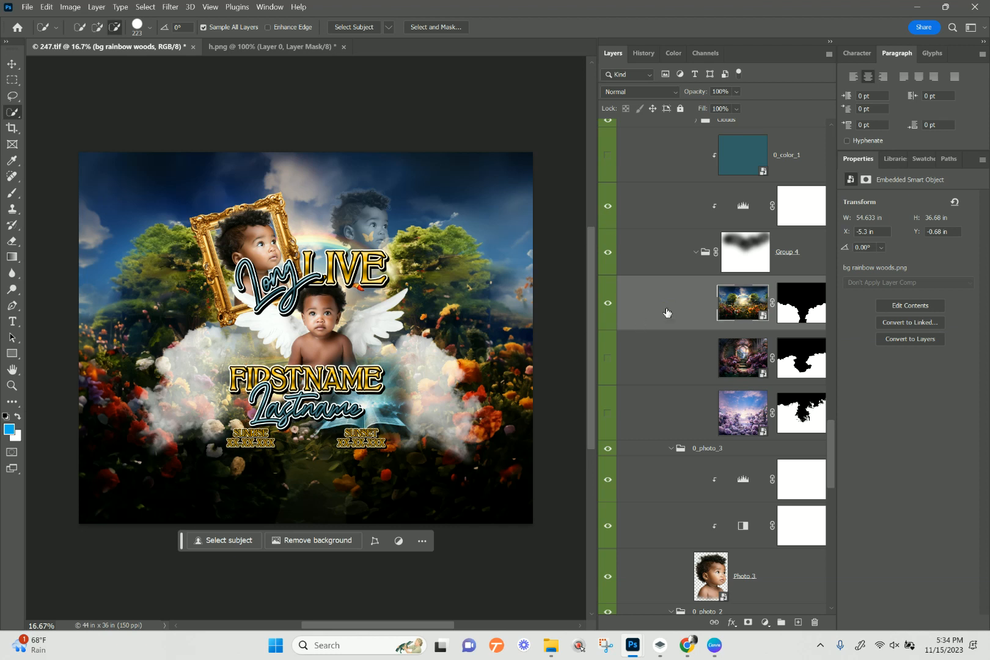
scroll(666, 312, "up", 3)
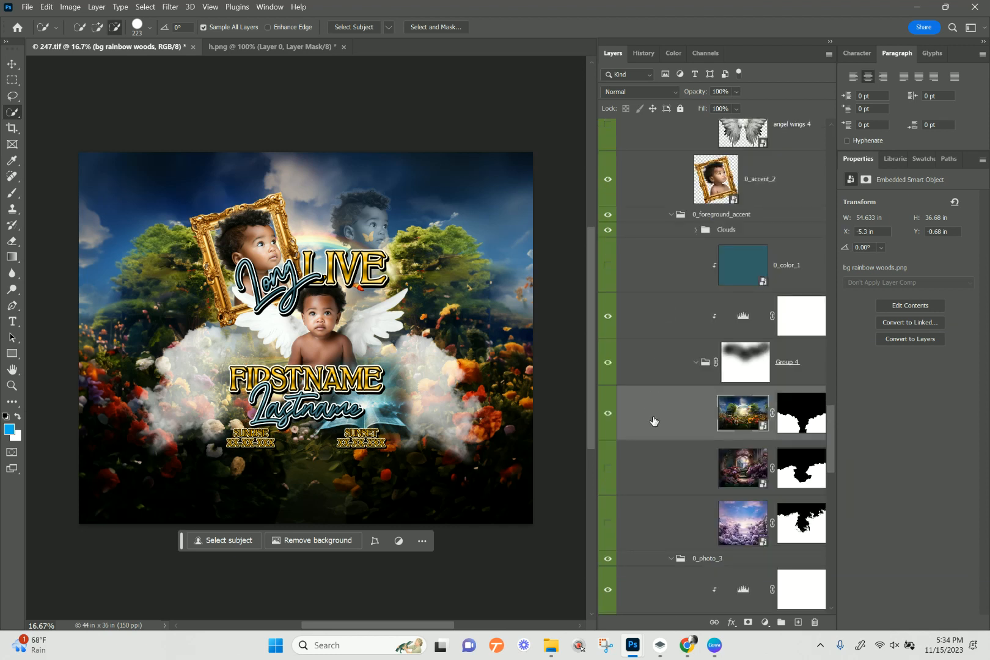
left_click(607, 316)
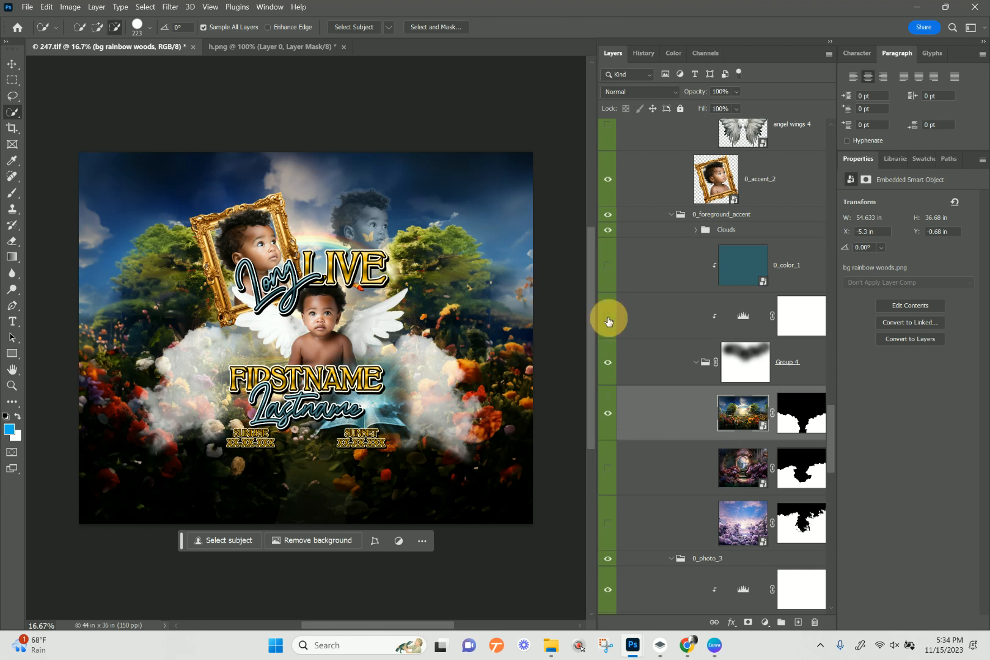
left_click(606, 266)
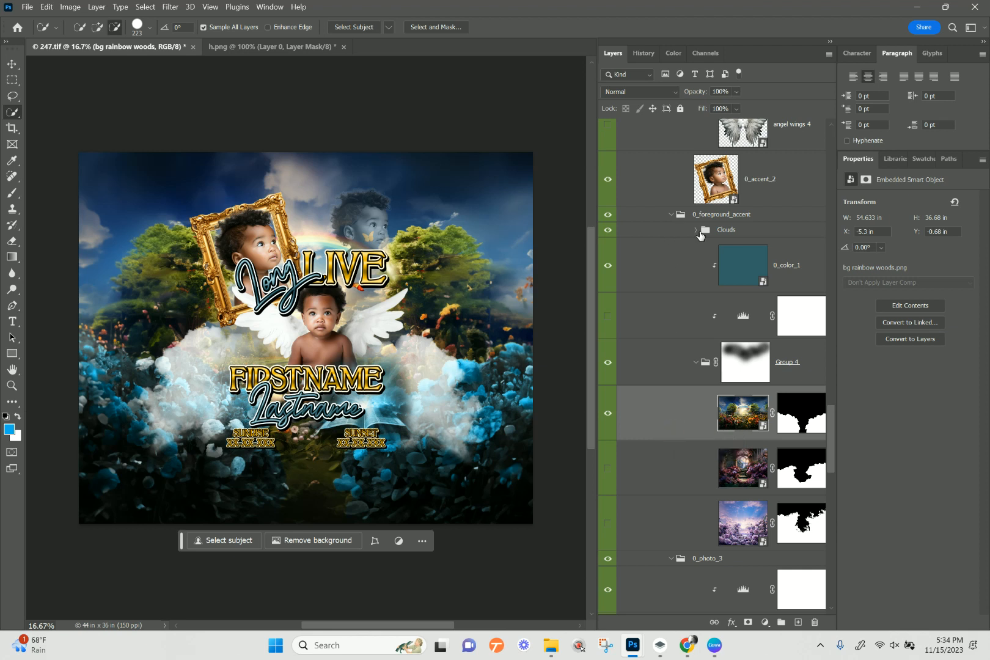
- Move the Clouds group below the flower layers at the bottom of 0_foreground_accent and hide the 0_color_1 overlay
left_click(726, 232)
left_click_drag(726, 231, 653, 548)
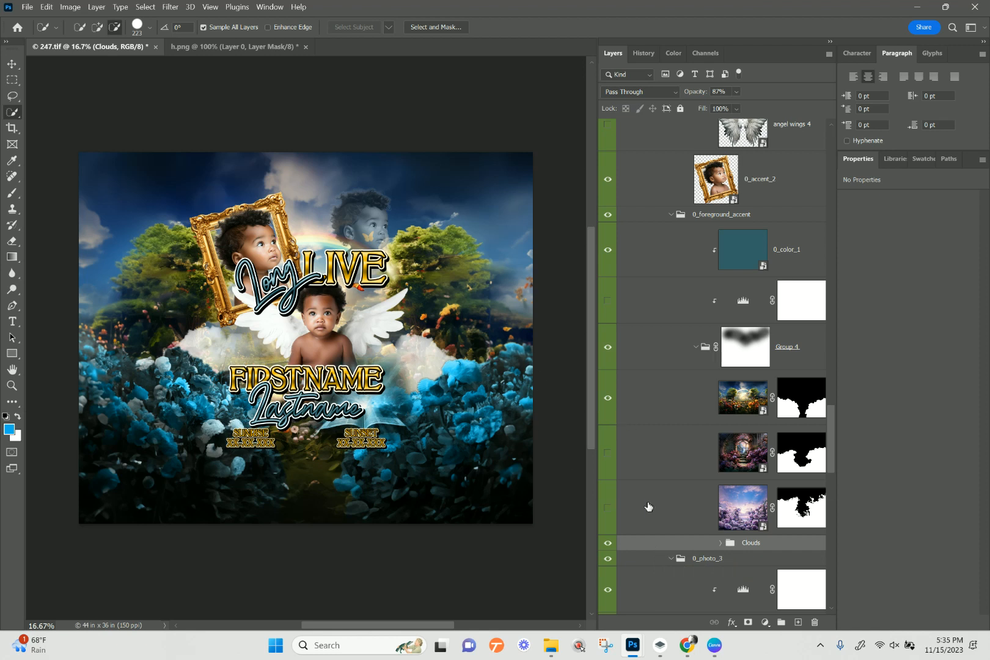
mouse_move(652, 545)
left_mouse_down()
mouse_move(674, 227)
mouse_move(657, 545)
left_mouse_up()
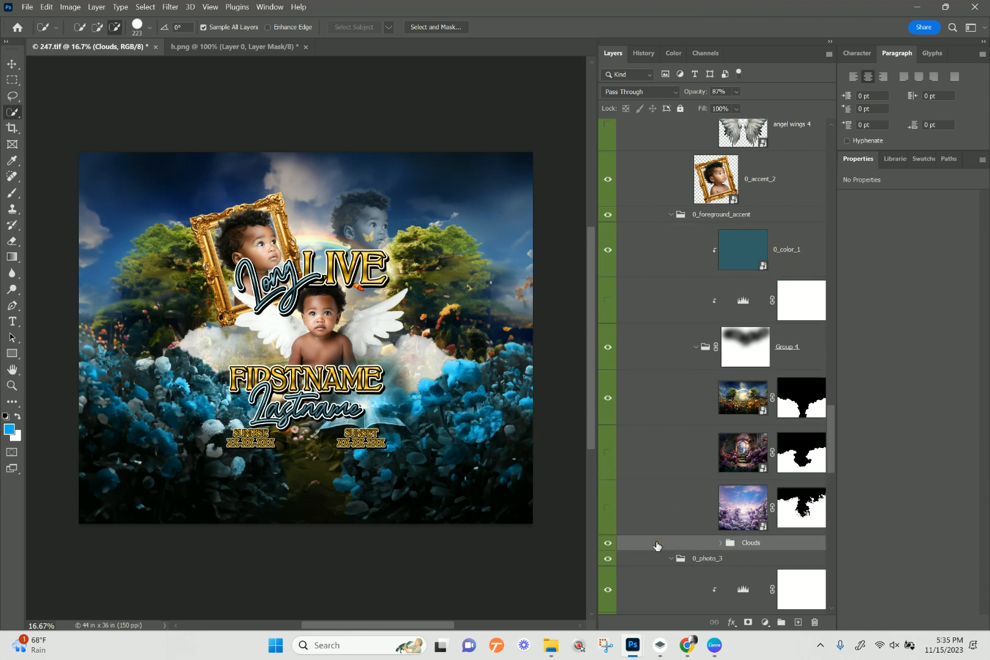
left_click(606, 251)
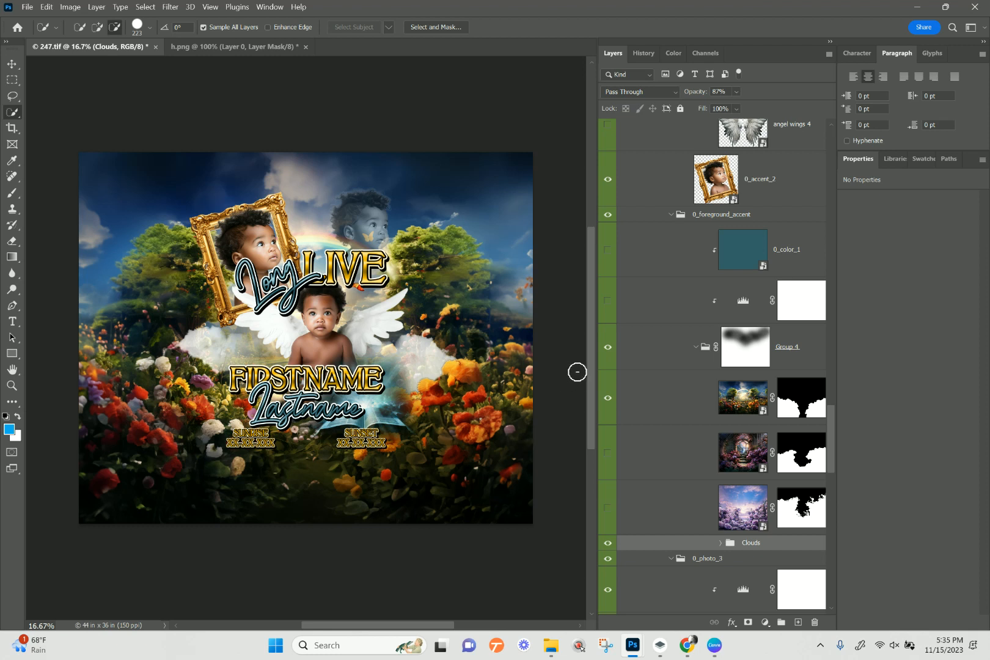
- Sample an orange from the flowers to the right of the path with the Eyedropper
left_click(743, 256)
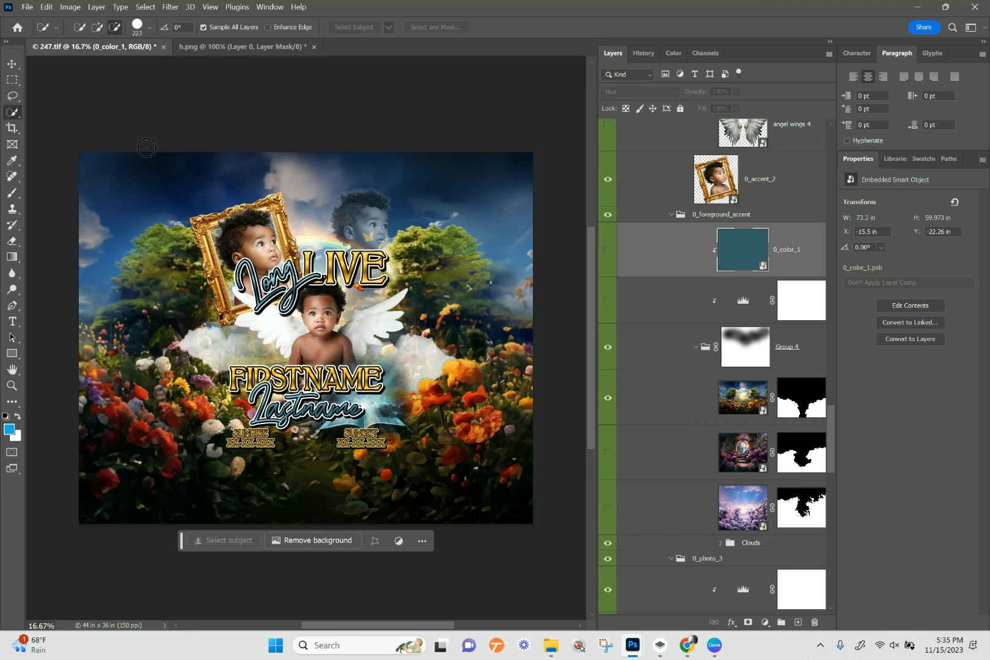
left_click(12, 160)
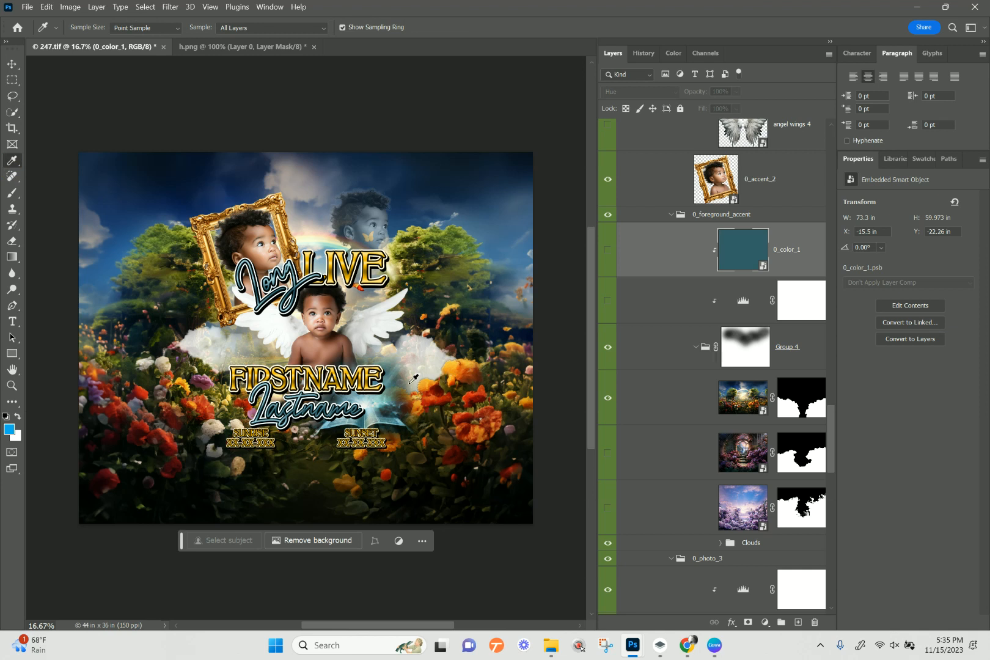
left_click_drag(432, 393, 463, 364)
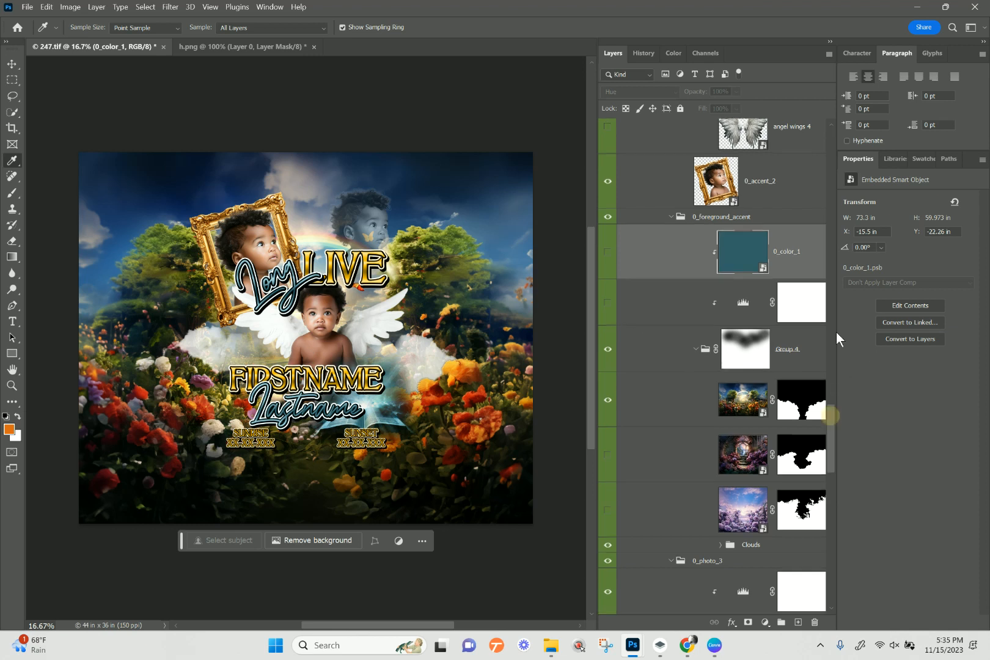
- Open the main 0_color_1 smart object above the ART 247 group and duplicate its teal fill layer under the same name
left_click_drag(831, 333, 832, 135)
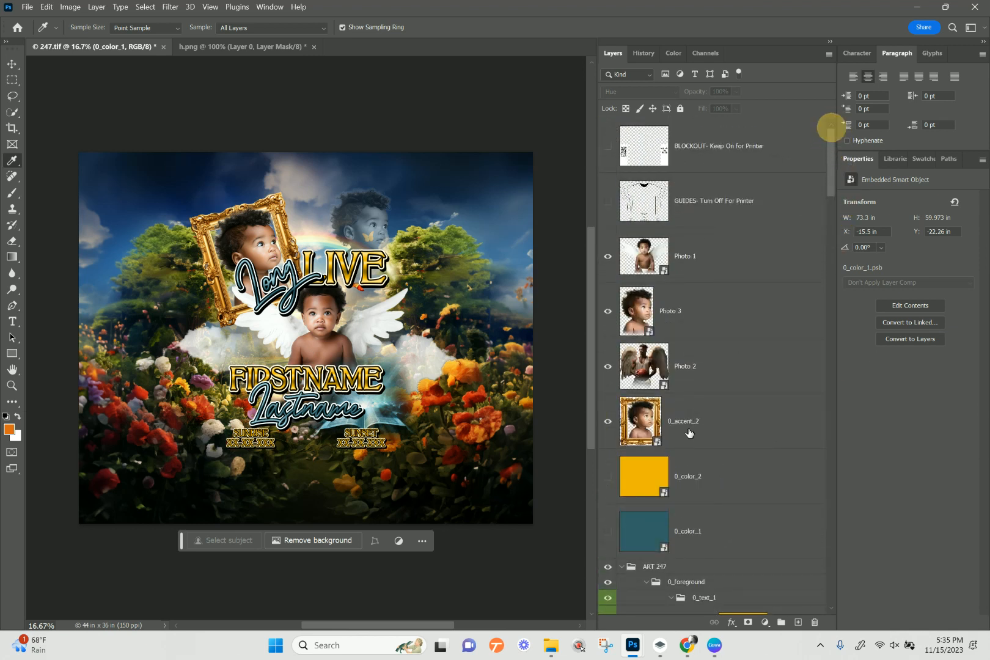
left_click(628, 525)
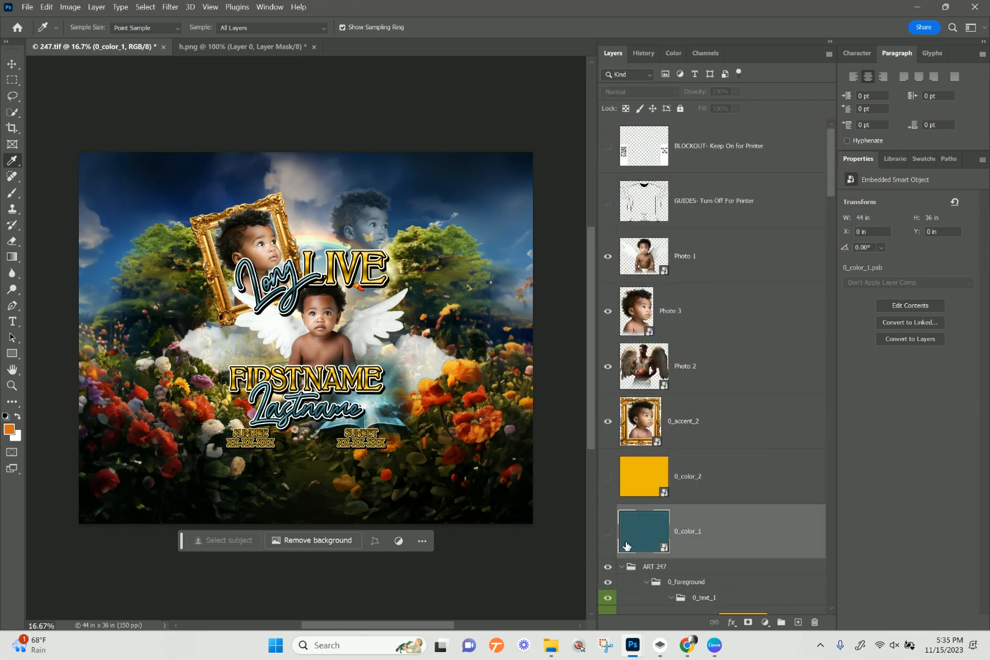
double_click(629, 531)
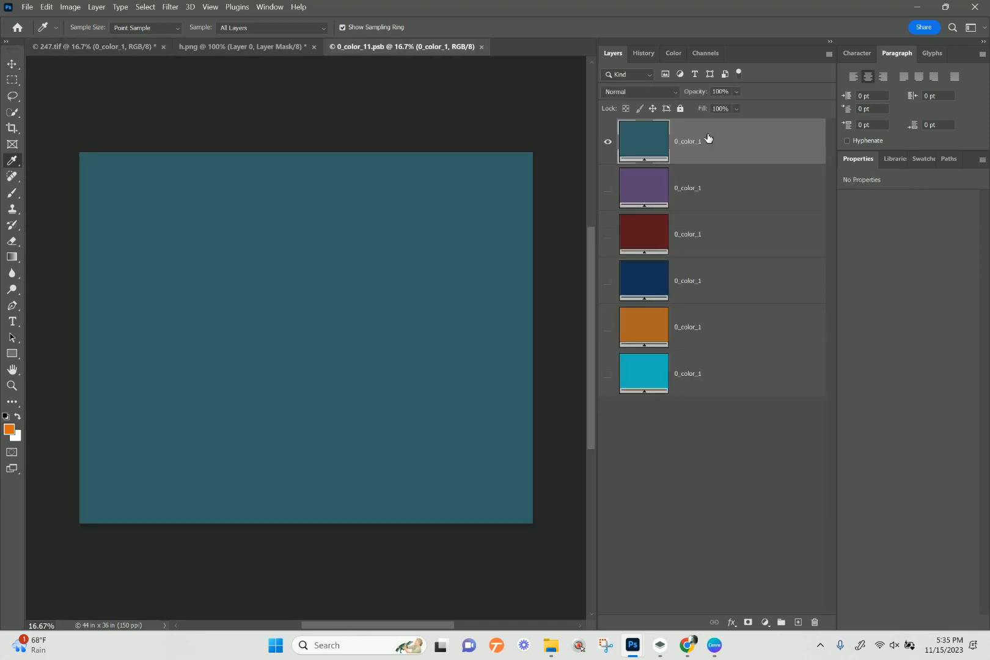
right_click(708, 138)
left_click(742, 174)
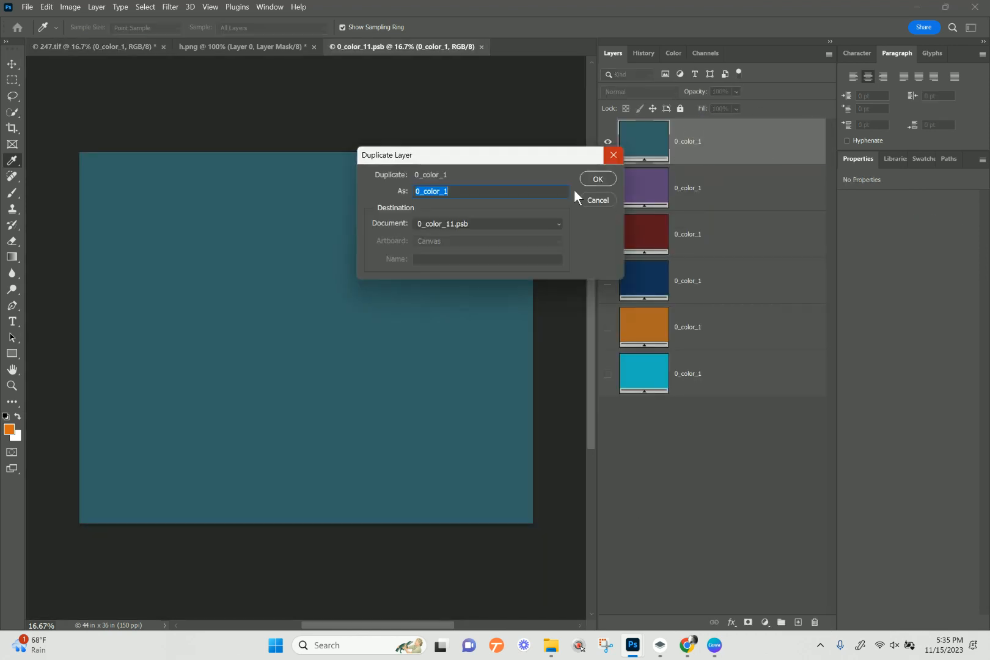
left_click(586, 179)
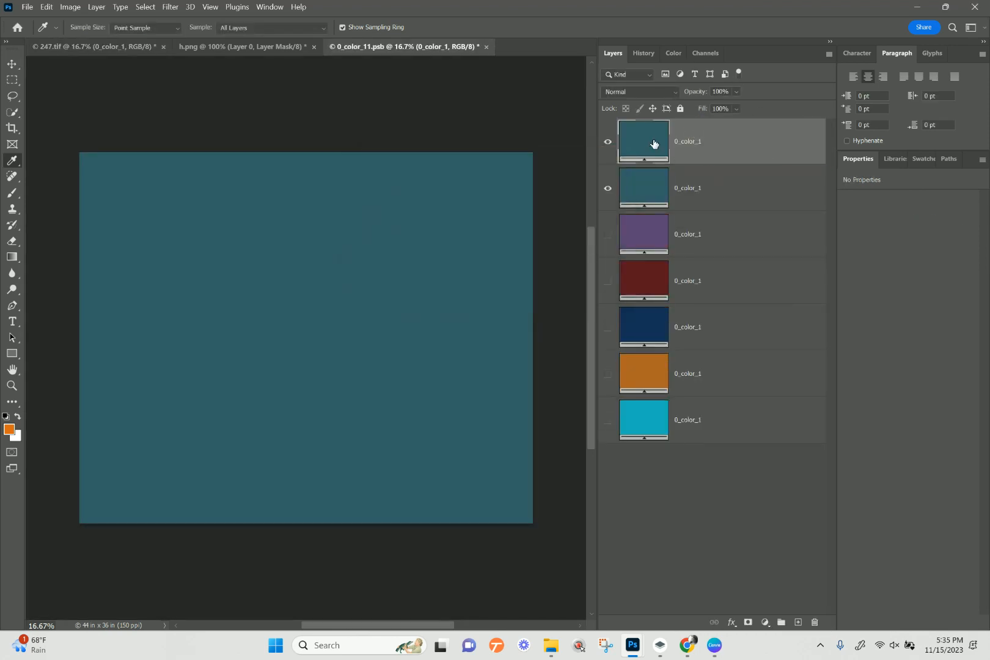
- Recolor the duplicated fill layer with the sampled orange swatch, then close the smart object and save its changes
left_click(923, 159)
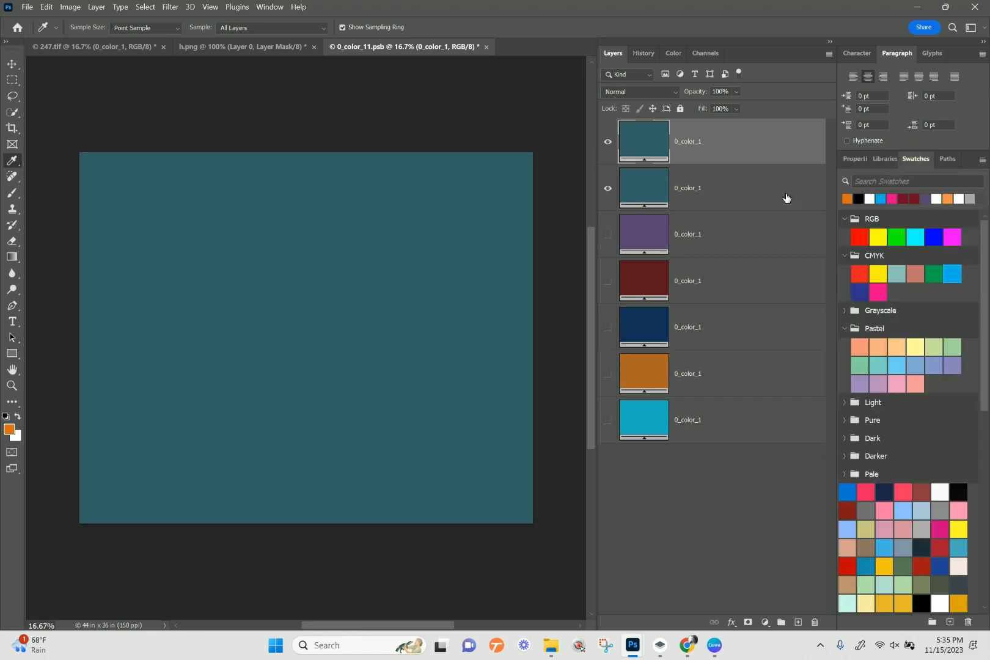
left_click(847, 197)
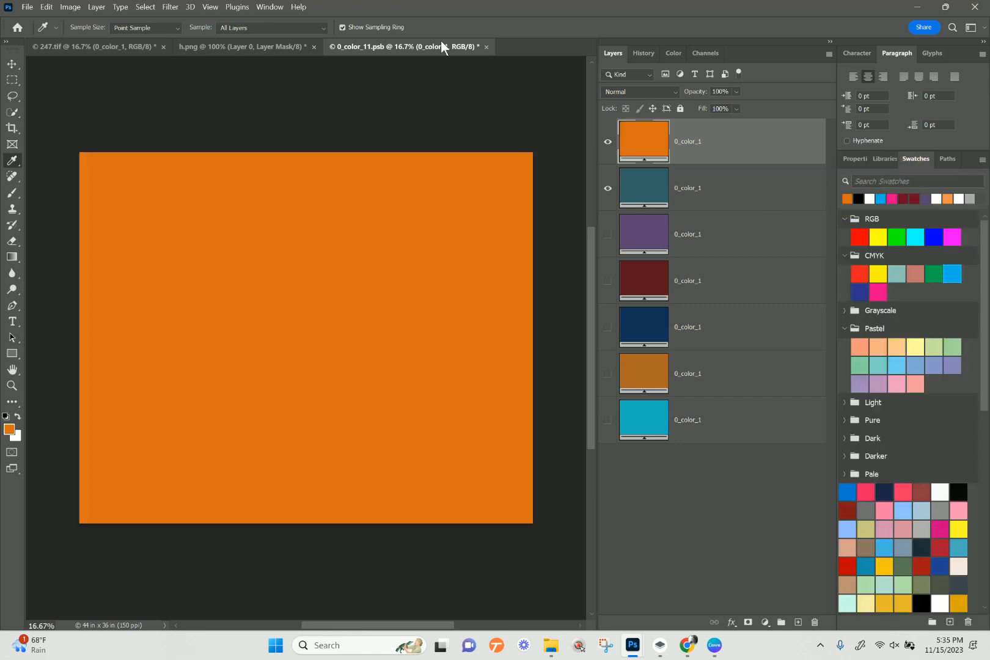
left_click(488, 47)
left_click(486, 246)
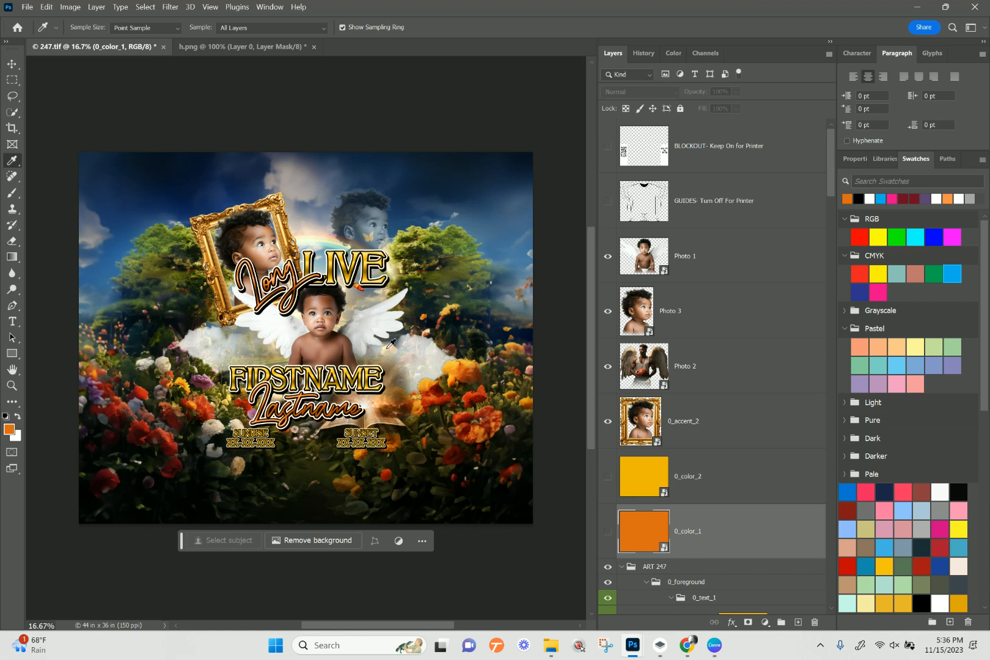
- Show the GUIDES and BLOCKOUT layers over the shirt artwork again
left_click(639, 484)
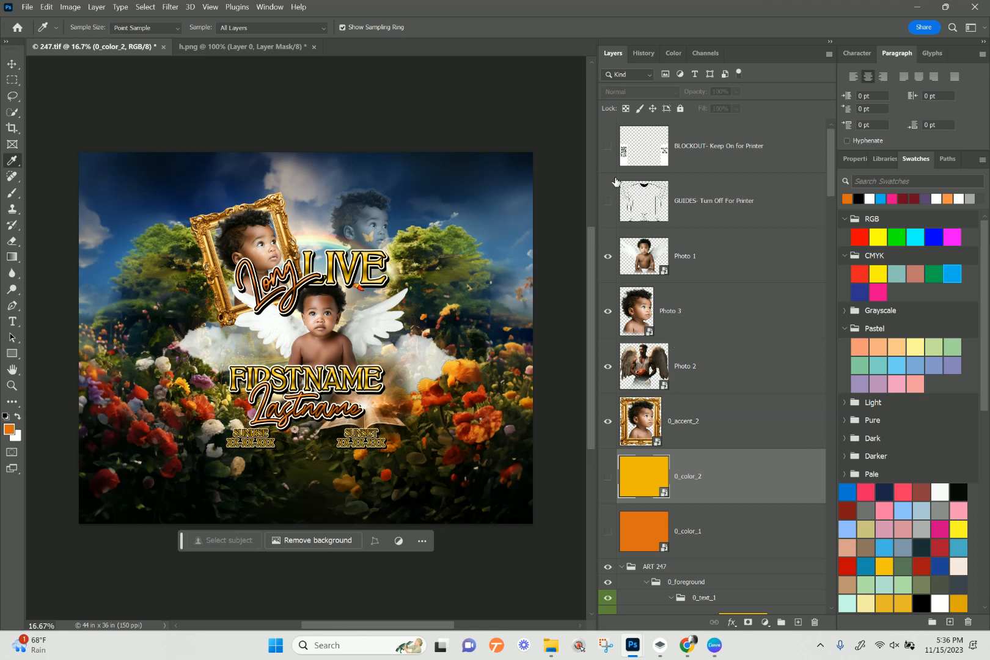
left_click(607, 200)
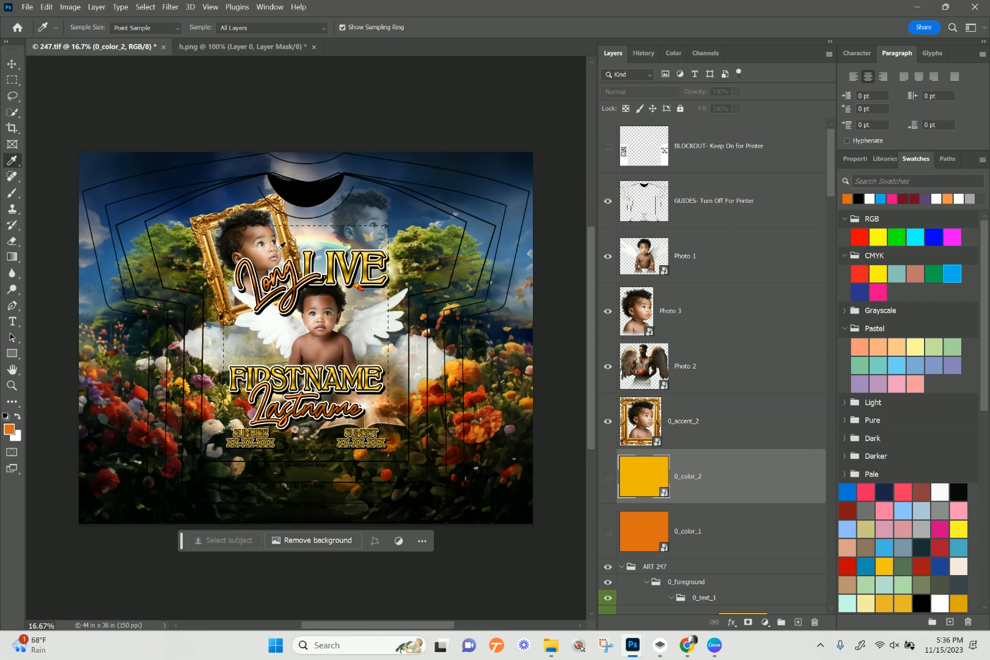
left_click(607, 145)
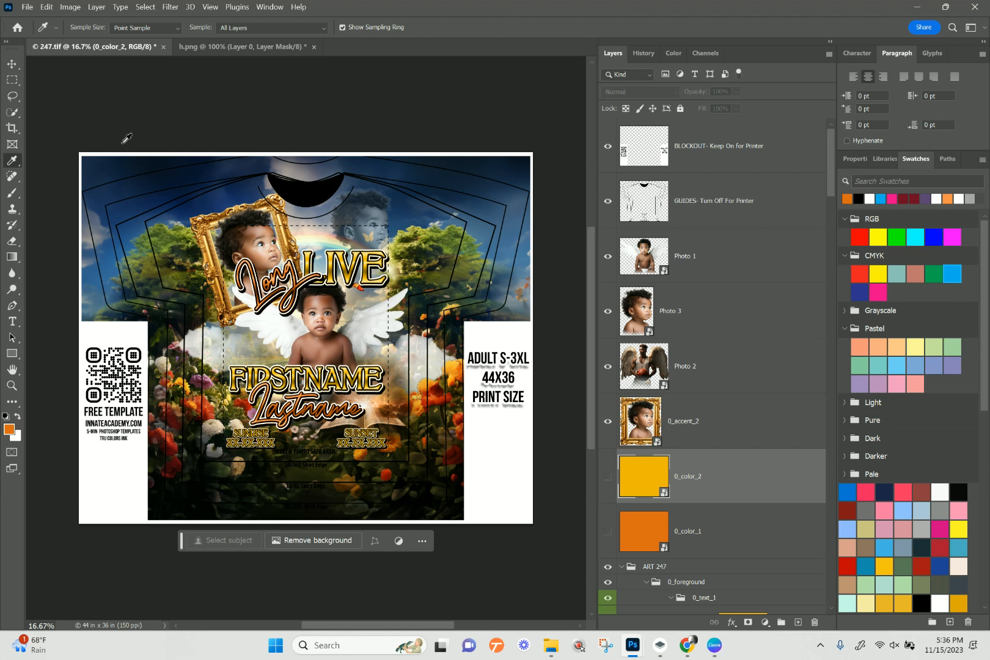
- Scale the linked bg rainbow woods background to about 86.84%, raising its lower edge and aligning its upper edge with the canvas
left_click(12, 63)
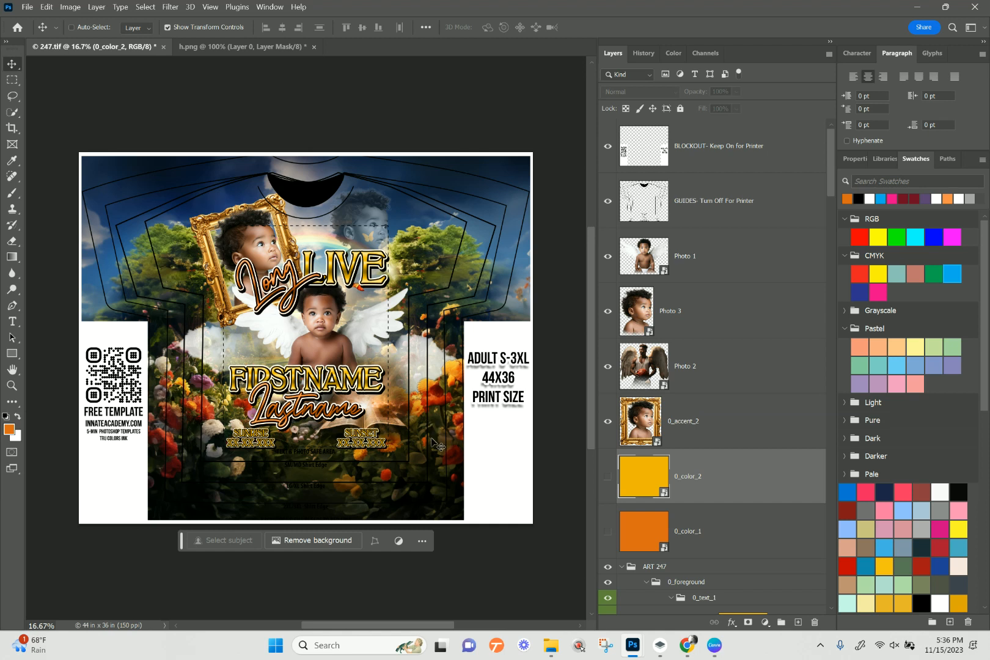
right_click(453, 372)
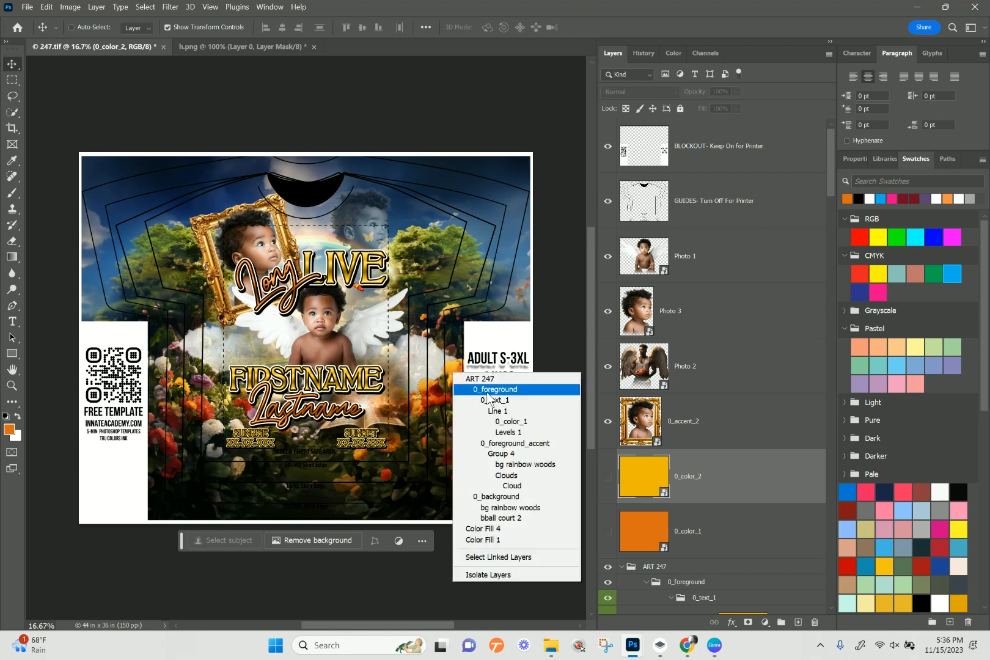
left_click(526, 509)
left_click_drag(306, 523, 304, 483)
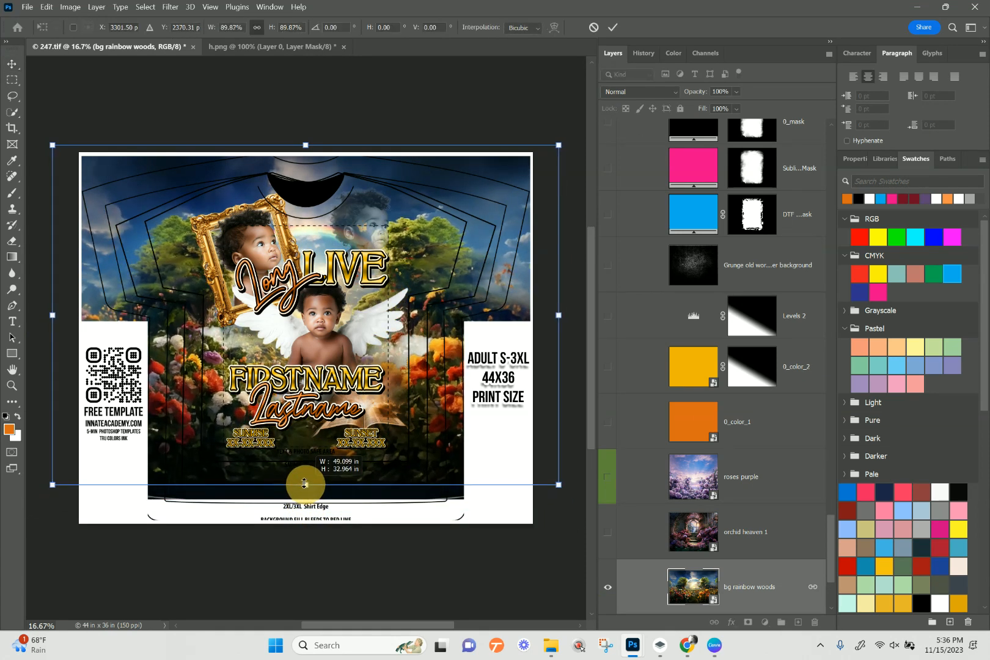
left_click_drag(304, 484, 306, 479)
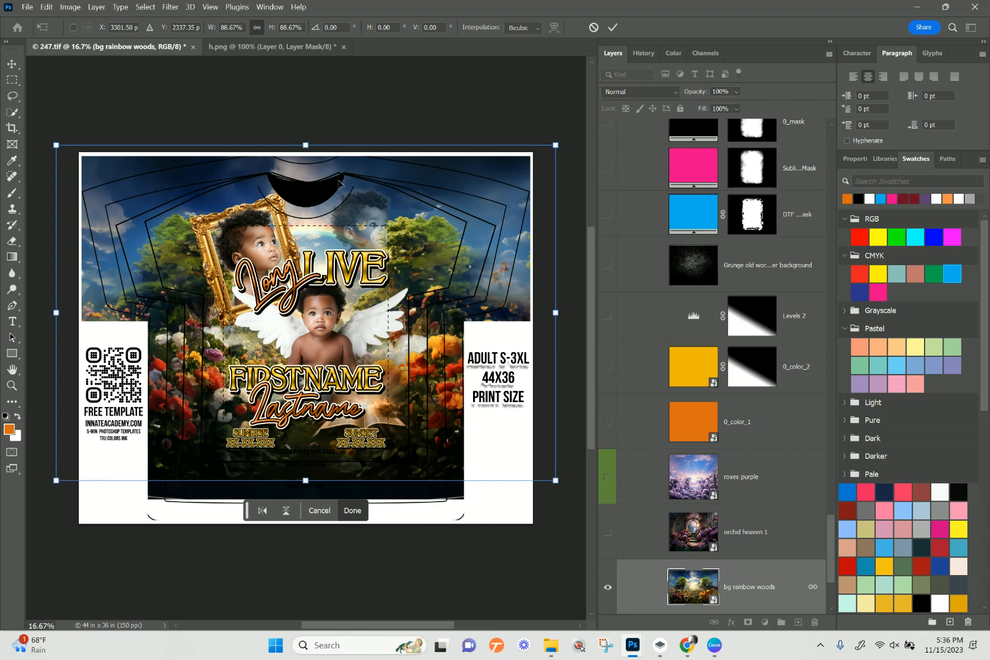
left_click_drag(305, 144, 305, 148)
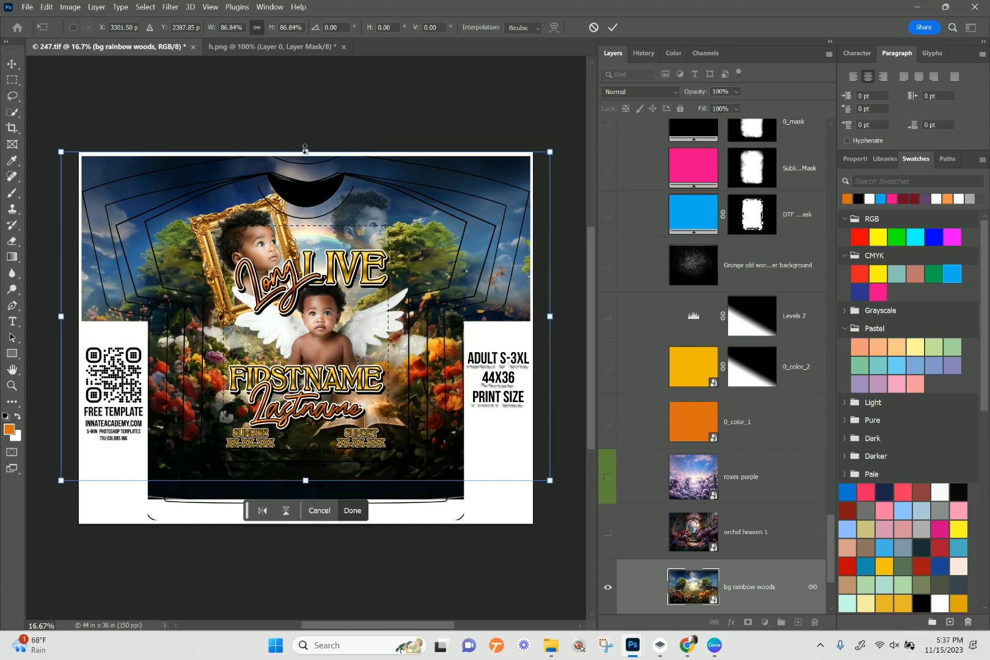
key("Return")
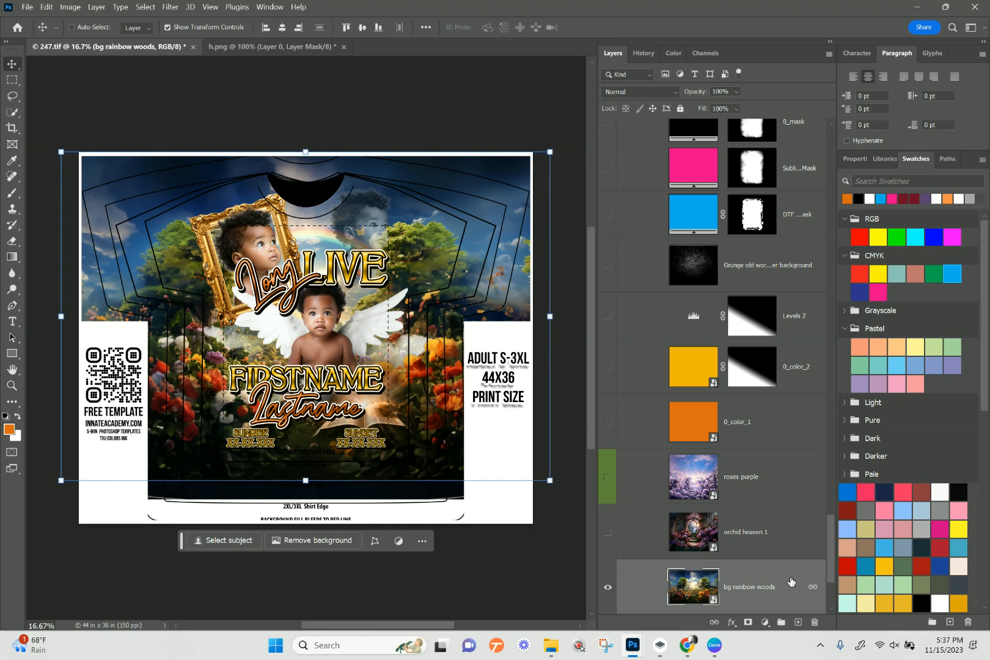
- Open the bg rainbow woods smart object and extend its canvas downward with the Crop tool to about 26.97 in high
double_click(699, 589)
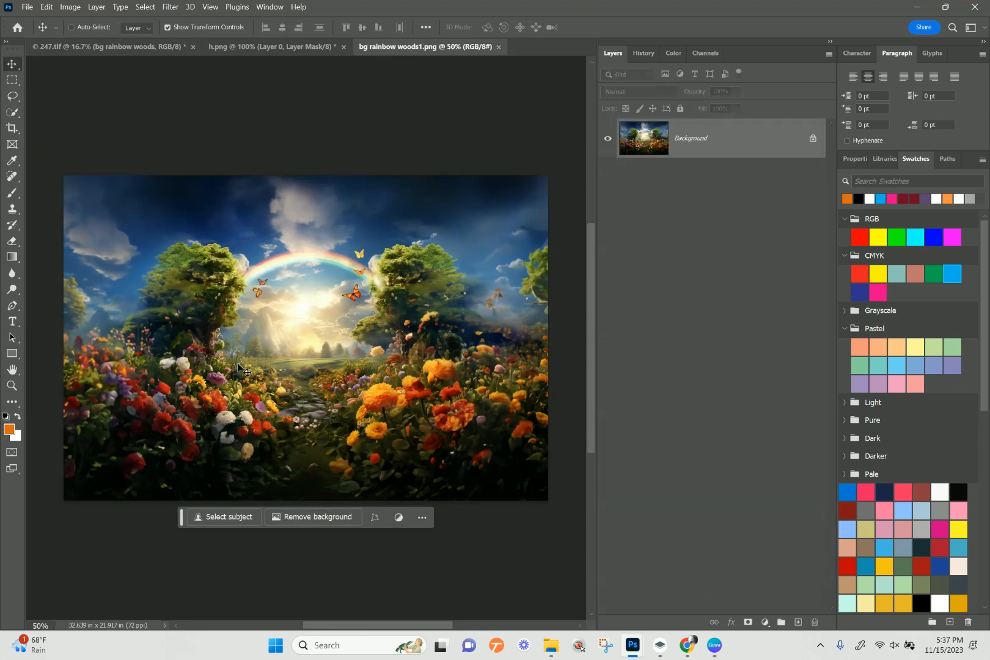
left_click(12, 128)
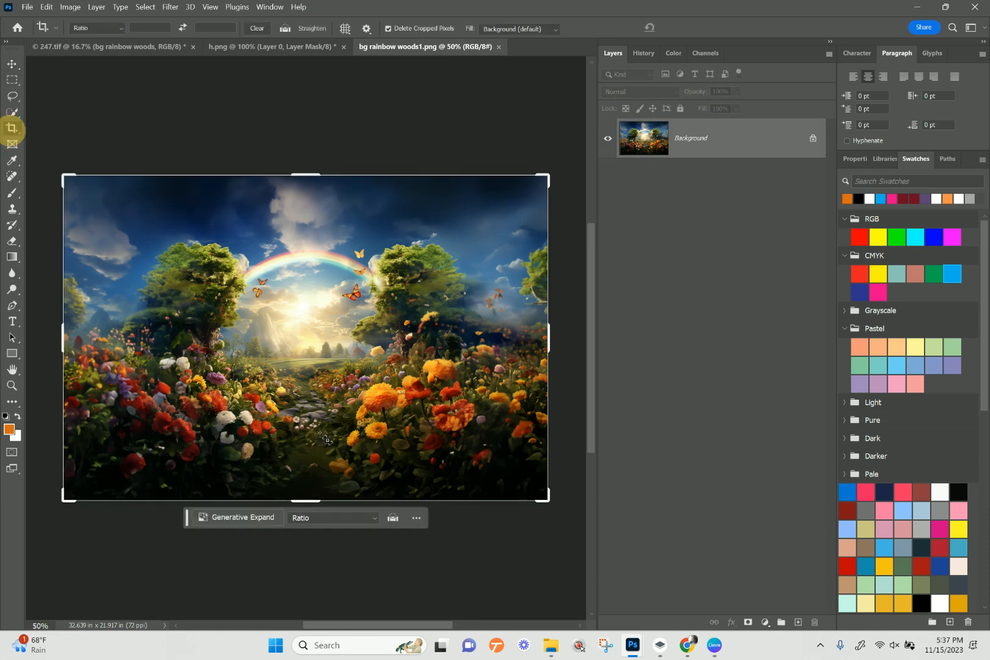
left_click_drag(305, 500, 301, 538)
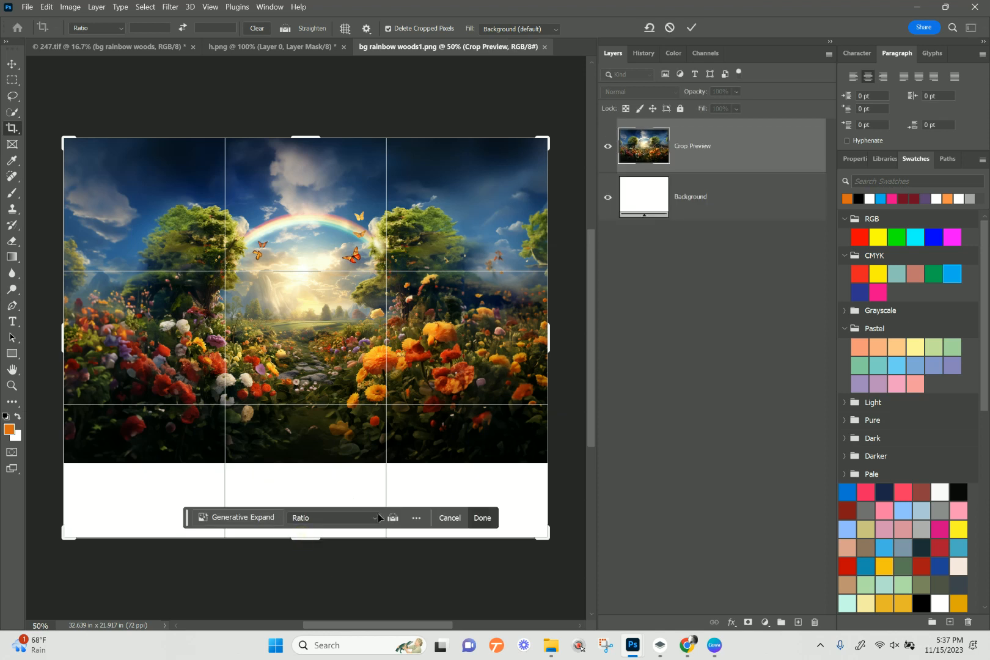
- Apply the crop, select the blank white strip below the flowers with a slight overlap, and run Generative Fill without a prompt
left_click(11, 80)
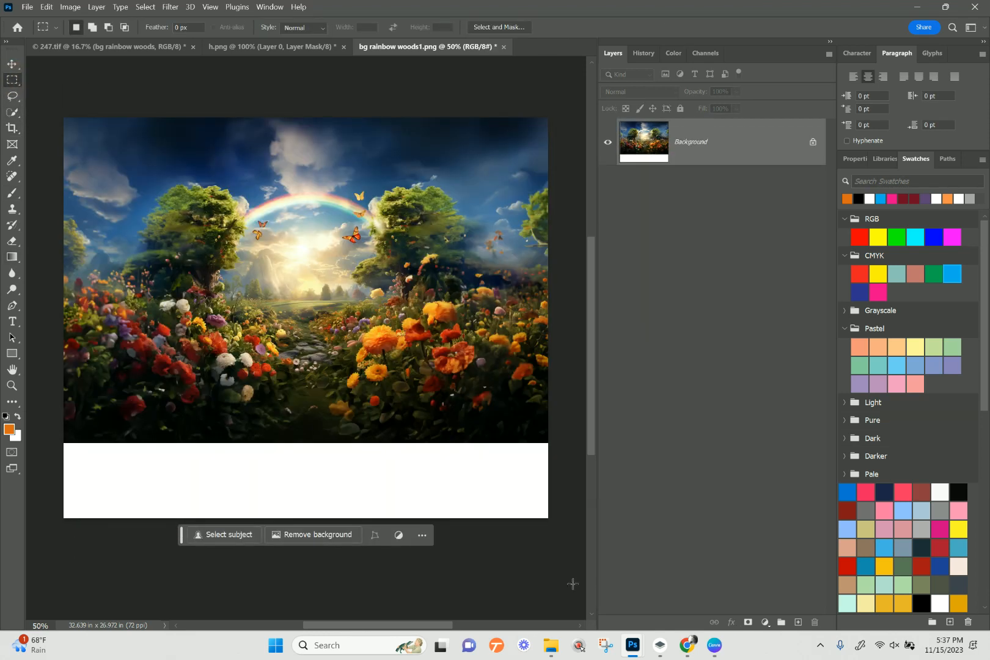
left_click_drag(565, 539, 39, 438)
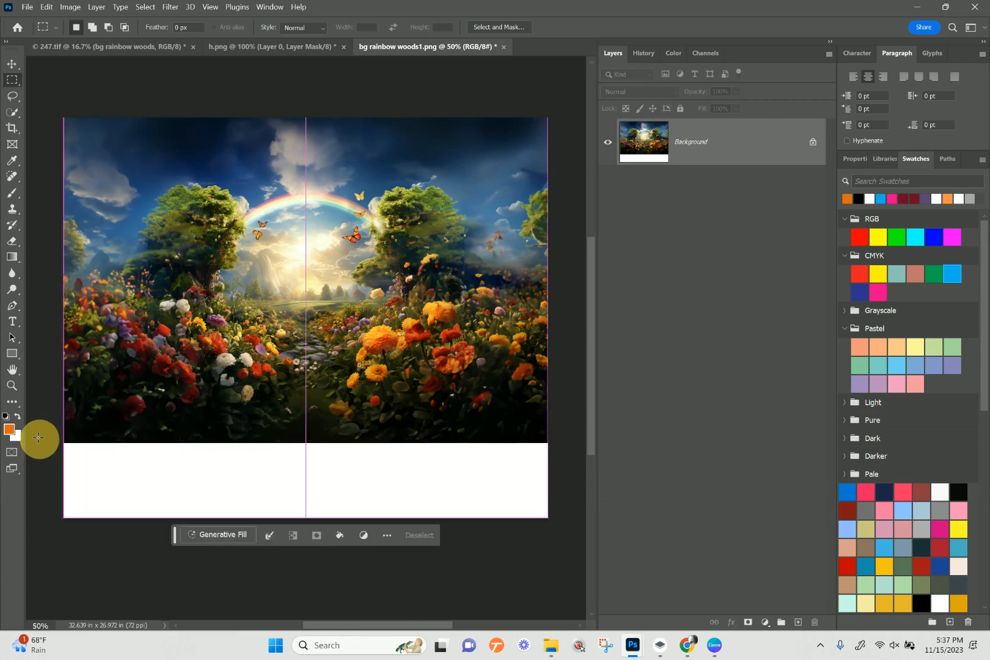
left_click(226, 536)
left_click(435, 541)
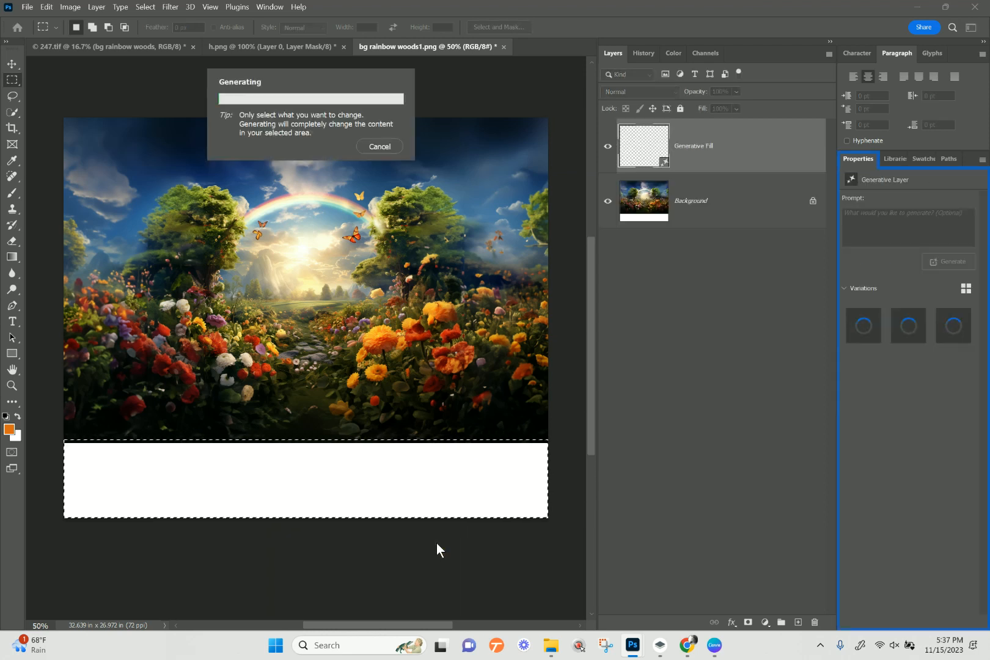
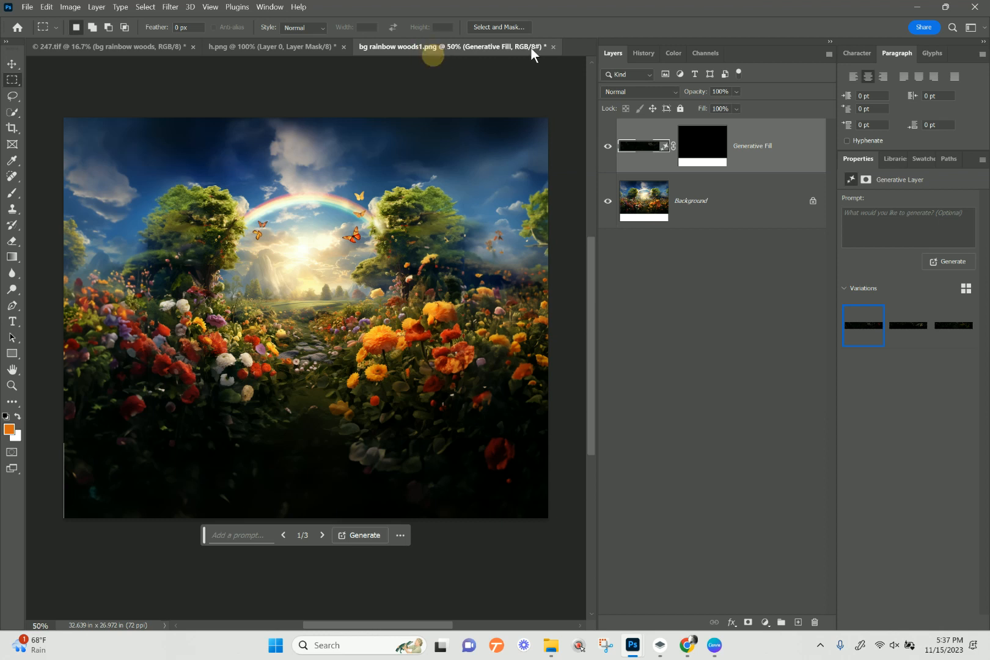
left_click(553, 46)
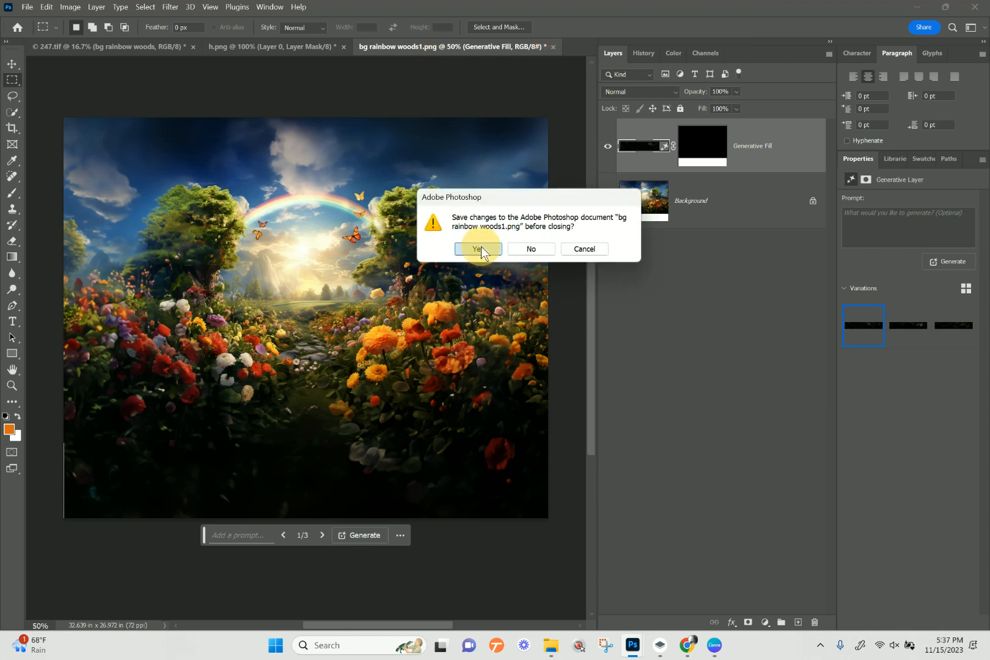
left_click(481, 246)
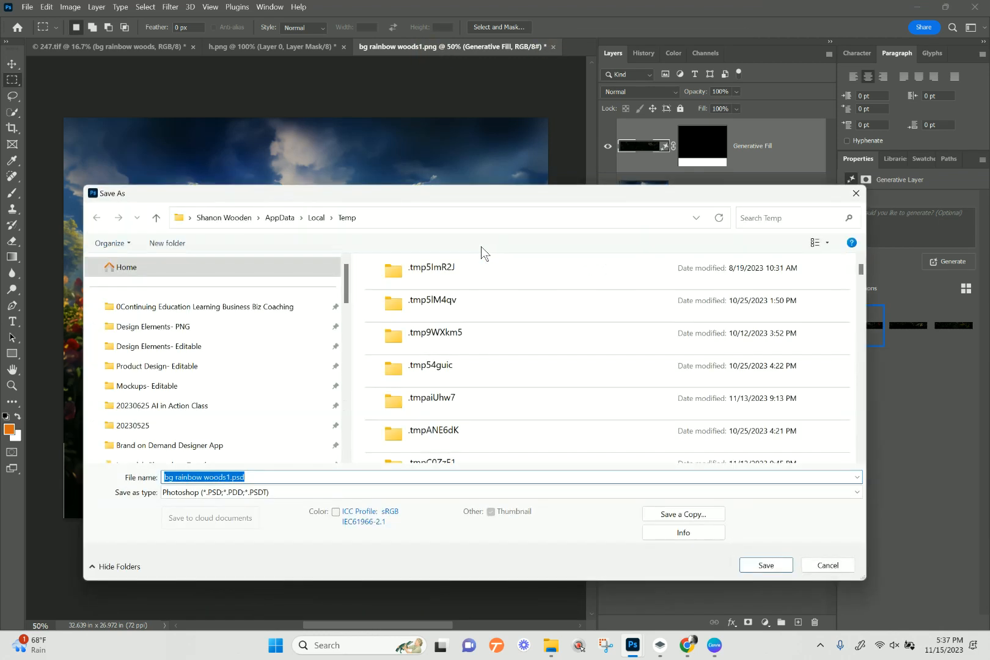
left_click(819, 563)
- Merge the Generative Fill layer down into the Background, then close the bg rainbow woods smart object and save its changes
right_click(760, 145)
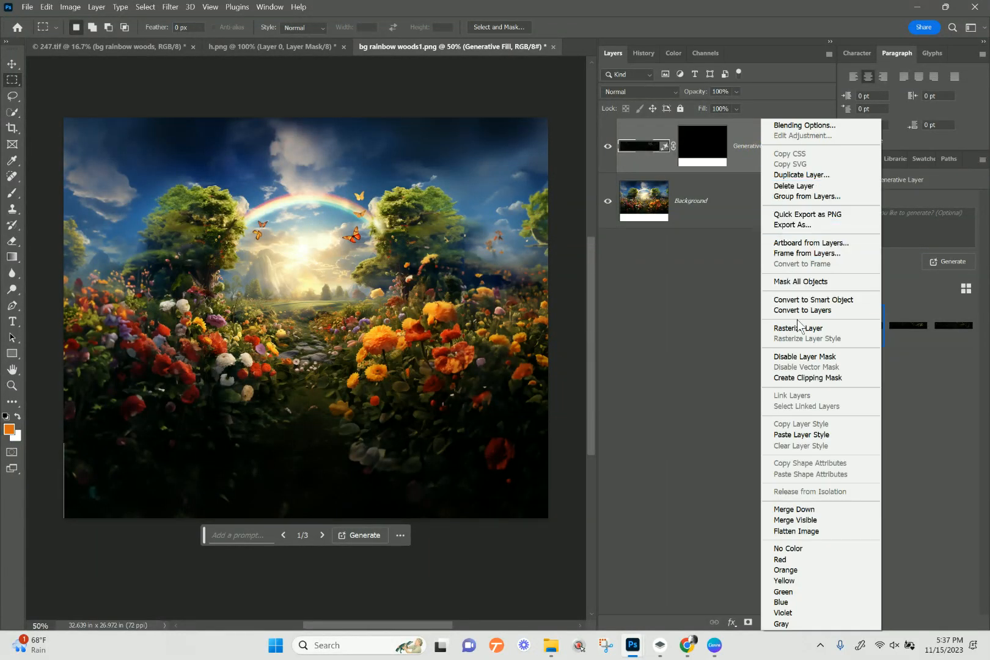
left_click(797, 509)
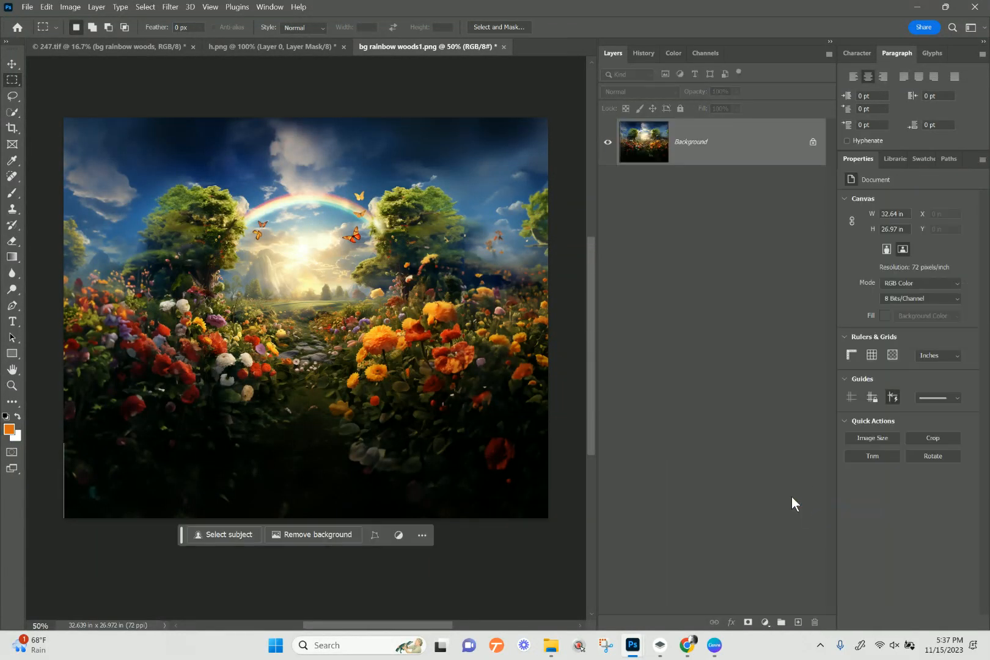
left_click(503, 47)
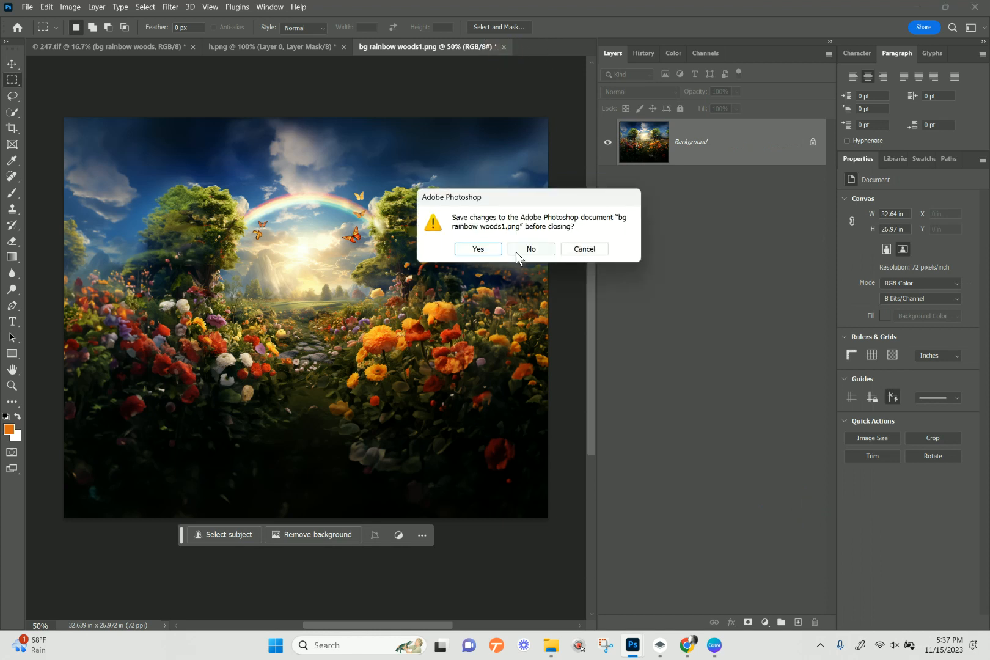
left_click(479, 249)
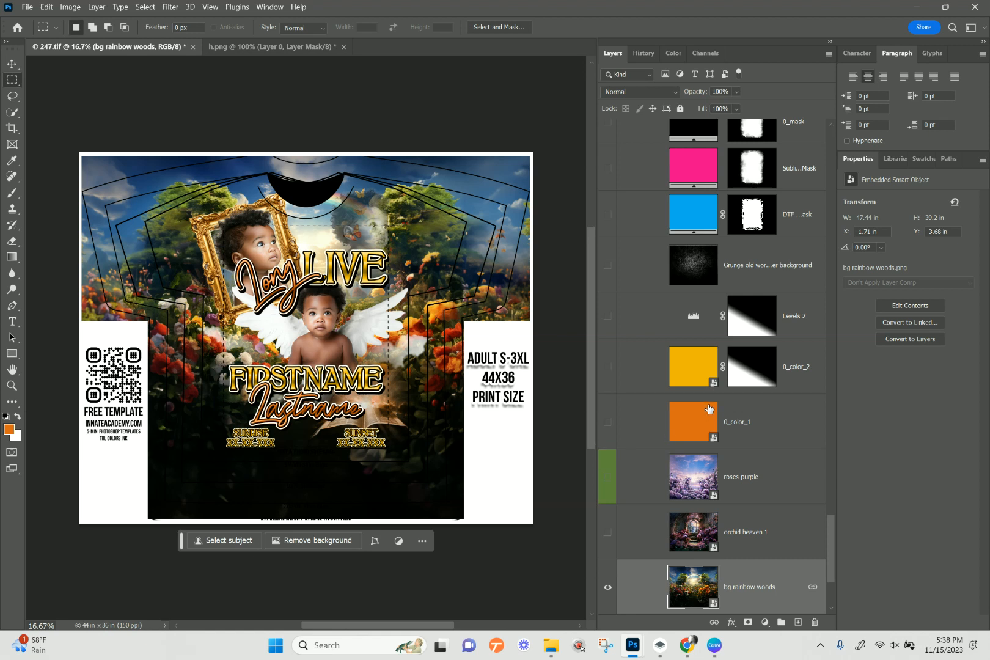
scroll(691, 416, "down", 3)
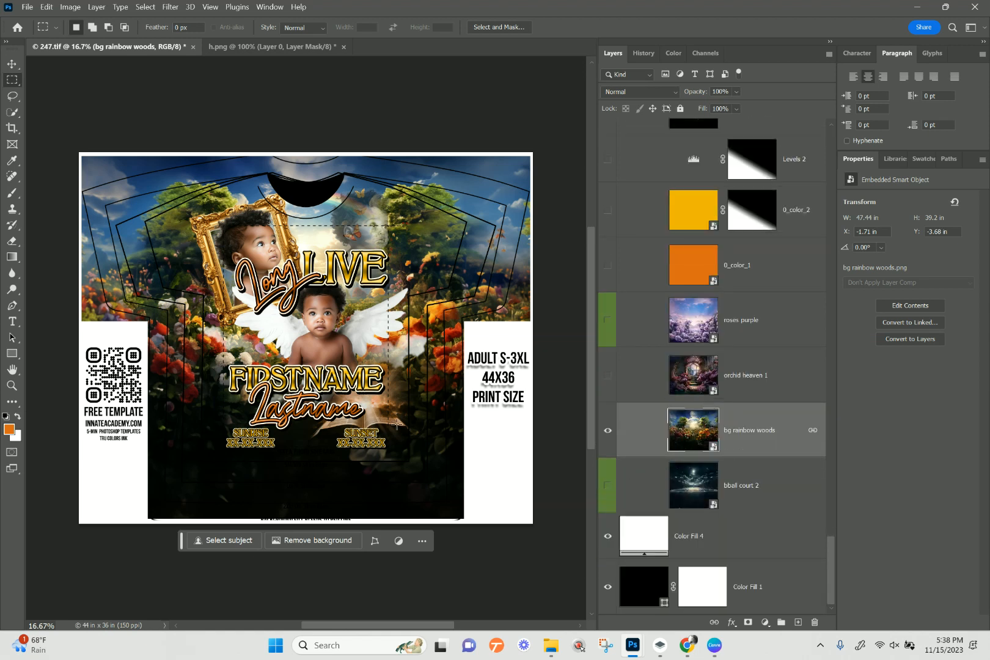
scroll(752, 385, "up", 4)
scroll(752, 385, "up", 12)
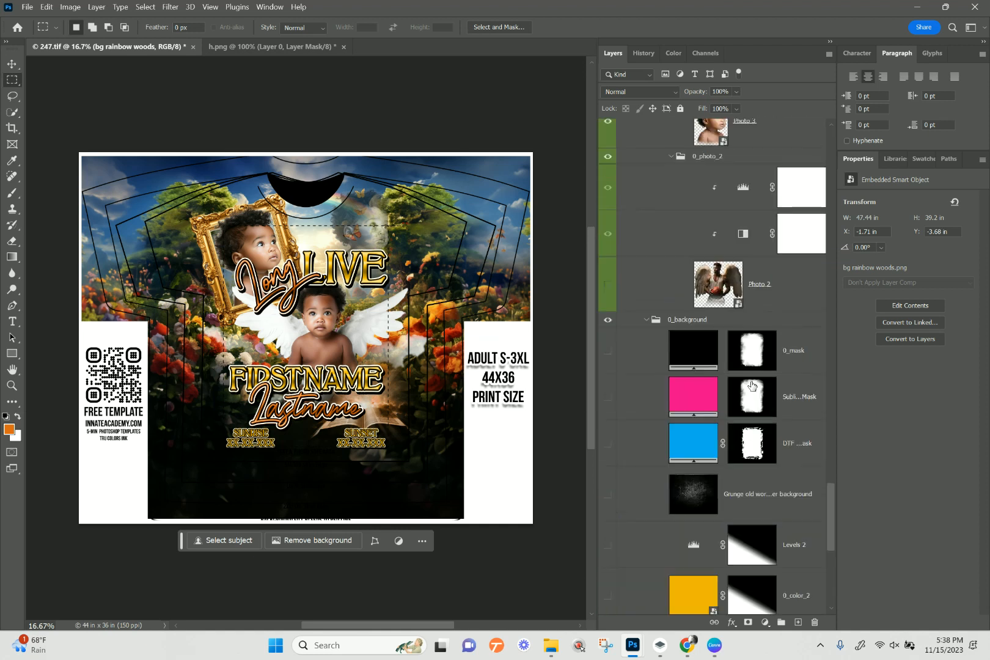
scroll(751, 385, "up", 5)
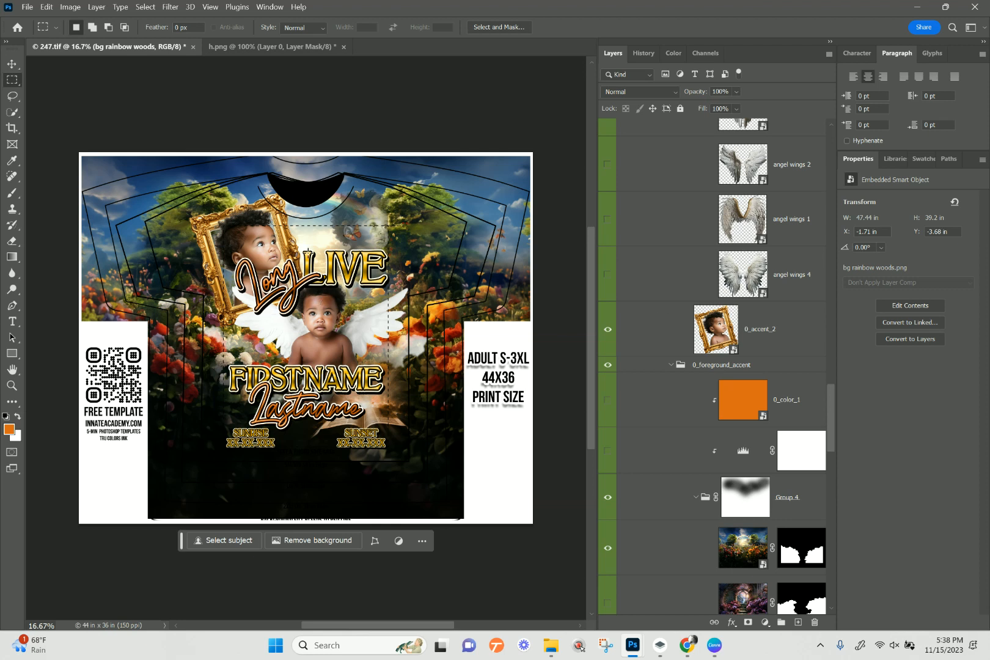
- Select the Long text layer from the shirt artwork with the Move tool and hide it
left_click(12, 64)
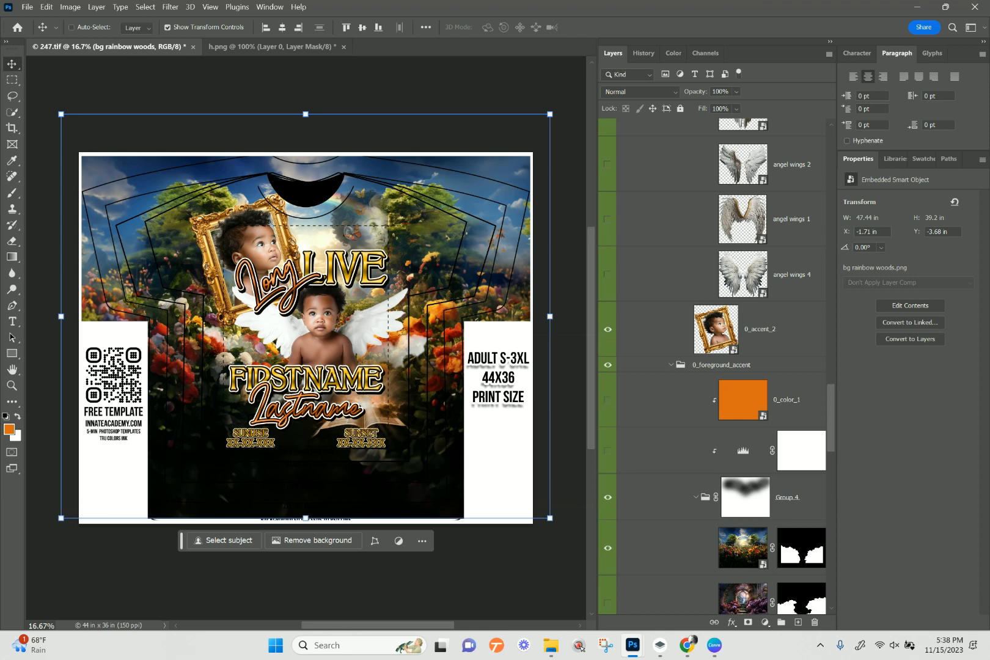
key("alt+Tab")
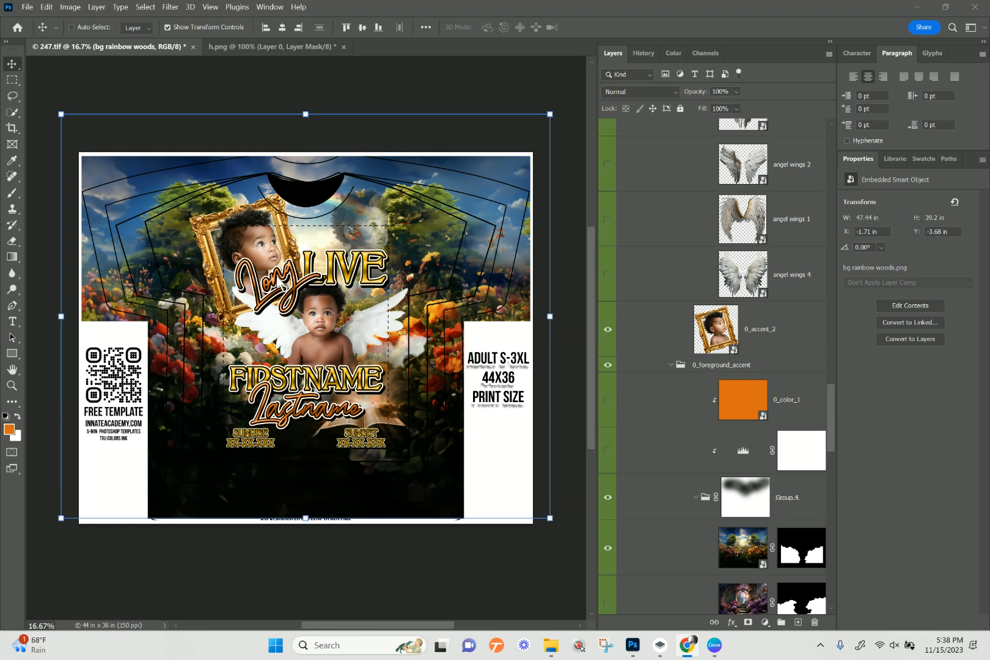
left_click(280, 282)
right_click(278, 275)
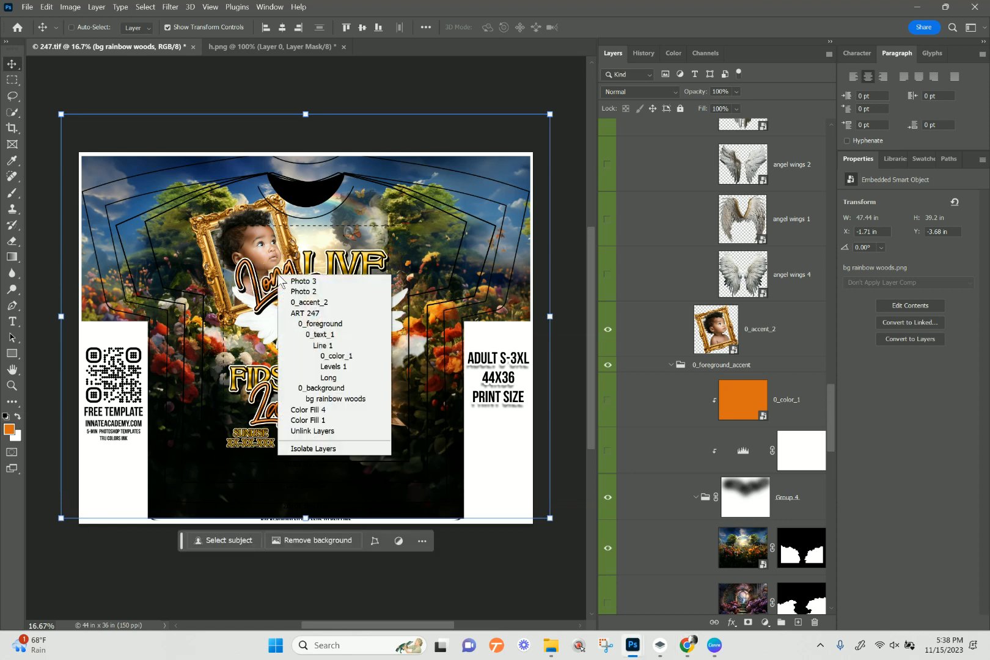
left_click(328, 377)
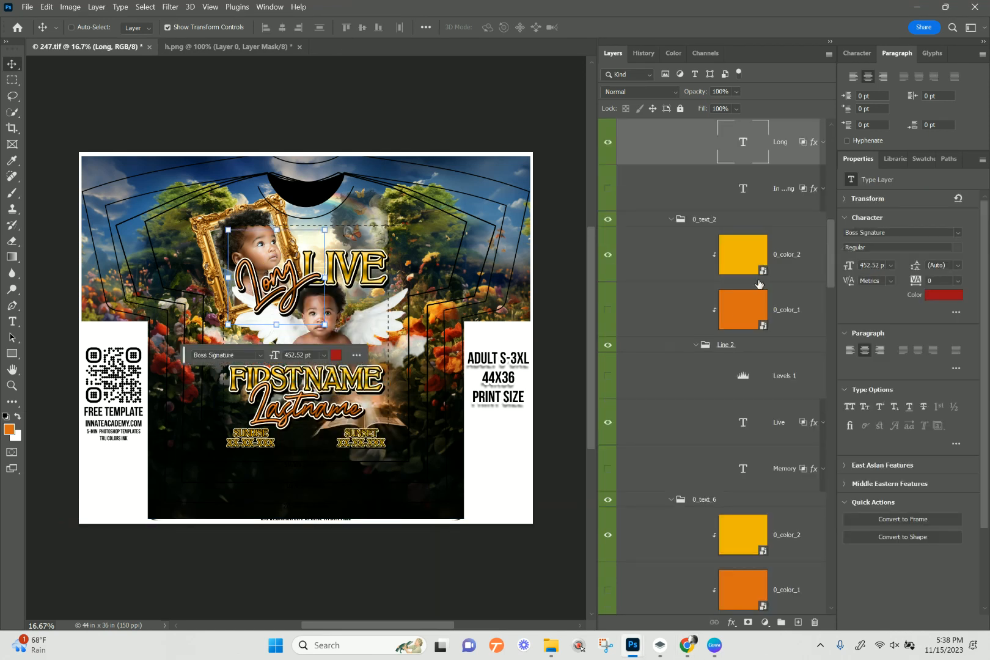
scroll(720, 238, "up", 3)
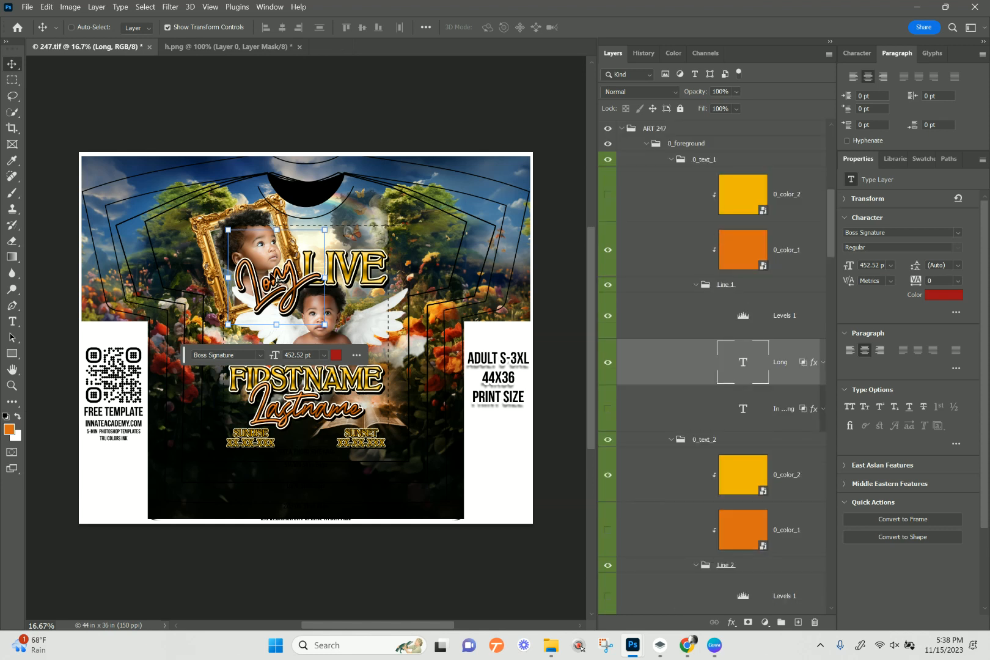
left_click(607, 362)
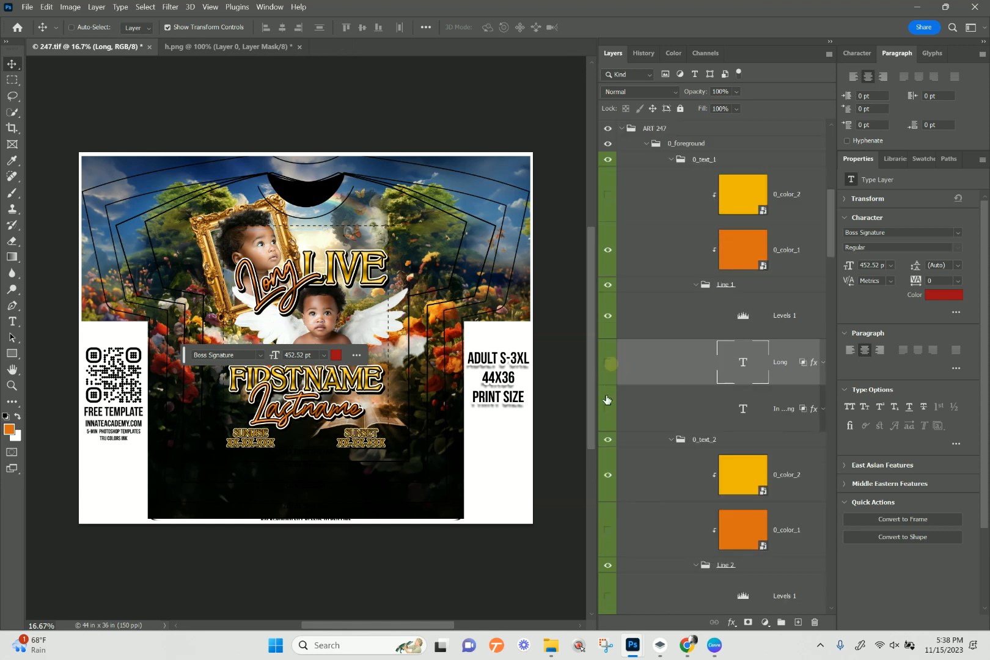
- Switch the headline wording to In Loving Memory by showing the In Loving and Memory text layers and hiding Live
left_click(606, 406)
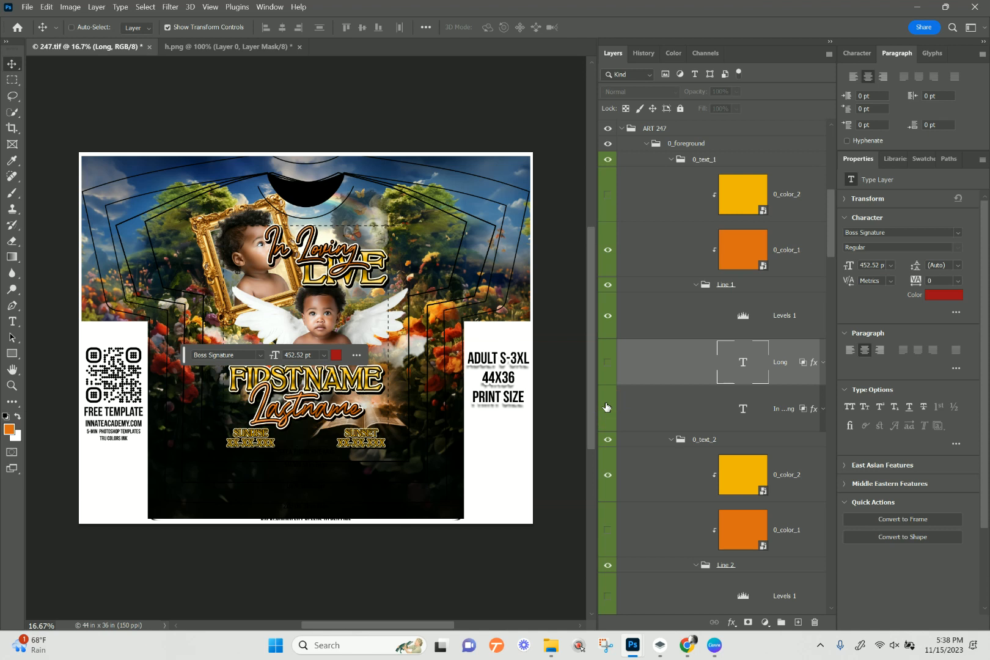
left_click(606, 407)
scroll(606, 407, "down", 3)
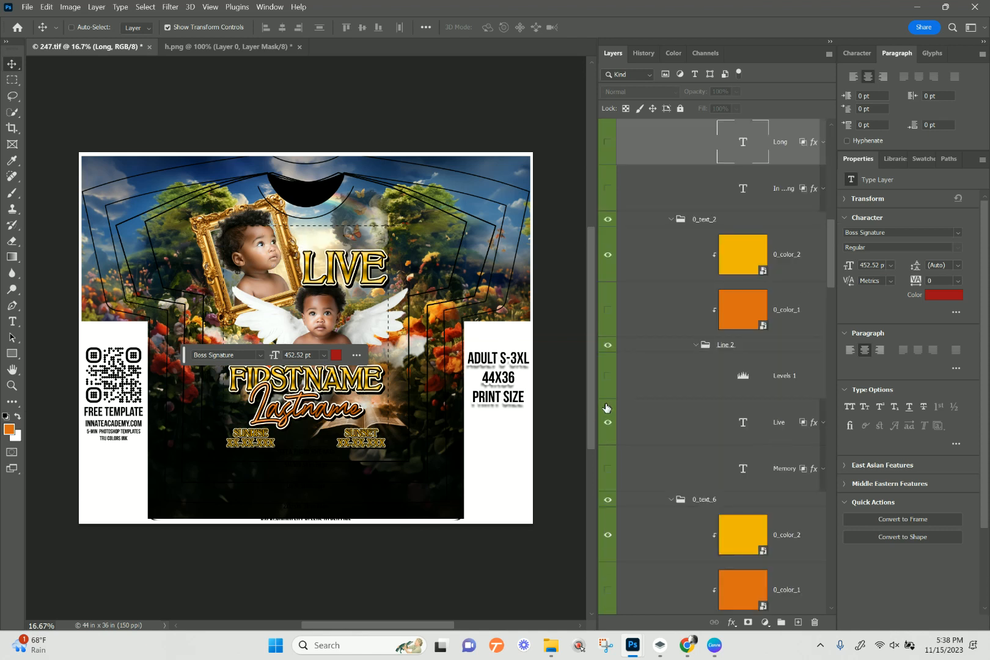
left_click(608, 469)
left_click(606, 422)
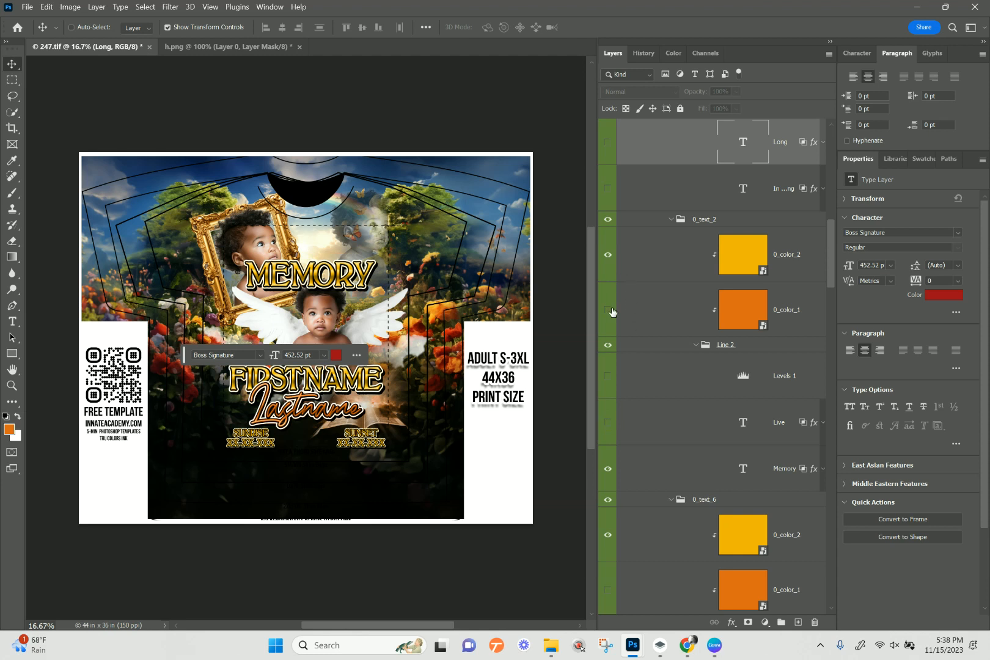
left_click(607, 188)
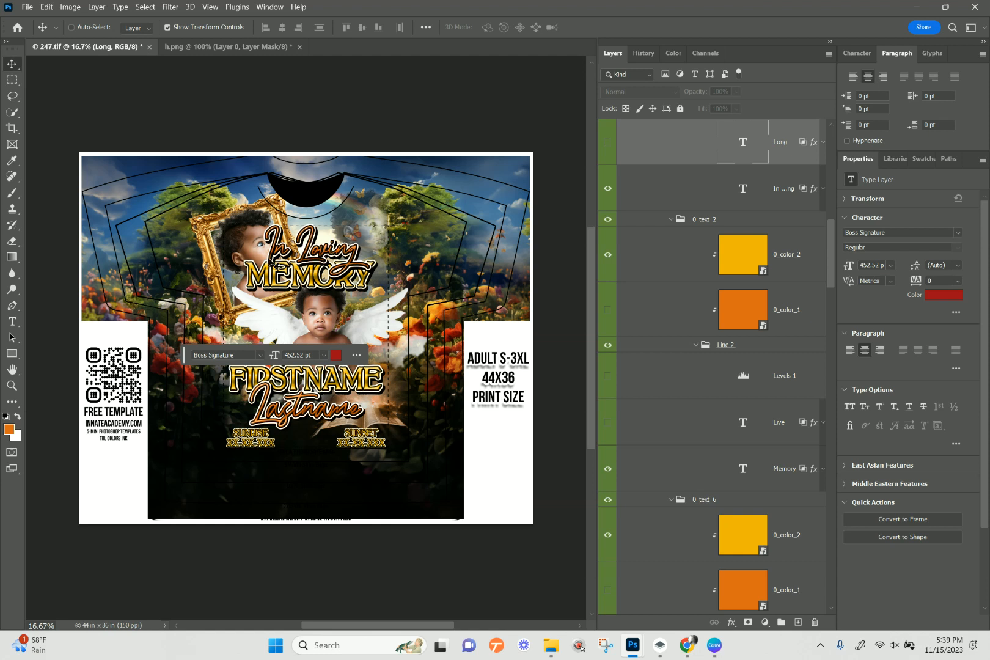
- Duplicate the In Loving text layer within 247.tif and hide the original beneath the copy
right_click(330, 261)
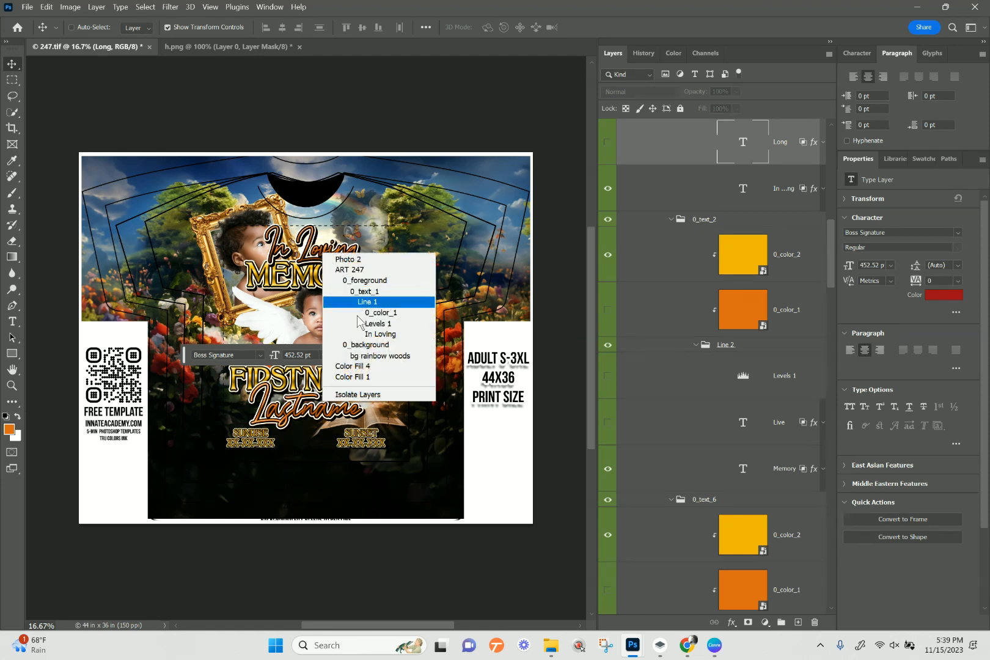
left_click(361, 336)
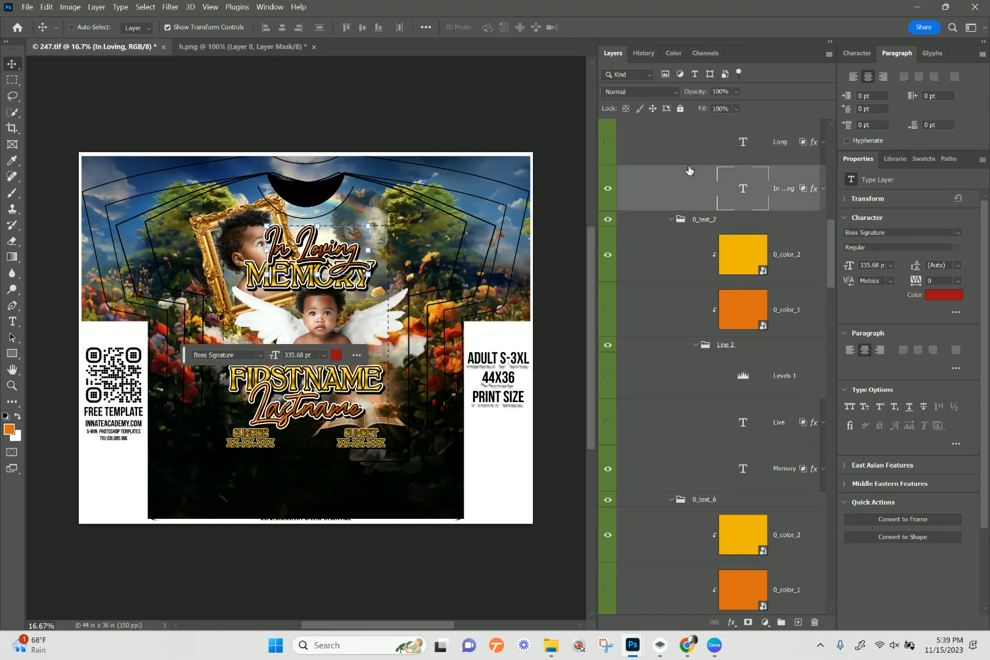
right_click(662, 193)
left_click(701, 119)
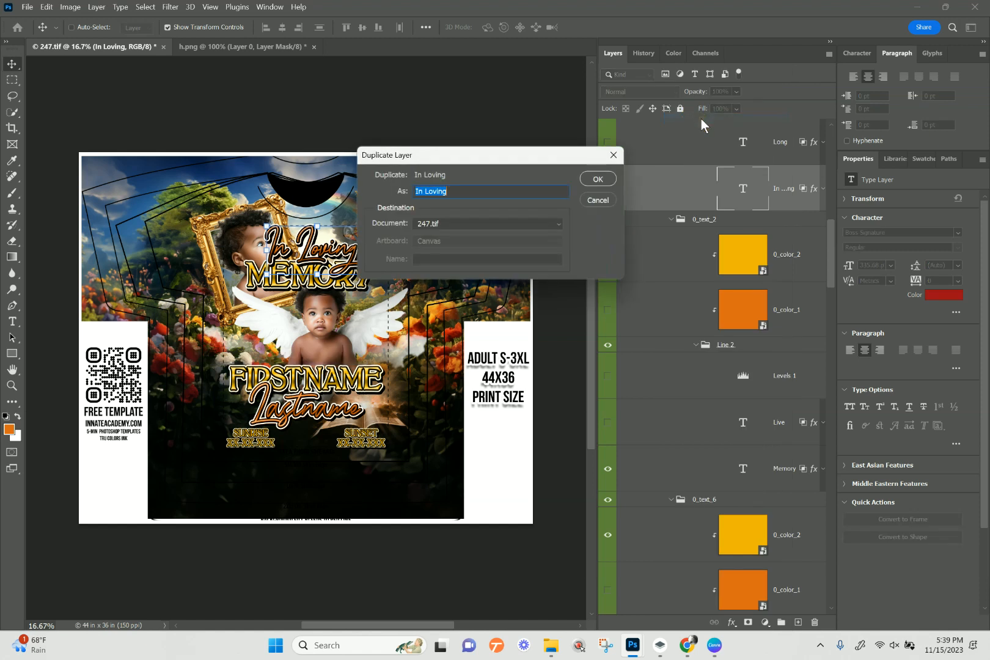
key("Return")
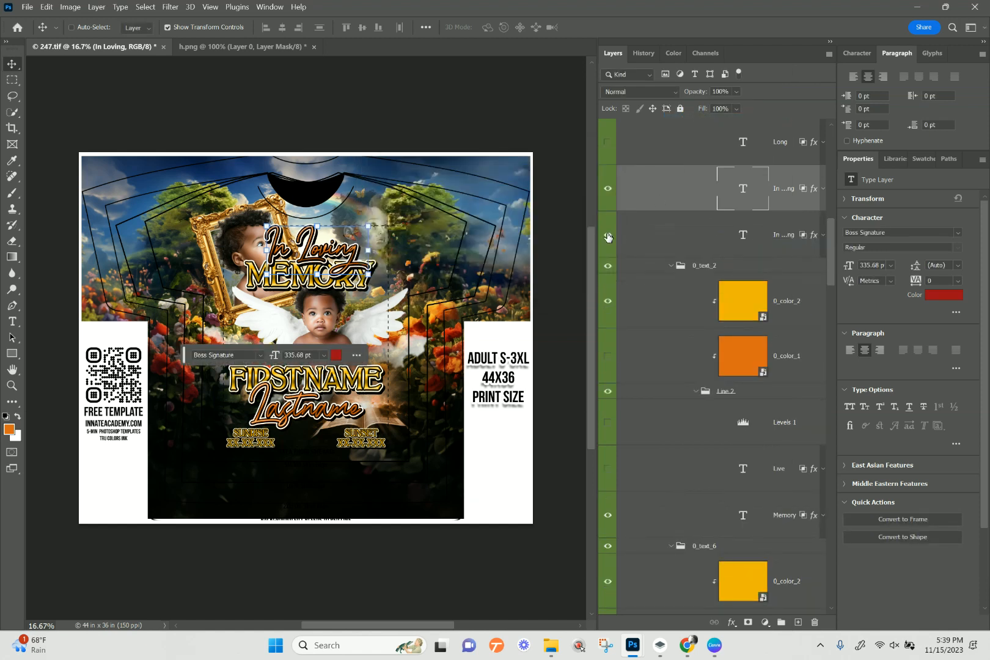
left_click(607, 236)
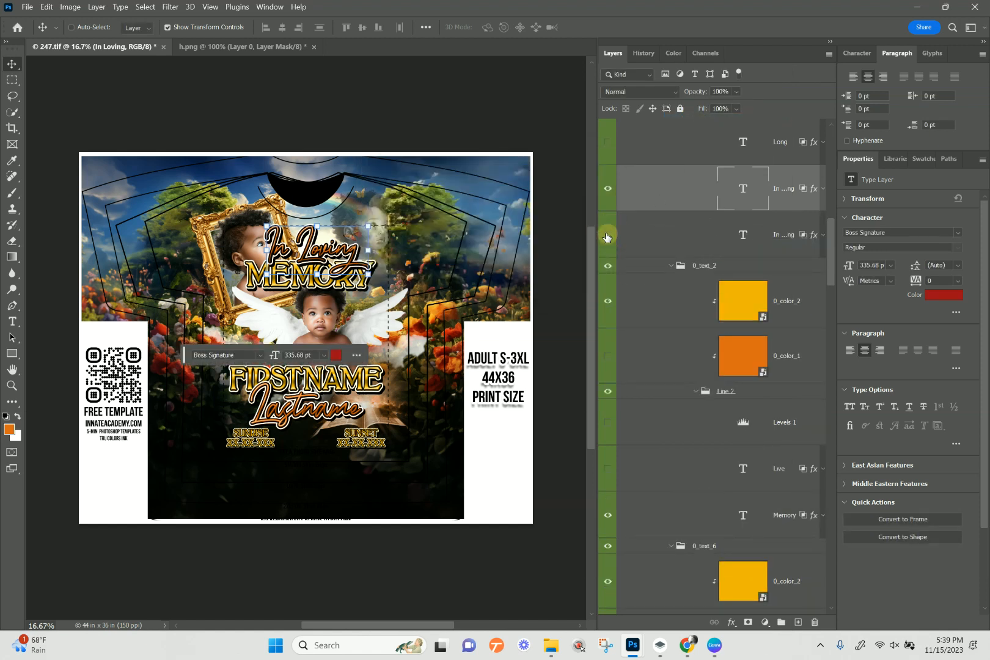
- Reword the copied In Loving text layer as Your Wings Were Ready
double_click(741, 189)
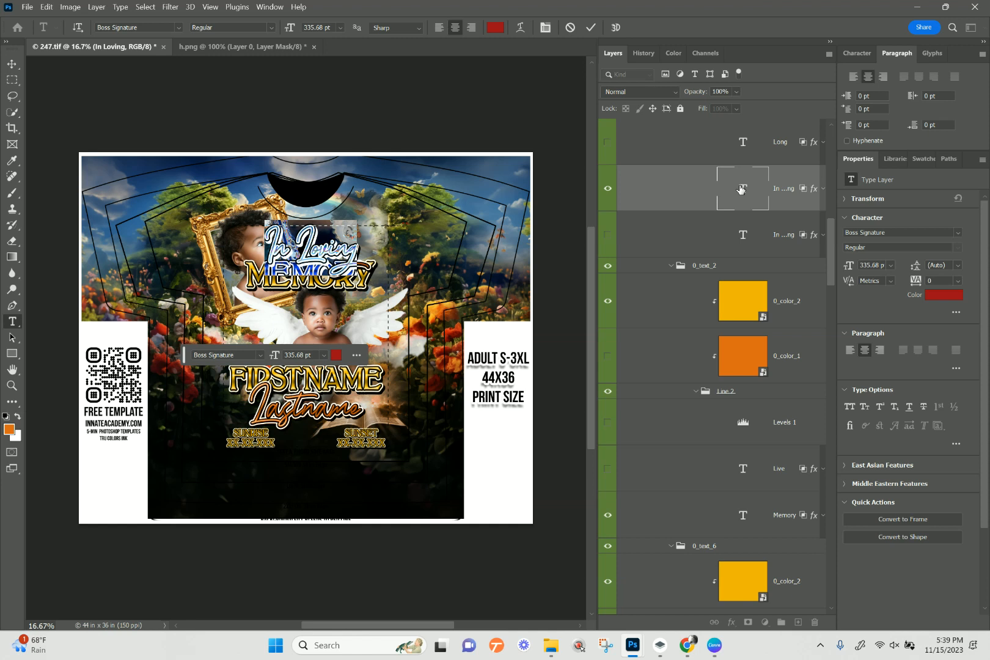
type("Y")
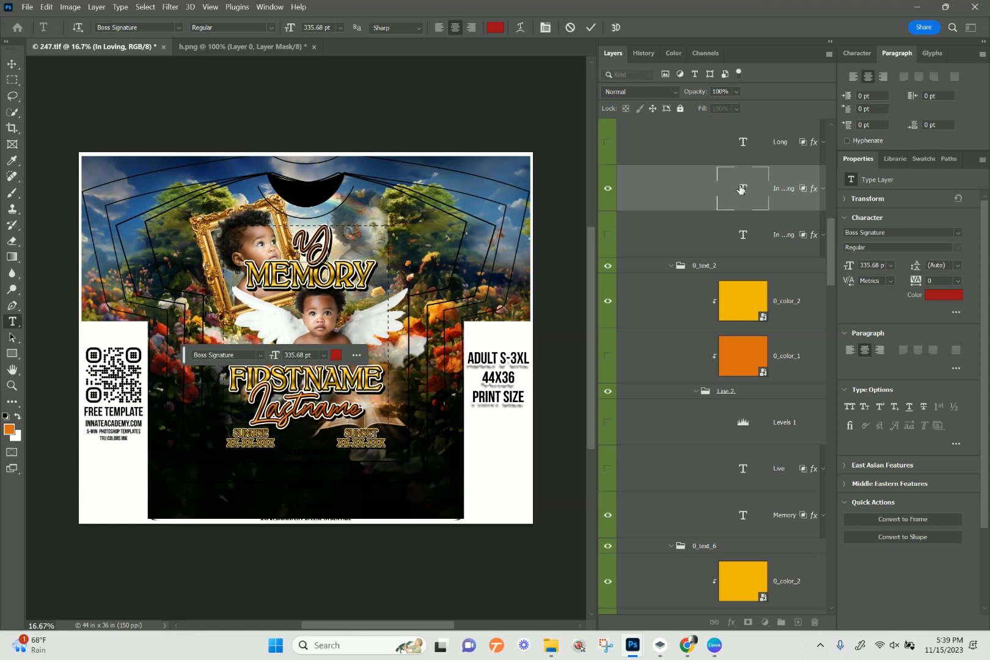
type("our")
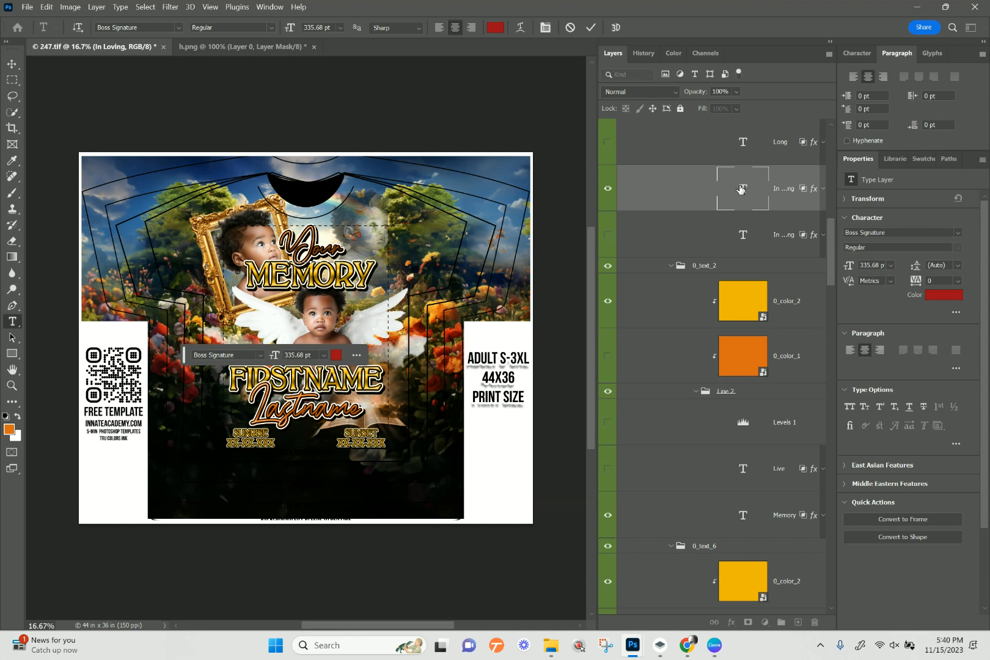
type("Wi")
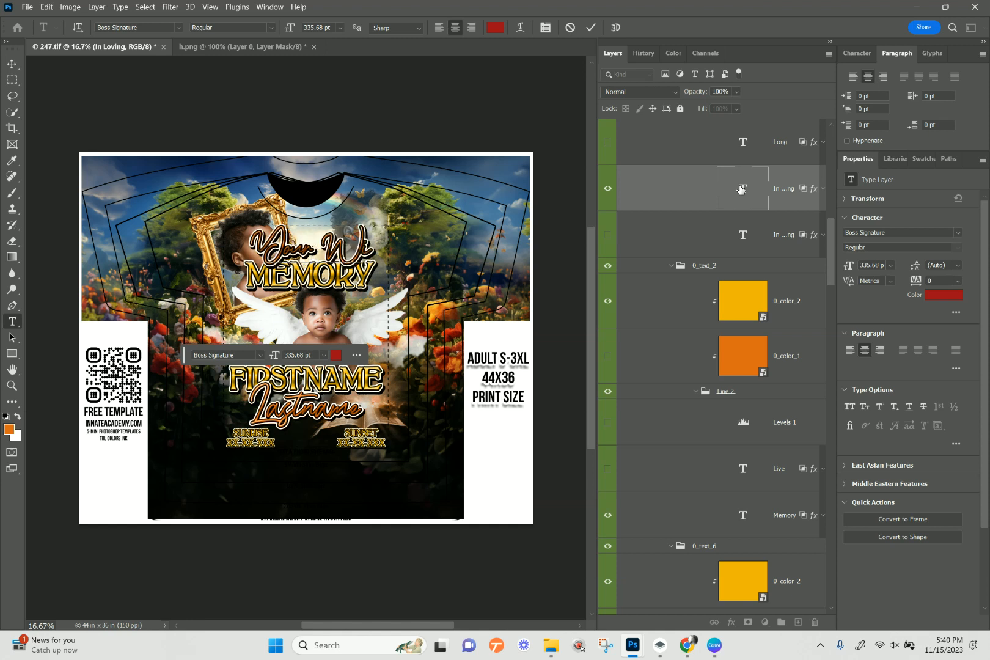
type("ngs")
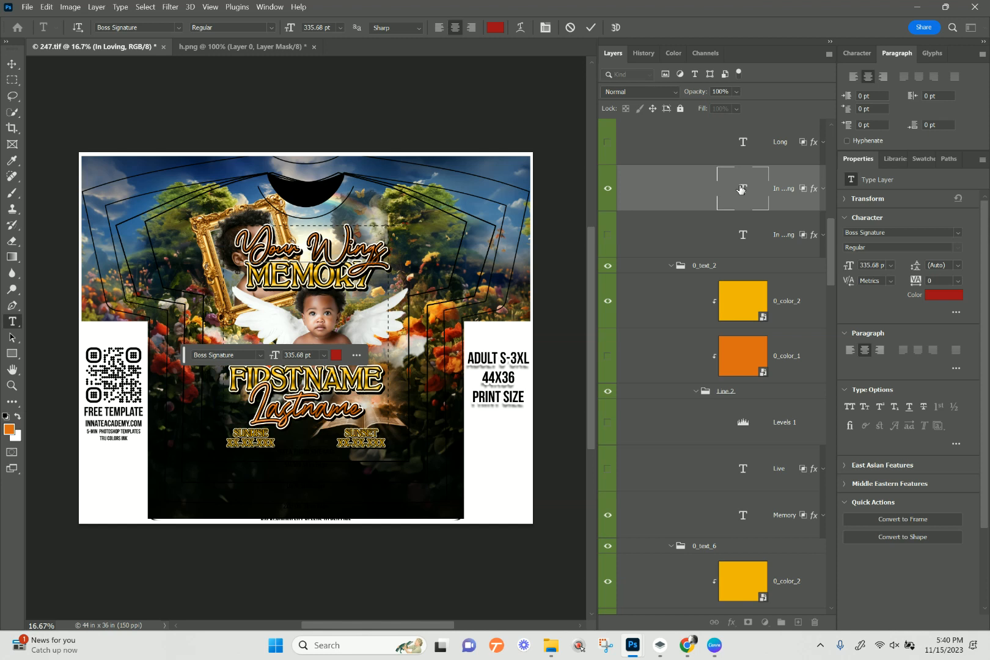
type("We")
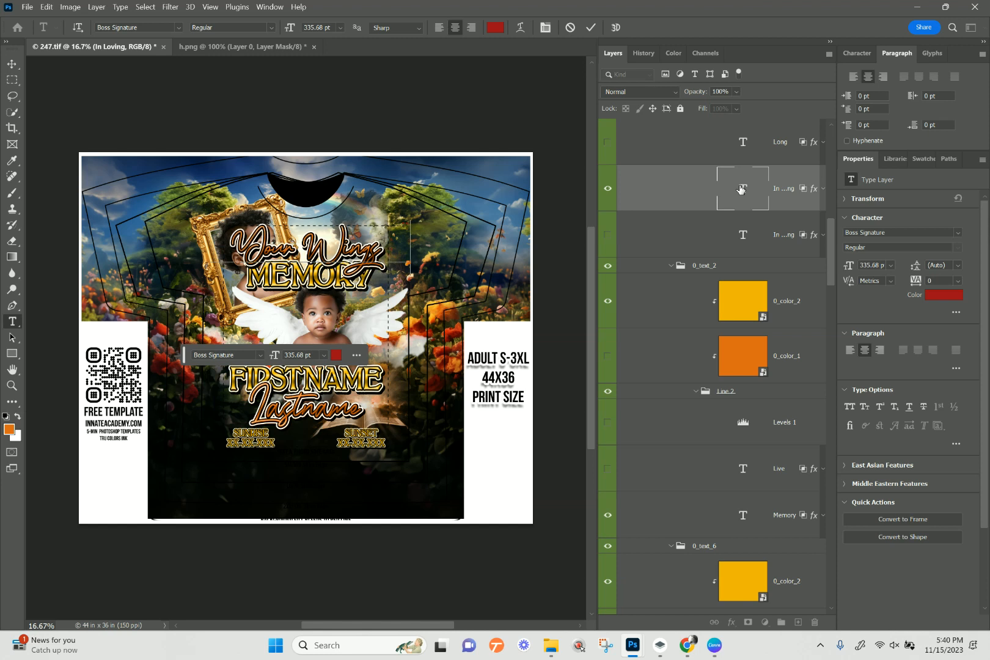
type("r")
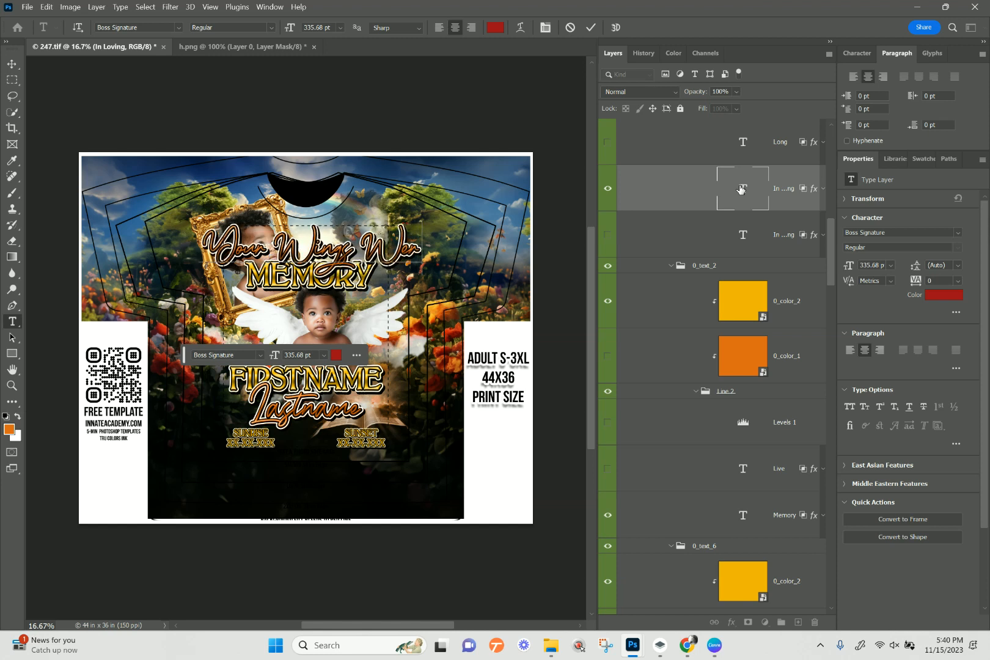
type("e R")
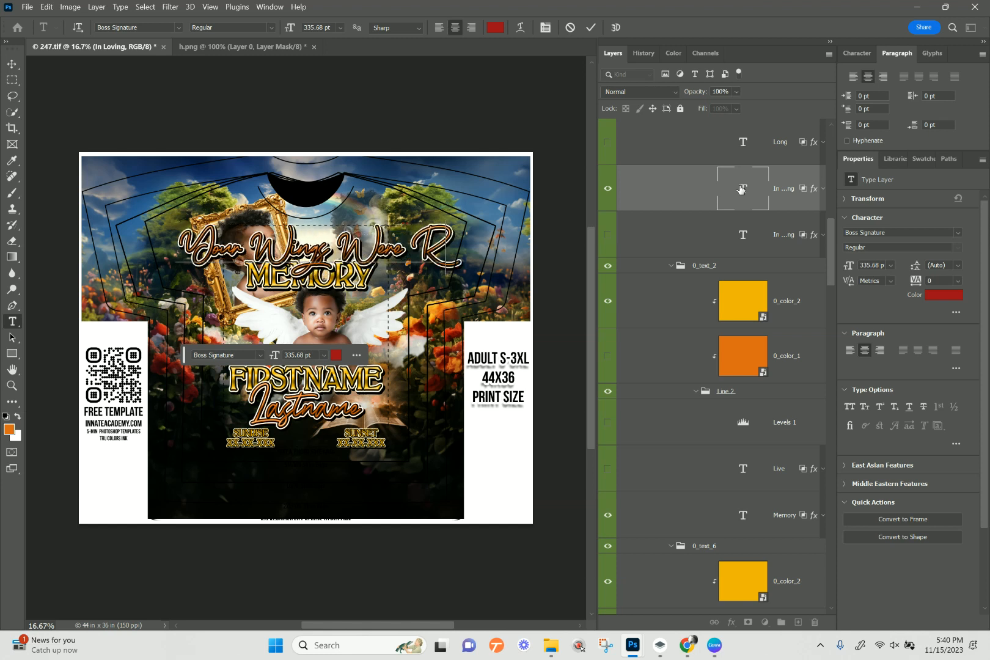
type("easy")
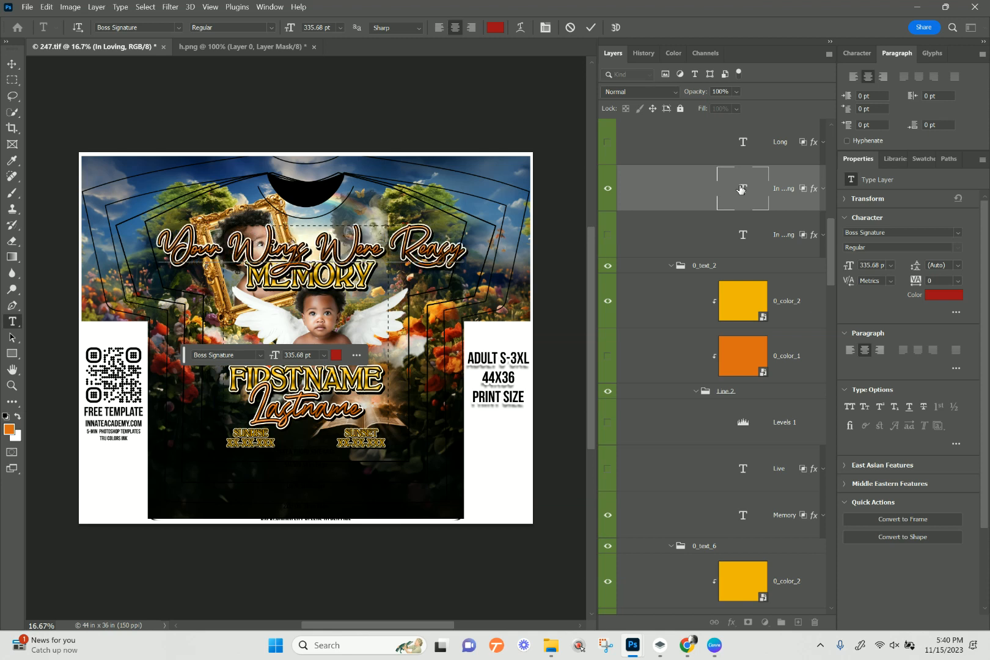
key("BackSpace")
key("BackSpace")
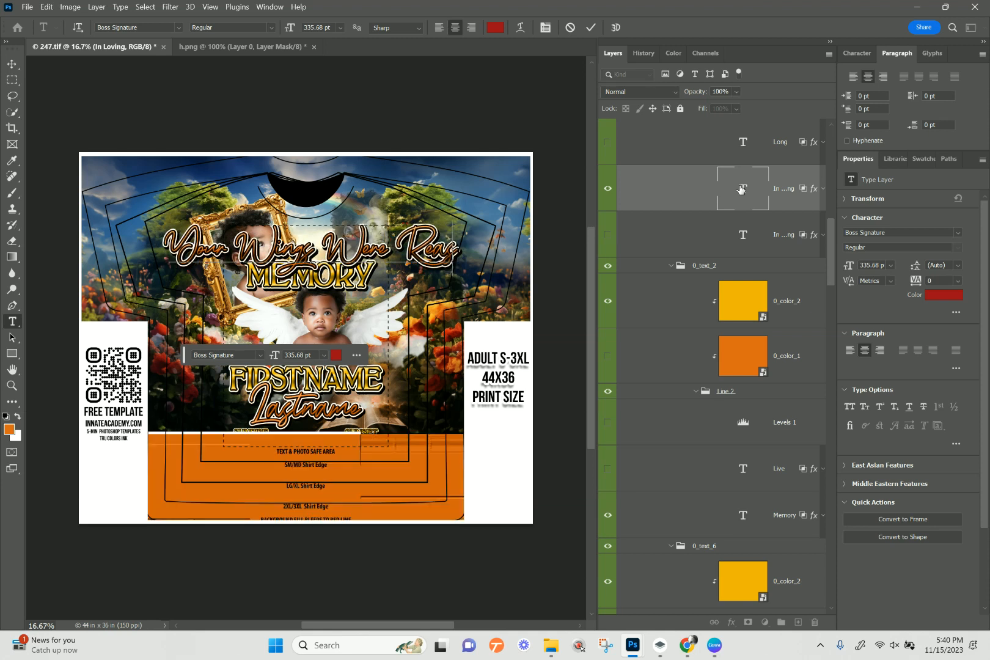
type("dy")
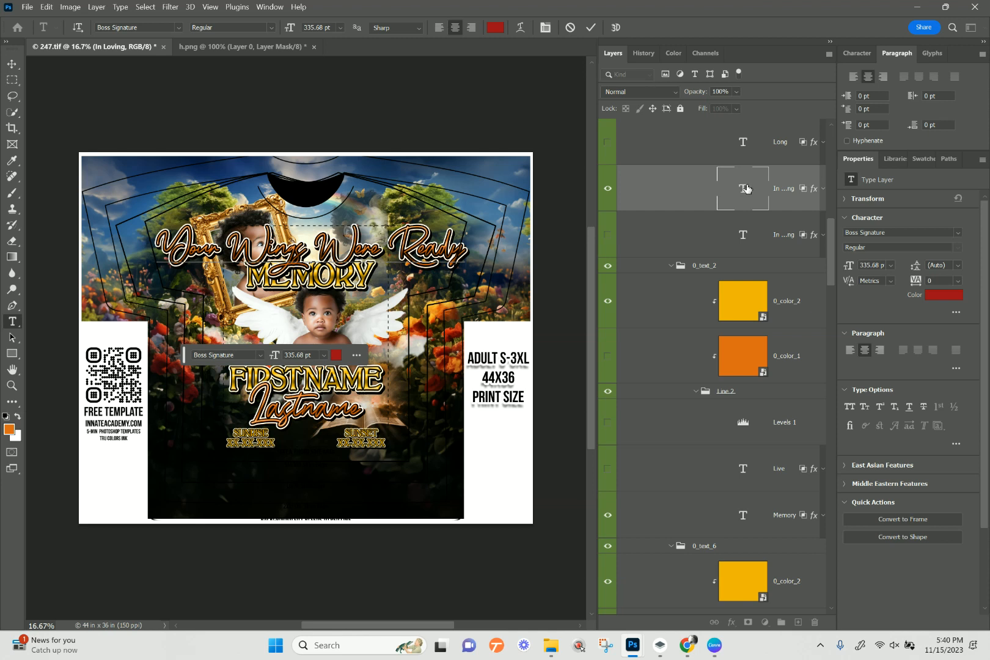
left_click(11, 64)
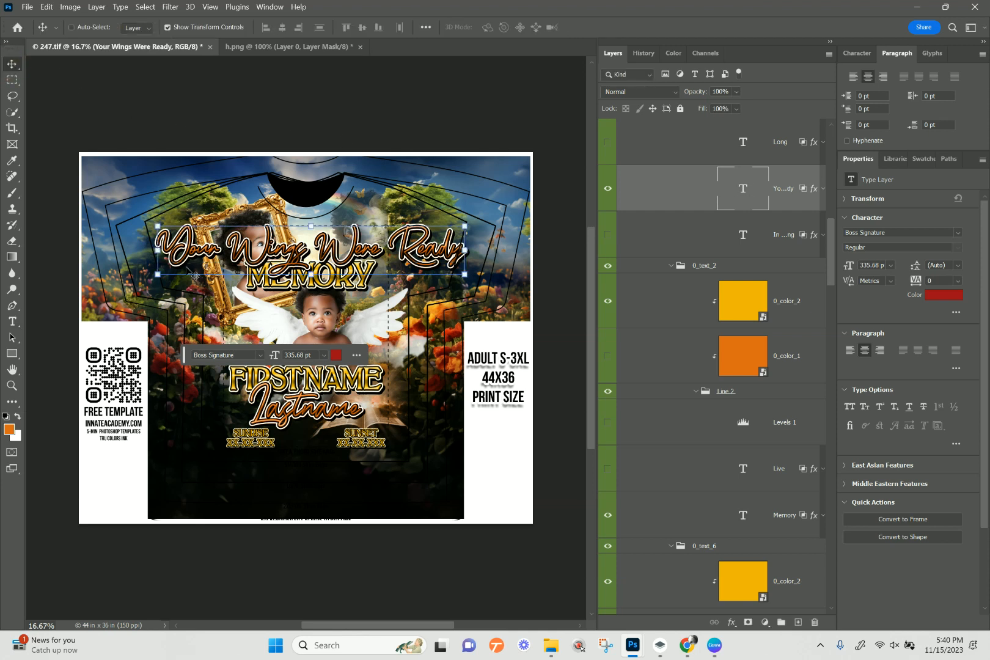
- Scale the Your Wings Were Ready text to about 50% width and 76% height, fitting it within the central guide above Memory
left_click_drag(157, 250, 228, 251)
left_click_drag(466, 247, 388, 249)
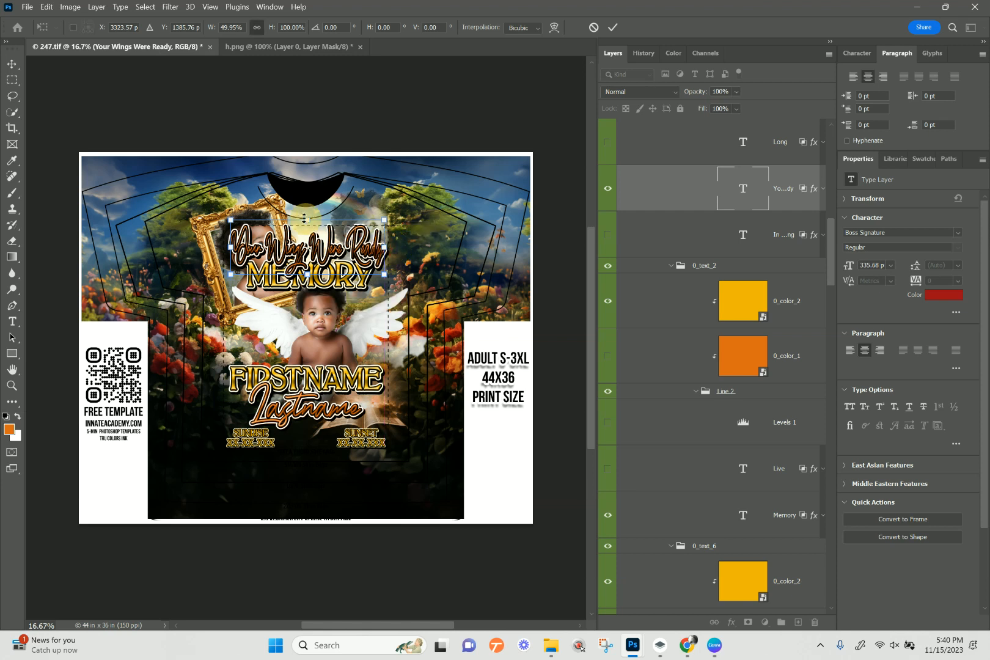
left_click_drag(306, 219, 304, 227)
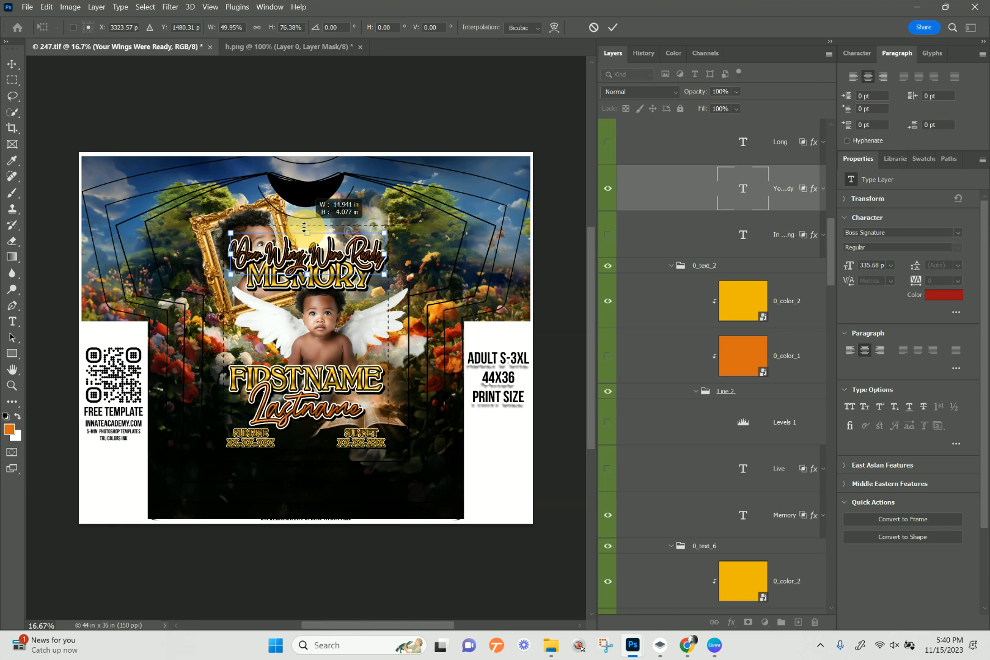
left_click_drag(305, 227, 304, 228)
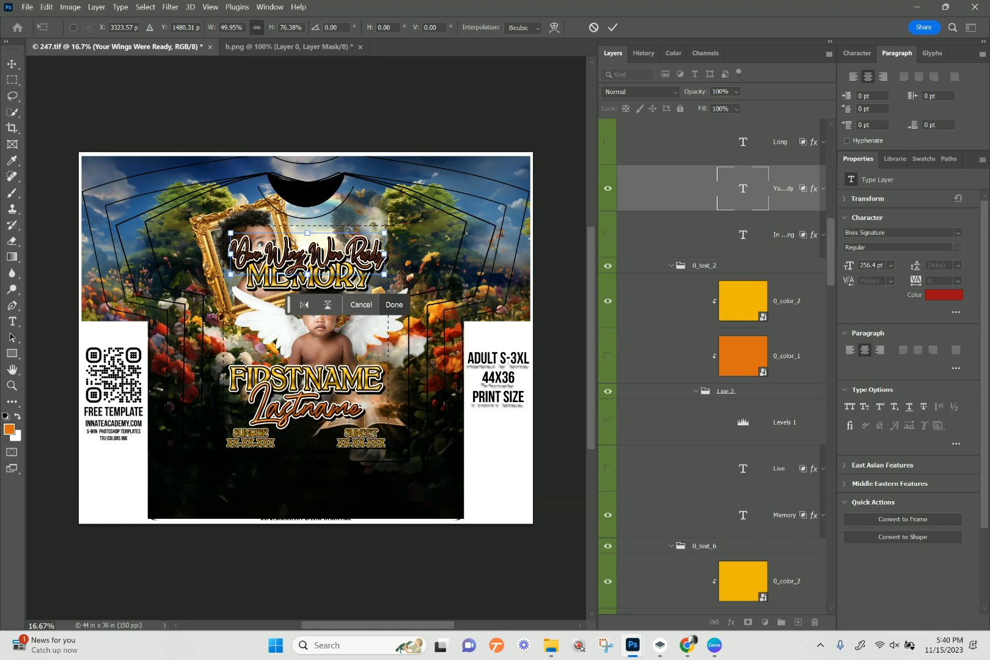
key("Return")
left_click_drag(338, 254, 338, 257)
- Duplicate the Memory text layer within 247.tif and hide the original beneath the copy
left_click(744, 243)
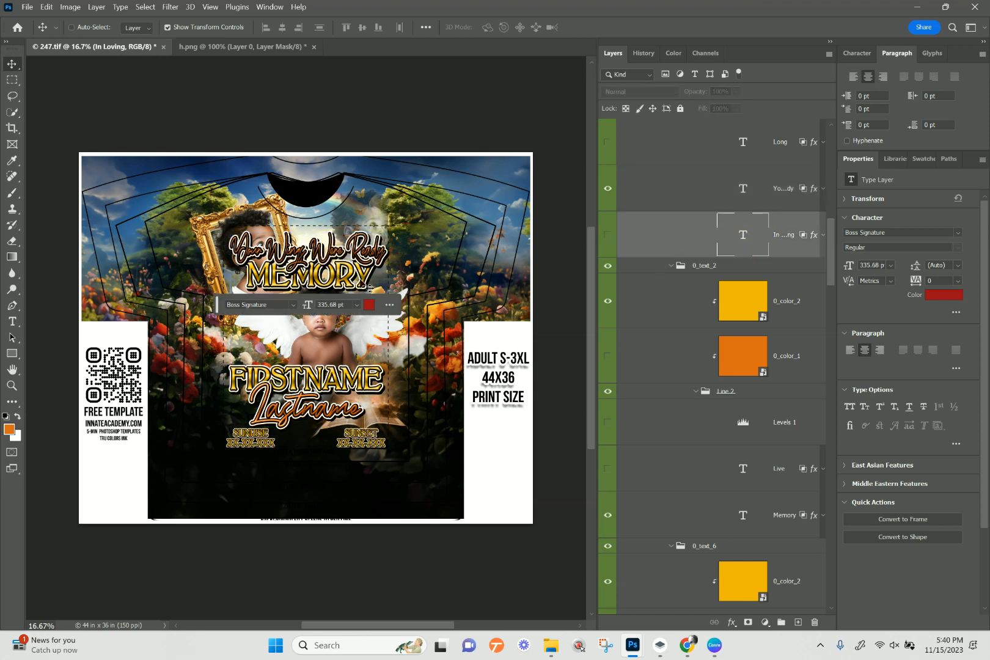
right_click(340, 286)
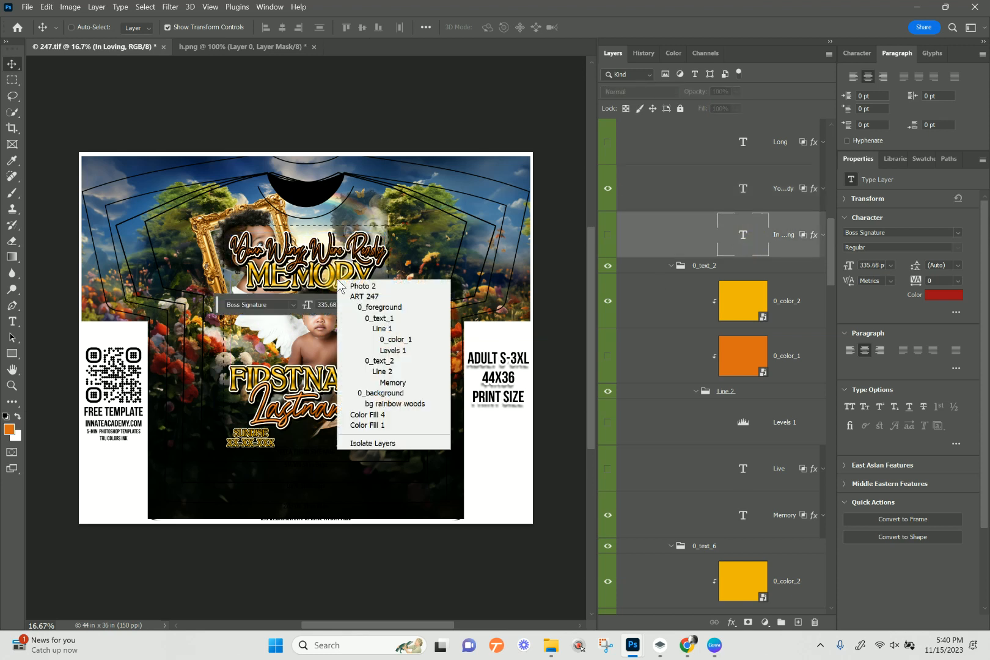
left_click(391, 383)
right_click(698, 523)
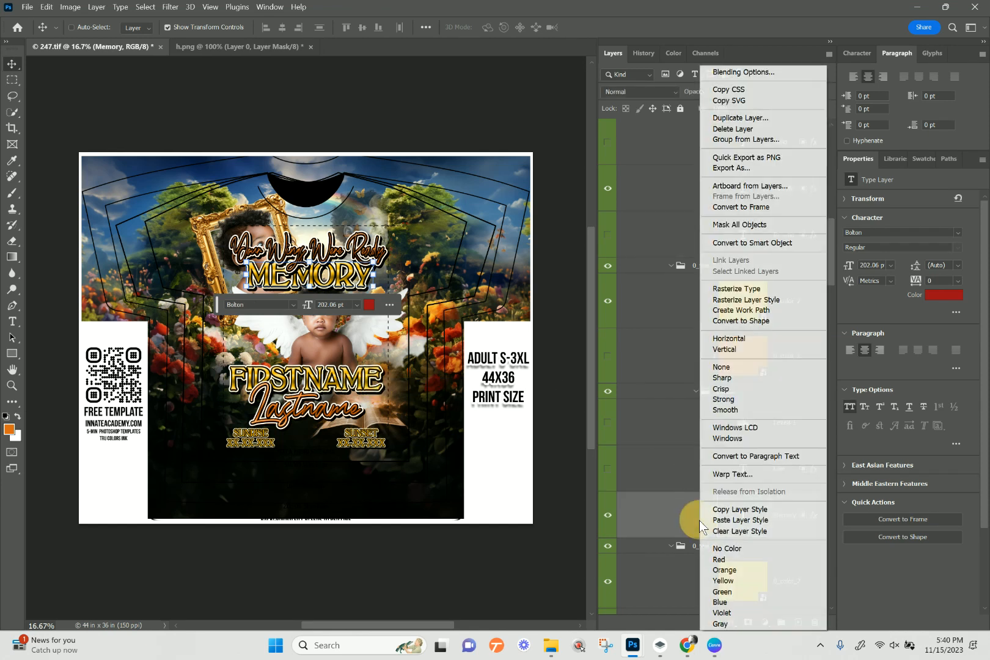
left_click(727, 119)
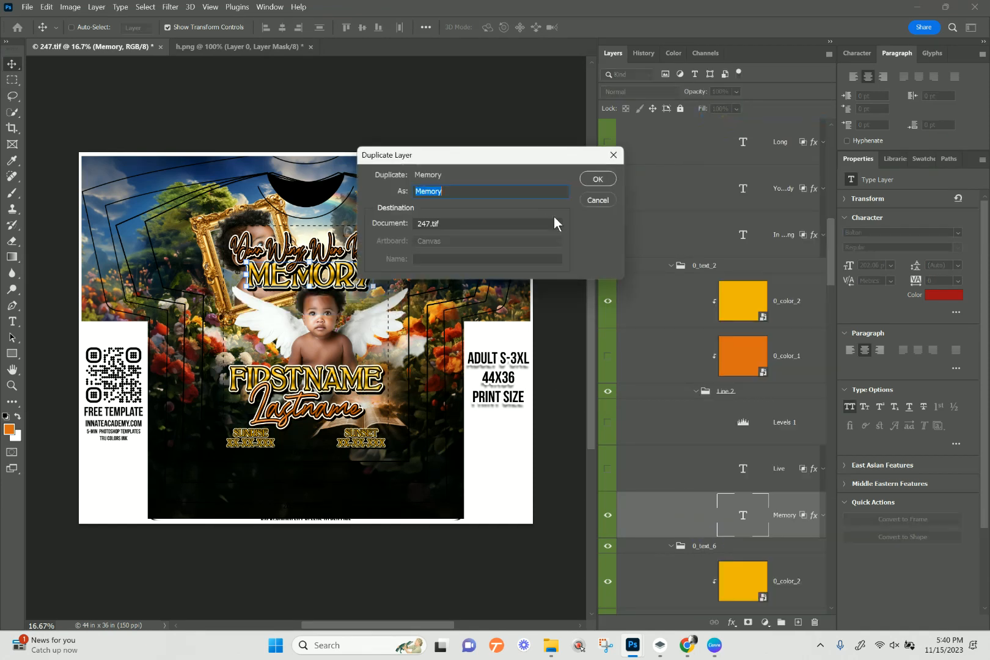
left_click(596, 177)
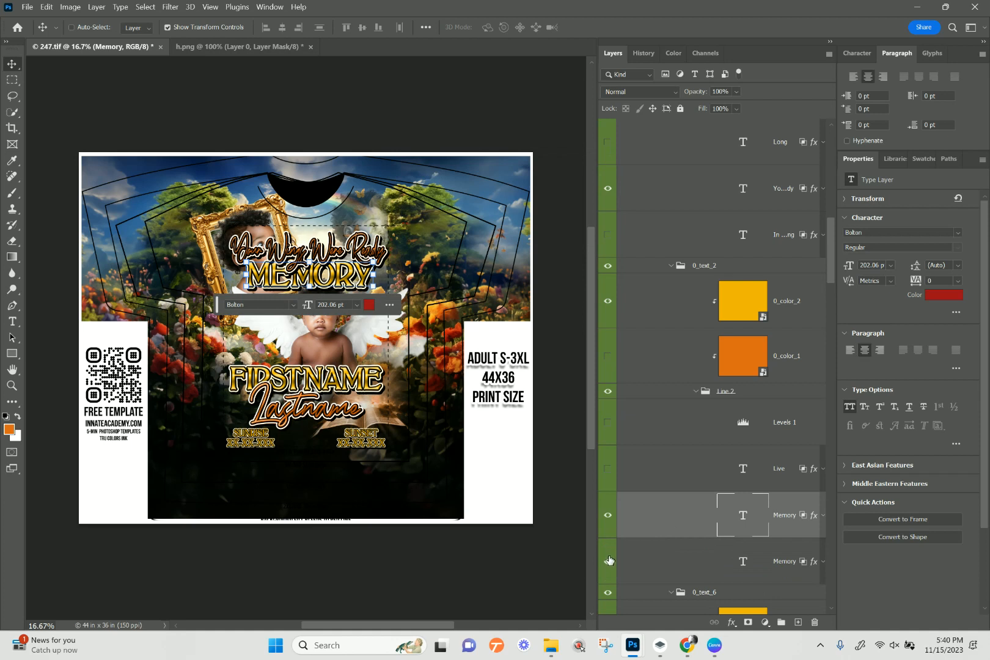
- Reword the copied Memory text layer as OUR HEARTS WERE NOT
left_click(743, 516)
double_click(743, 516)
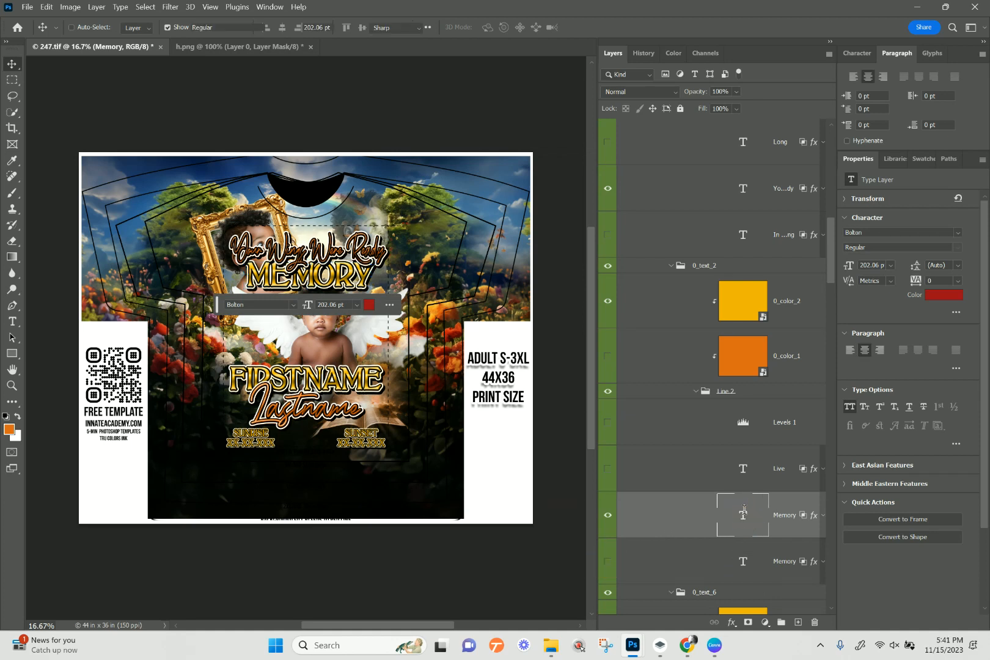
type("OUR")
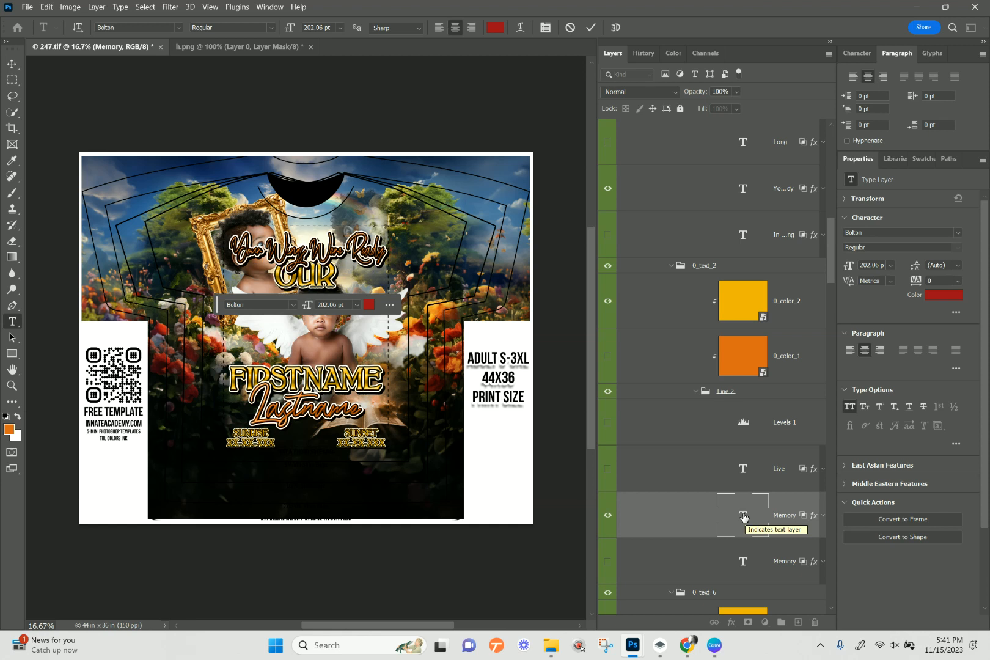
type(" HEAR")
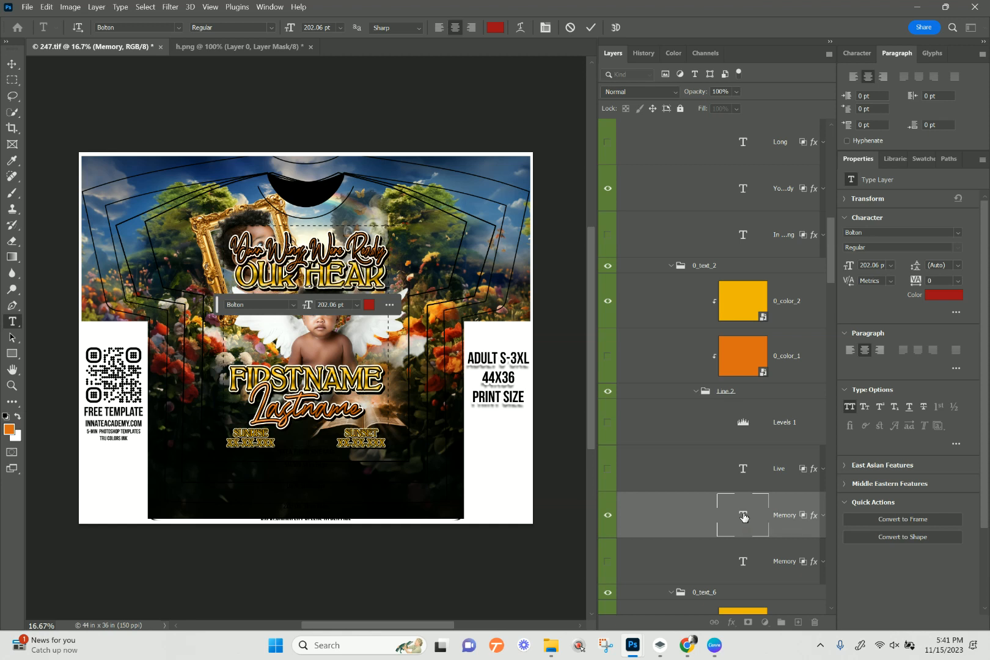
type("TS")
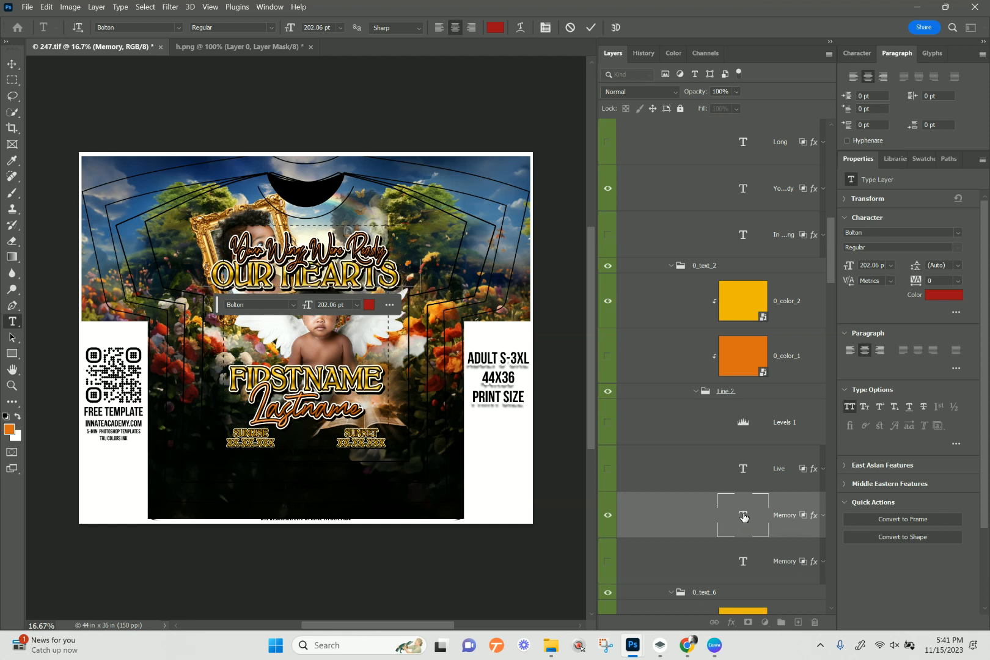
type(" WERE NOT")
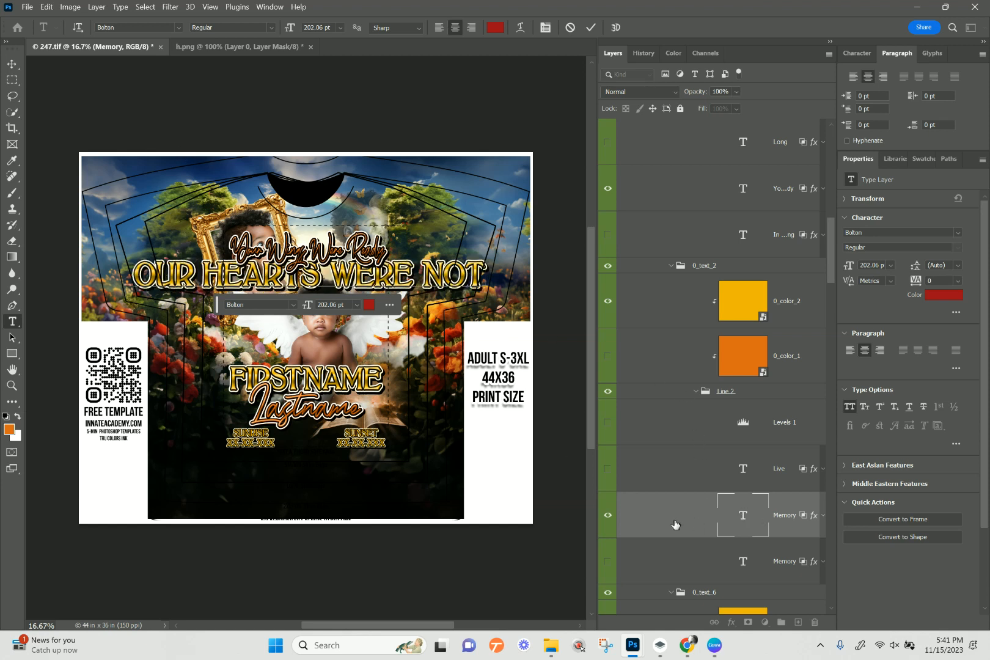
key("ctrl+Return")
key("v")
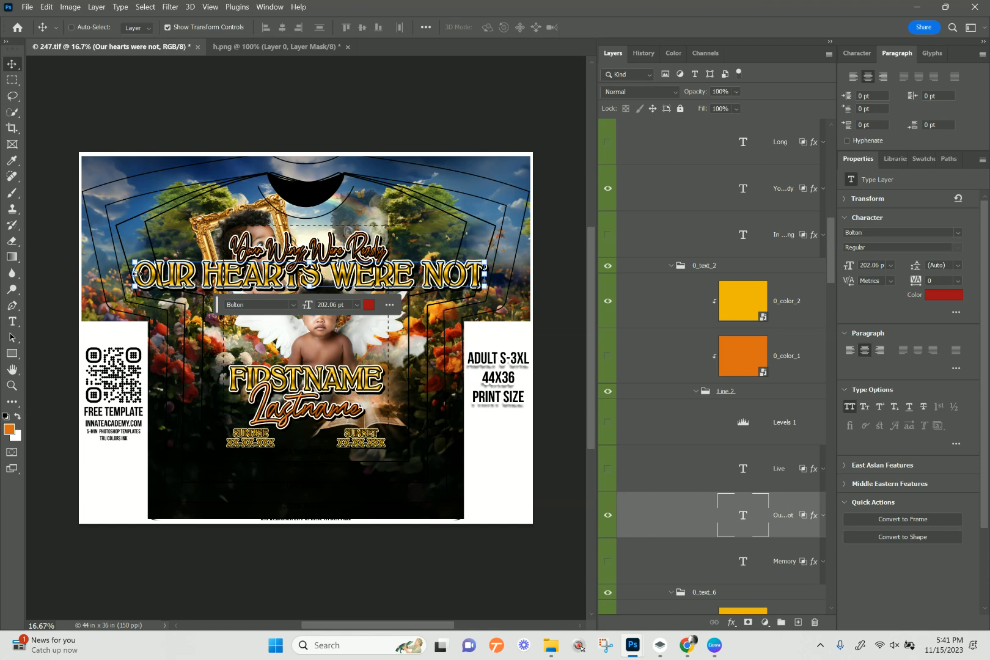
- Scale the OUR HEARTS WERE NOT text to about 47% width and 75% height, fitting it under the script line
left_click_drag(136, 275, 224, 279)
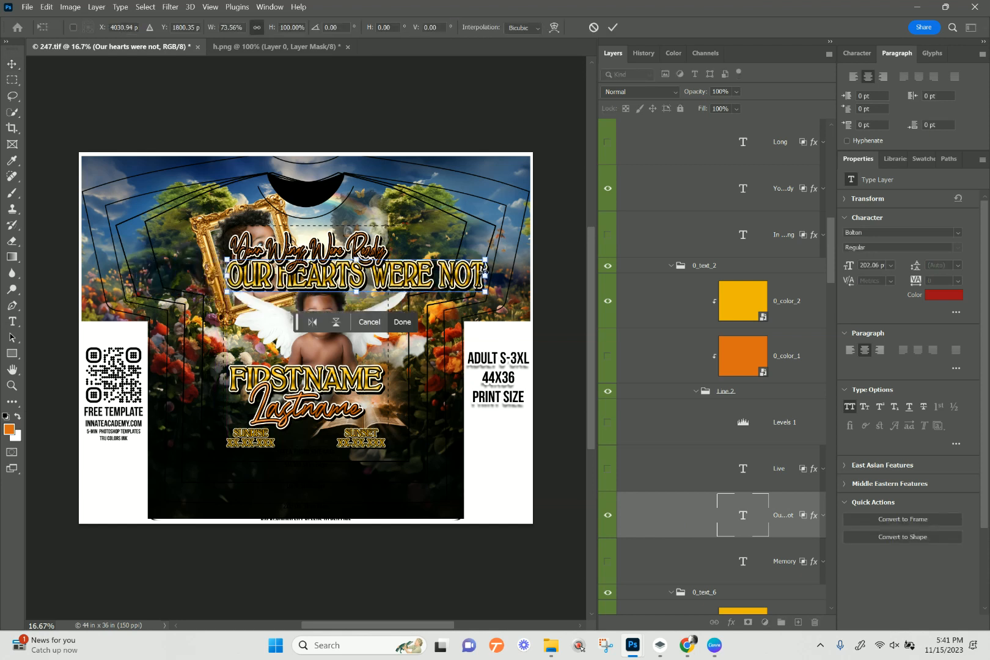
left_click_drag(486, 274, 389, 274)
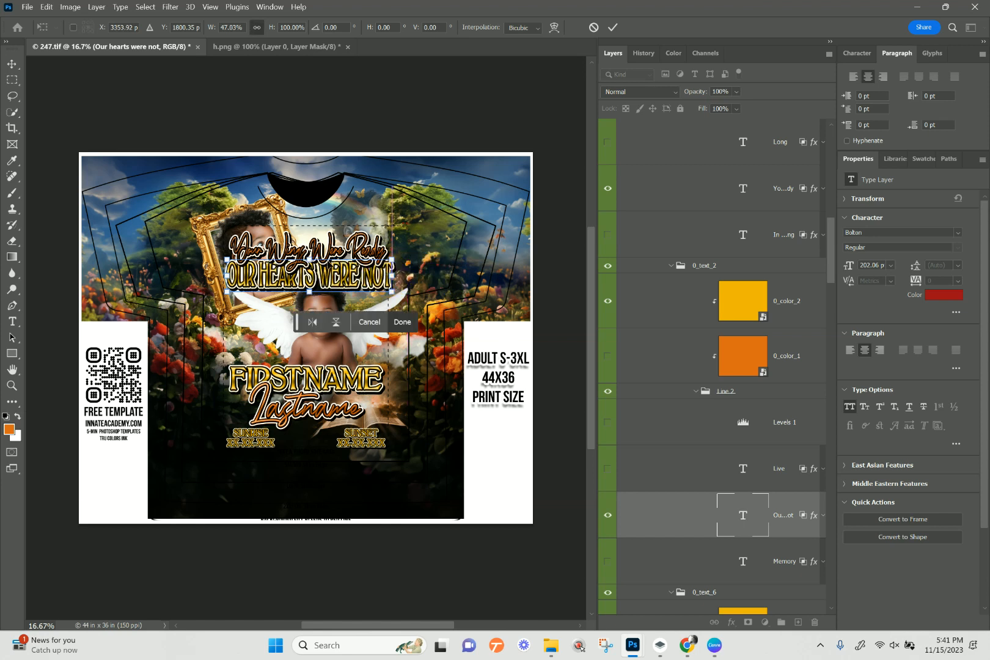
left_click_drag(310, 259, 310, 266)
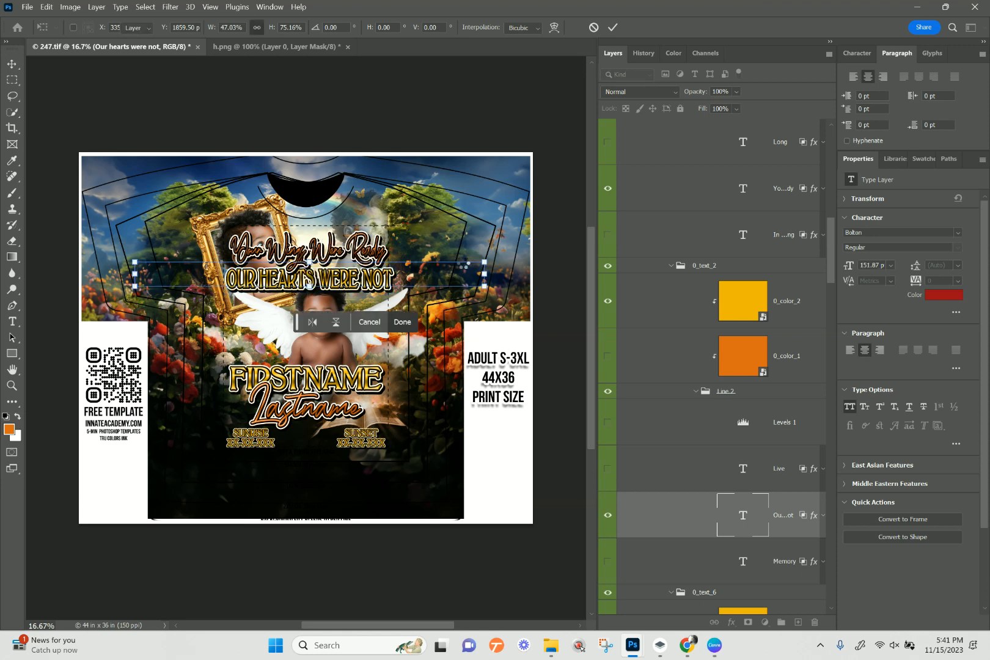
key("Return")
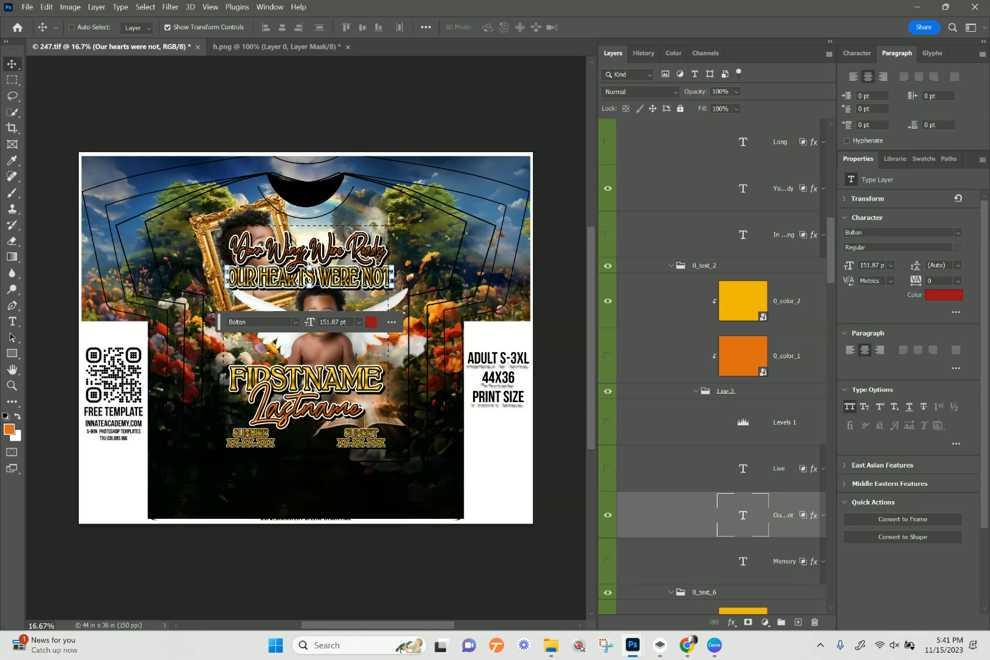
left_click(777, 522)
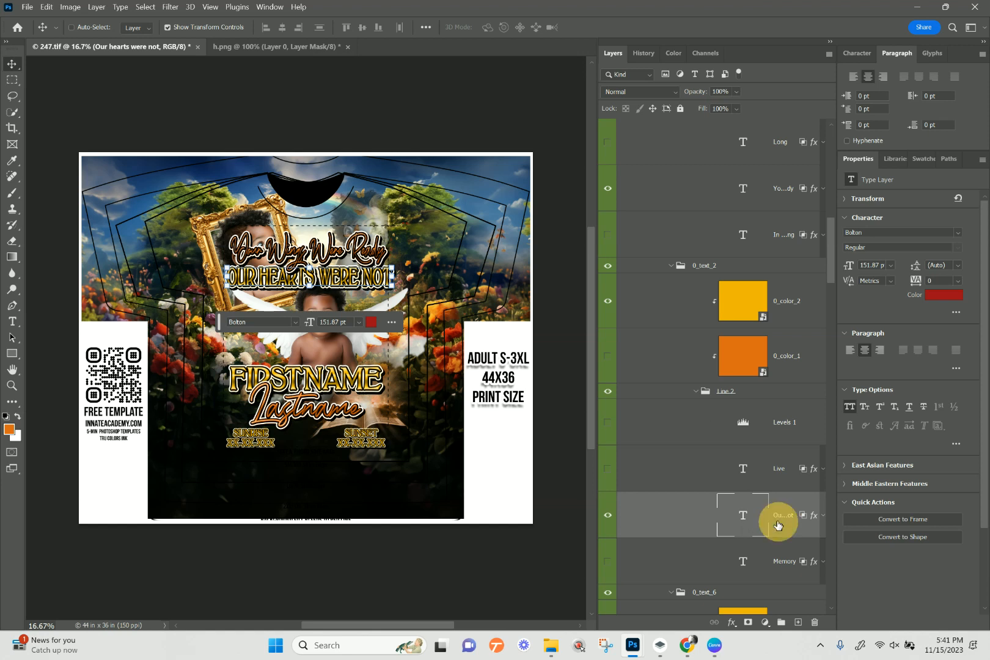
left_click(656, 526)
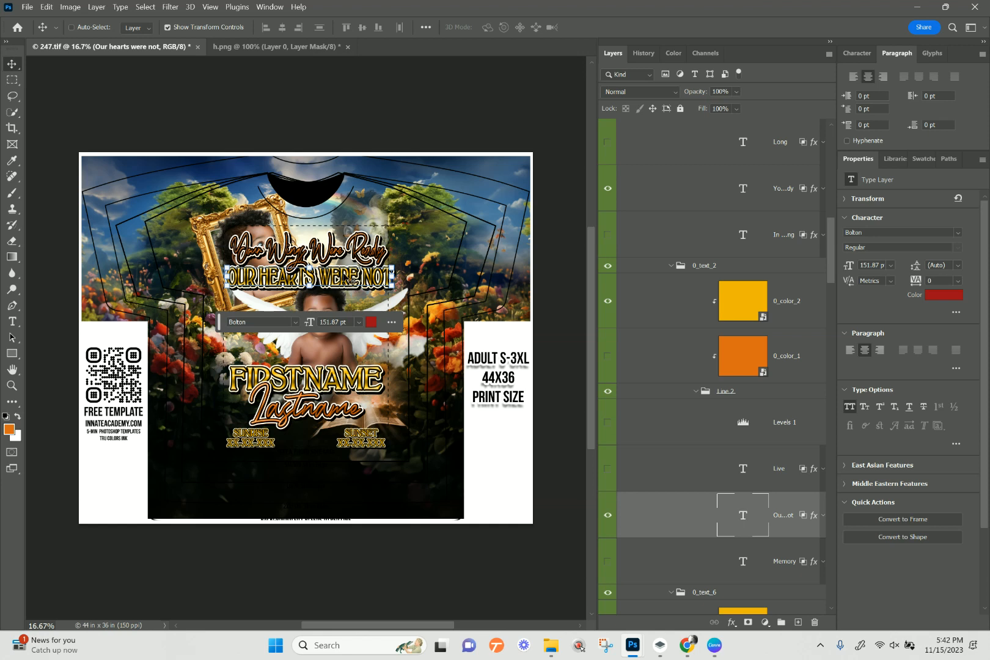
- Move the gold-framed photo accent (0_accent_2) up and slightly left to about X 10.26 in, Y 3.04 in
left_click(10, 65)
left_click_drag(220, 324, 221, 561)
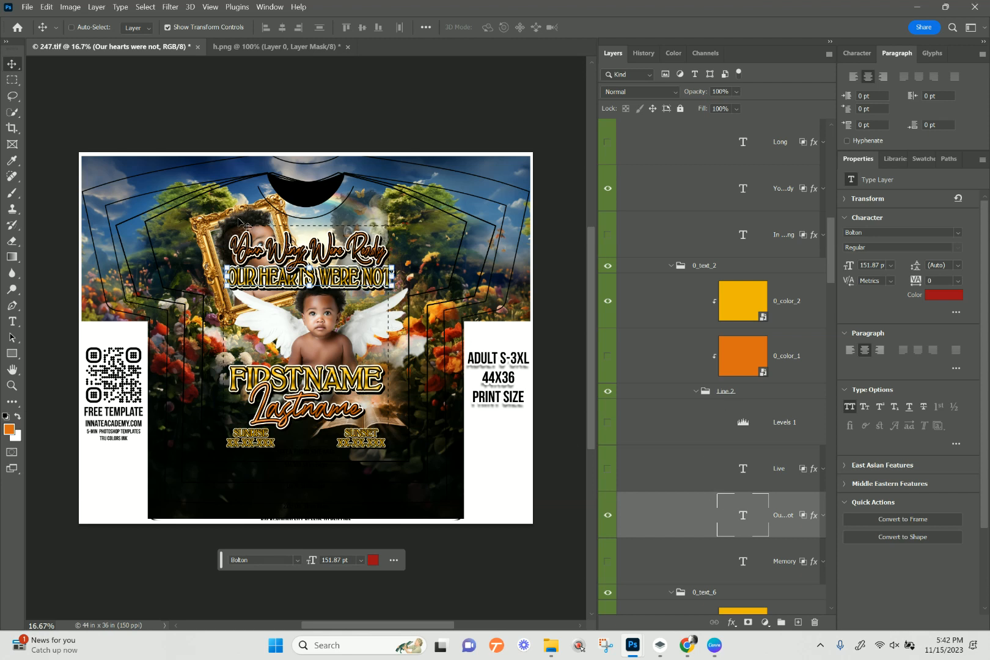
right_click(260, 218)
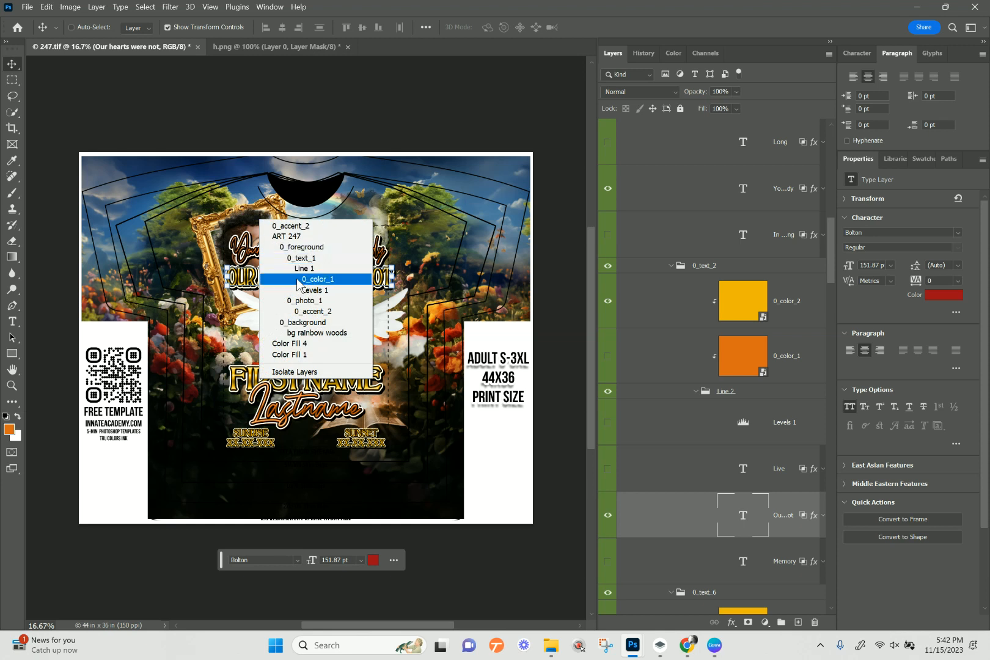
left_click(312, 311)
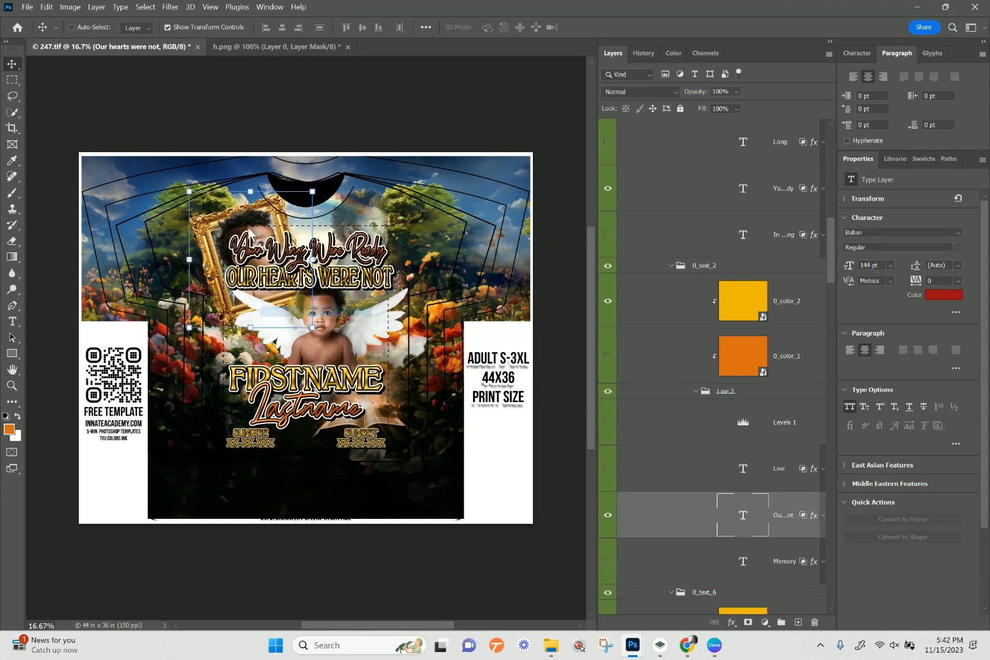
left_click_drag(253, 223, 249, 217)
- Reposition the winged baby picture (Photo 1) beneath the headline at about X 13.97 in, Y 13.31 in
right_click(321, 330)
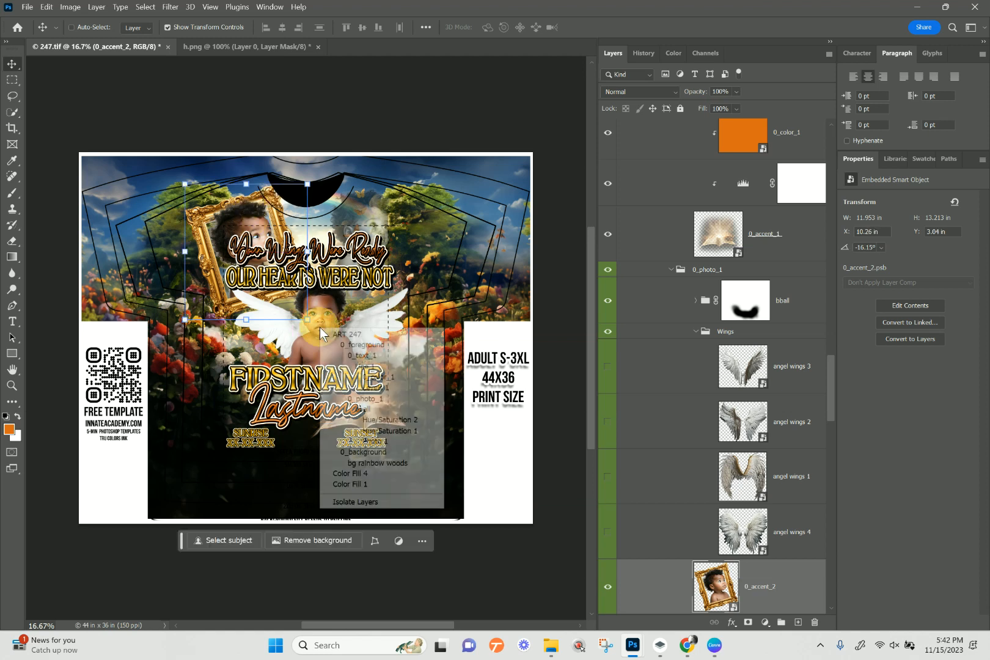
left_click(367, 441)
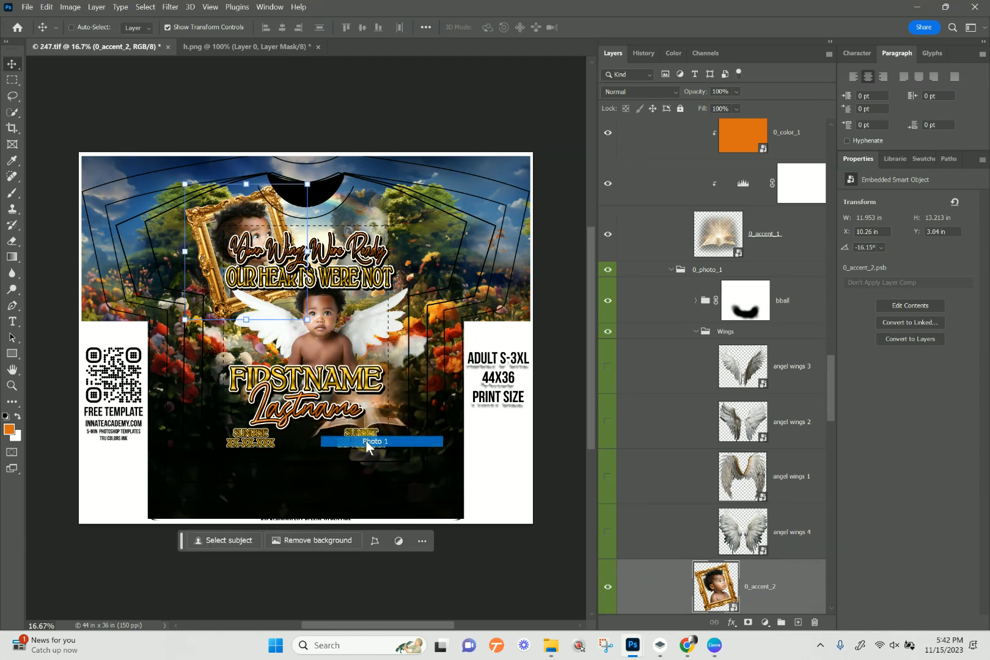
left_click_drag(306, 339, 310, 355)
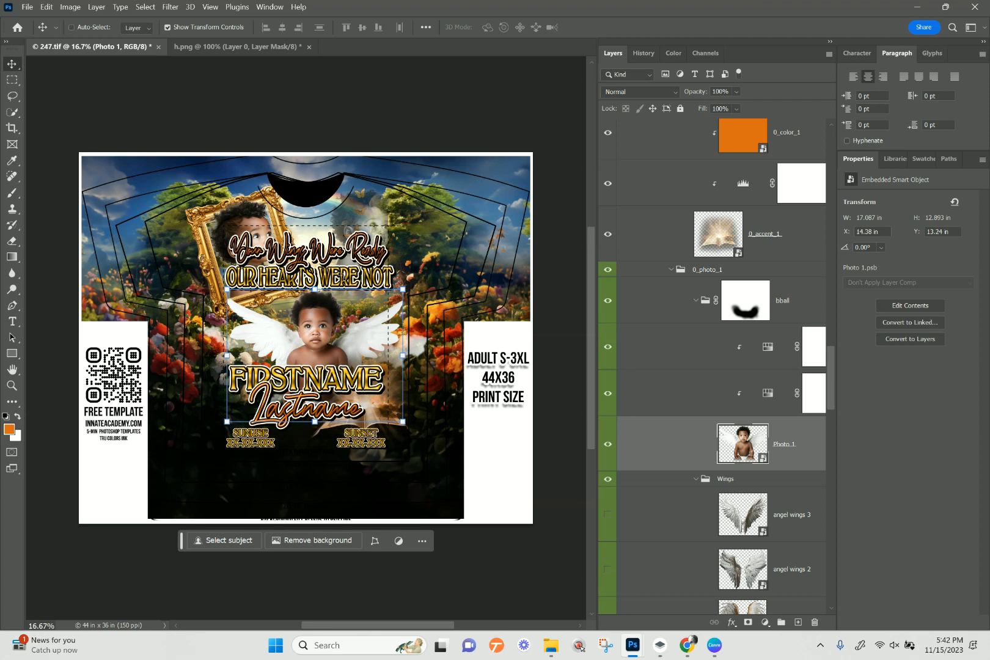
key("ctrl+t")
left_click_drag(319, 330, 318, 328)
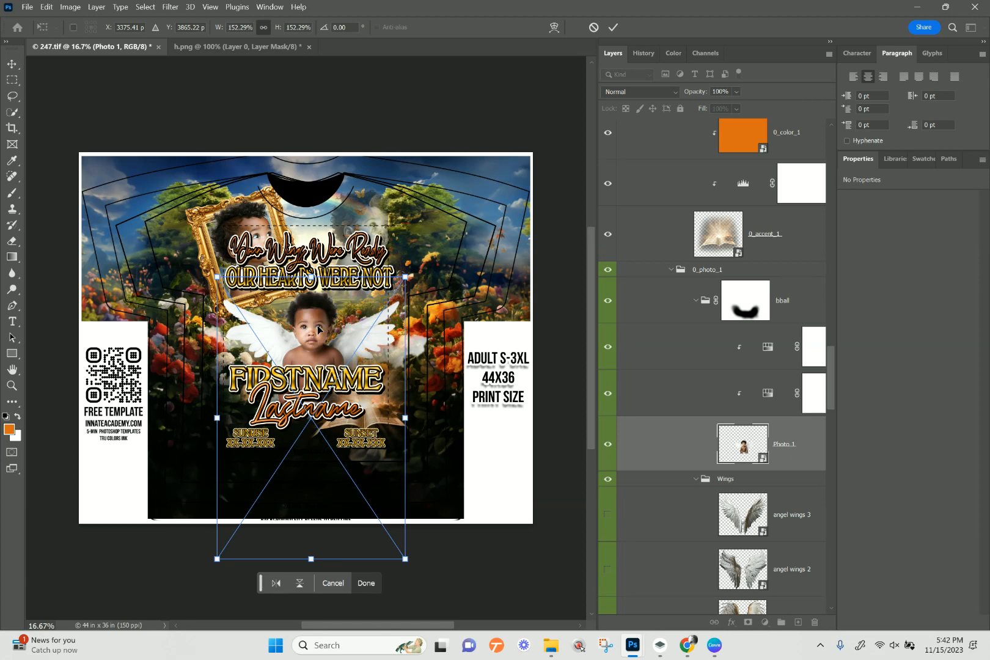
key("Return")
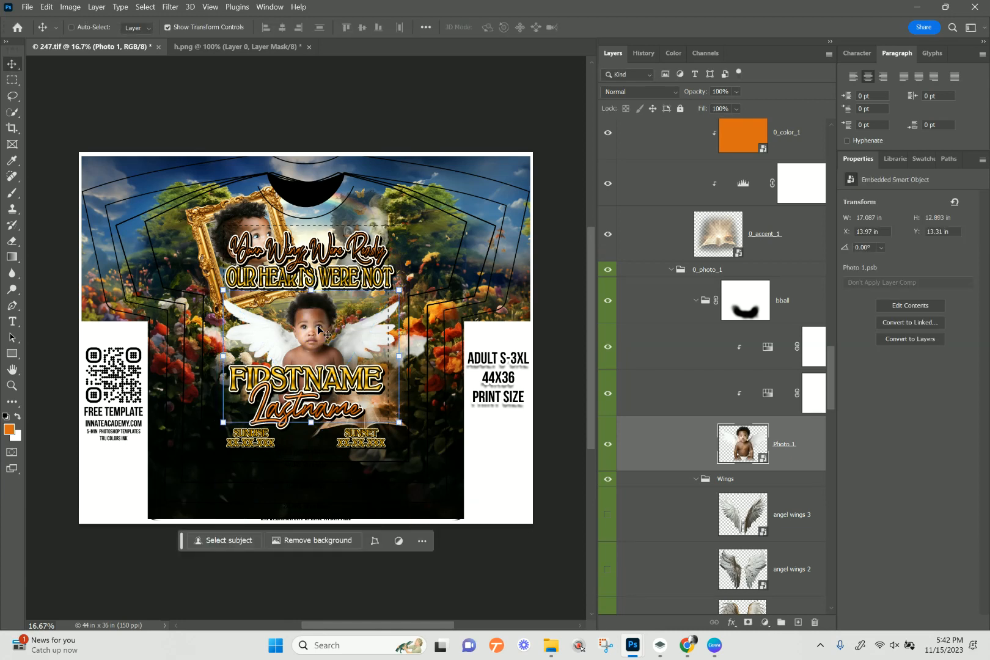
- Shift the bg rainbow woods background down and right to about X -1.36 in, Y 0 in
right_click(394, 211)
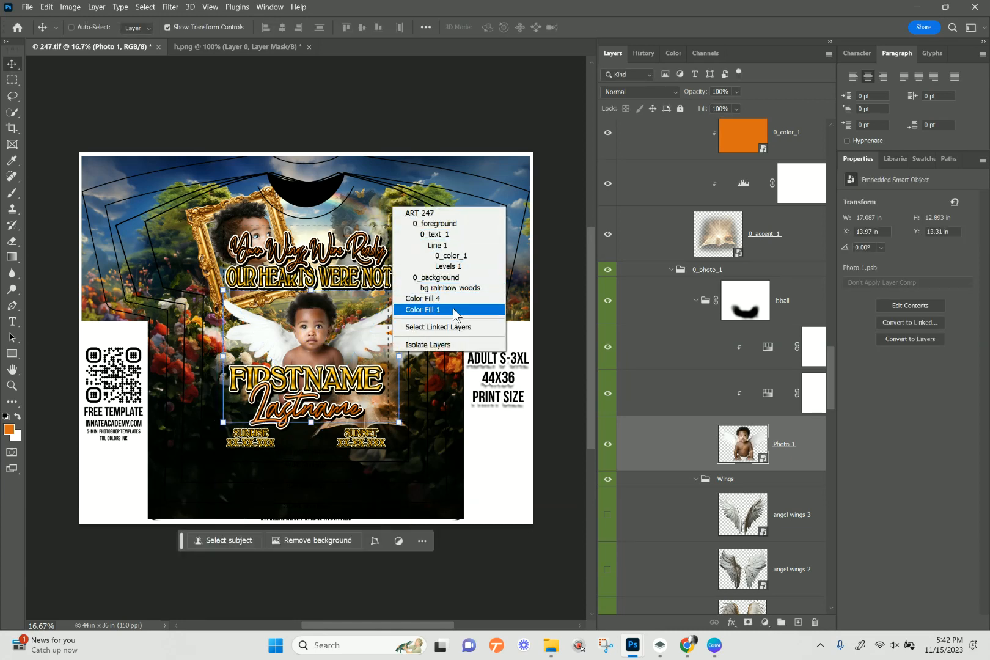
left_click(451, 287)
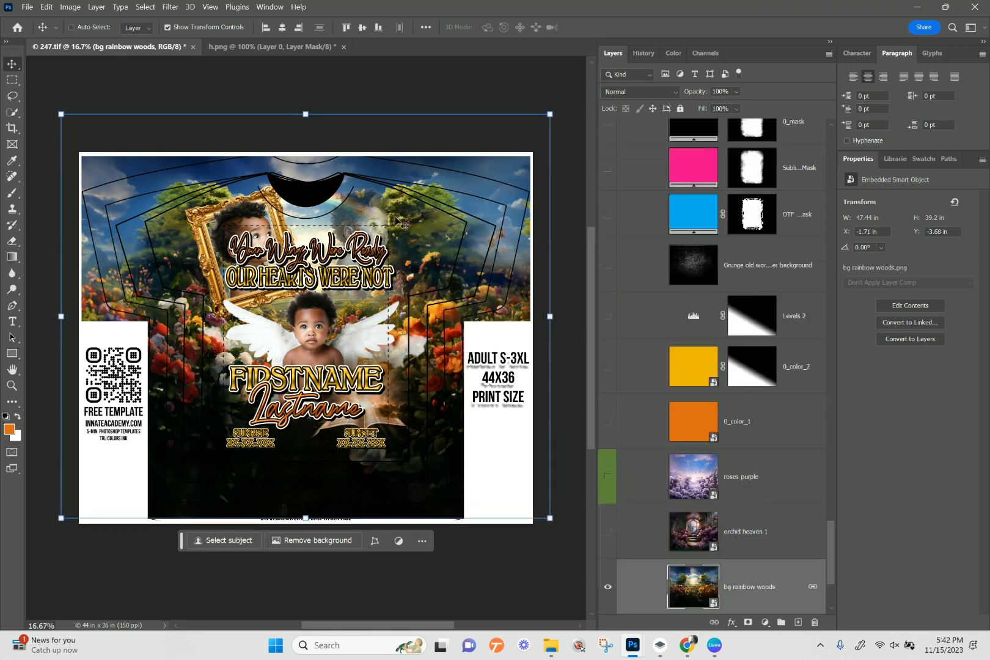
left_click_drag(397, 221, 414, 250)
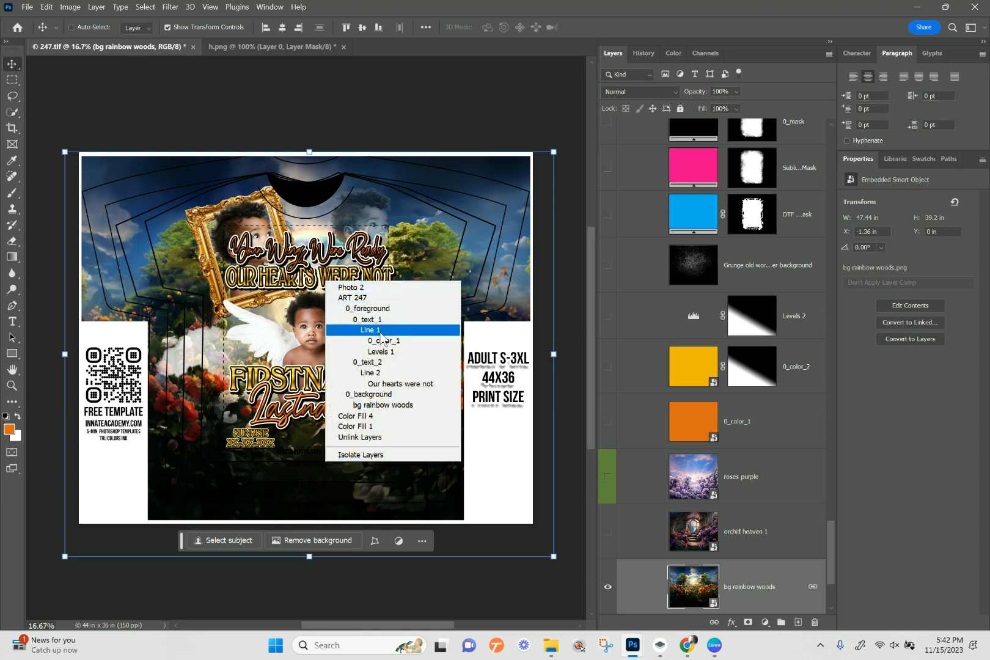
- Select both headline text layers together and move them straight down about 1.26 in
left_click(392, 383)
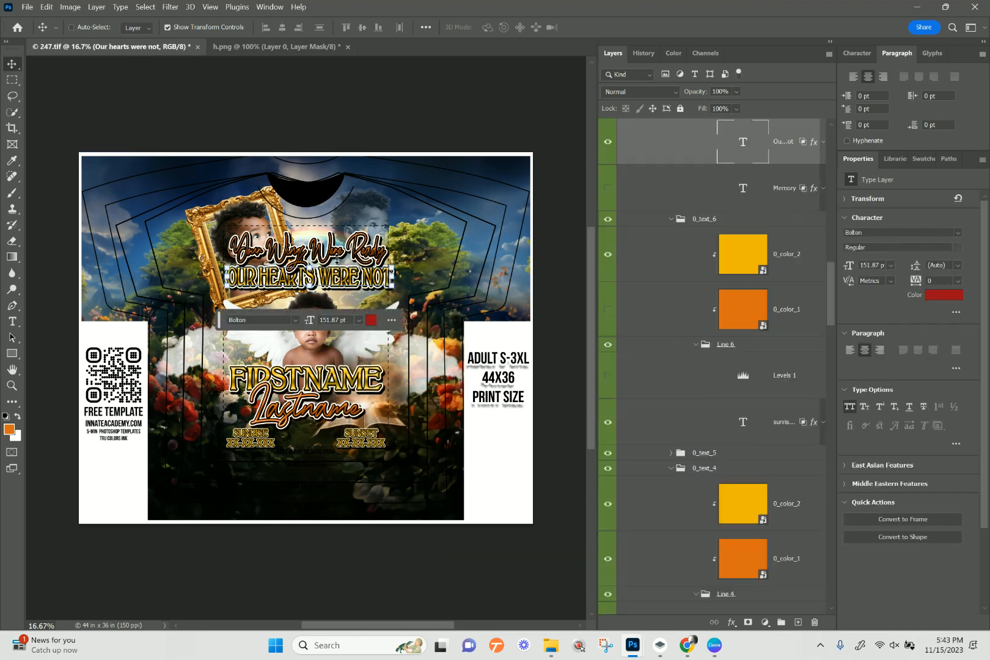
right_click(384, 259)
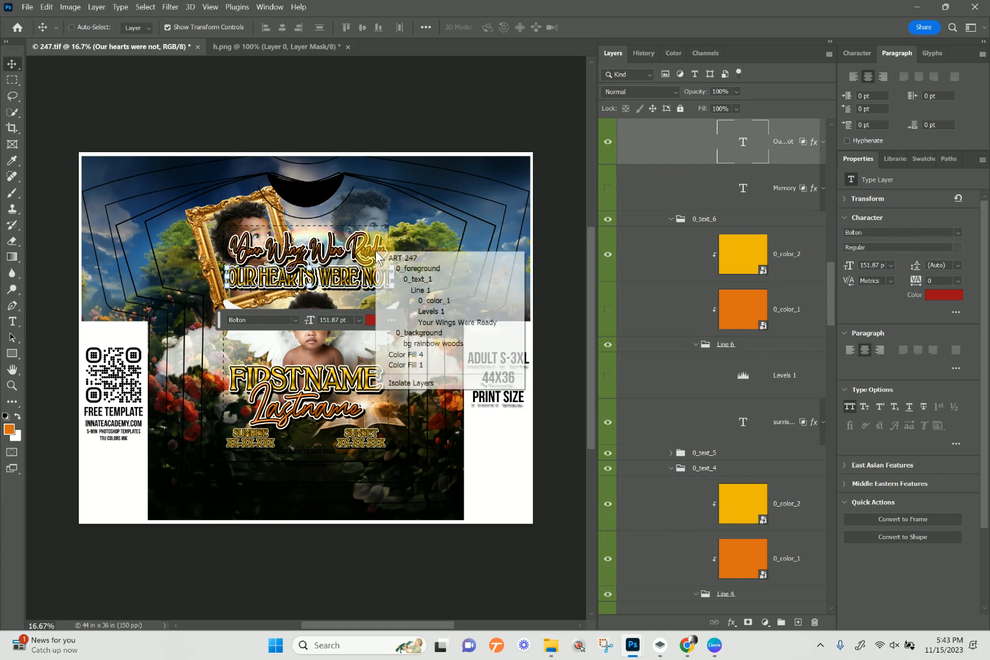
left_click(428, 321)
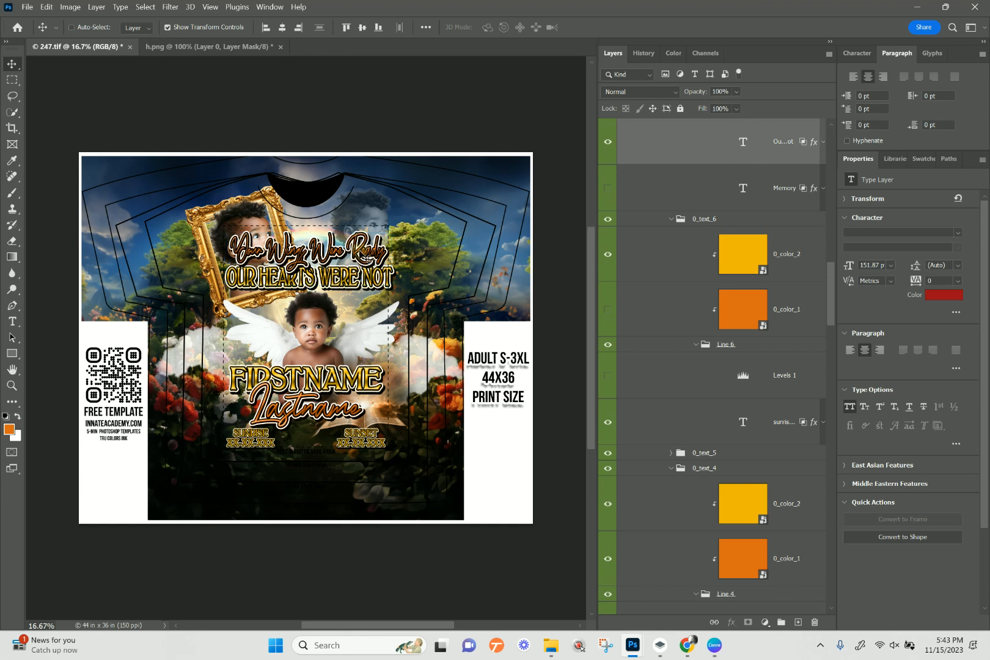
left_click_drag(361, 252, 361, 267)
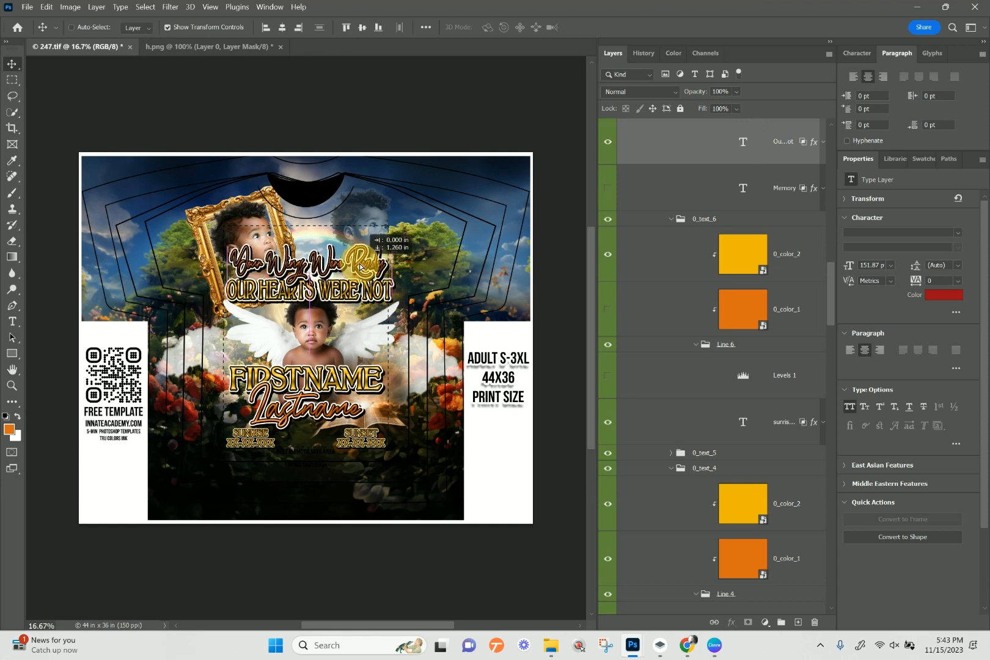
left_click_drag(360, 267, 360, 267)
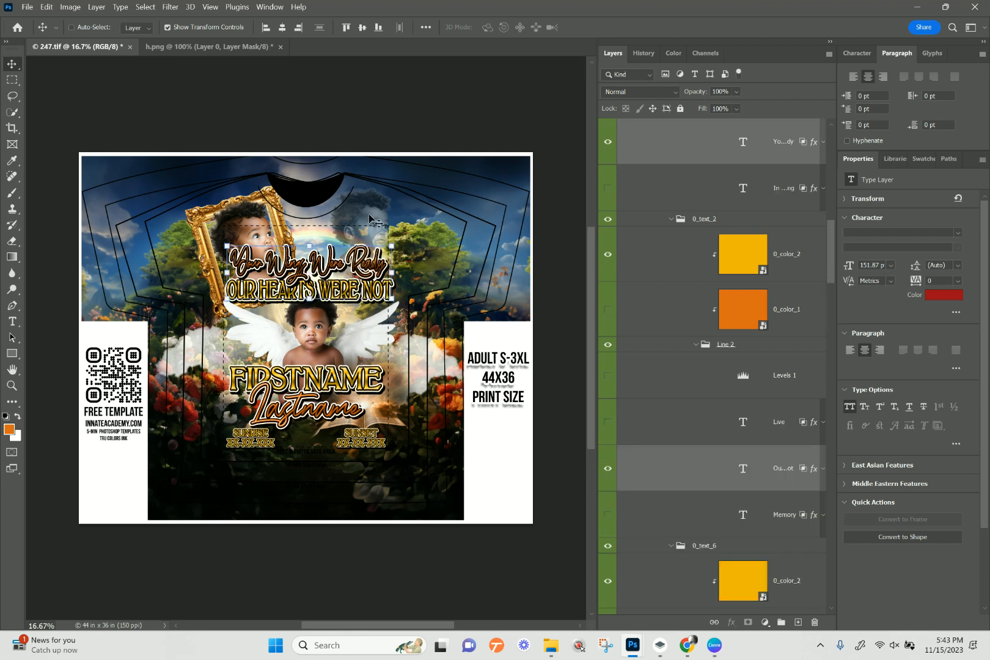
- Move the faded profile picture (Photo 3) up and left to about X 23.46 in, Y 2.6 in
right_click(370, 216)
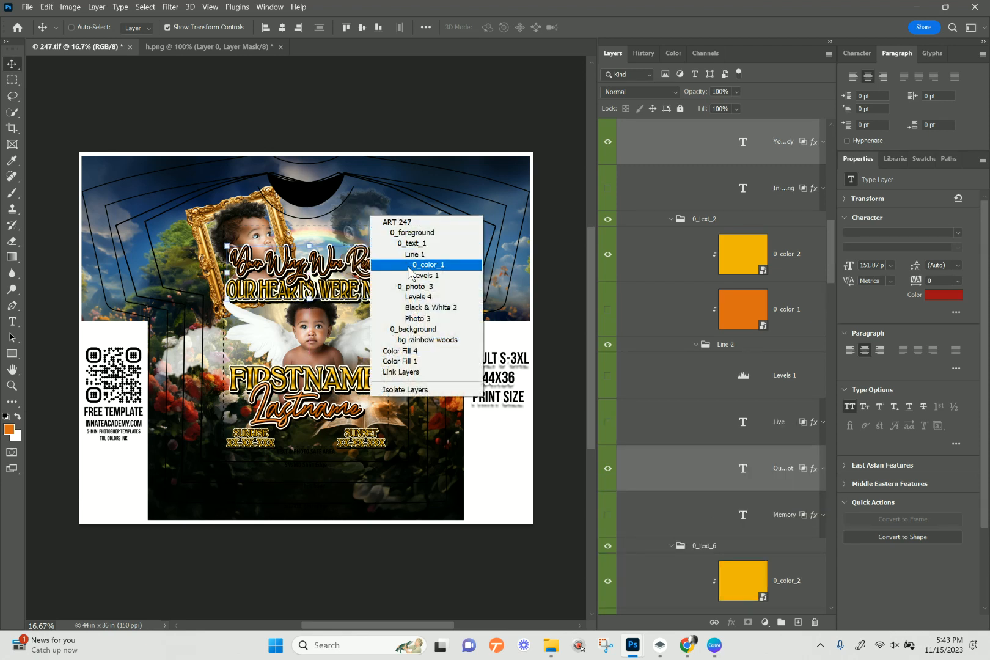
left_click(417, 318)
left_click_drag(370, 217, 362, 207)
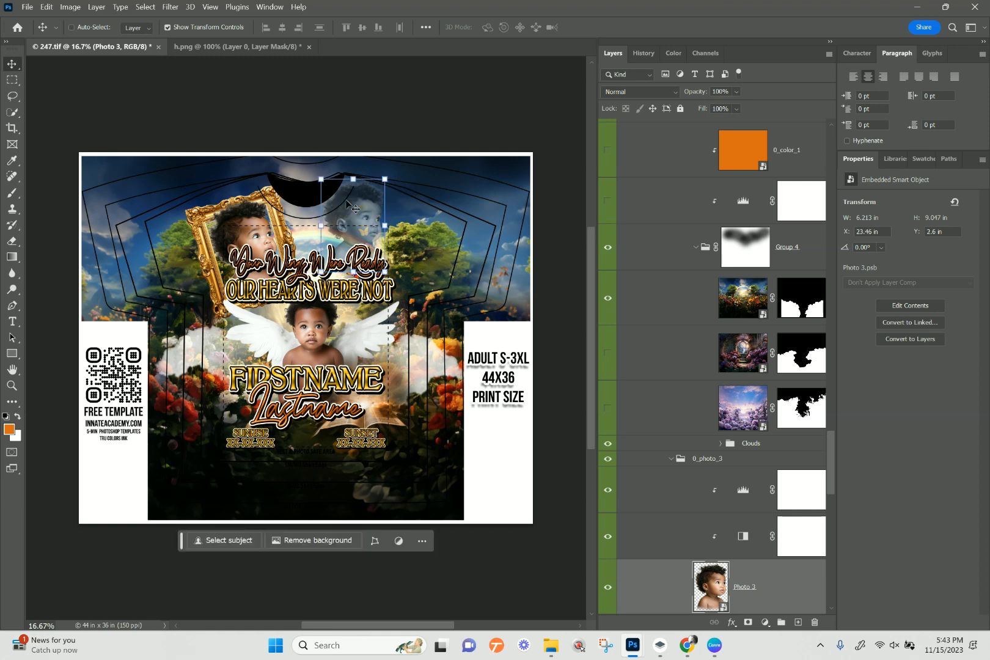
- Nudge the gold-framed photo accent further up and left to about X 10.05 in, Y 2.27 in
right_click(254, 243)
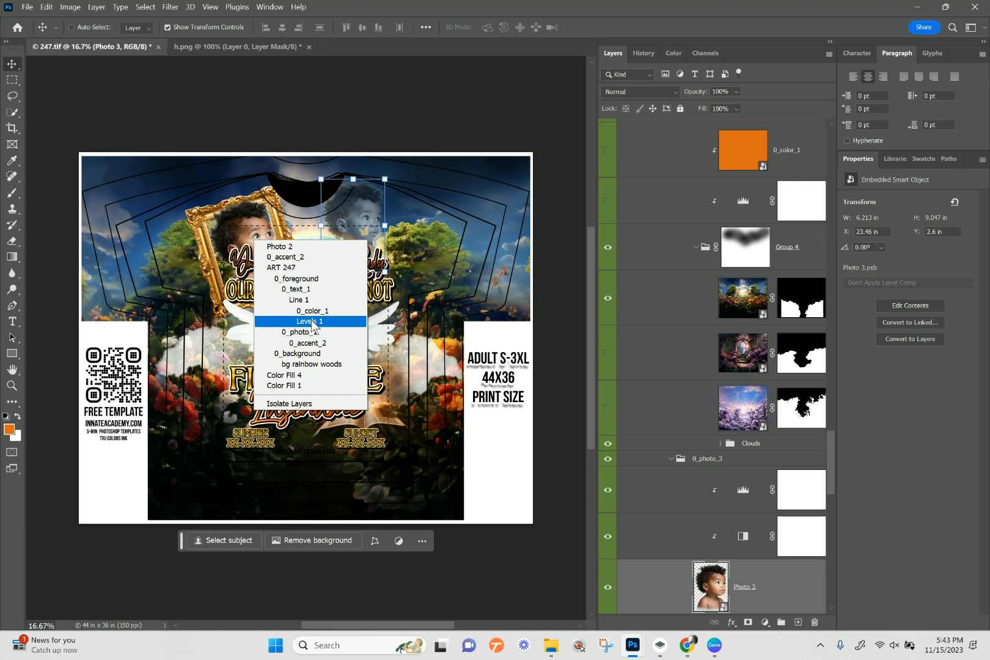
left_click(309, 343)
left_click_drag(270, 234, 264, 231)
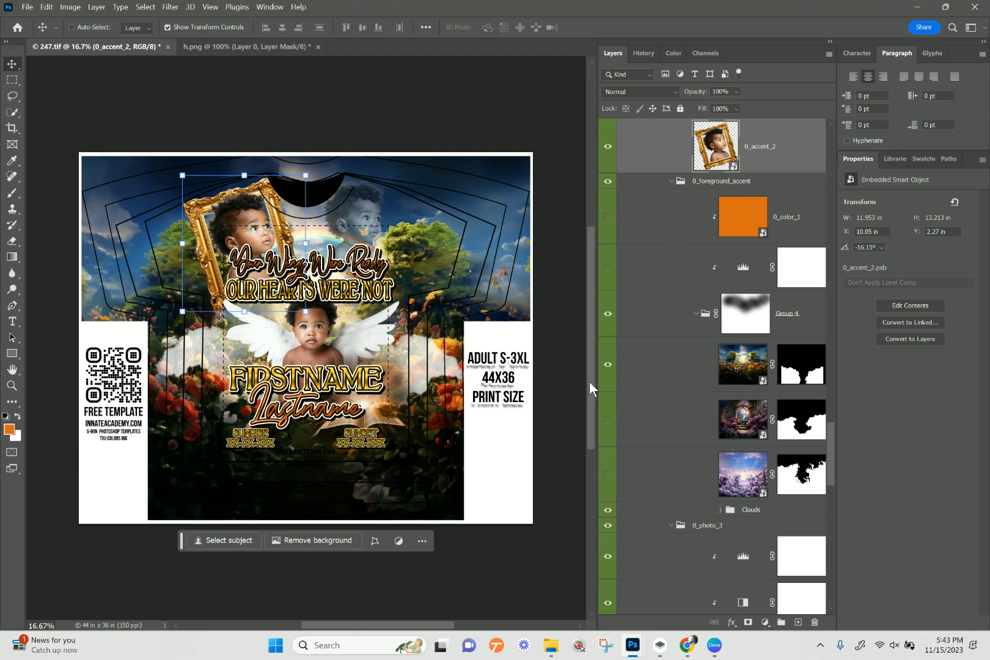
- Hide the 0_color_2 and Levels 1 layers in the 0_text_1 group of the Your Wings Were Ready text
scroll(403, 474, "down", 1)
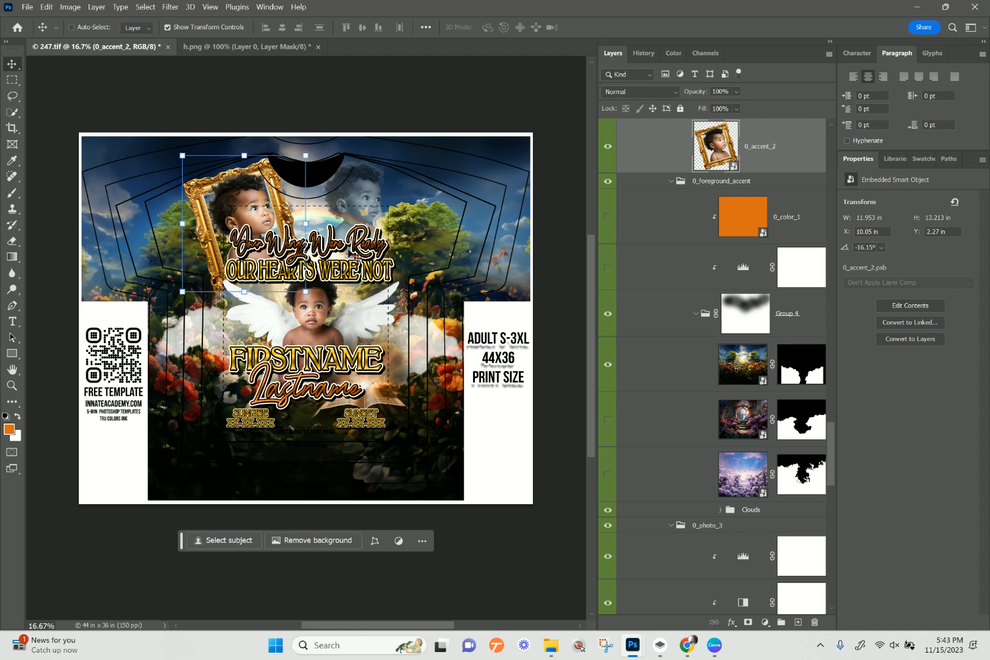
left_click(787, 219)
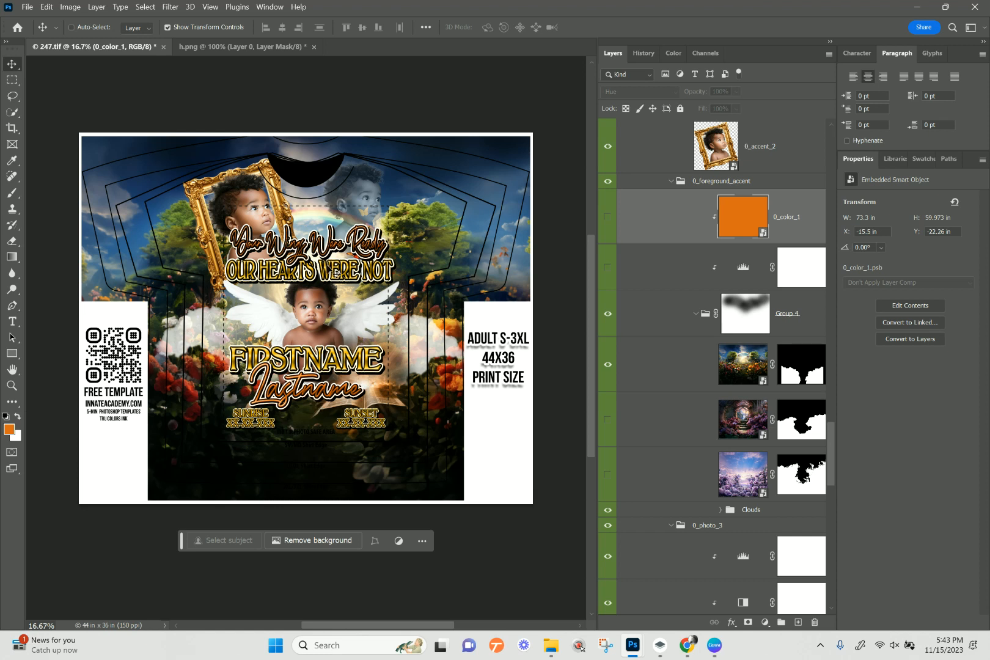
right_click(330, 269)
left_click(430, 327)
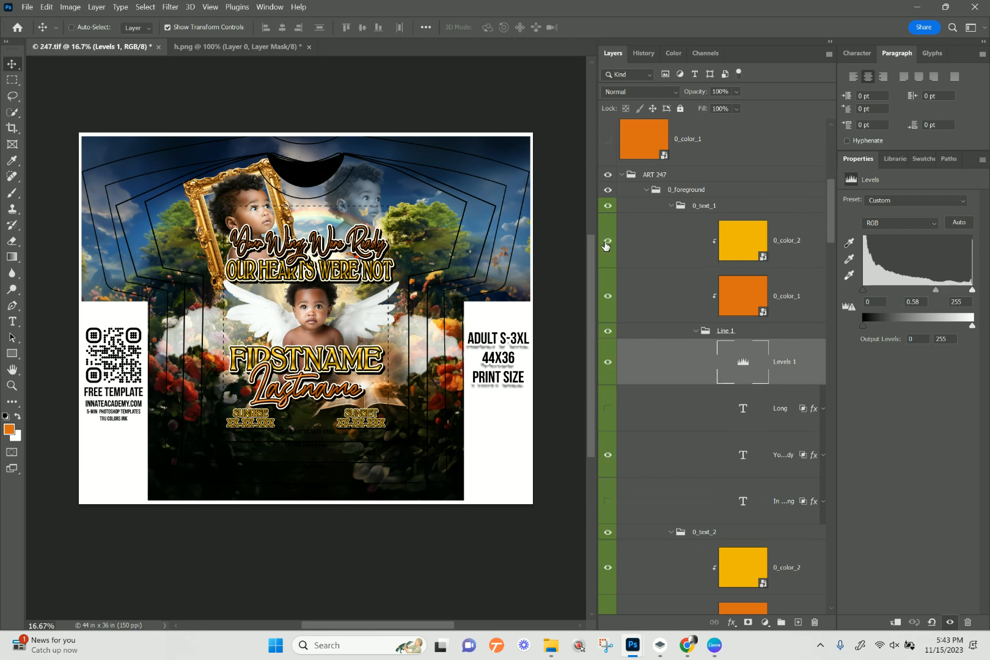
left_click(607, 242)
left_click(607, 364)
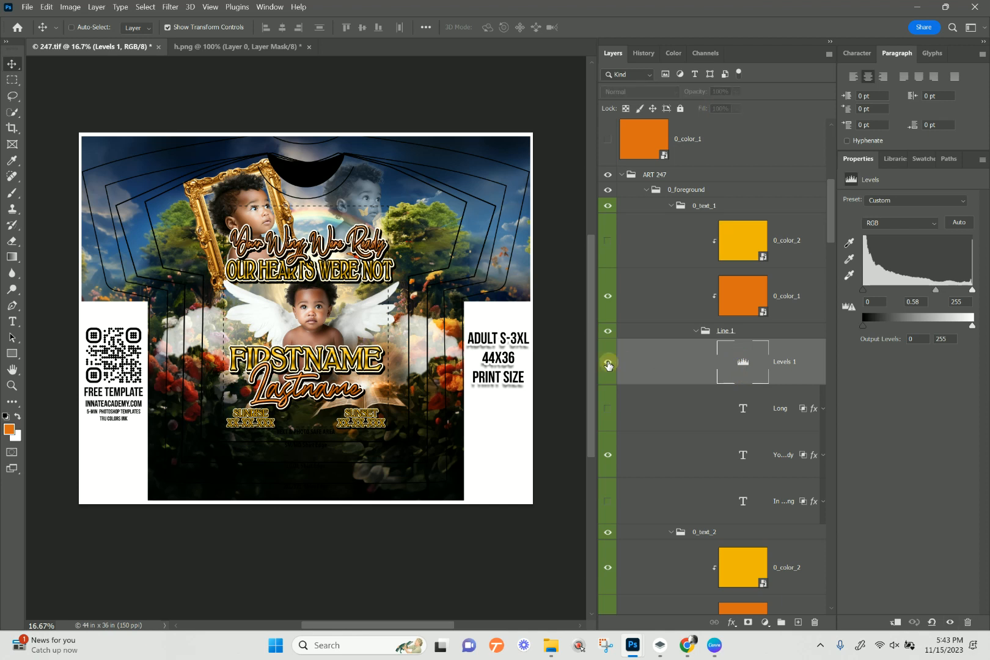
left_click(608, 365)
left_click(608, 365)
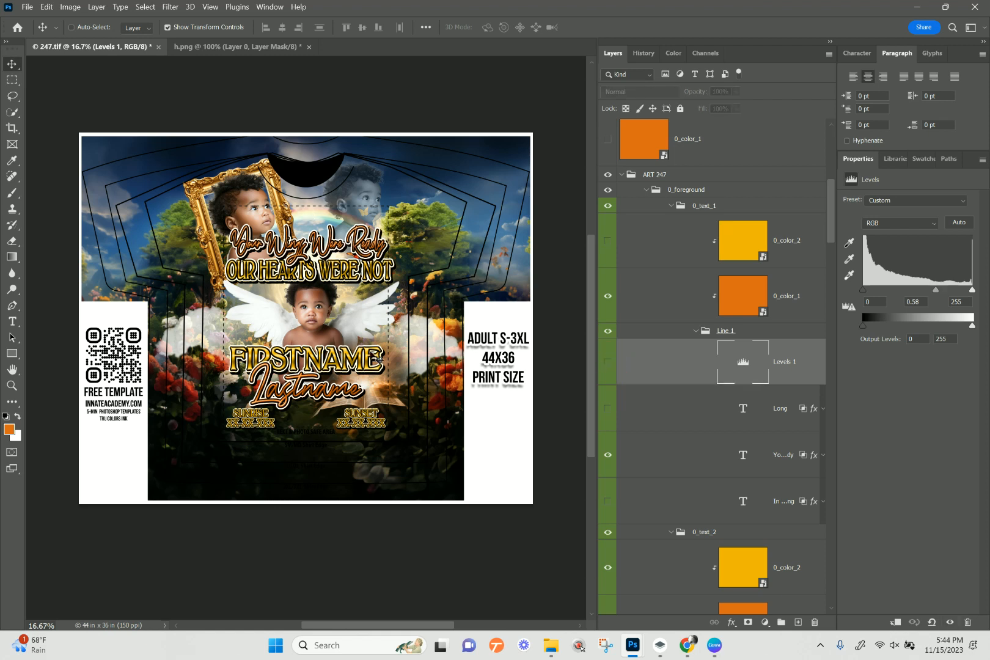
- Hide the Levels 1 adjustment above the Lastname text in the 0_text_5 group
right_click(346, 388)
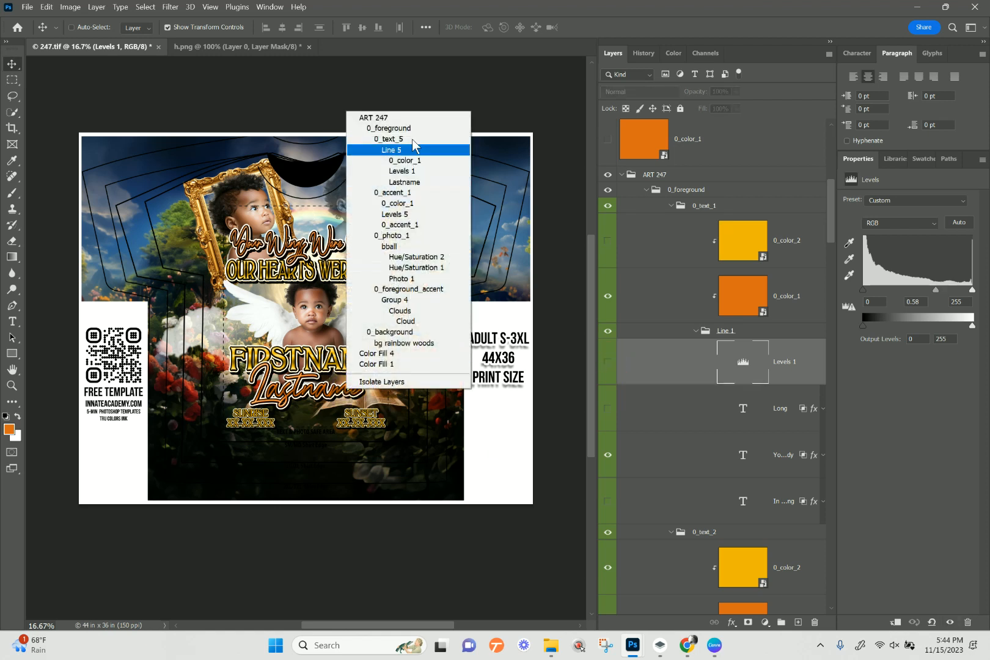
left_click(404, 182)
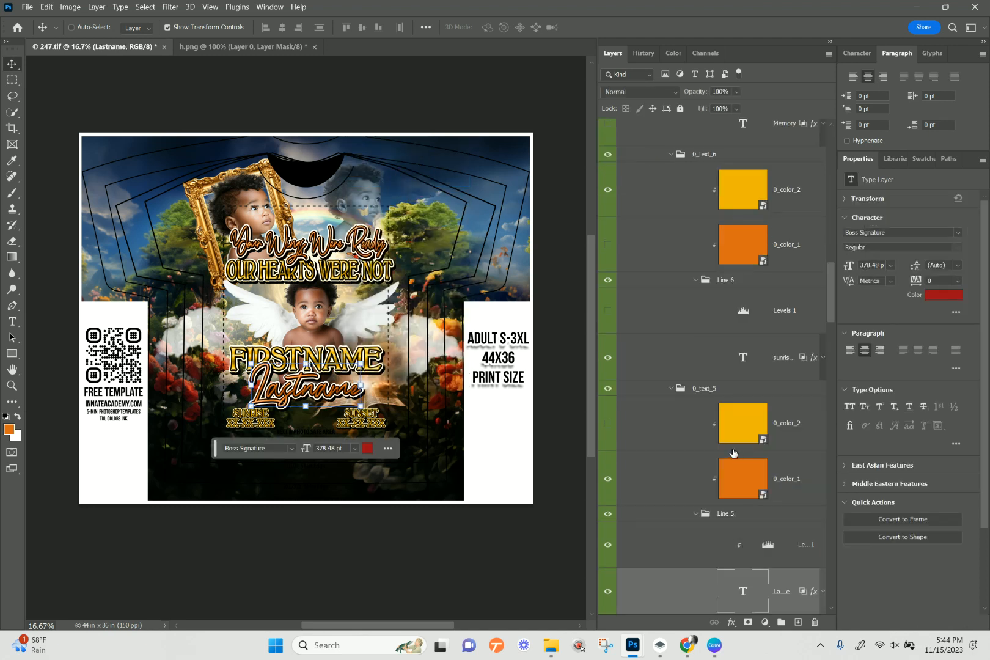
left_click(604, 545)
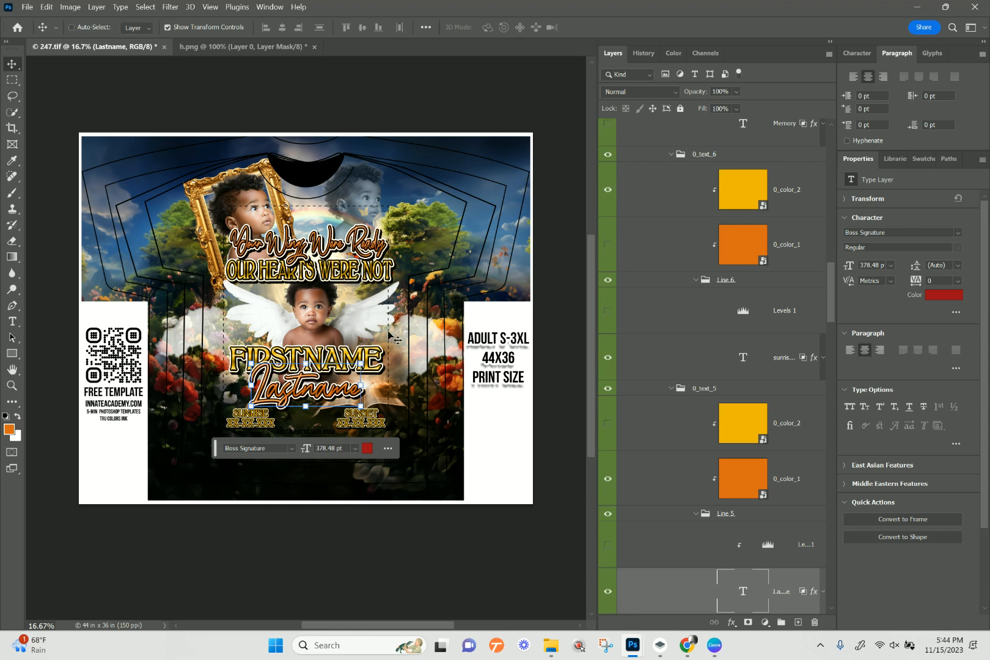
left_click(608, 547)
left_click(608, 547)
- Compare the open book accent (0_accent_1) with and without its clipped 0_color_1 tint
right_click(382, 409)
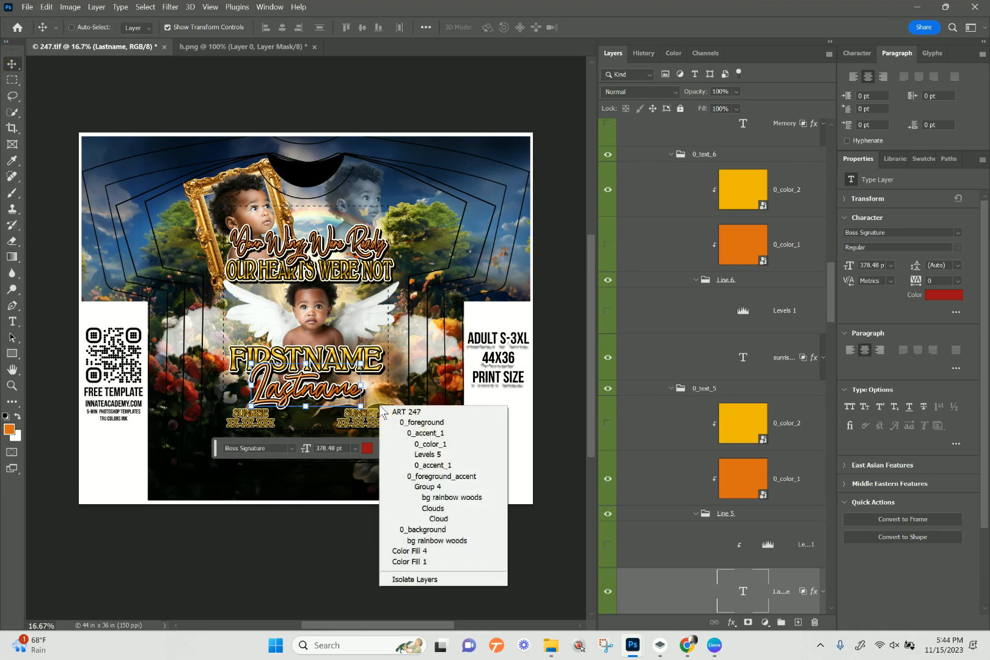
left_click(437, 467)
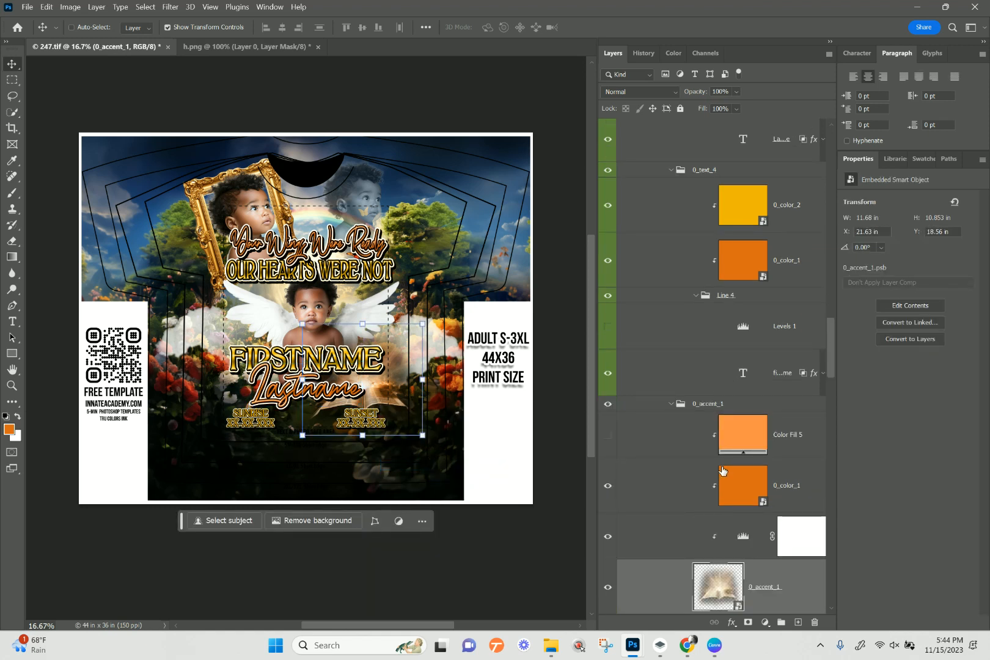
scroll(717, 465, "down", 3)
left_click(608, 377)
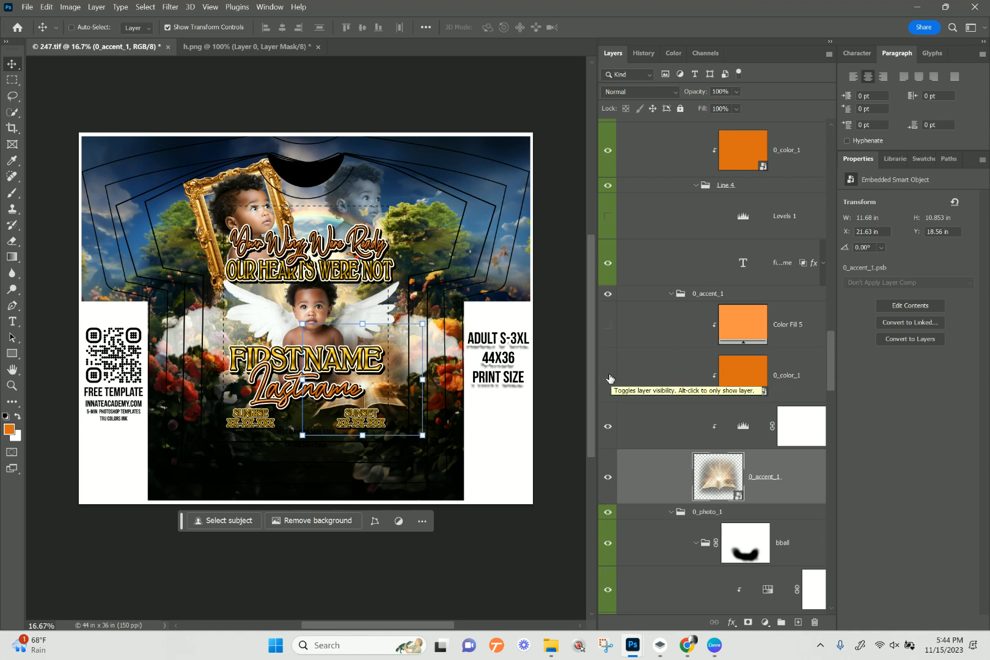
left_click(609, 377)
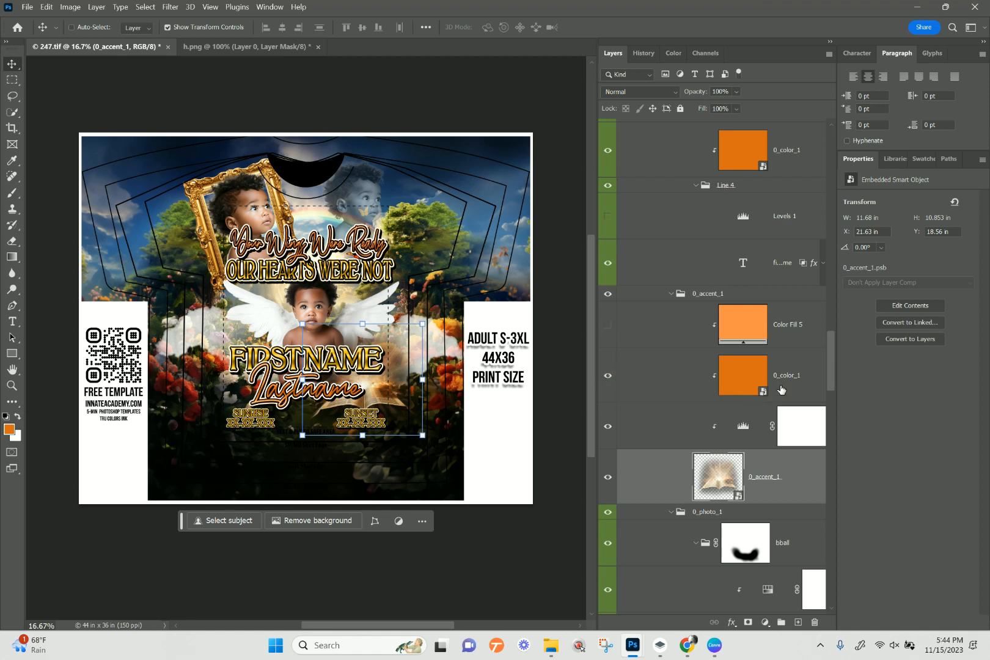
- Show the book accent's Color Fill 5 tint, recolor it to f8ba35 sampled from the background flowers, and hide the layer again
left_click(758, 381)
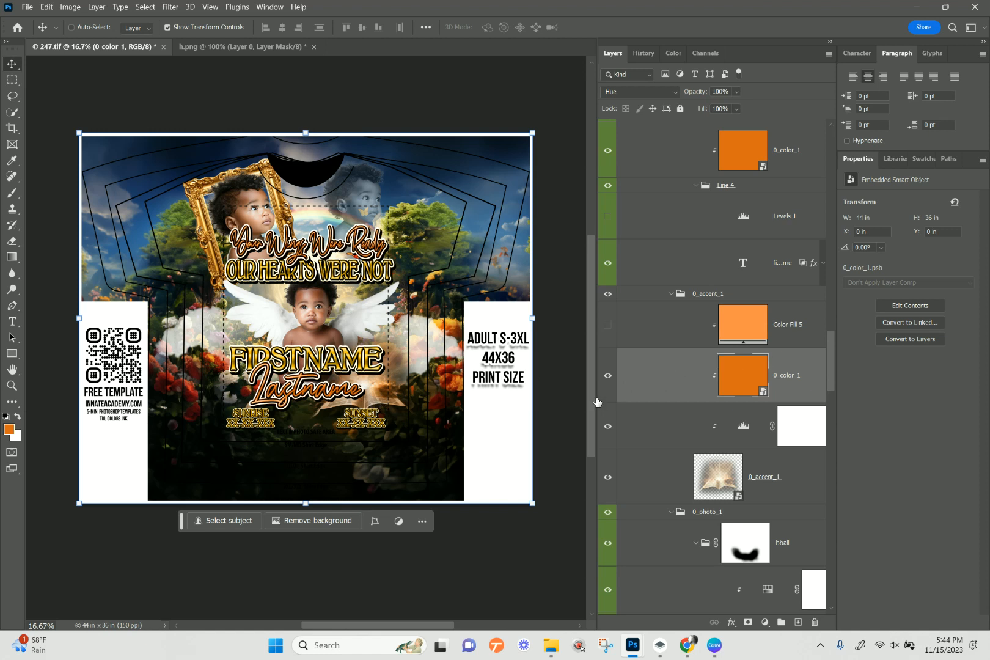
left_click(743, 345)
left_click(607, 325)
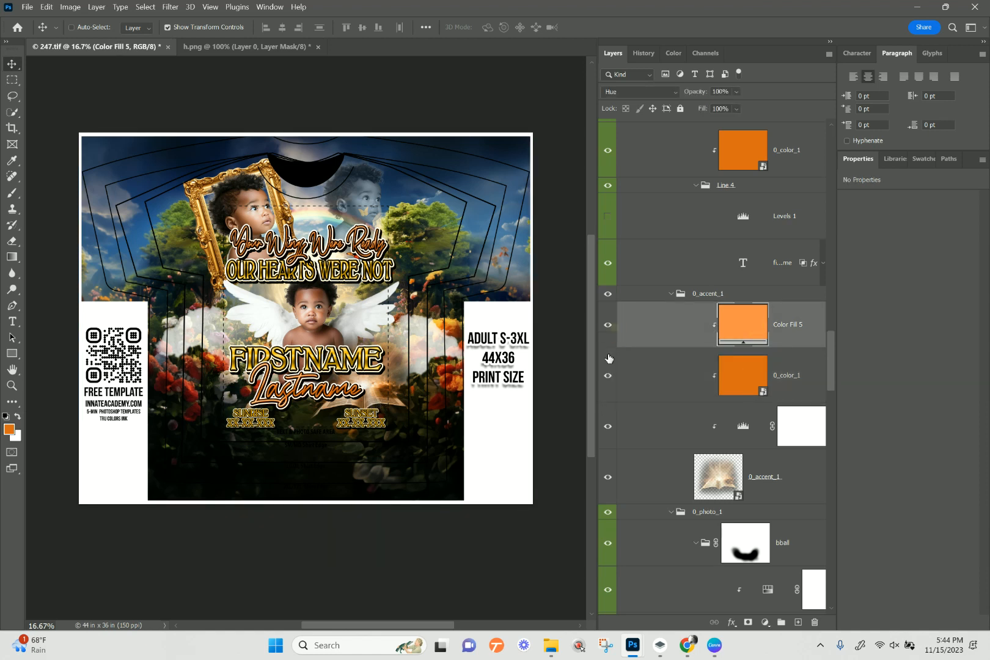
double_click(761, 320)
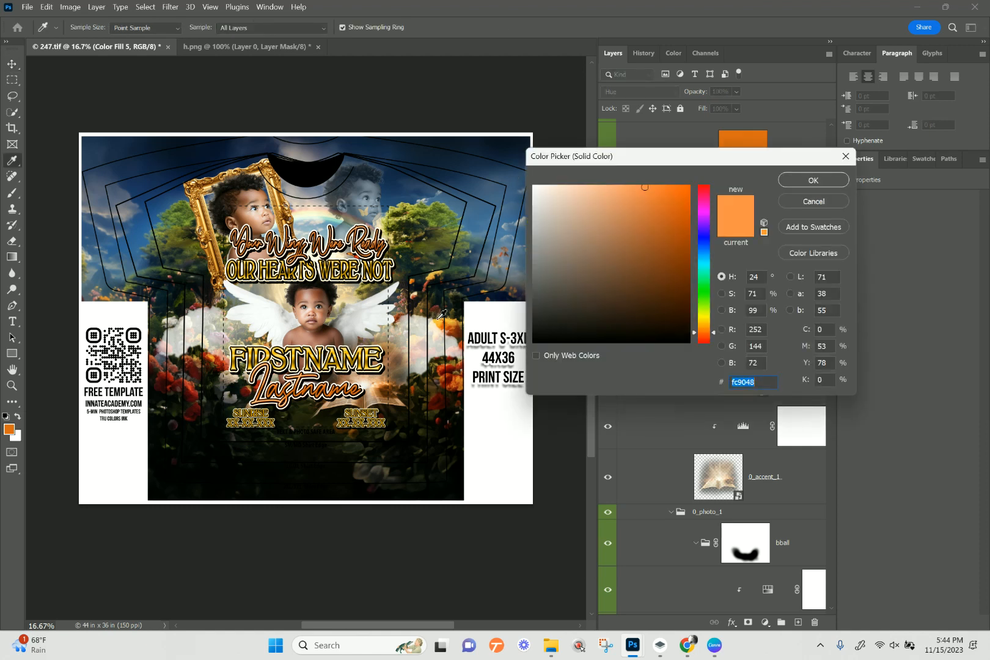
left_click(446, 315)
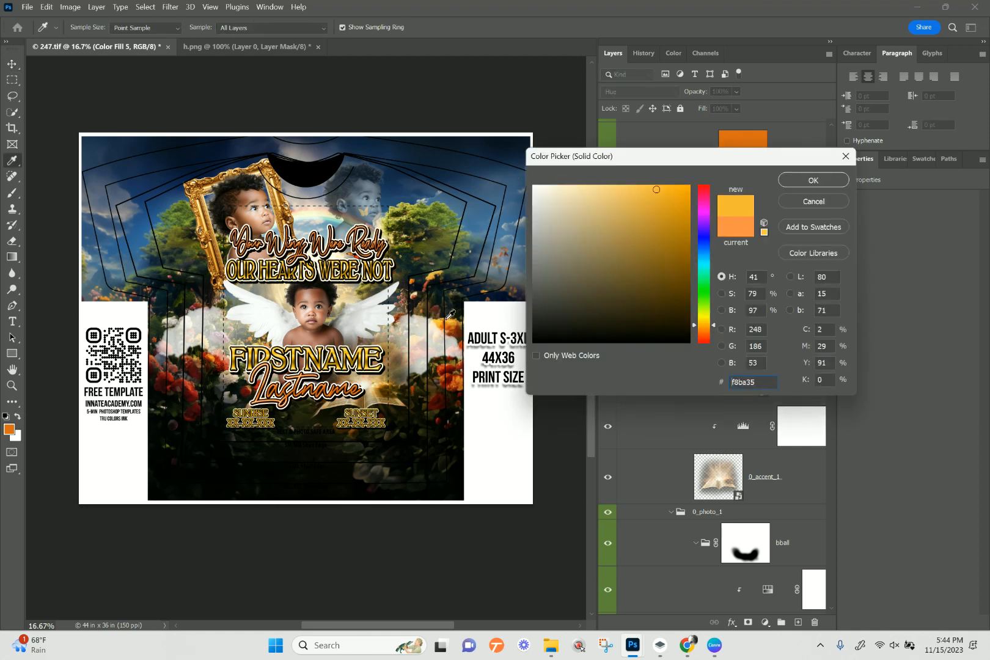
left_click(835, 179)
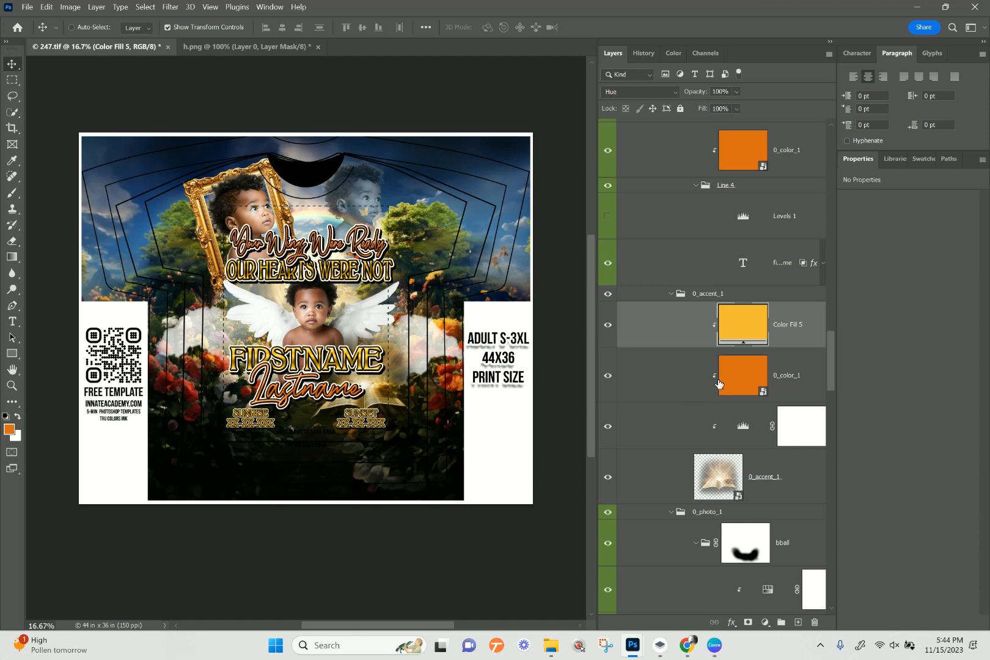
left_click(607, 325)
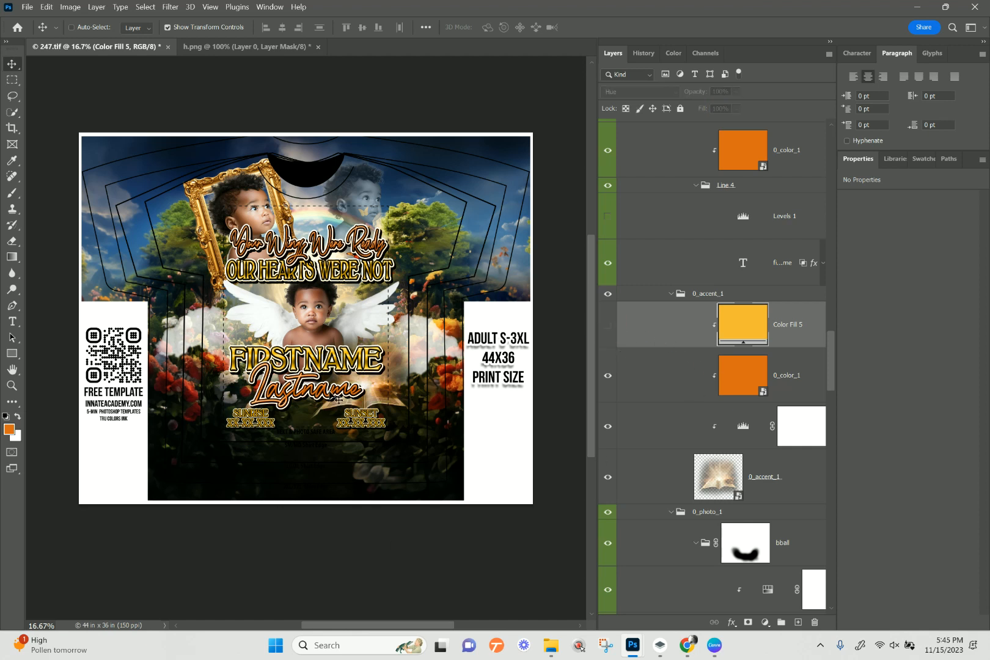
scroll(337, 399, "up", 1)
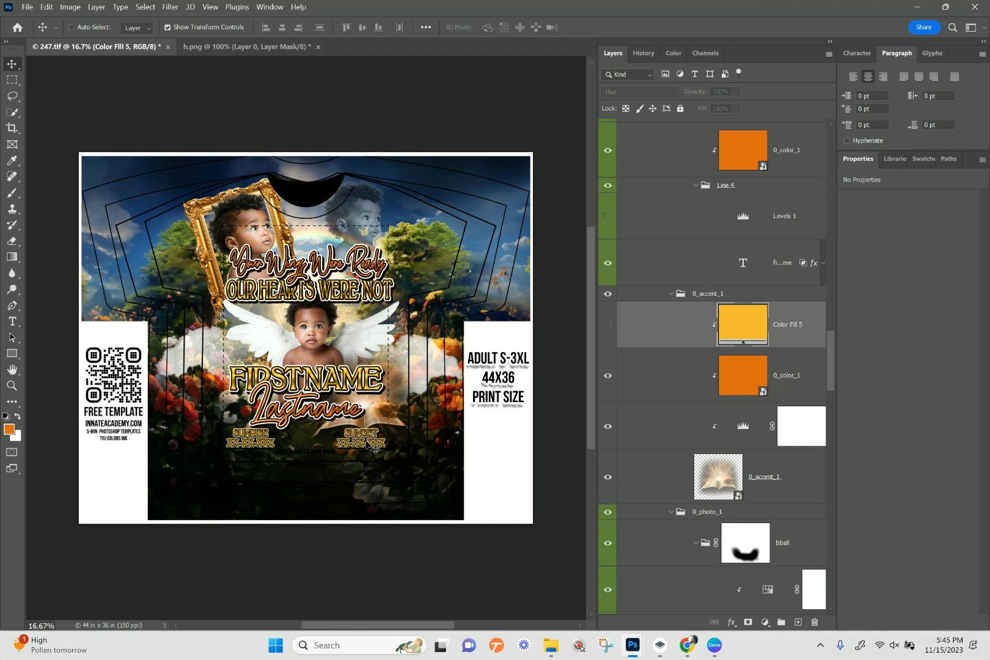
- Preview the orange 0_color_1 tint over the rainbow woods background, and swap it for the yellow 0_color_2 tint
left_click_drag(829, 347, 844, 556)
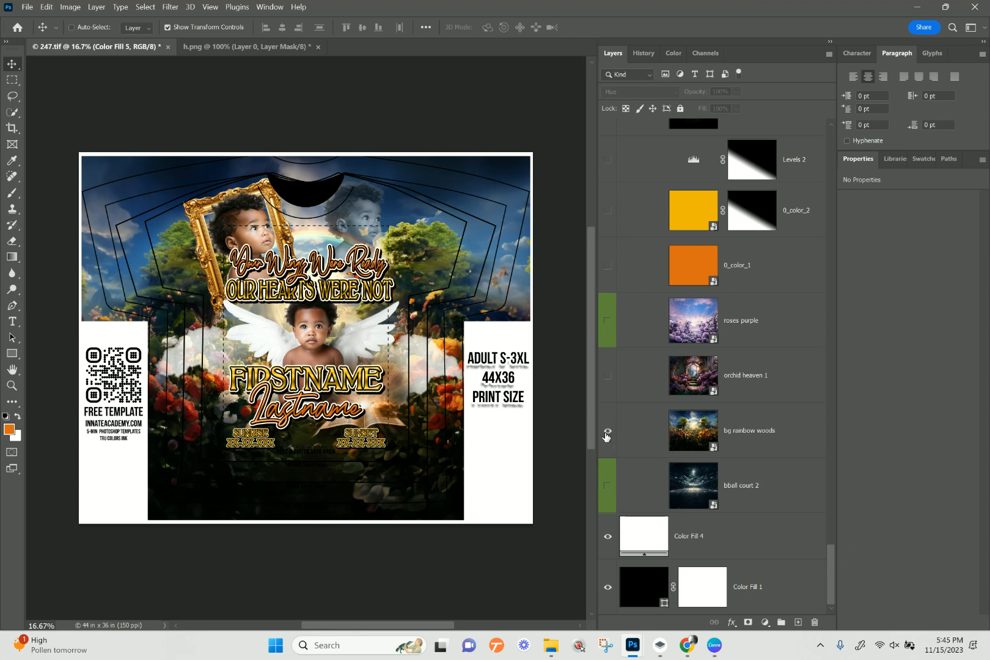
left_click(606, 267)
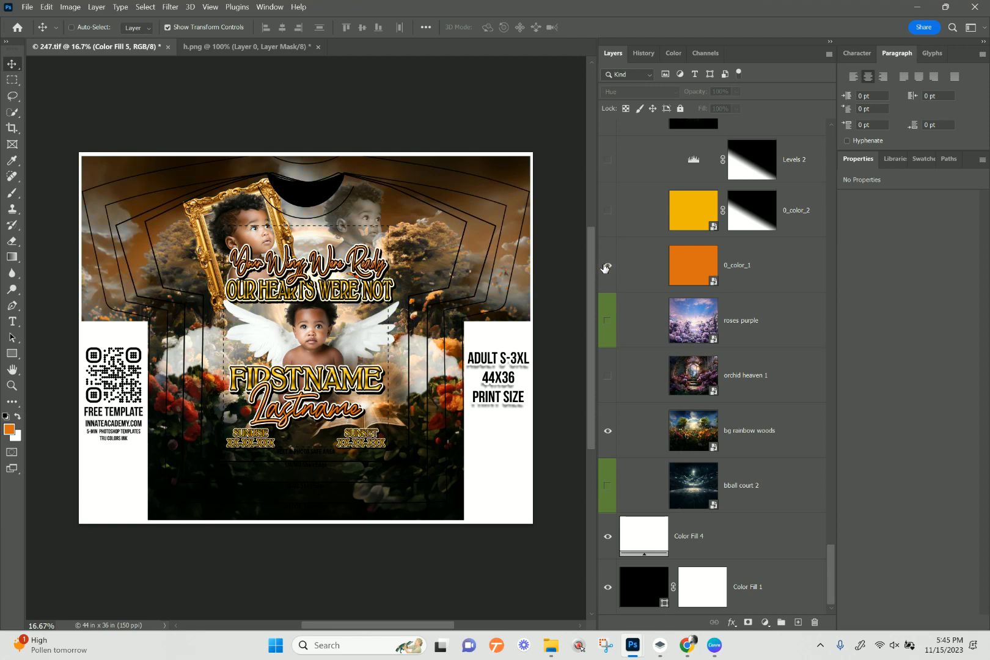
left_click(702, 268)
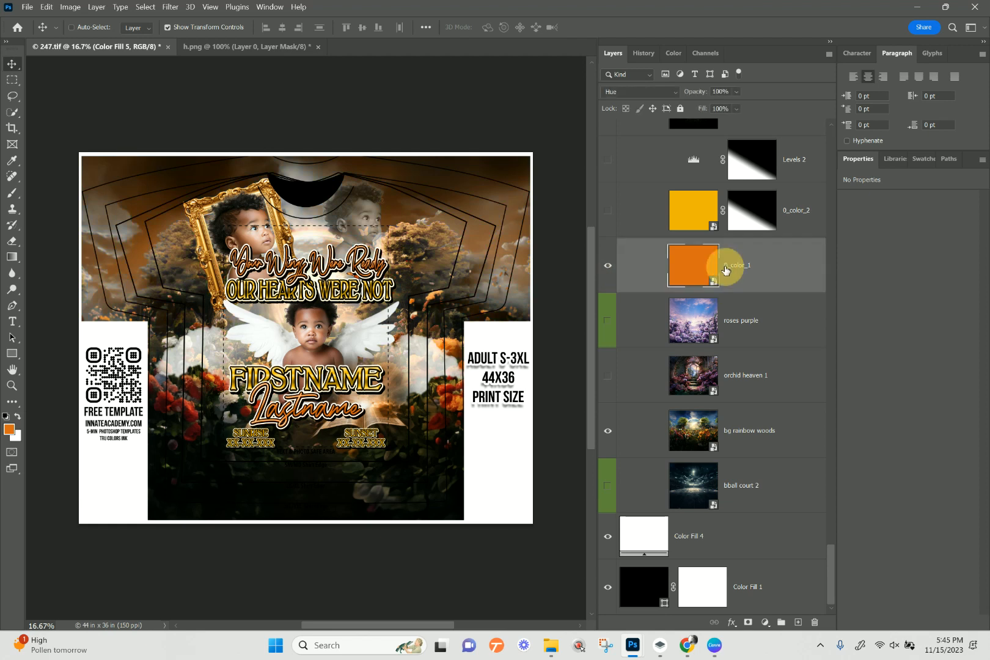
left_click(603, 213)
left_click(608, 267)
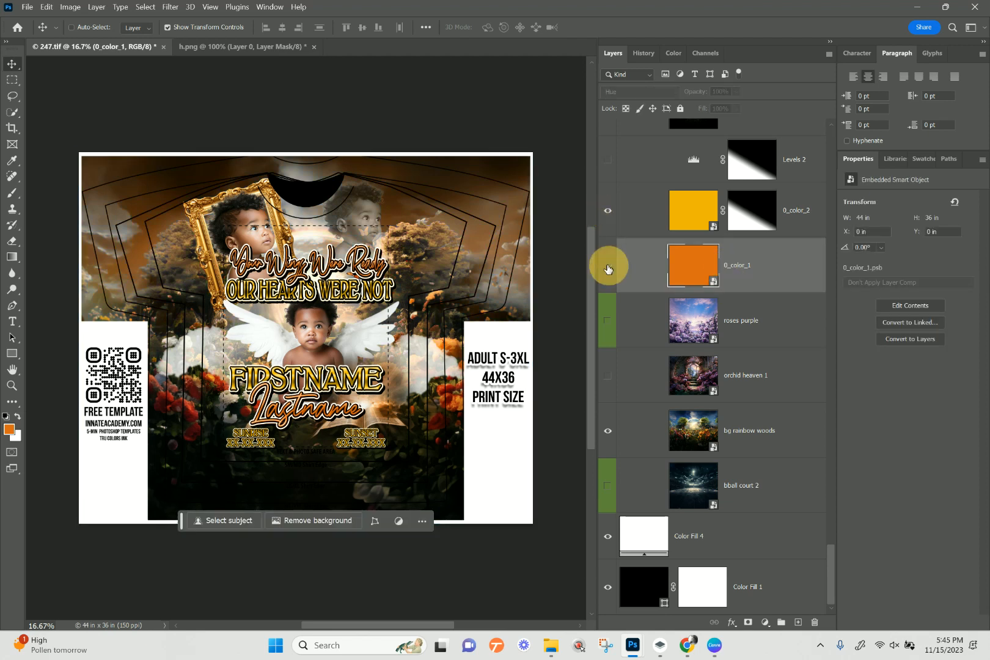
- Disable the layer mask on the background's yellow 0_color_2 tint to preview it in full, and hide that layer
left_click(792, 230)
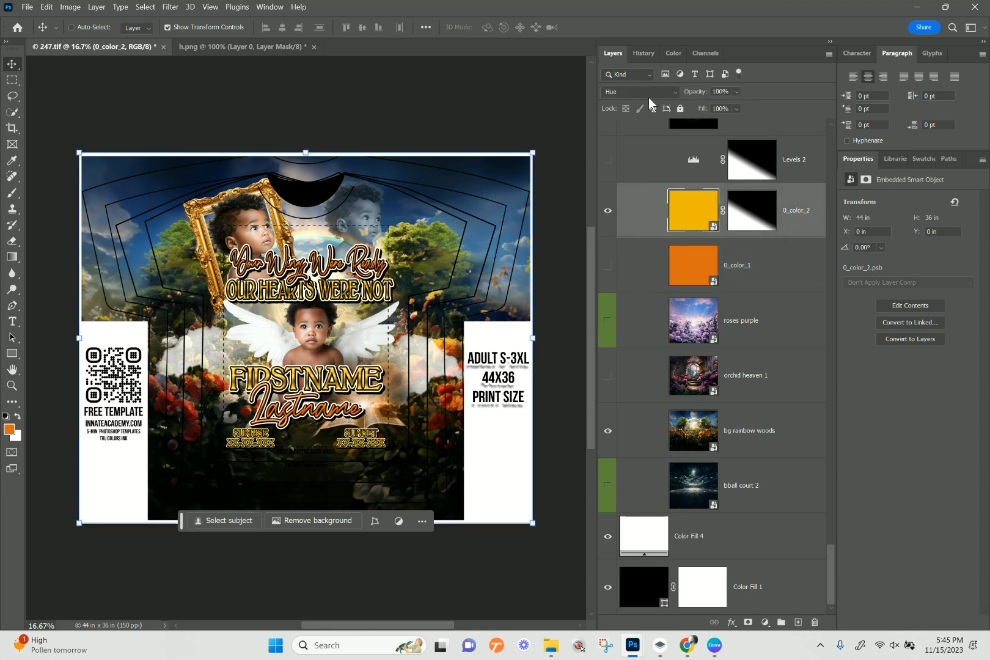
scroll(690, 261, "up", 2)
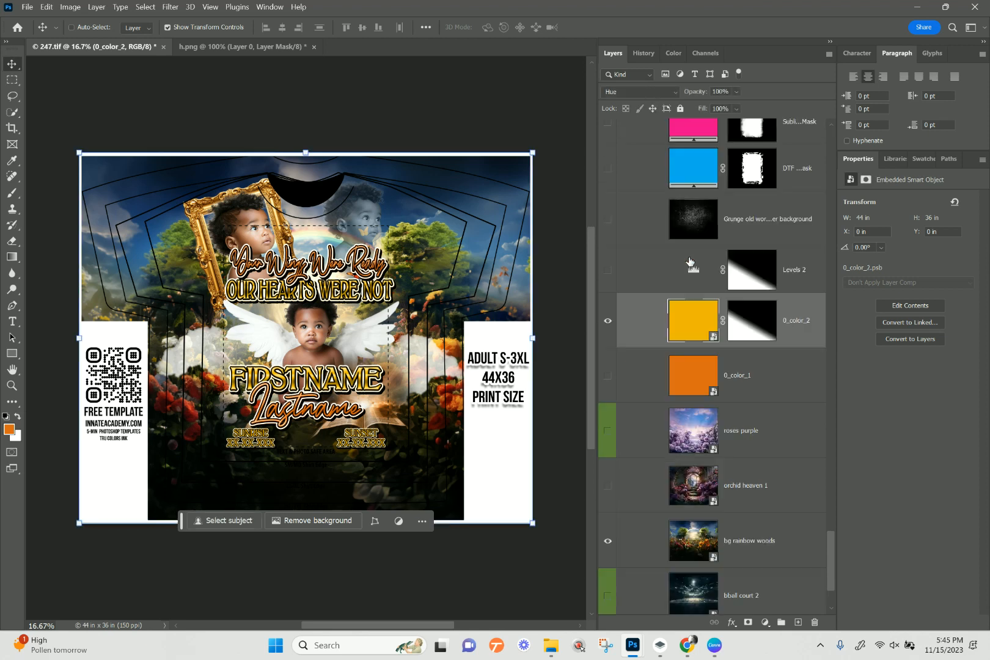
right_click(743, 319)
left_click(764, 324)
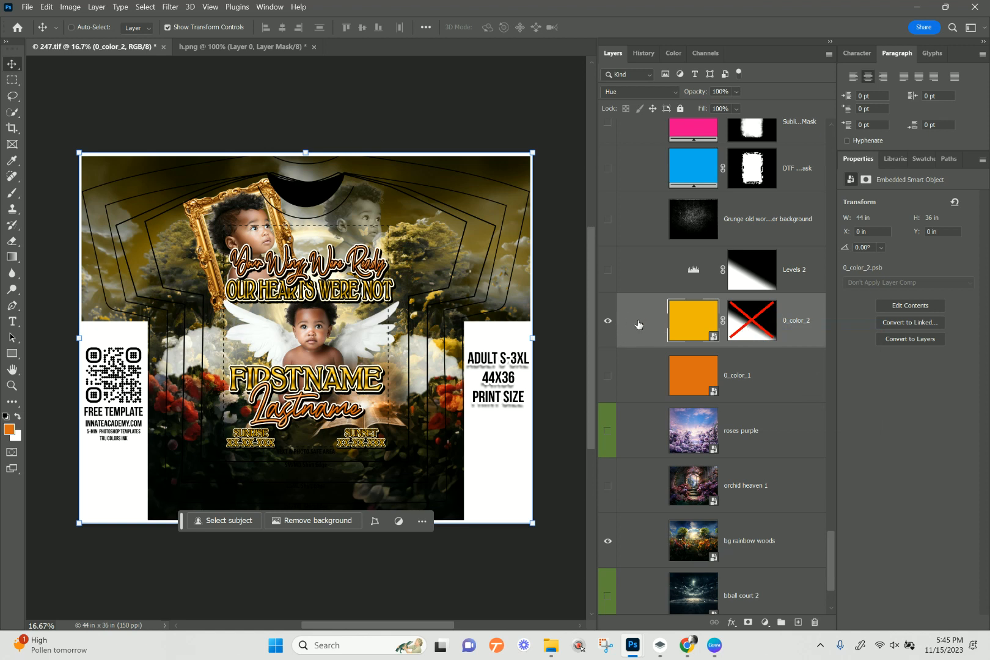
left_click(608, 323)
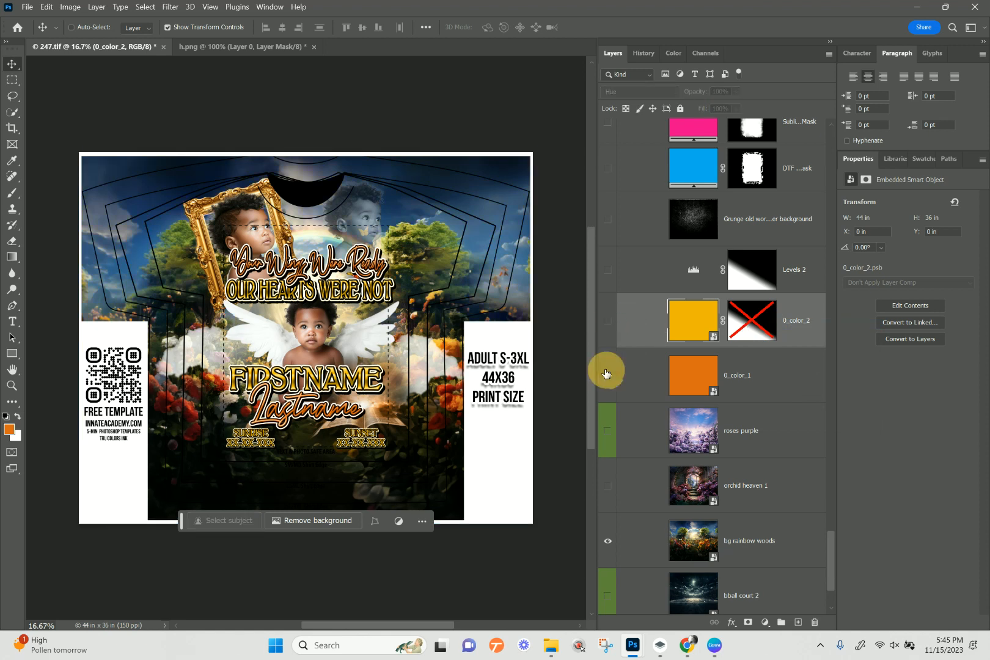
- Show the orange 0_color_1 tint over the rainbow woods background again
left_click(607, 373)
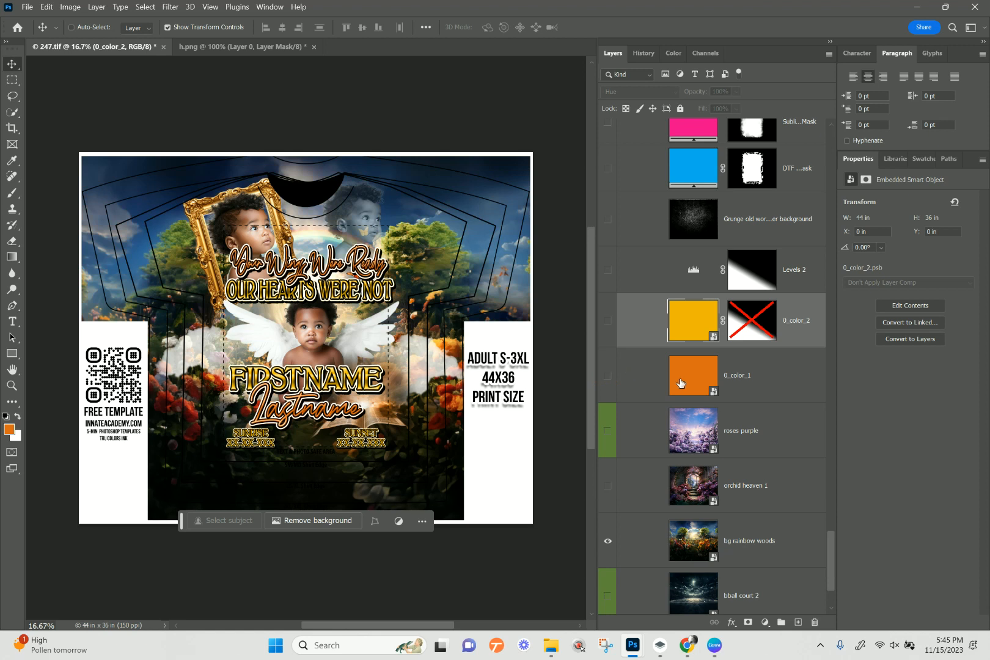
left_click(611, 371)
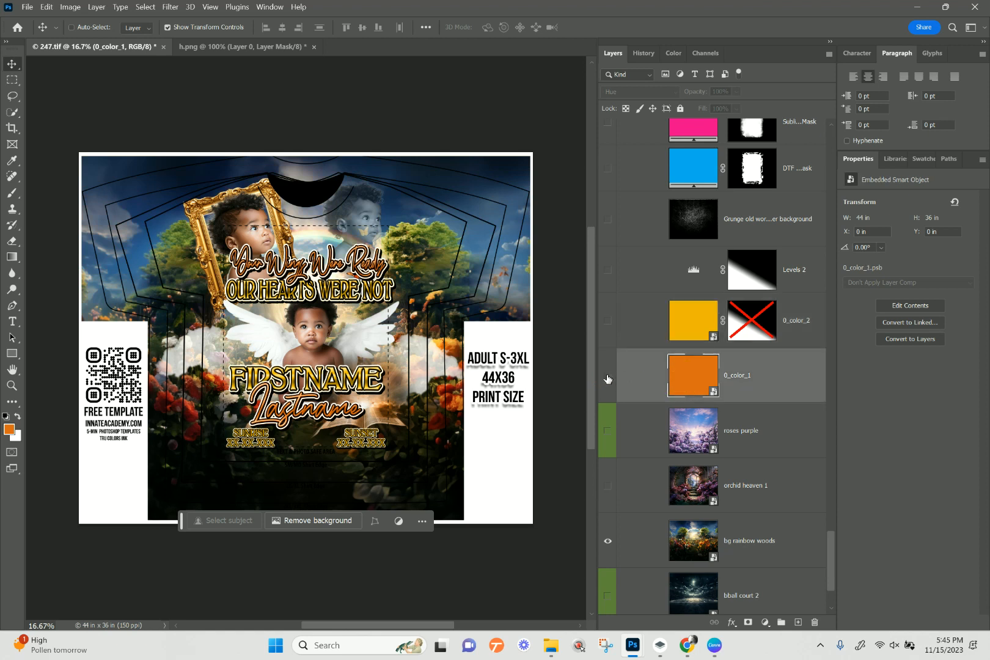
left_click(608, 378)
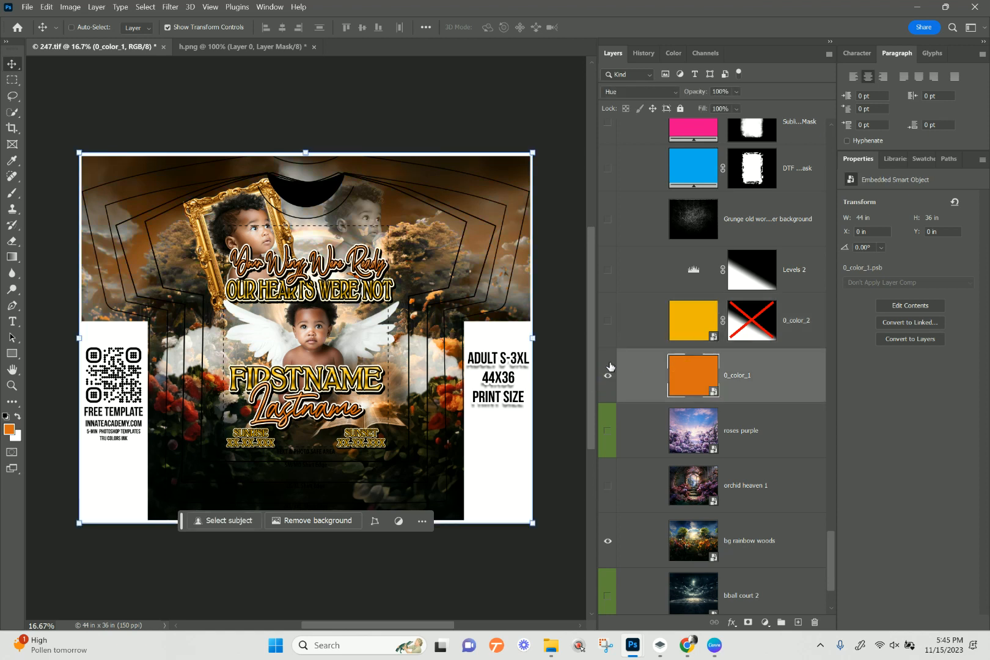
- Add a Levels adjustment above the roses purple layer and brighten the background by setting its midtones to 1.50
left_click(735, 424)
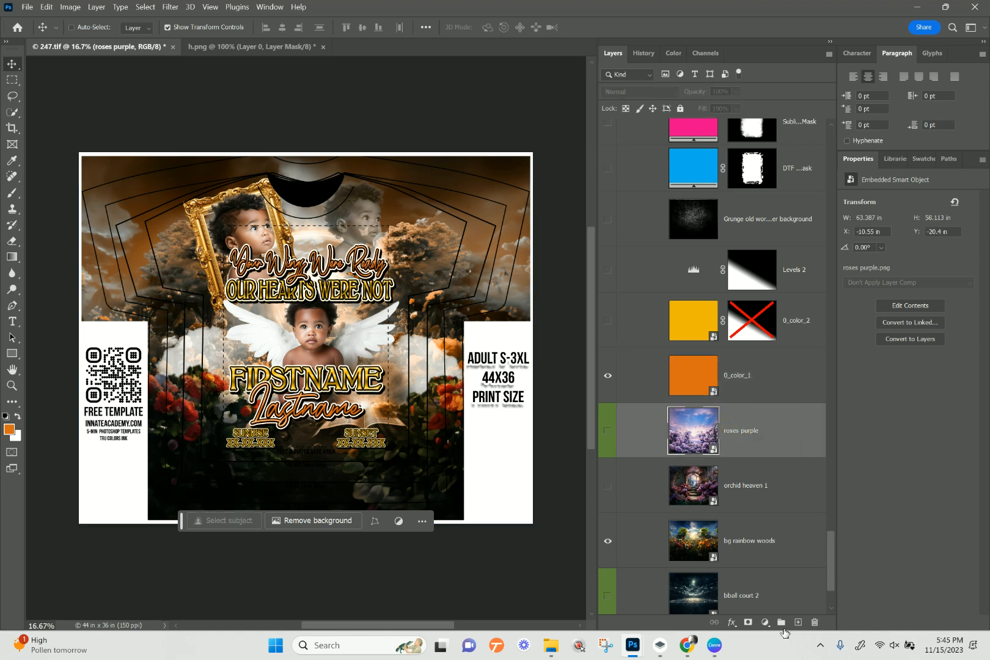
left_click(764, 622)
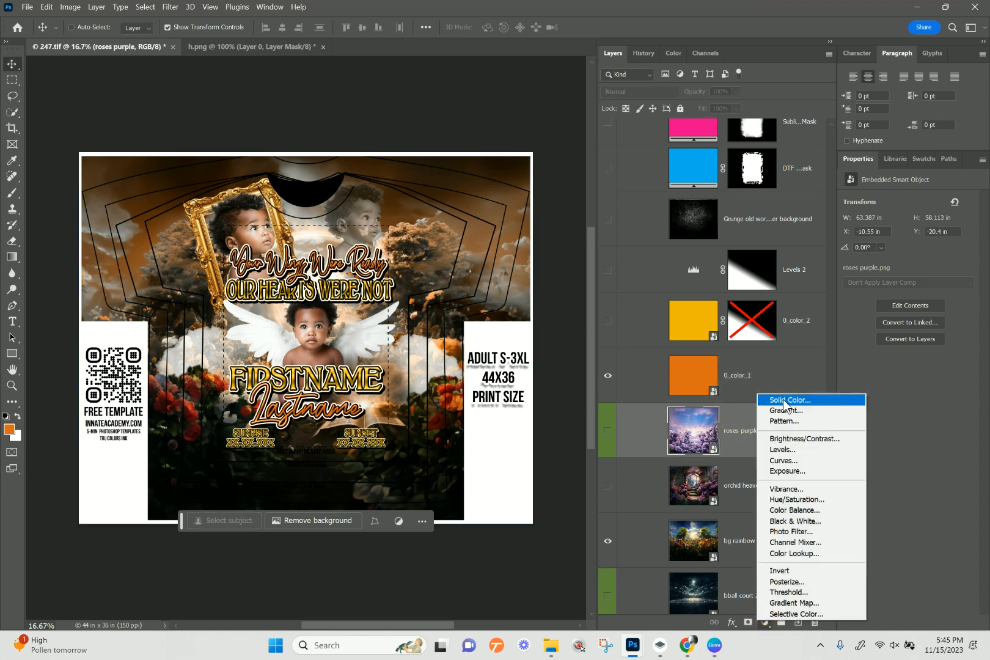
left_click(791, 449)
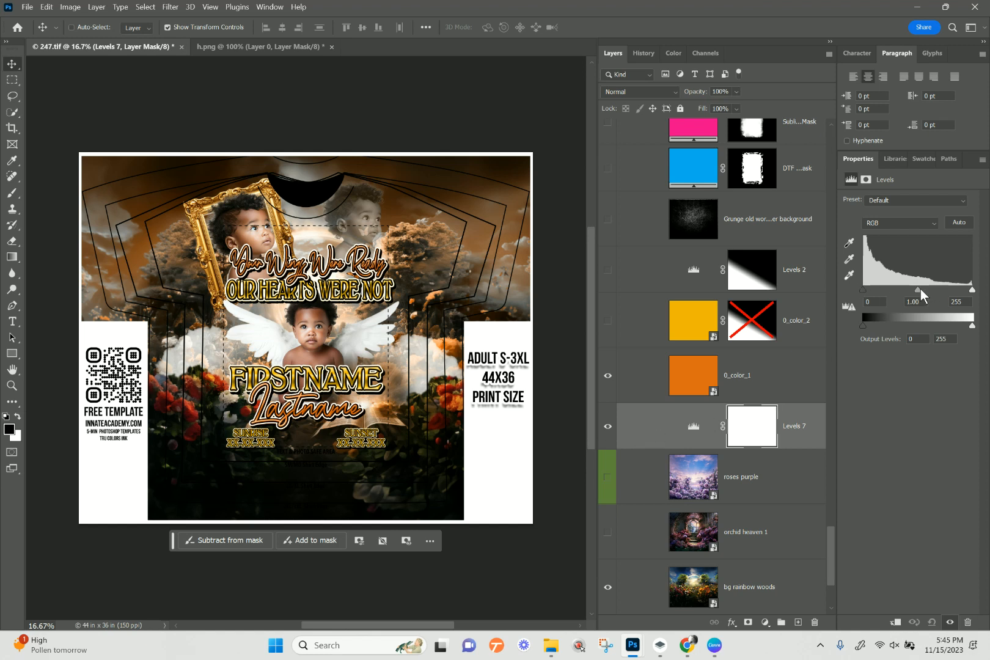
mouse_move(920, 289)
left_mouse_down()
mouse_move(935, 289)
mouse_move(902, 292)
left_mouse_up()
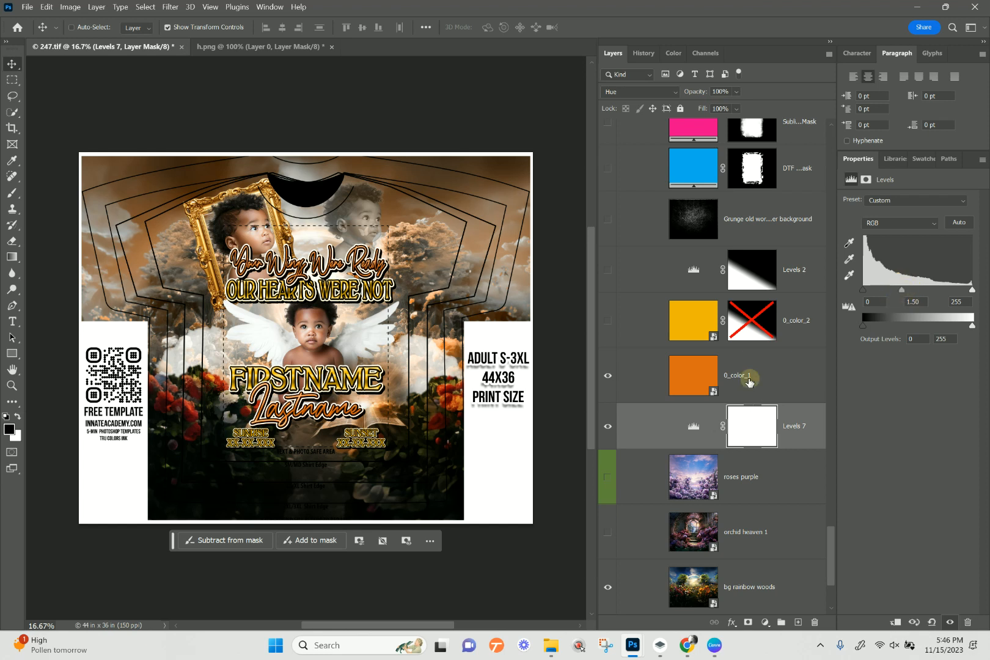
- Hide the orange 0_color_1 tint above the Levels 7 adjustment in the background group
left_click(692, 394)
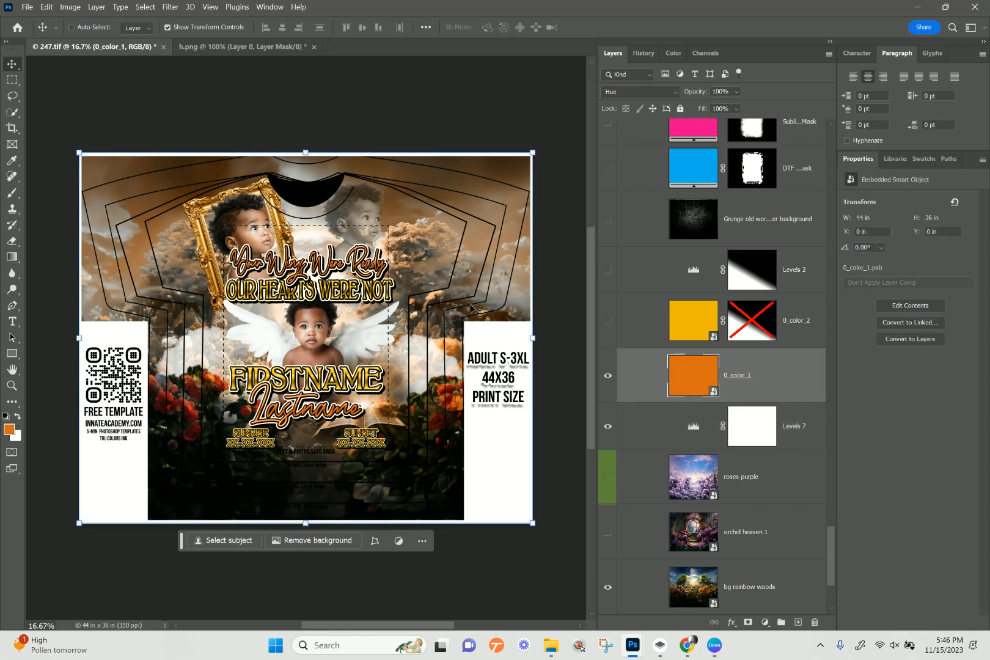
scroll(619, 459, "down", 3)
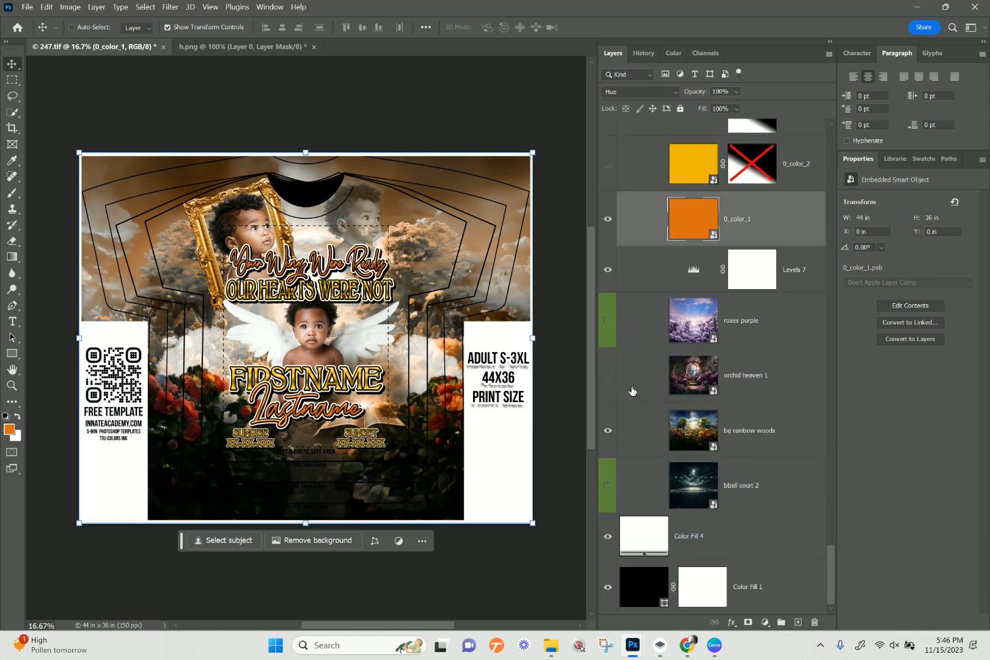
scroll(644, 412, "up", 2)
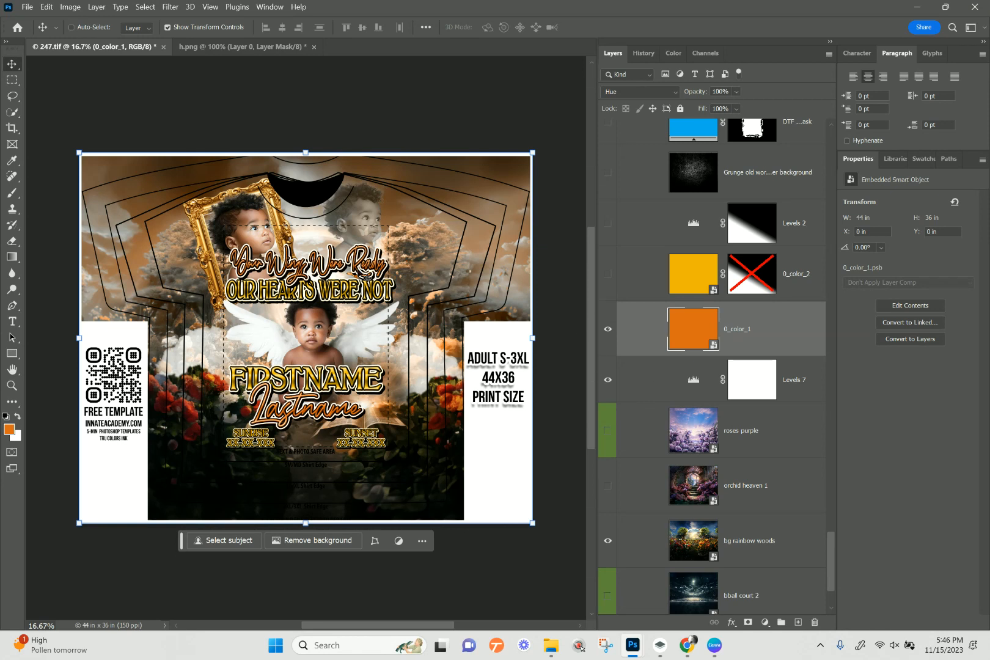
left_click(608, 330)
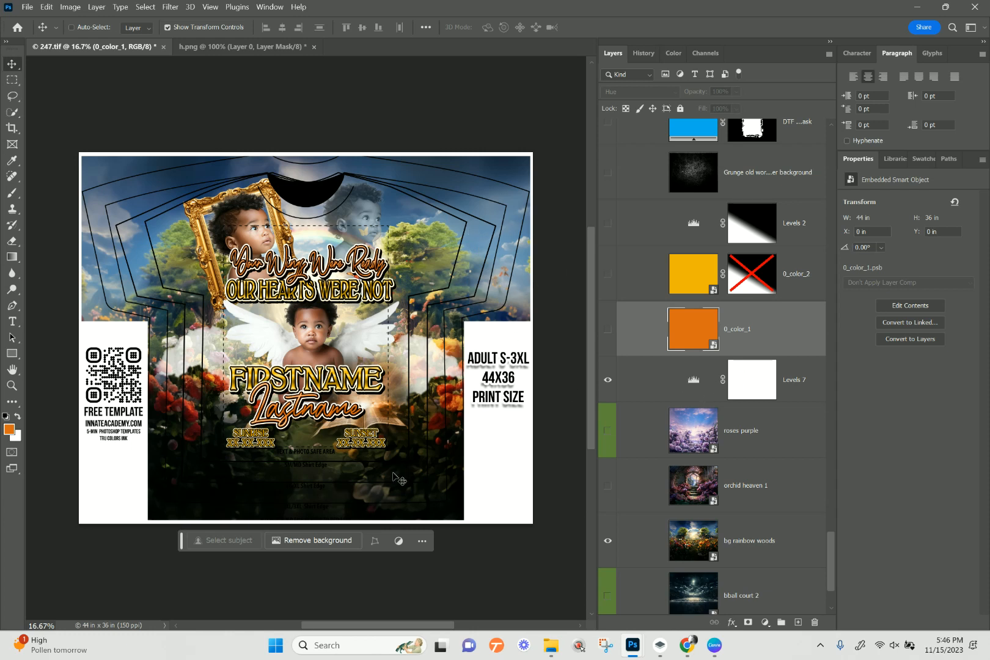
- Compare the background with and without the masked Levels 2 adjustment
scroll(620, 507, "up", 3)
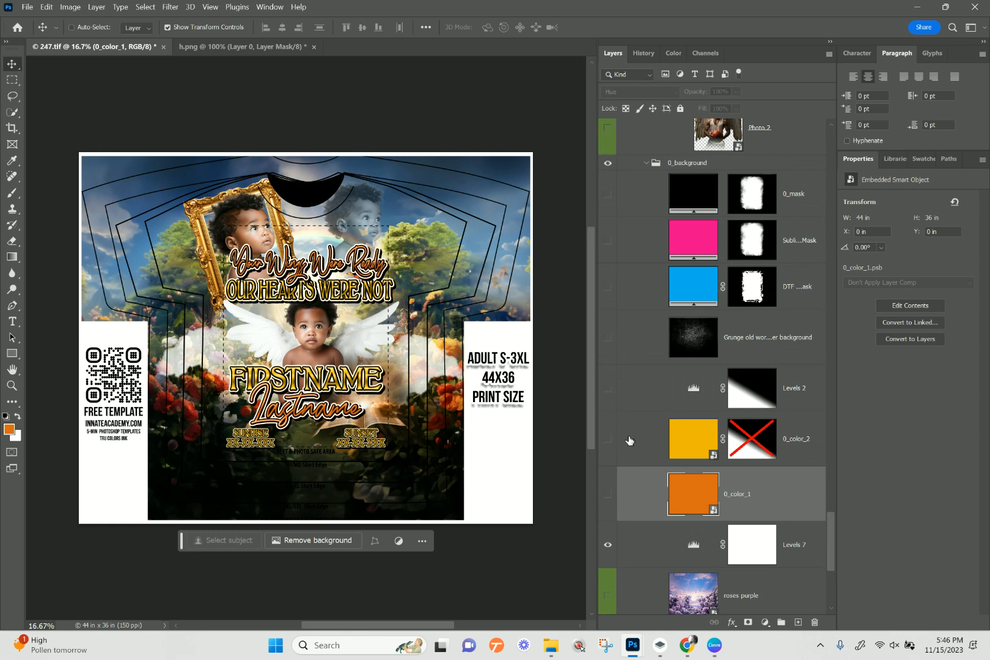
left_click(613, 385)
left_click(613, 385)
- Collapse the 0_photo_2, 0_photo_3, Group 4 and 0_foreground_accent layer groups
scroll(613, 387, "up", 6)
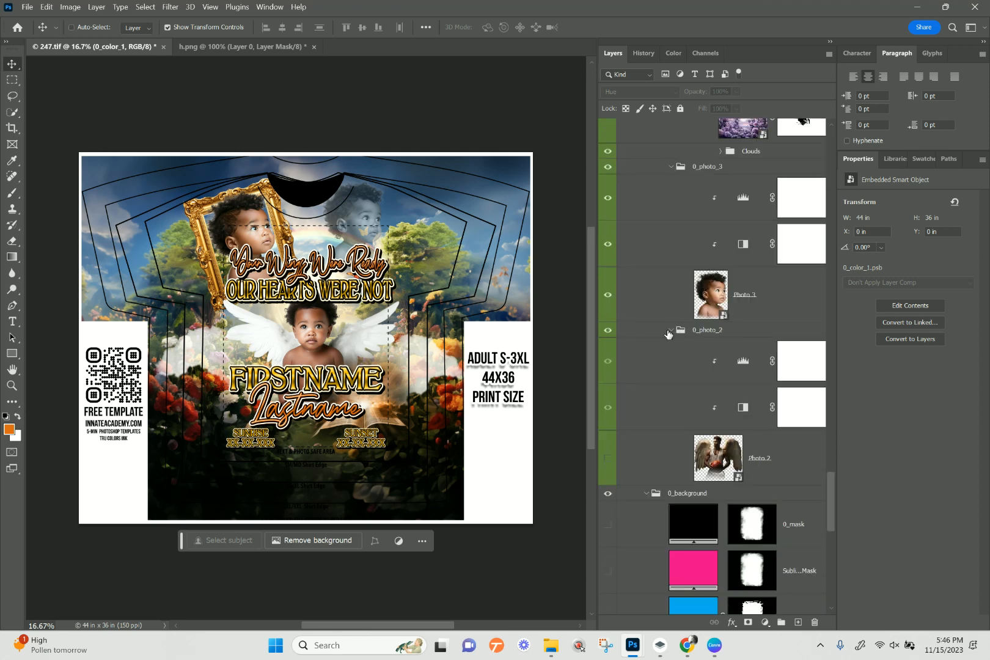
left_click(669, 330)
scroll(663, 367, "up", 4)
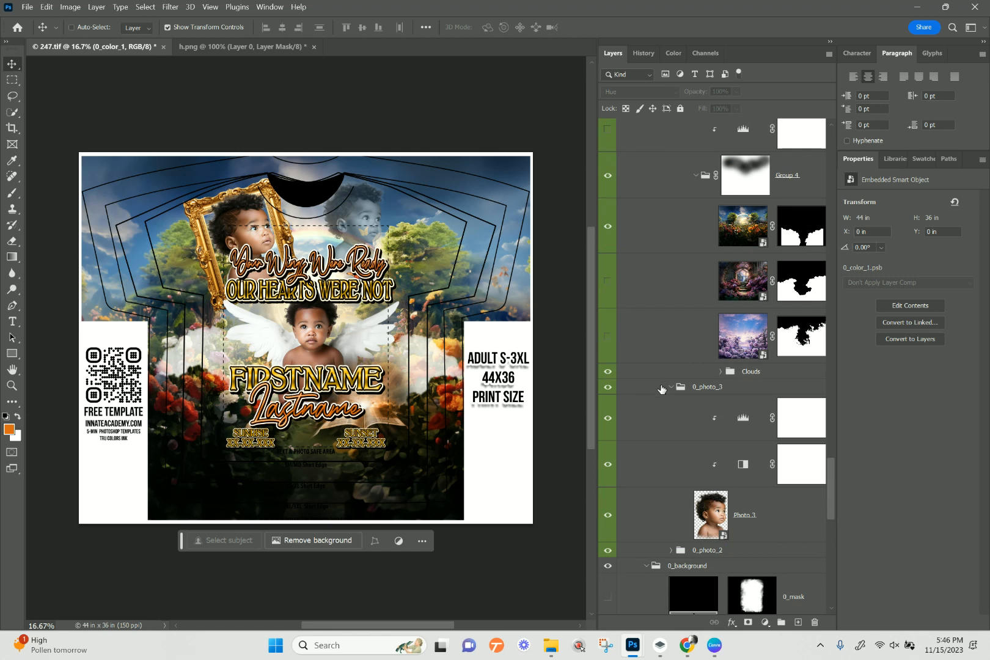
left_click(671, 388)
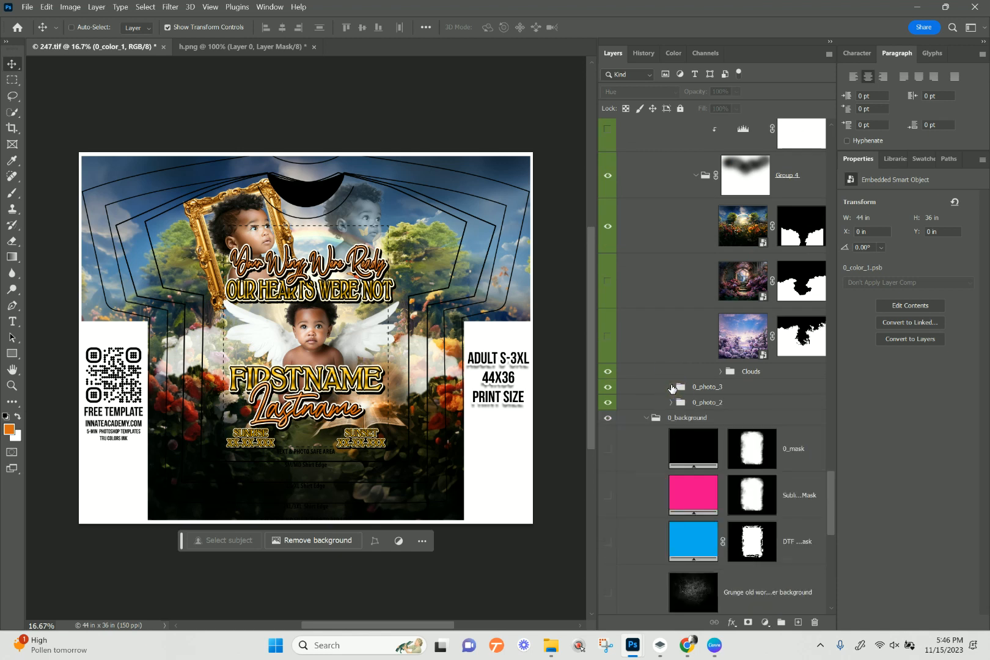
scroll(672, 388, "up", 2)
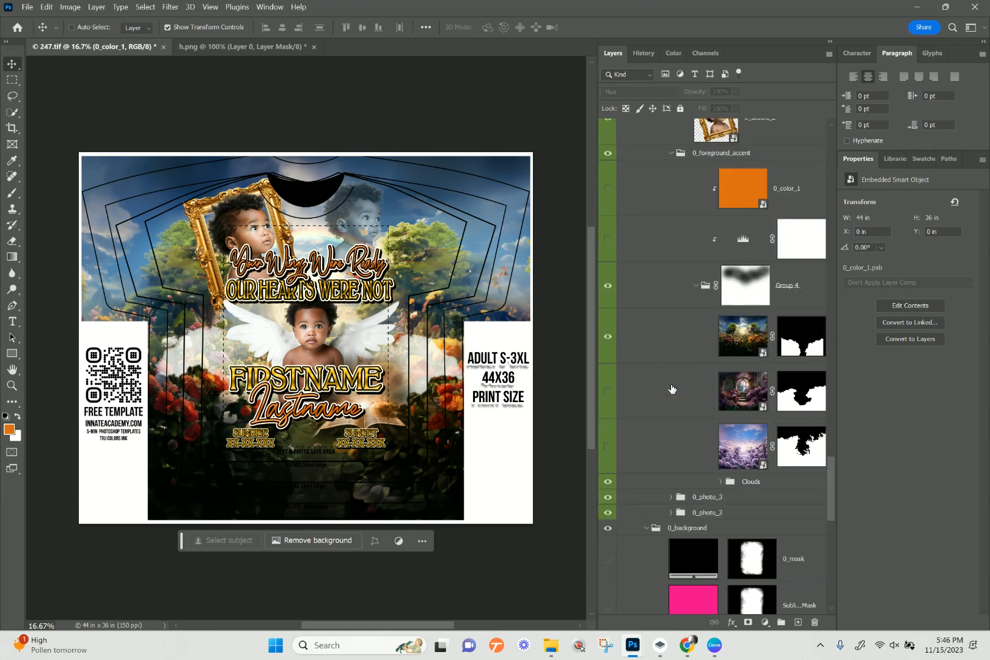
left_click(694, 285)
left_click(670, 153)
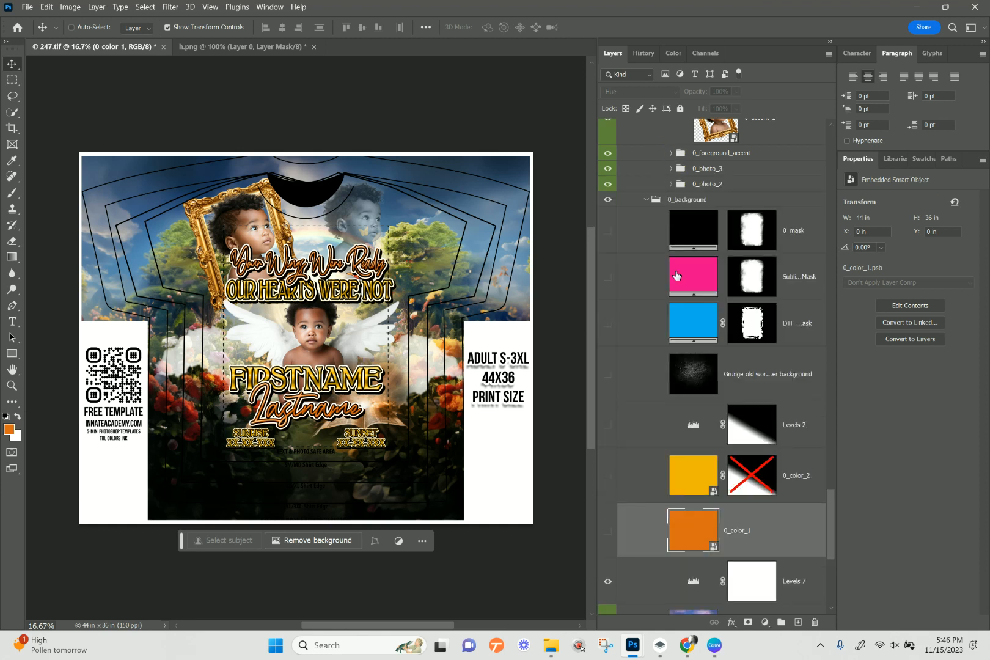
- Preview the angel wings 3, 2, 1 and 4 layers one at a time with Photo 1 hidden, and show the photo again
scroll(779, 427, "up", 4)
scroll(786, 386, "up", 4)
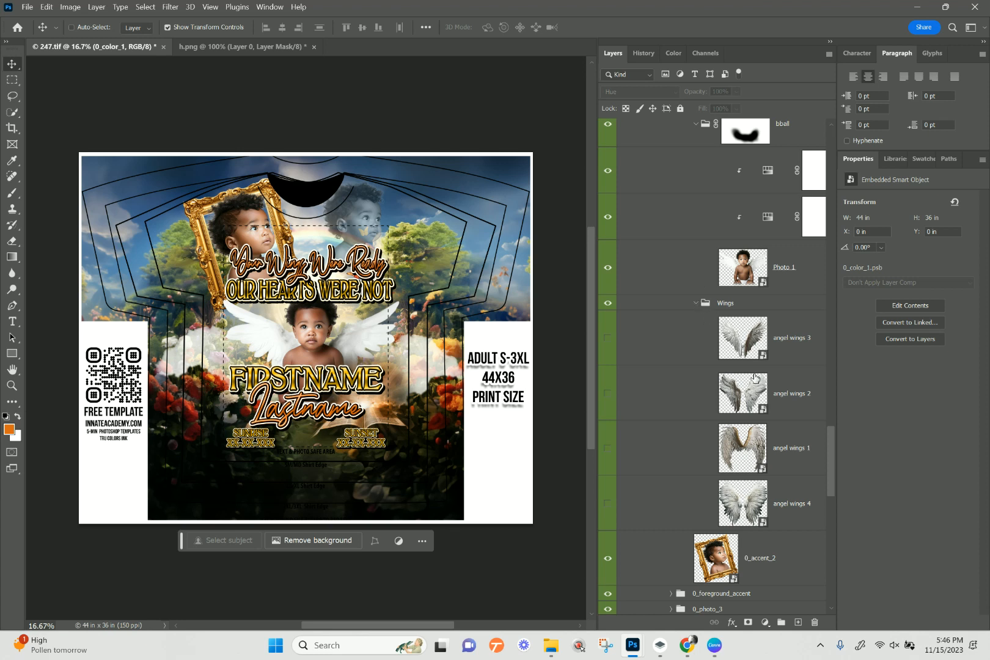
left_click(747, 278)
left_click(606, 269)
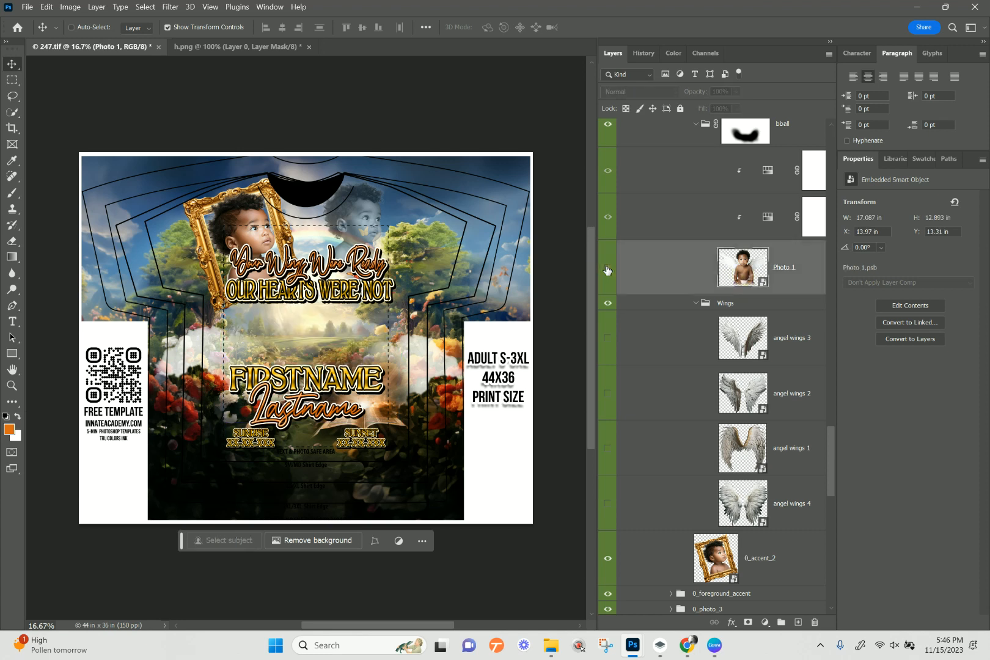
left_click(608, 349)
left_click(607, 352)
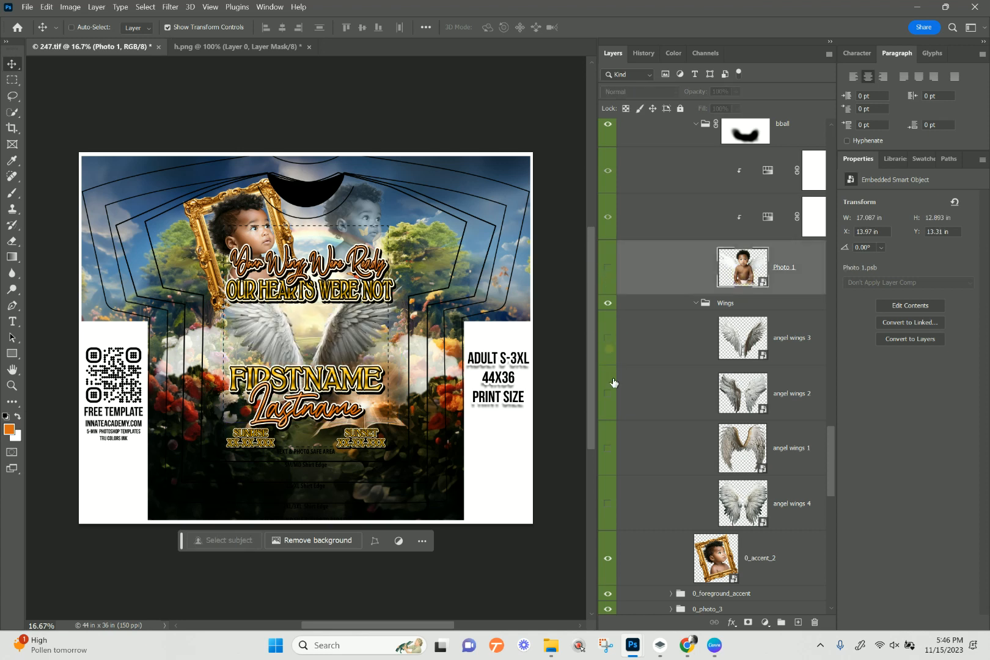
left_click(606, 395)
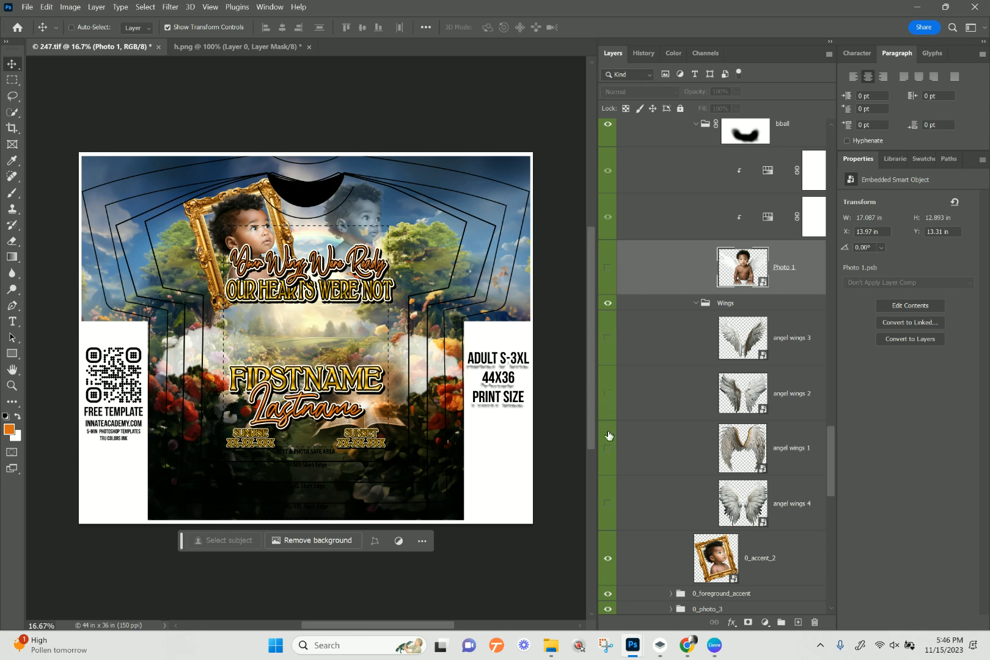
left_click(610, 450)
left_click(609, 450)
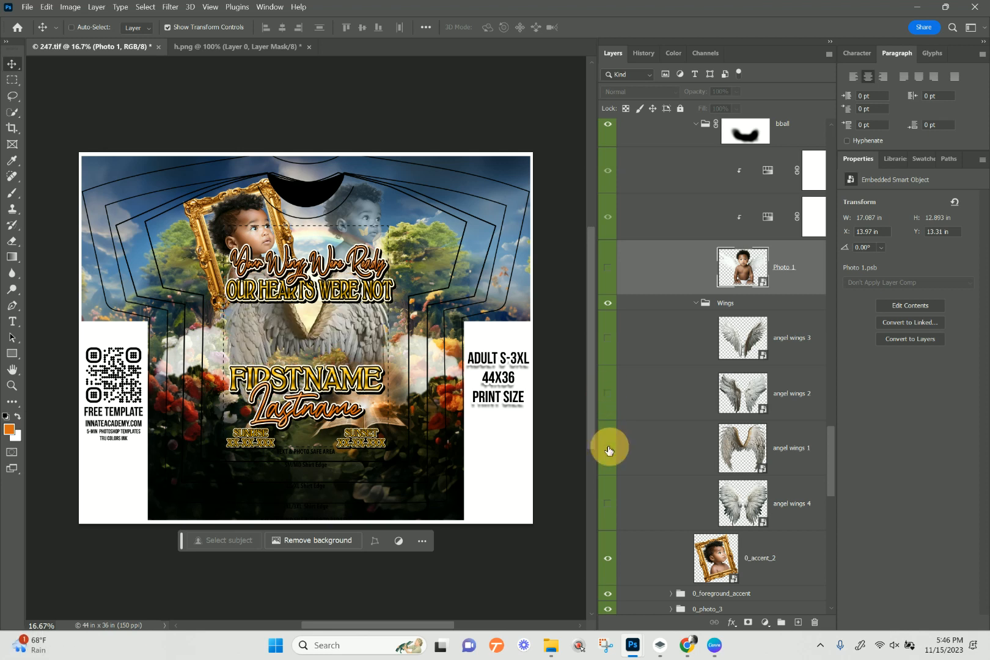
left_click(608, 503)
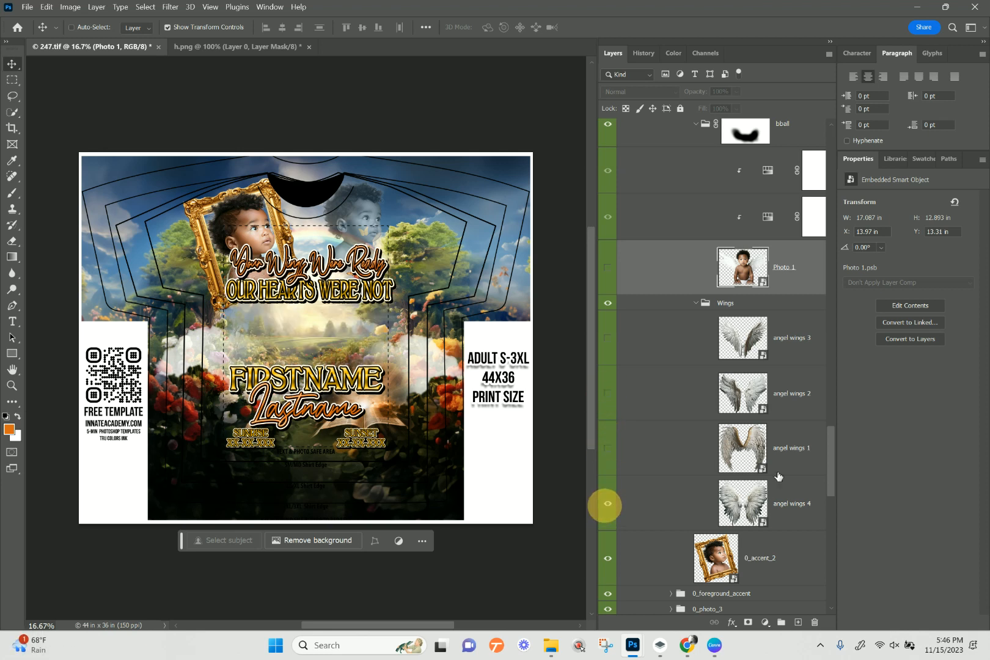
left_click(607, 504)
left_click(607, 267)
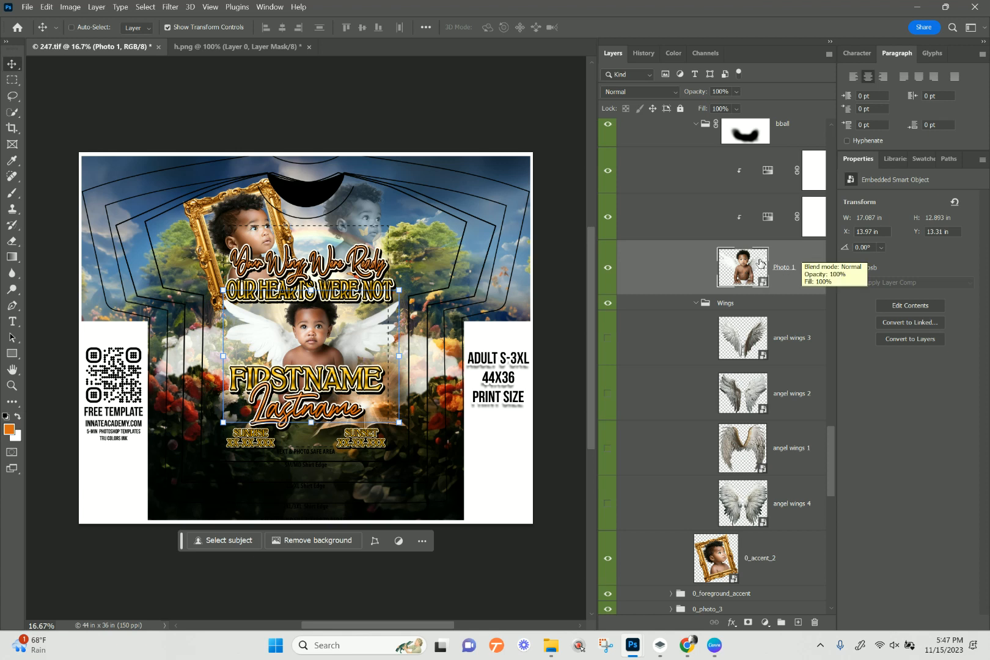
- Compare Photo 1 with the angel wings 3 layer once more, leaving the photo shown and the wings hidden
left_click(608, 267)
left_click(606, 303)
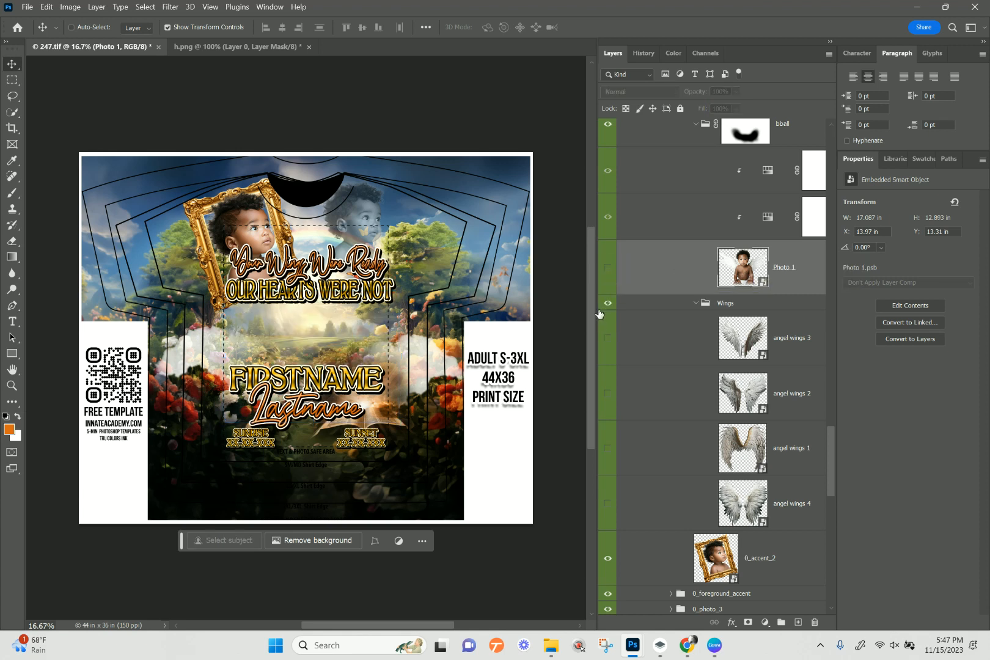
left_click(608, 340)
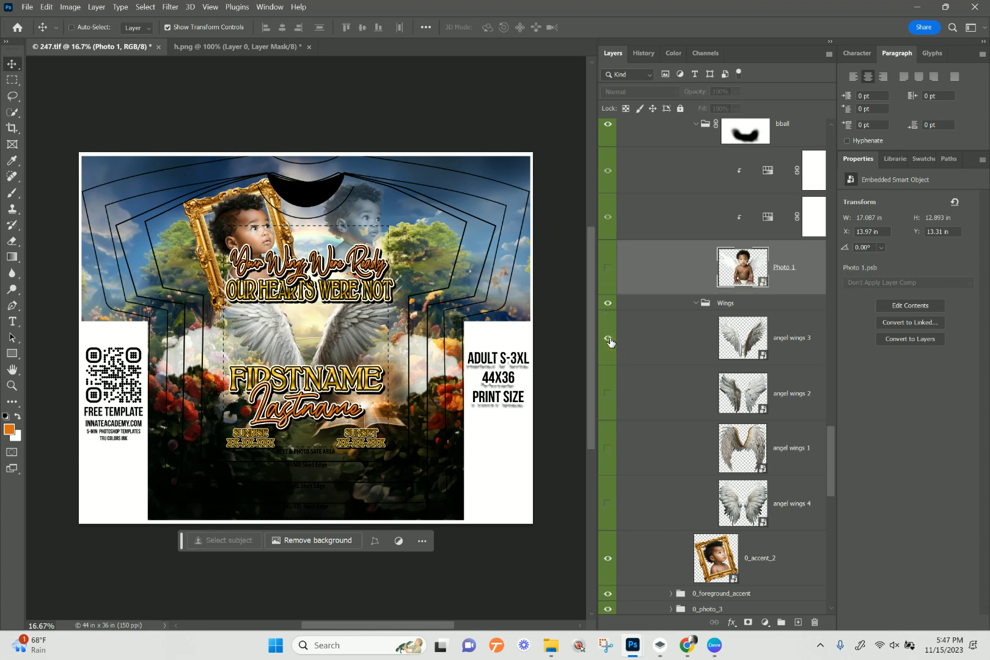
left_click(609, 339)
left_click(607, 267)
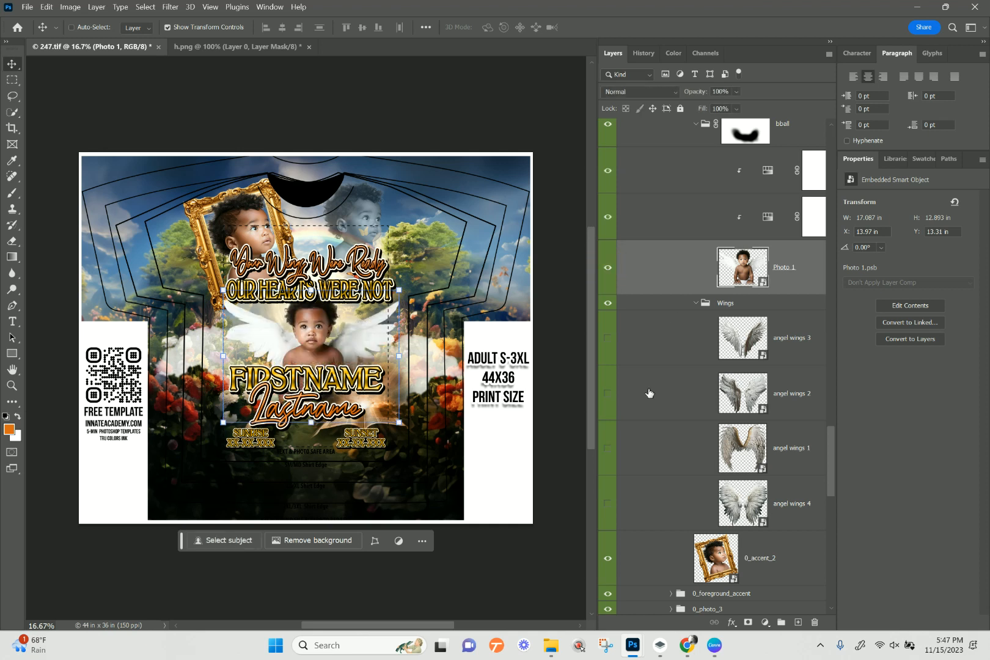
- Review the text layer groups and the print blockout layer, and select the Photo 1 smart object above the ART 247 group
scroll(650, 393, "up", 5)
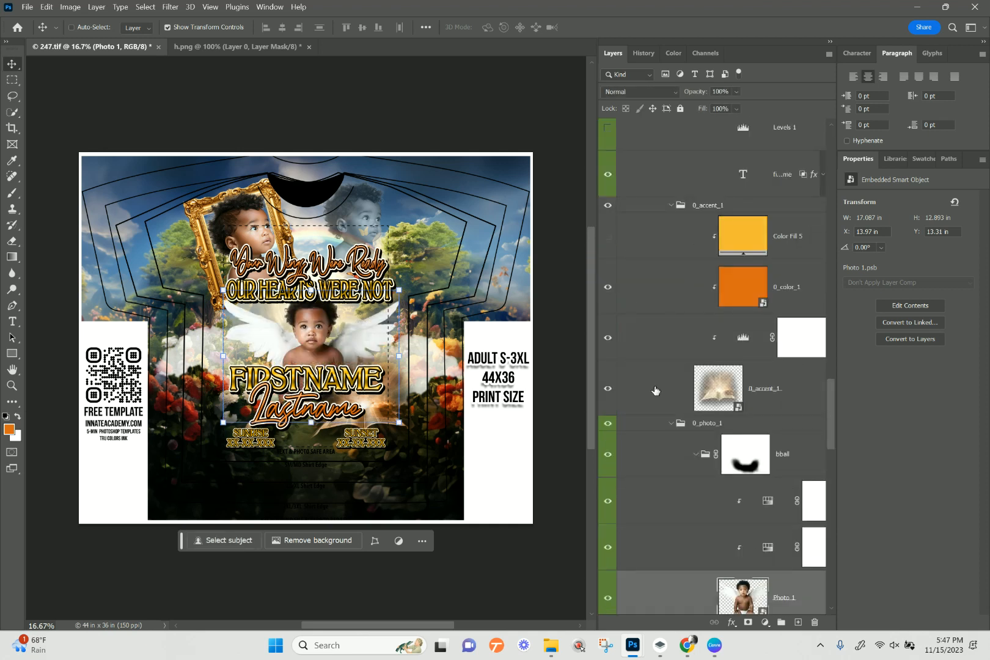
scroll(655, 390, "up", 10)
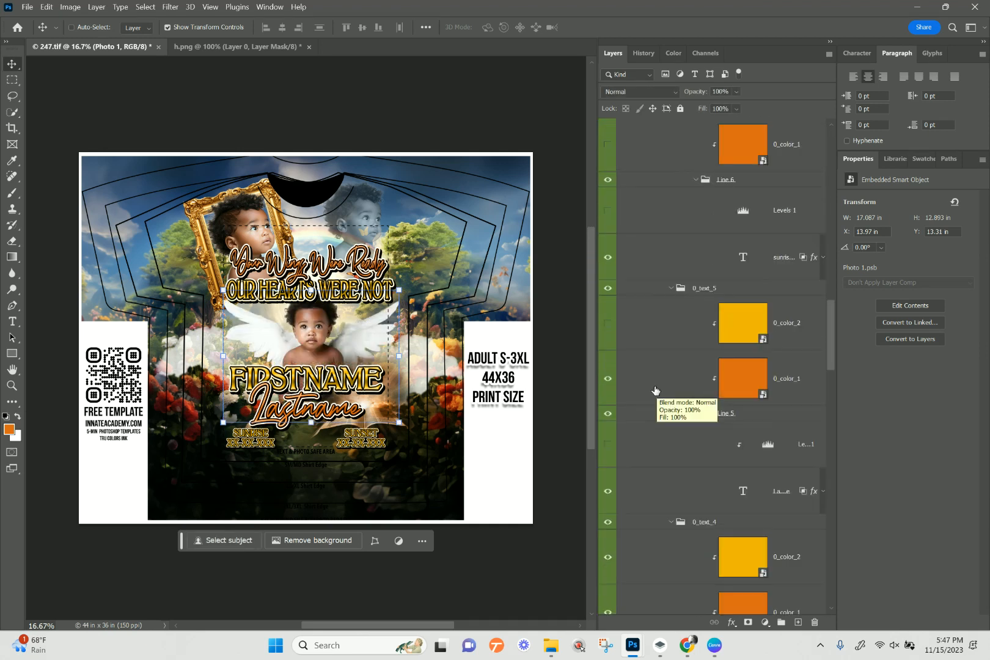
scroll(655, 389, "up", 2)
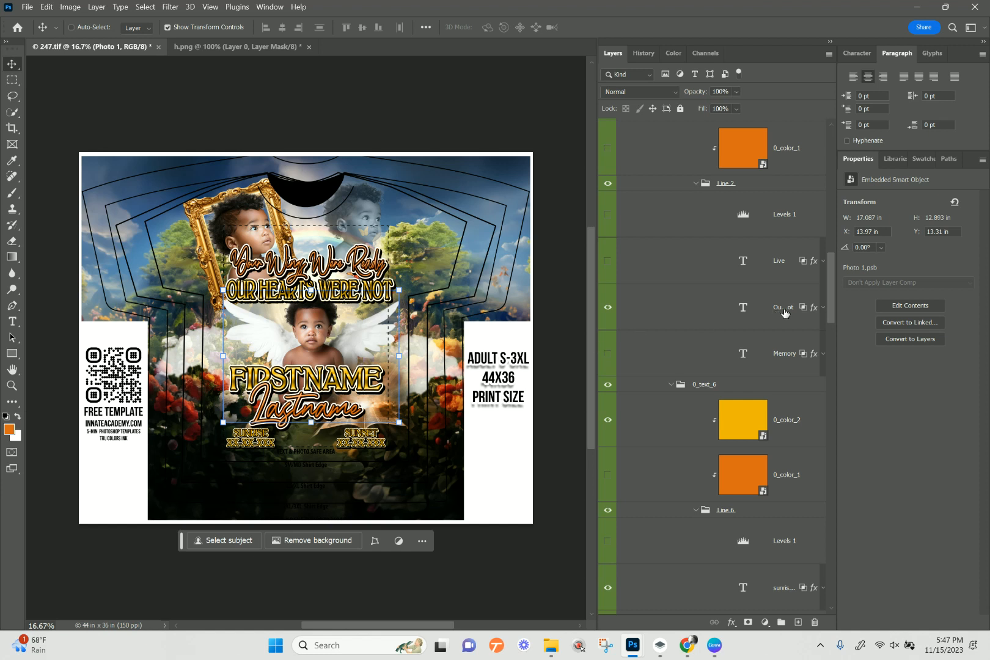
left_click_drag(831, 300, 843, 173)
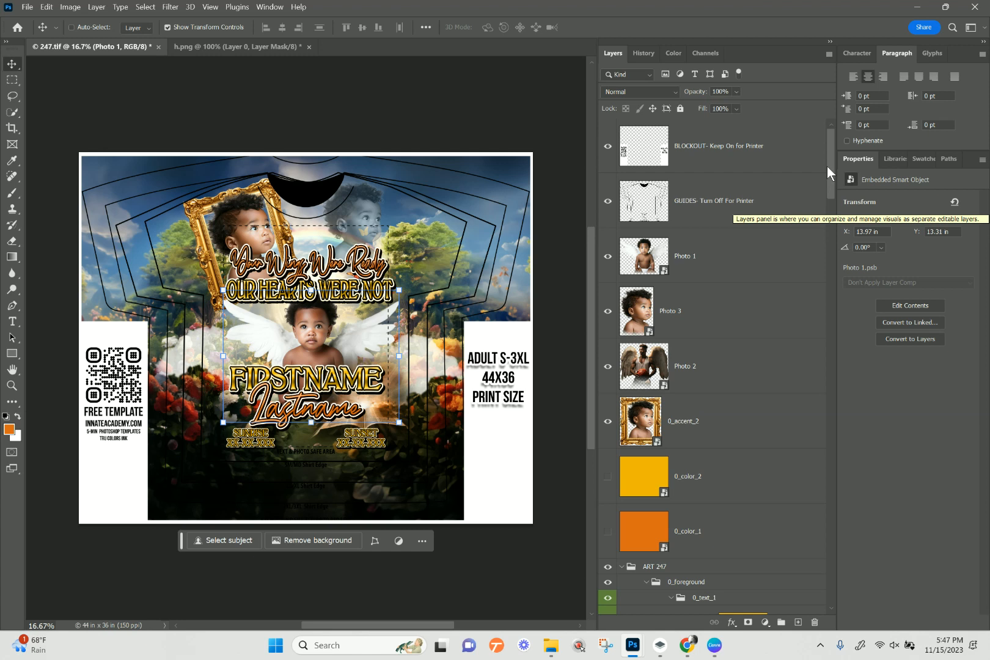
left_click(718, 152)
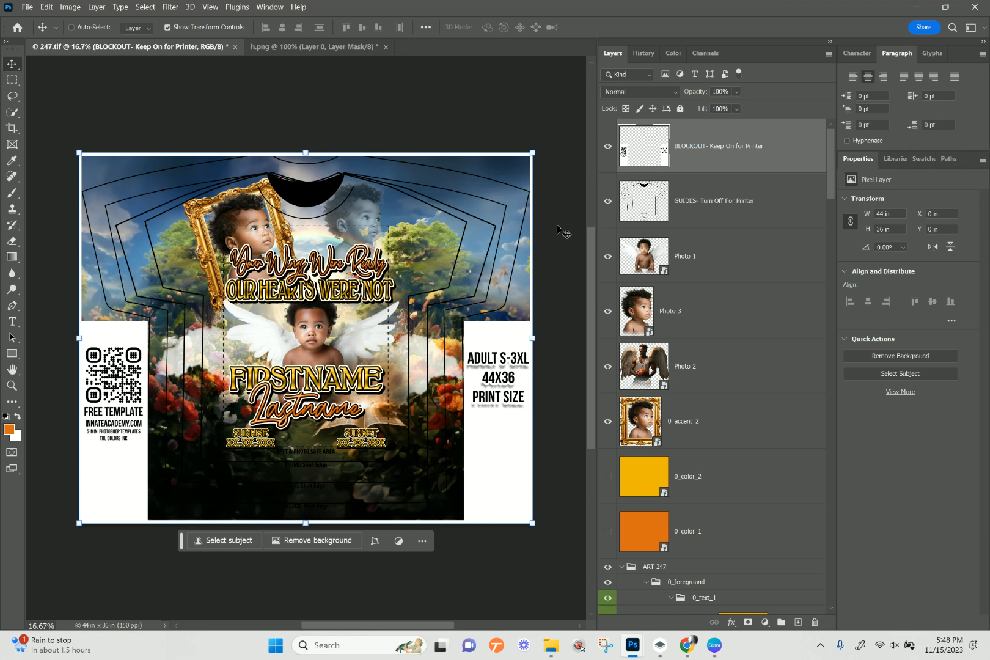
left_click(747, 263)
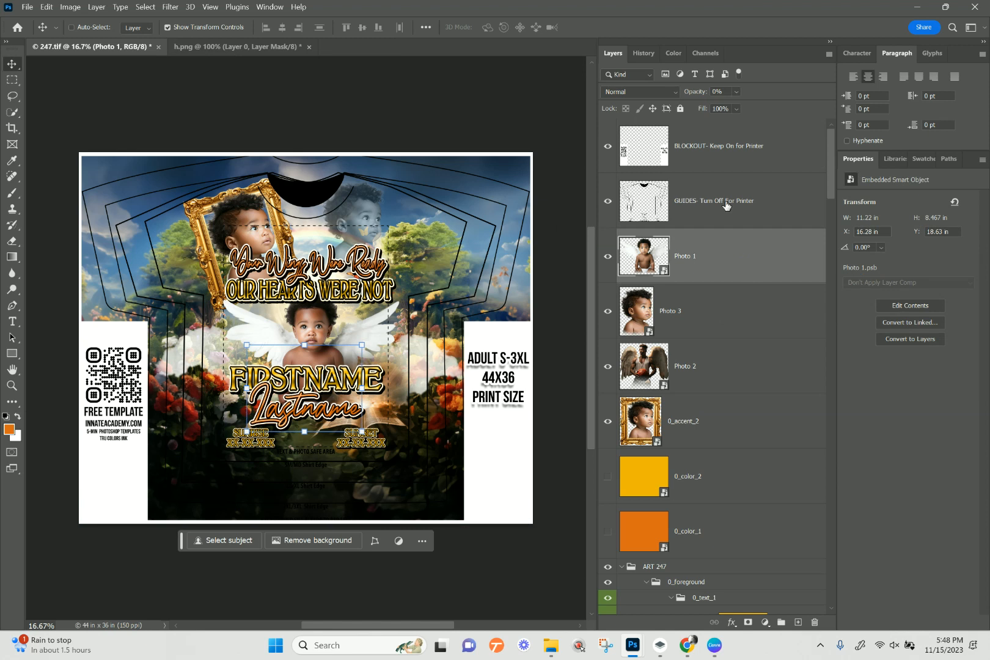